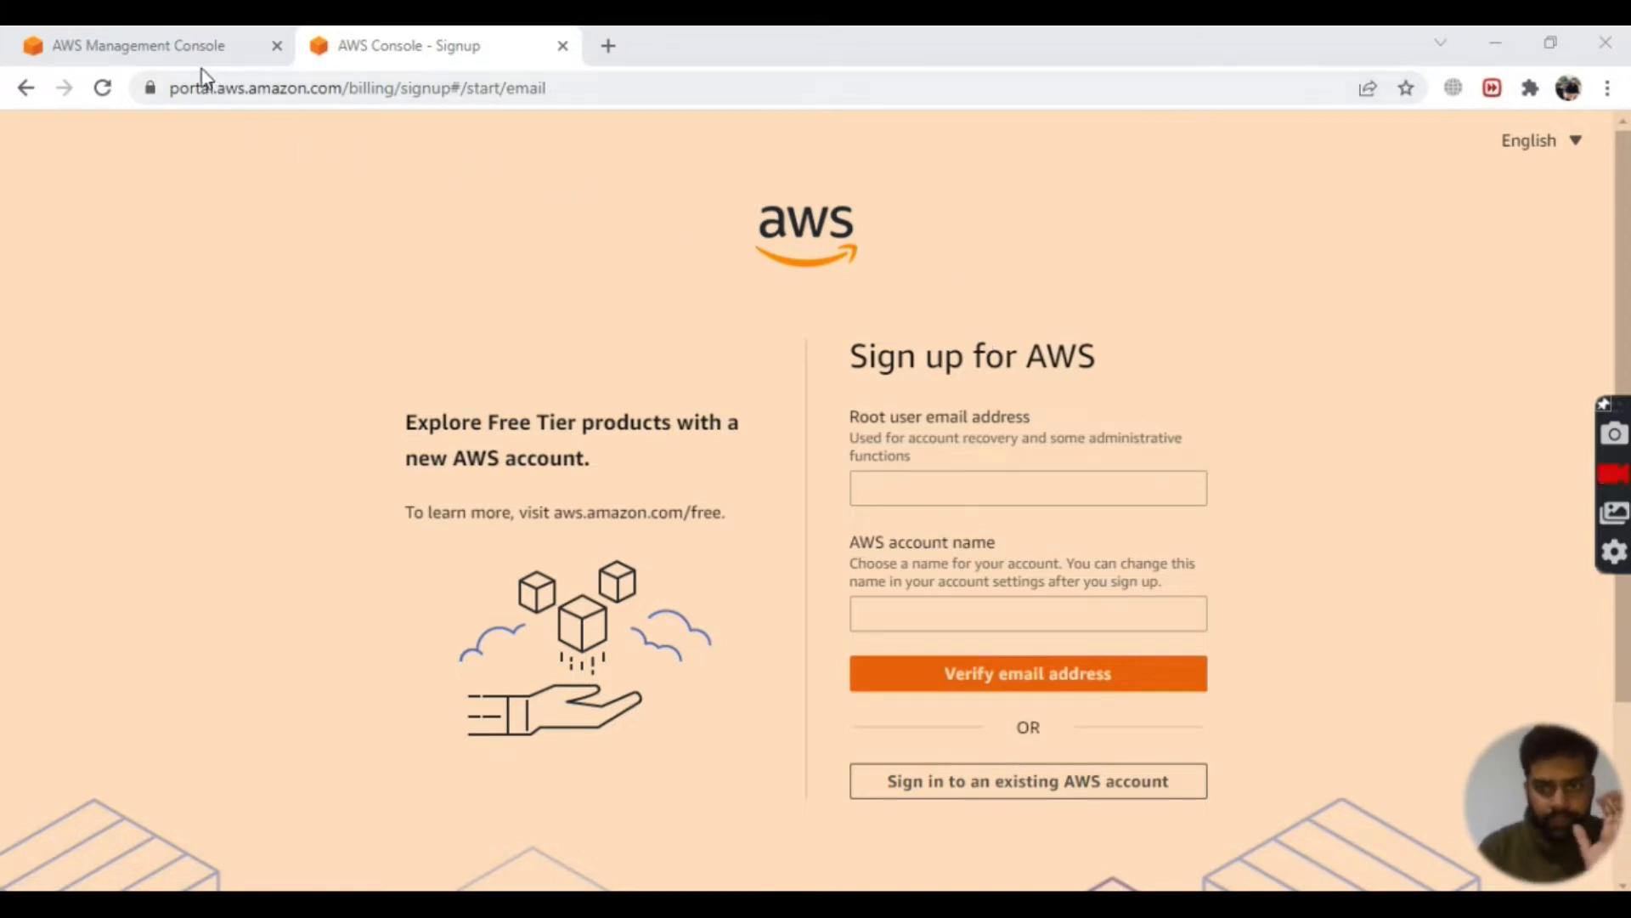
Step: Switch to the AWS Management Console, search for ec2 and open the EC2 service, dismissing its welcome-back message
{"action": "left_click", "coordinate": [203, 34]}
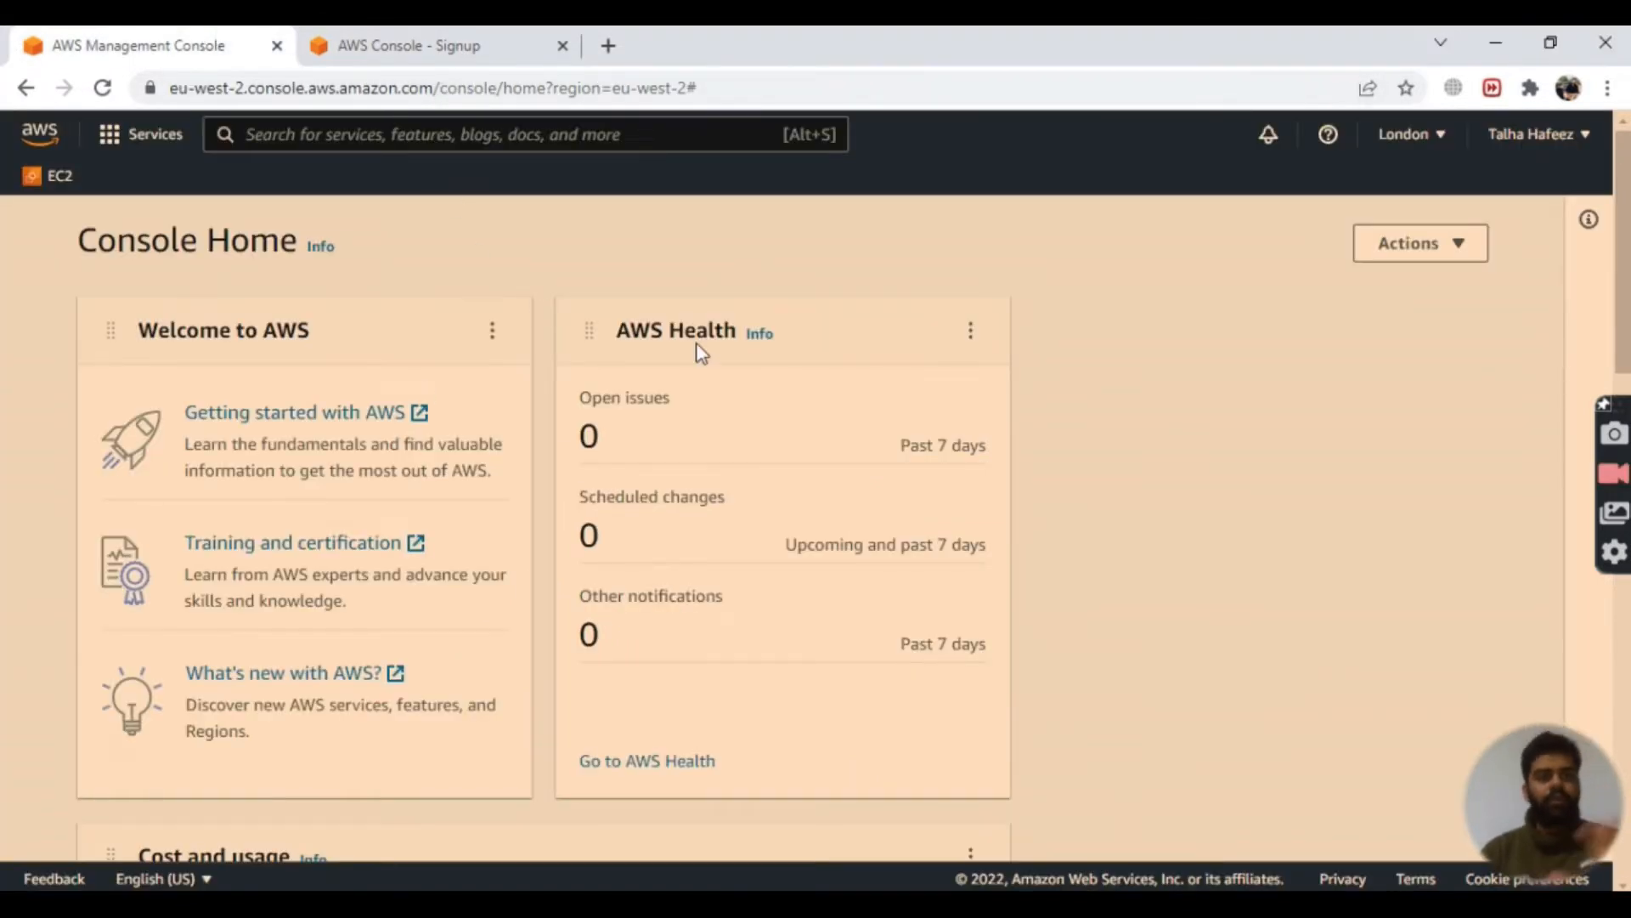
{"action": "left_click", "coordinate": [588, 141]}
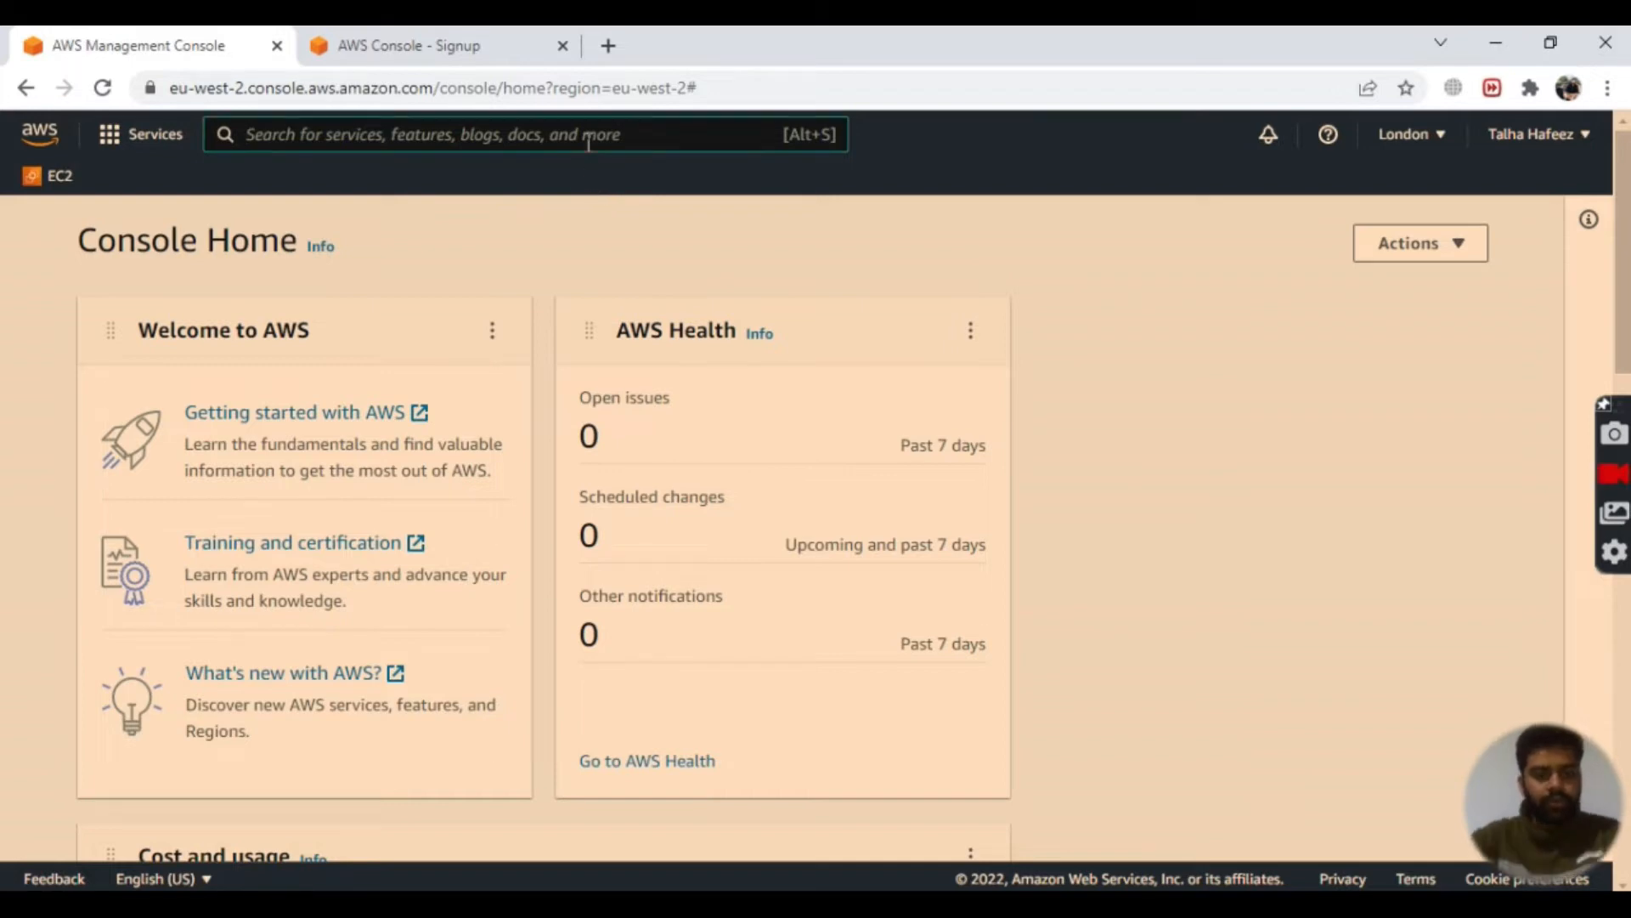
{"action": "type", "text": "ec"}
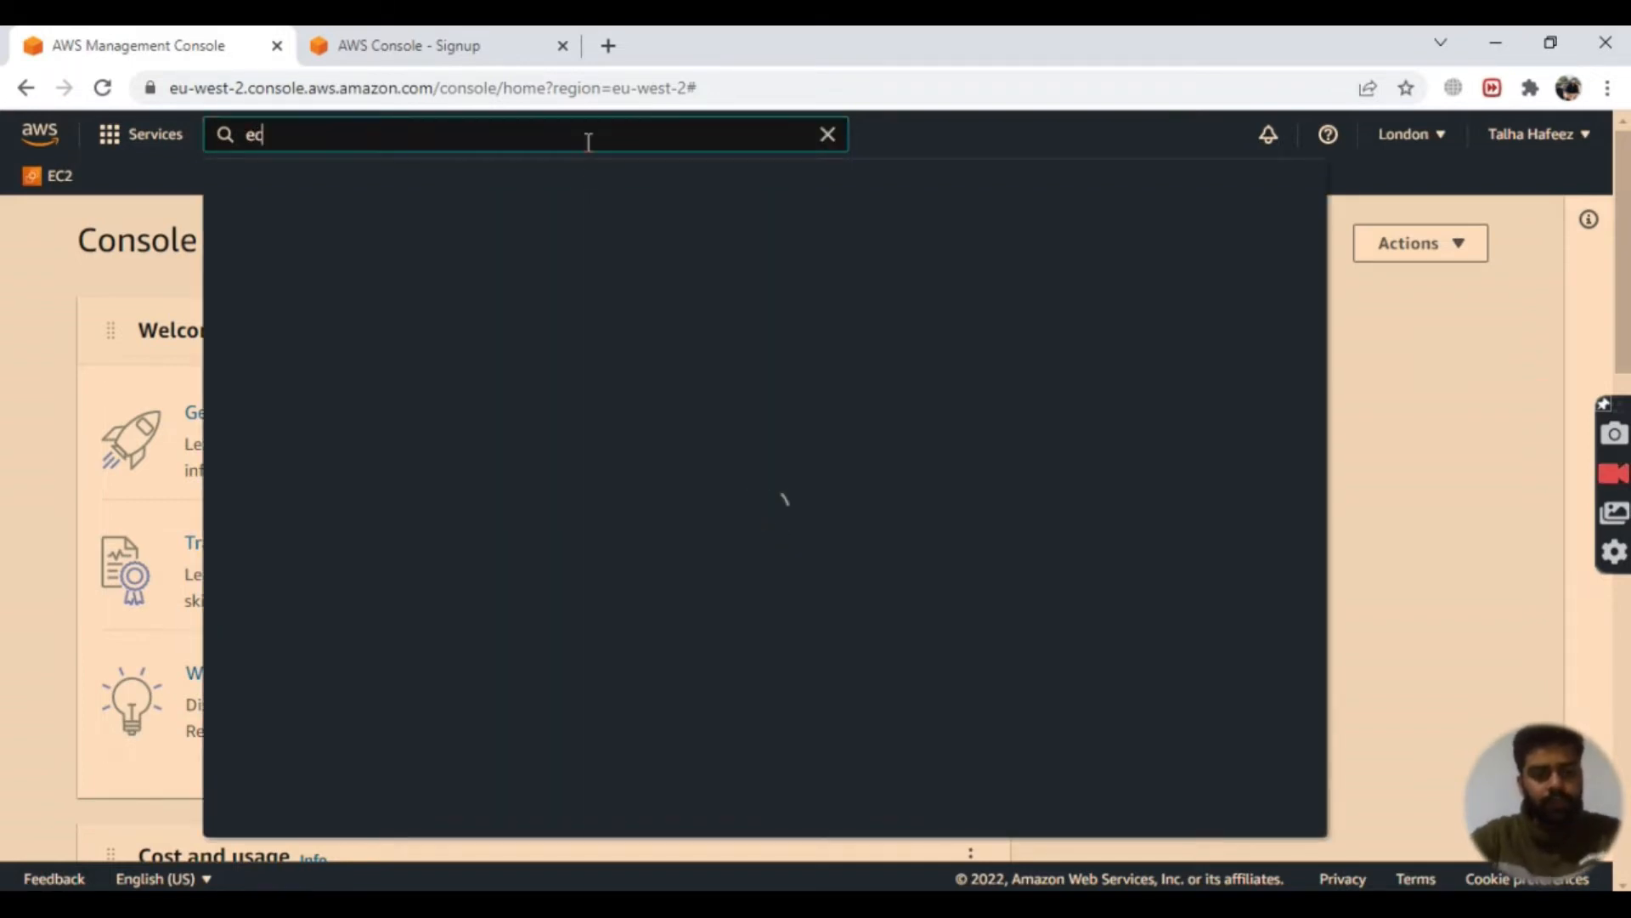
{"action": "type", "text": "2"}
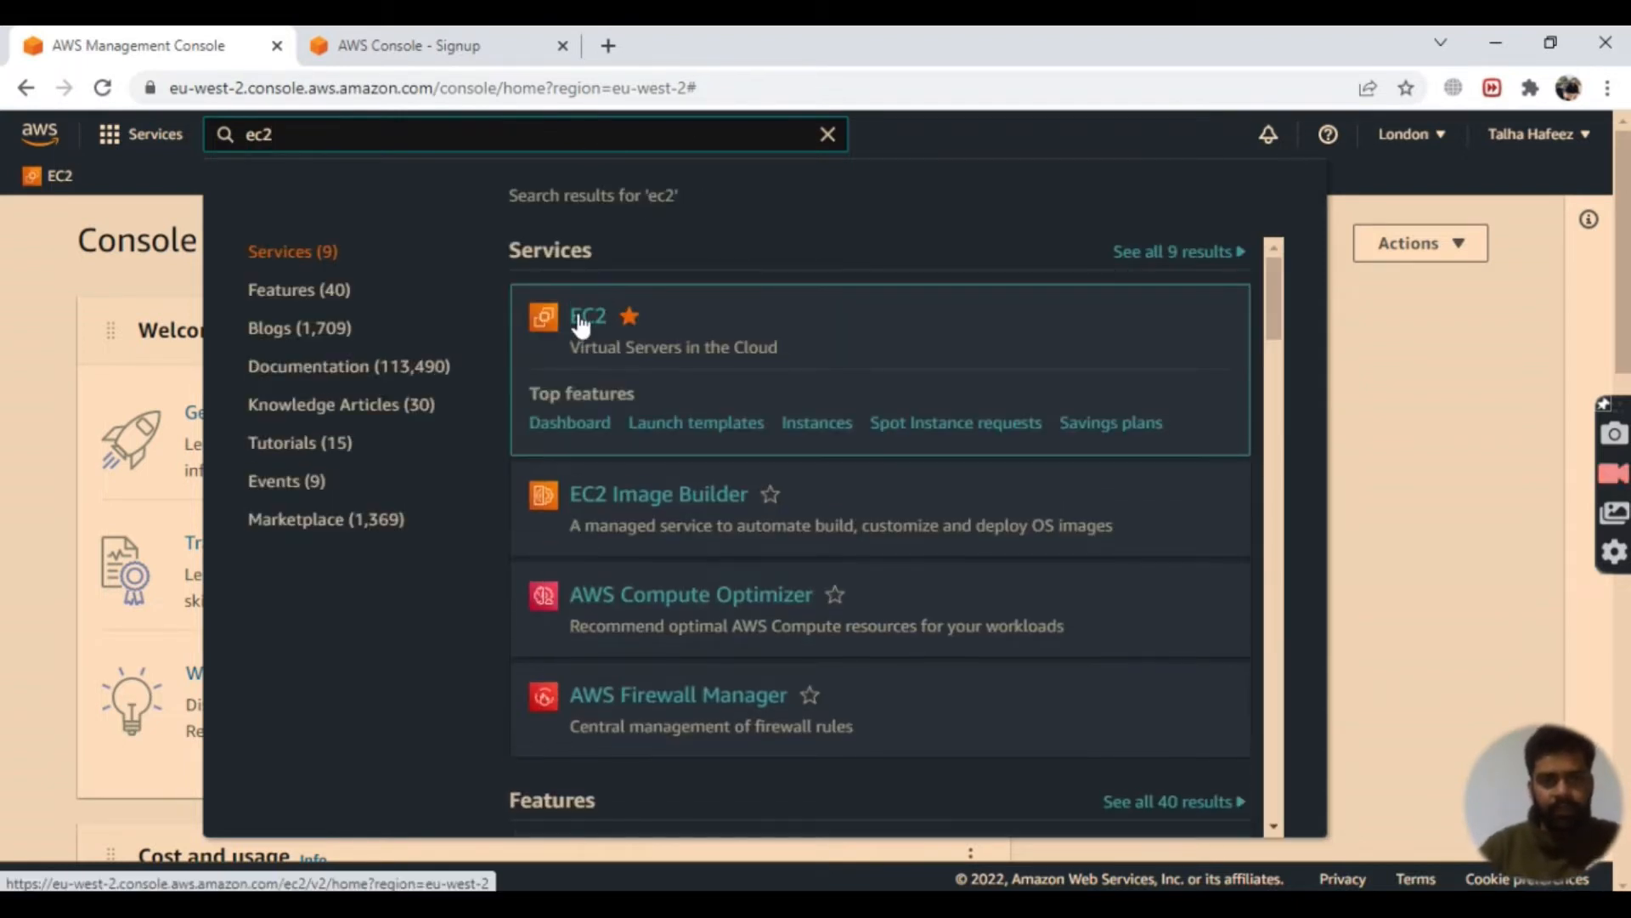
{"action": "left_click", "coordinate": [580, 324]}
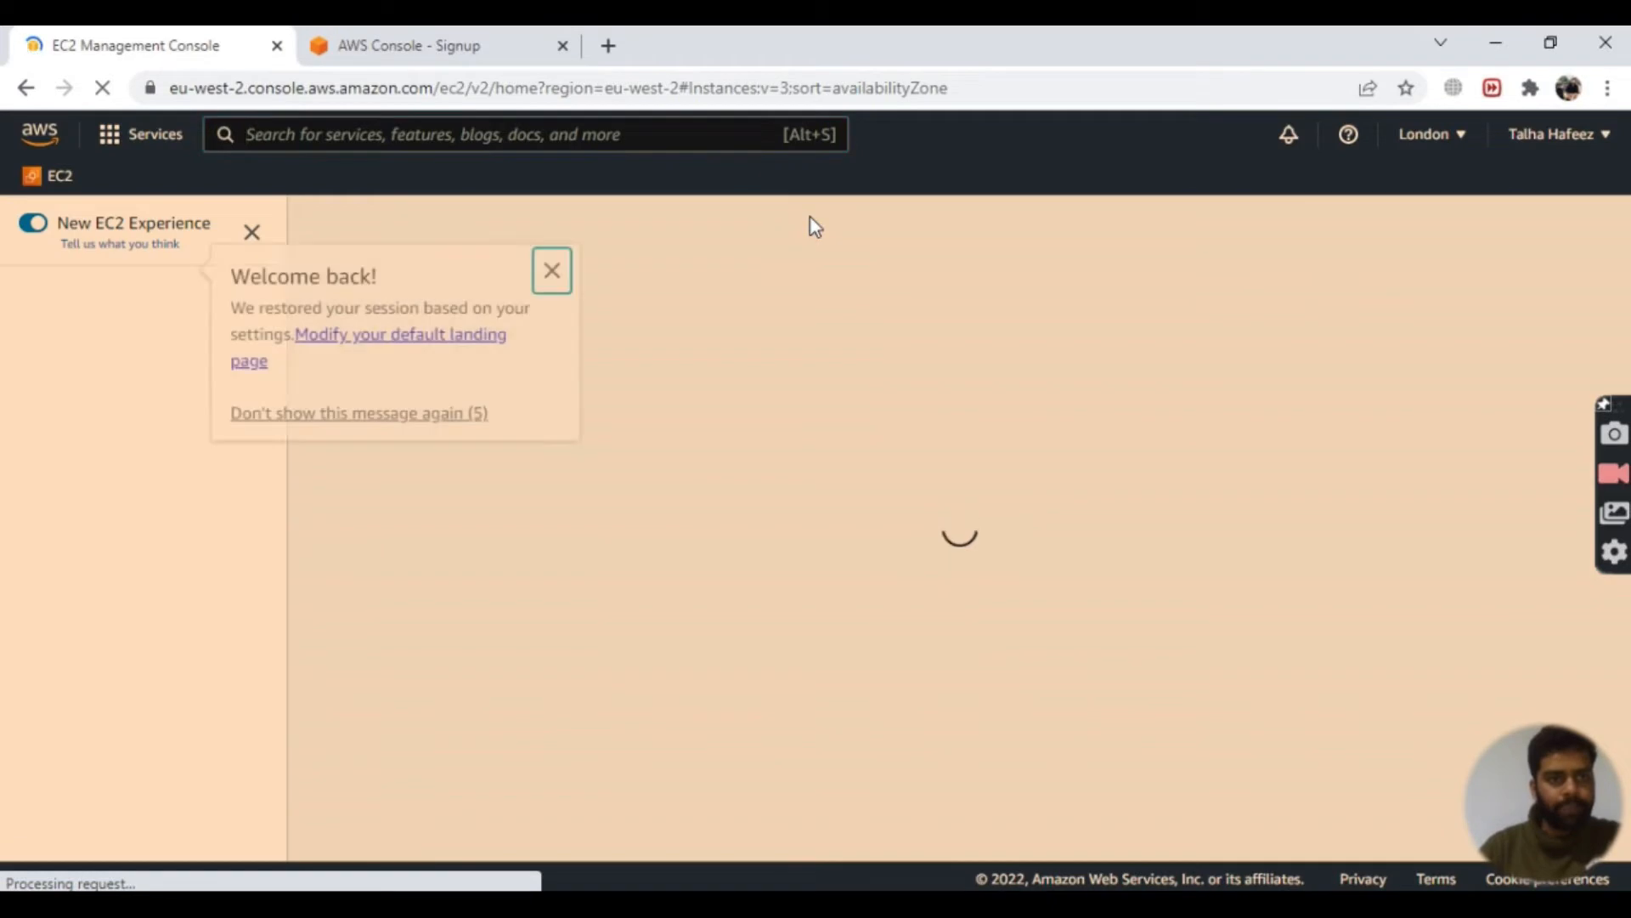
{"action": "left_click", "coordinate": [553, 269]}
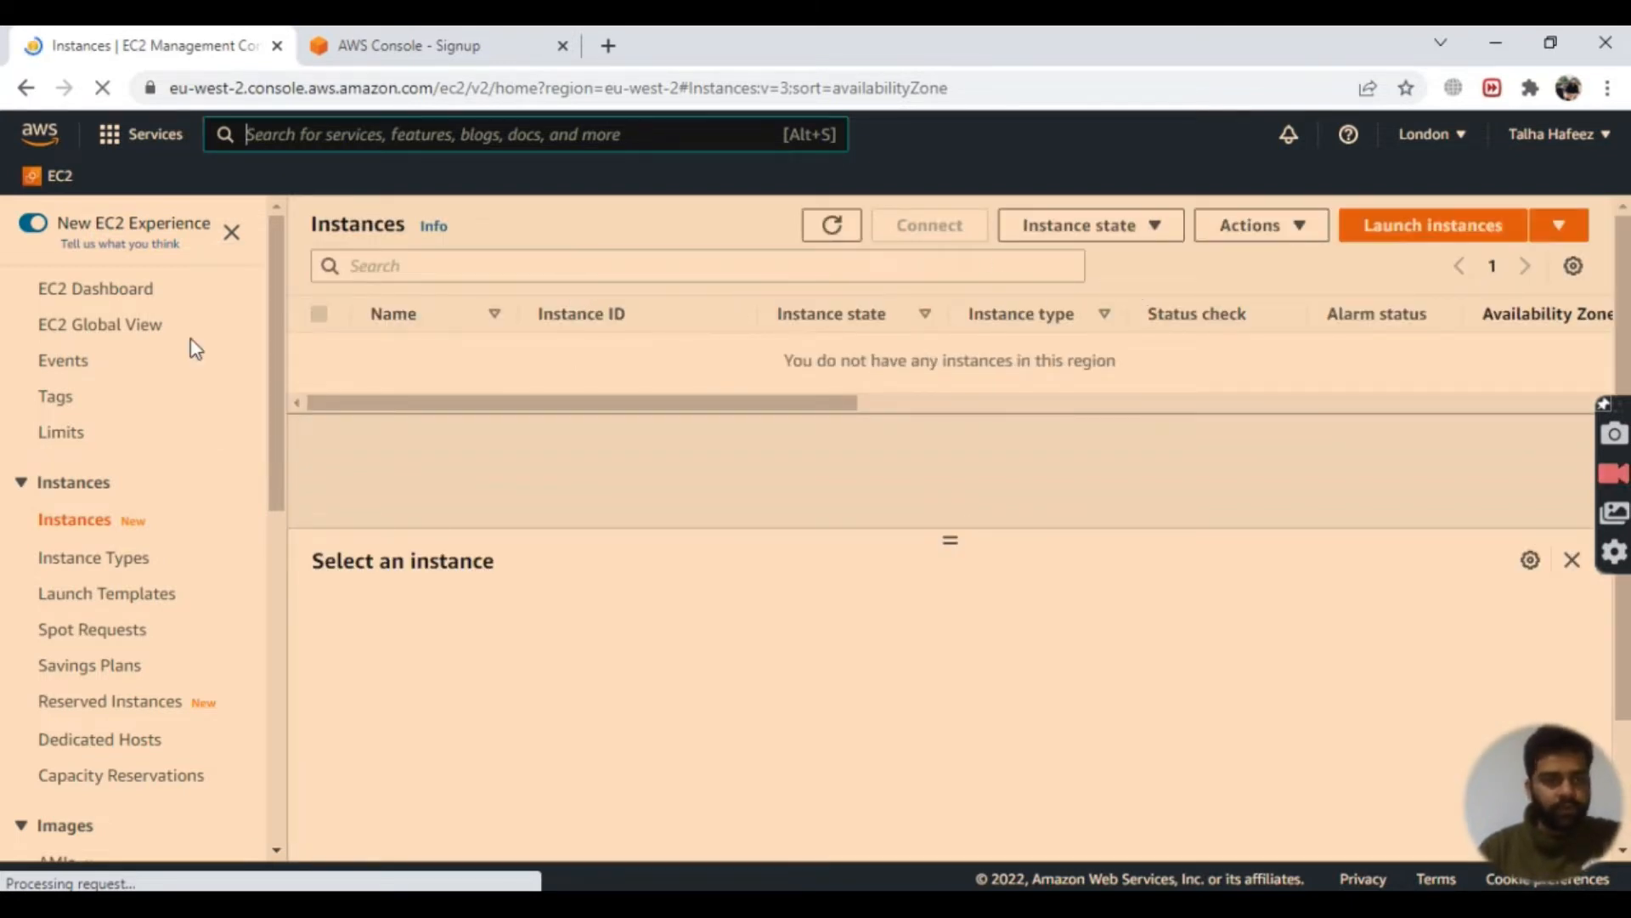
Step: Start launching a new instance and look through the list of available Amazon Machine Images
{"action": "left_click", "coordinate": [1401, 226]}
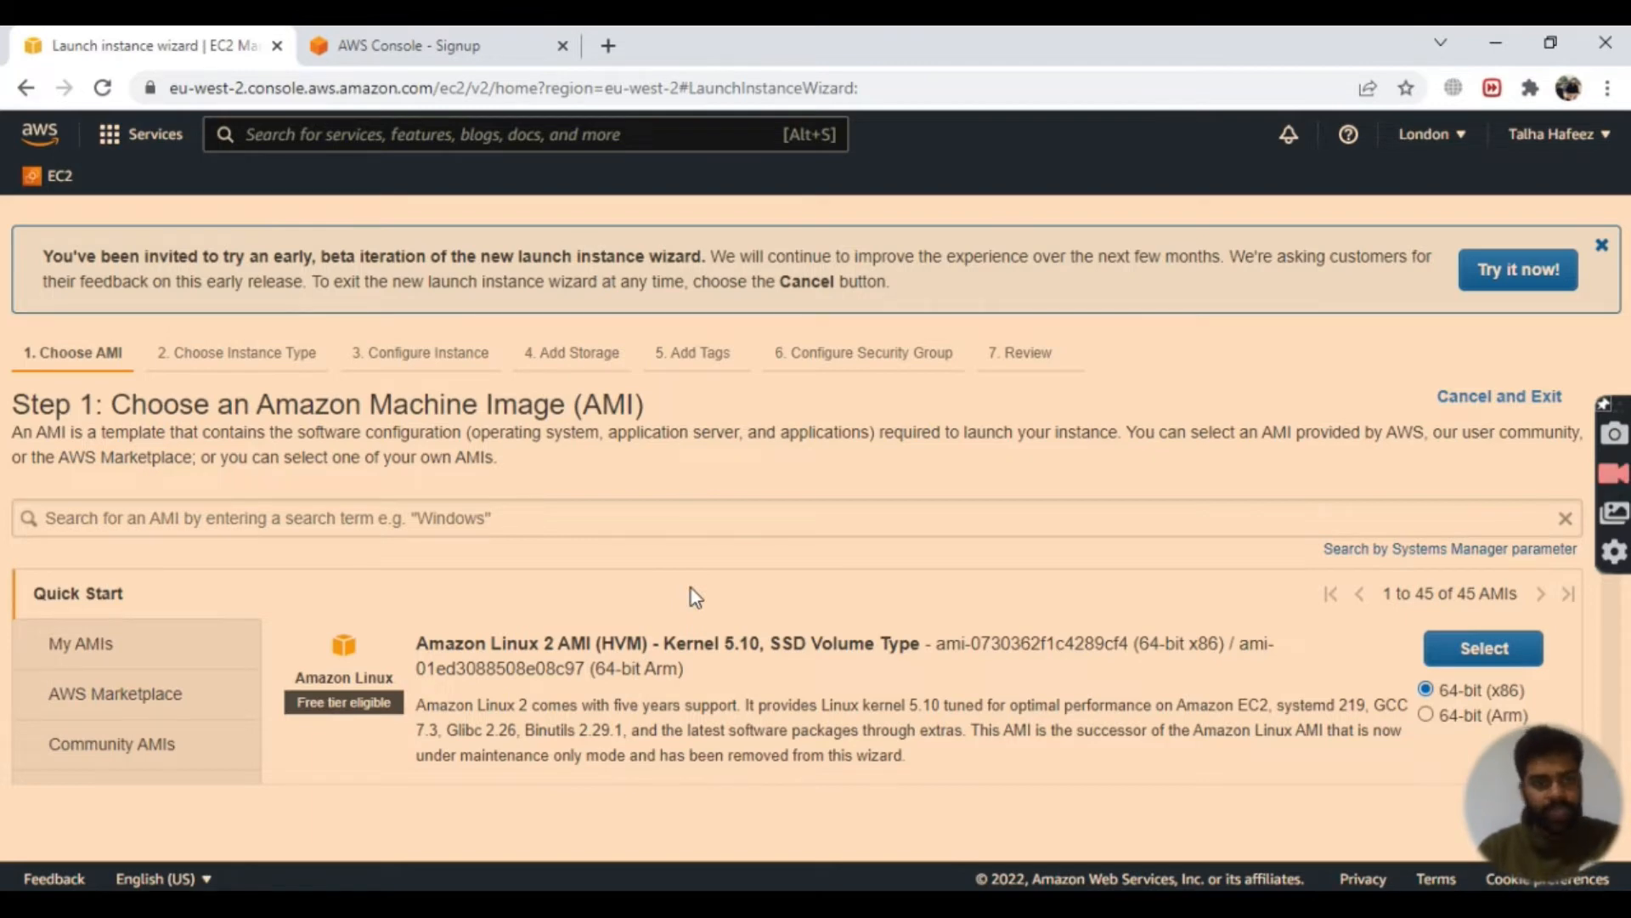
{"action": "scroll", "coordinate": [690, 585], "scroll_direction": "down", "scroll_amount": 6}
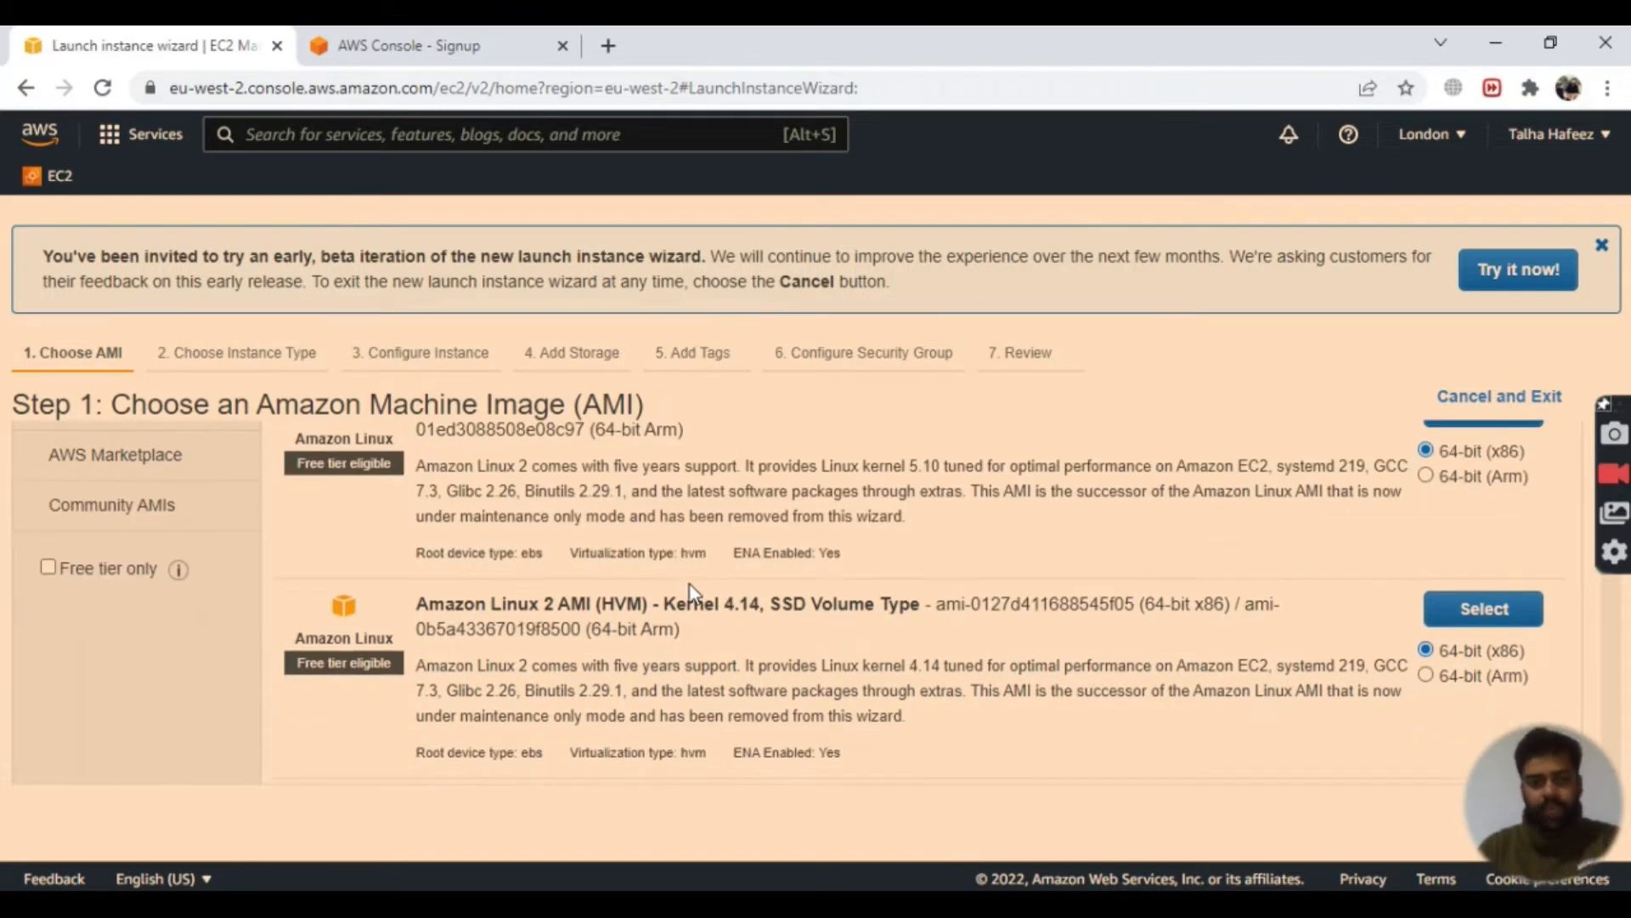
{"action": "scroll", "coordinate": [690, 585], "scroll_direction": "down", "scroll_amount": 5}
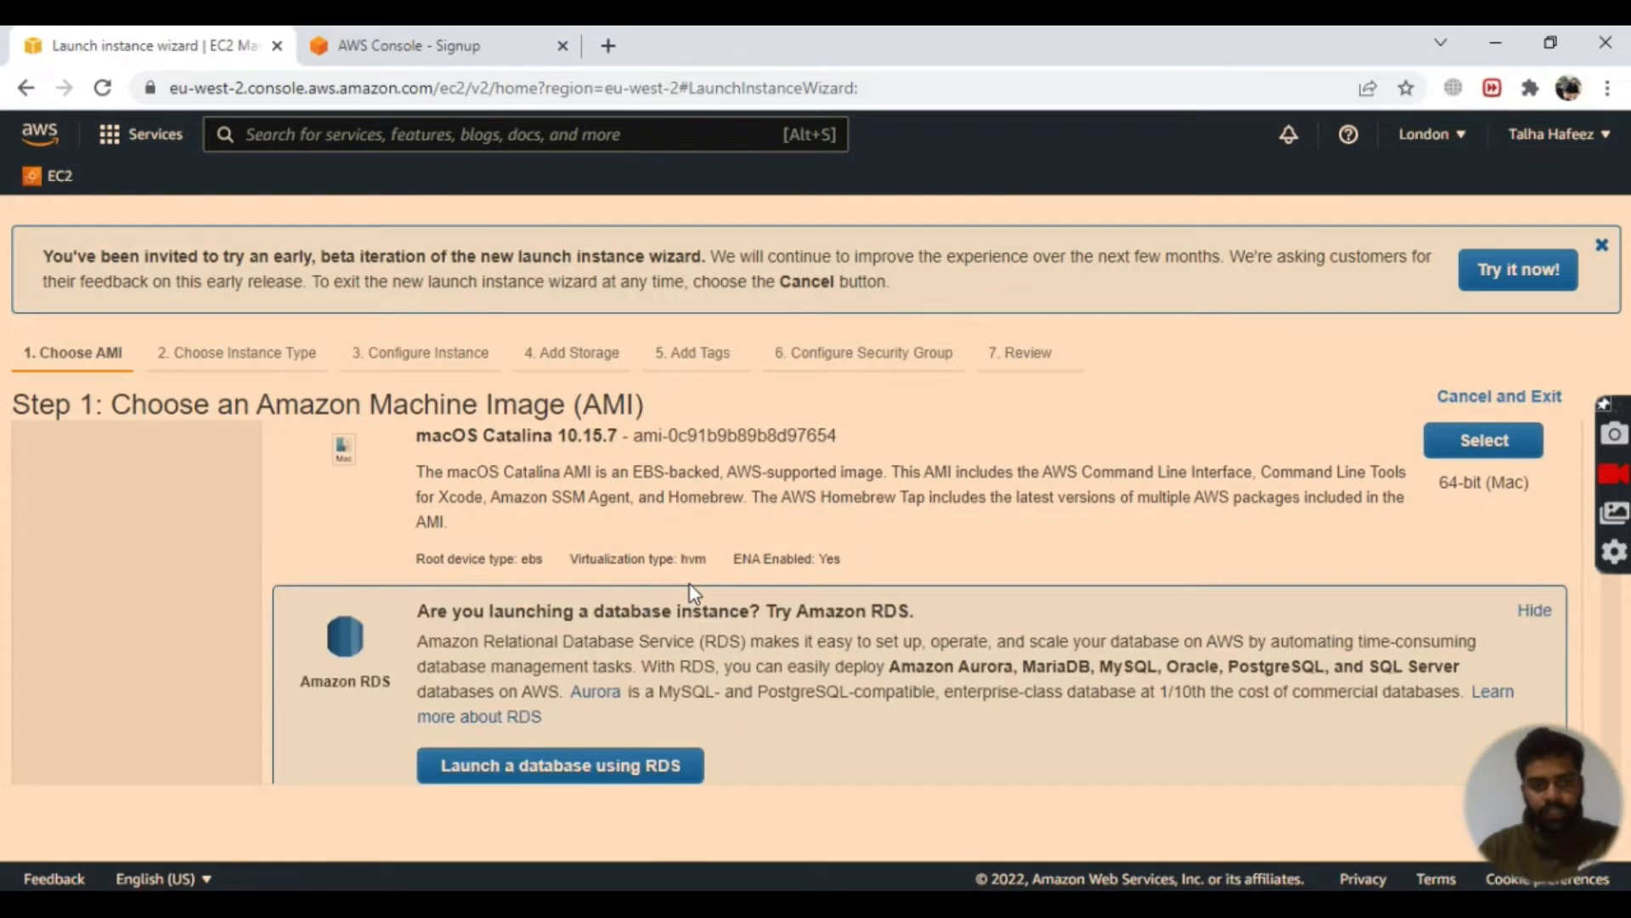
{"action": "scroll", "coordinate": [690, 584], "scroll_direction": "up", "scroll_amount": 3}
{"action": "scroll", "coordinate": [582, 573], "scroll_direction": "down", "scroll_amount": 3}
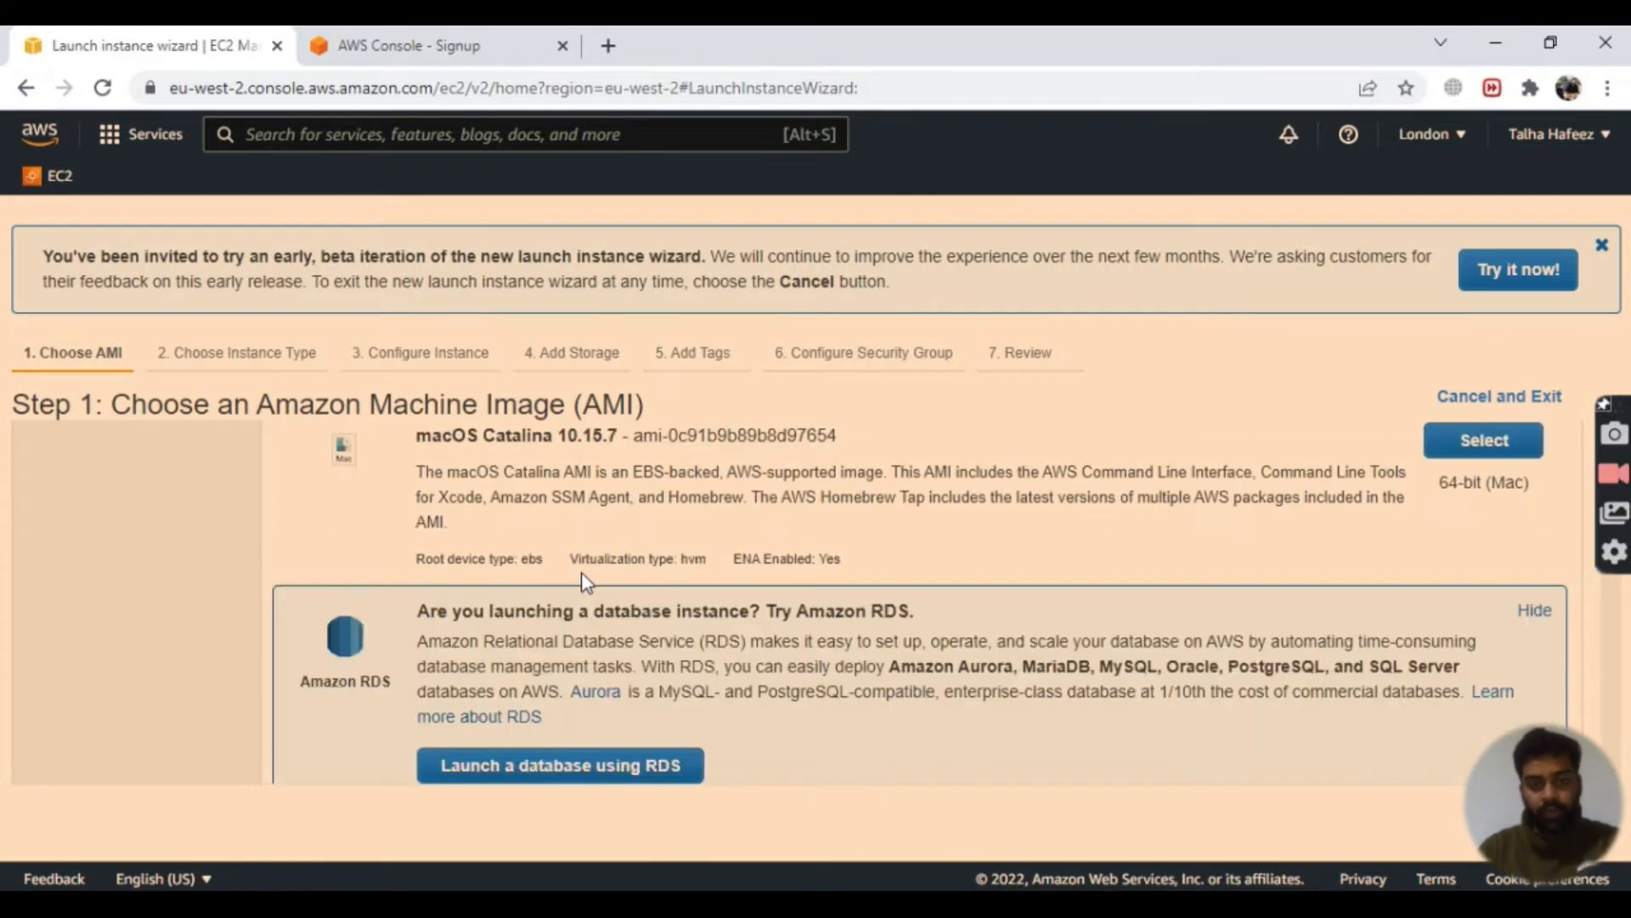
{"action": "scroll", "coordinate": [581, 573], "scroll_direction": "down", "scroll_amount": 3}
{"action": "scroll", "coordinate": [582, 575], "scroll_direction": "down", "scroll_amount": 3}
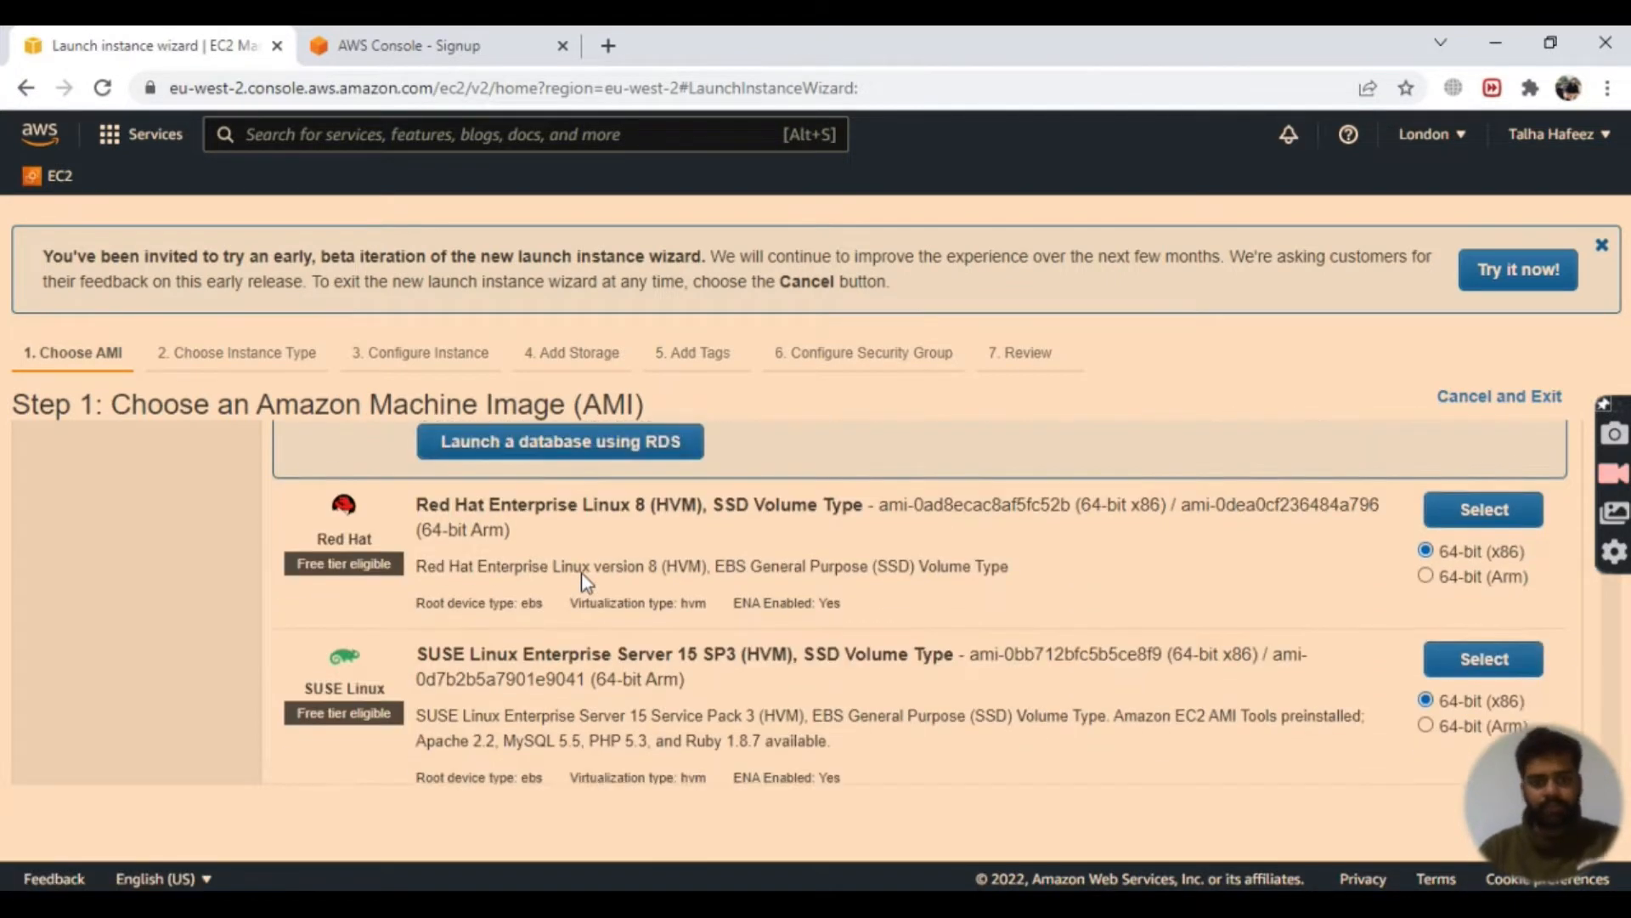
{"action": "scroll", "coordinate": [581, 573], "scroll_direction": "down", "scroll_amount": 3}
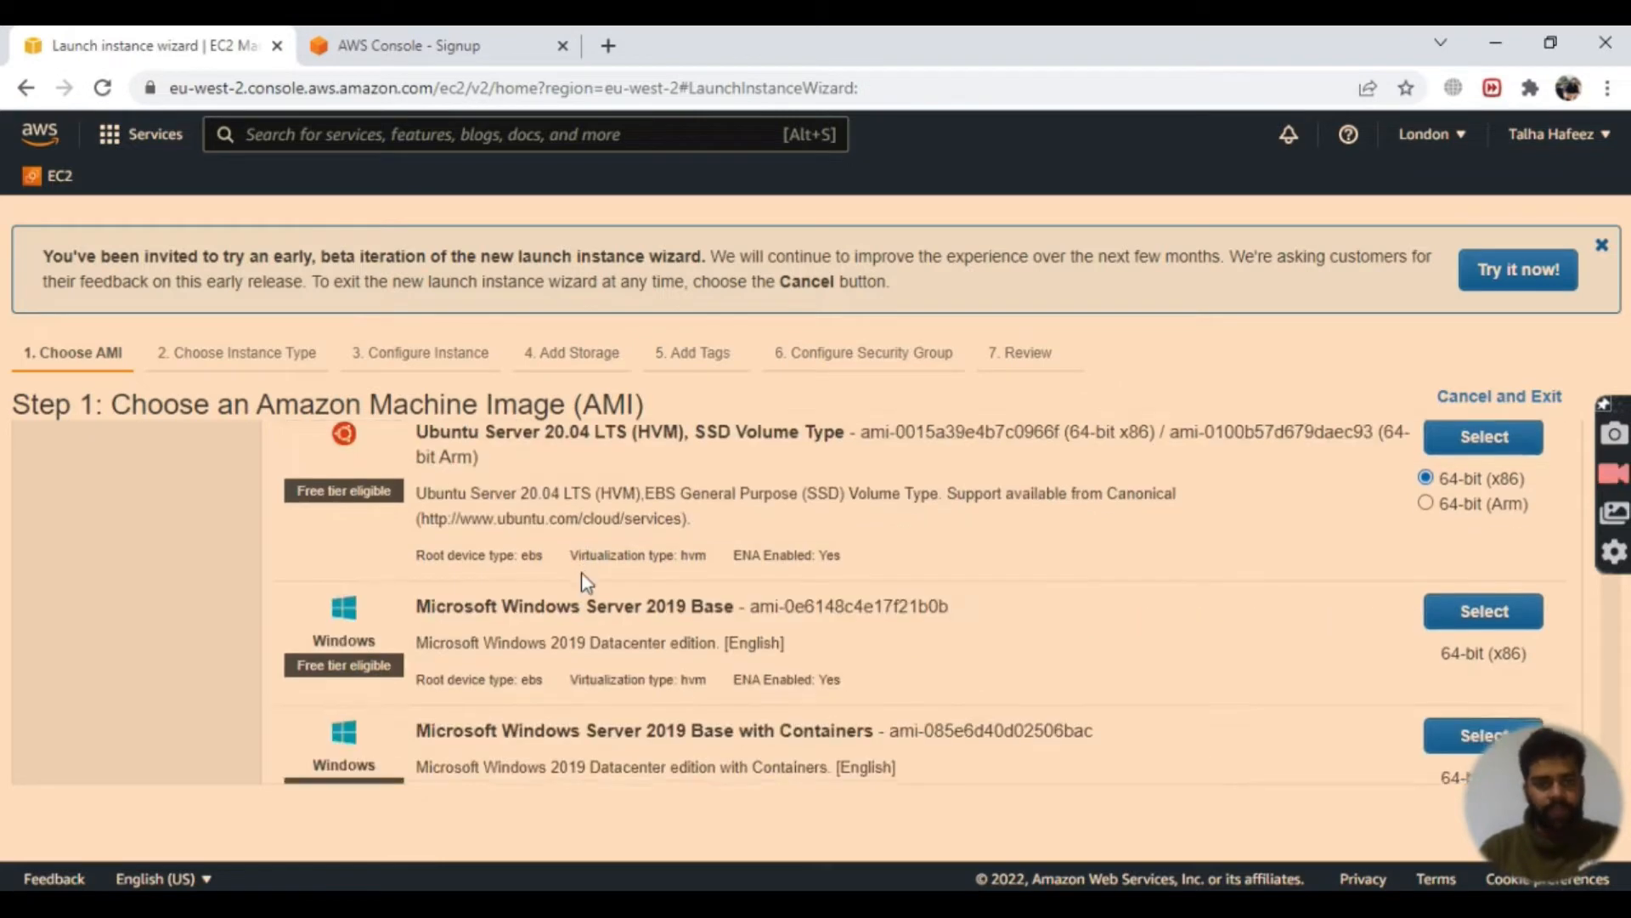
{"action": "scroll", "coordinate": [584, 571], "scroll_direction": "down", "scroll_amount": 5}
Step: Find "ubuntu" in the AMI list and select the 64-bit (x86) Ubuntu Server 16.04 LTS (HVM), SSD Volume Type image
{"action": "key", "text": "ctrl+f"}
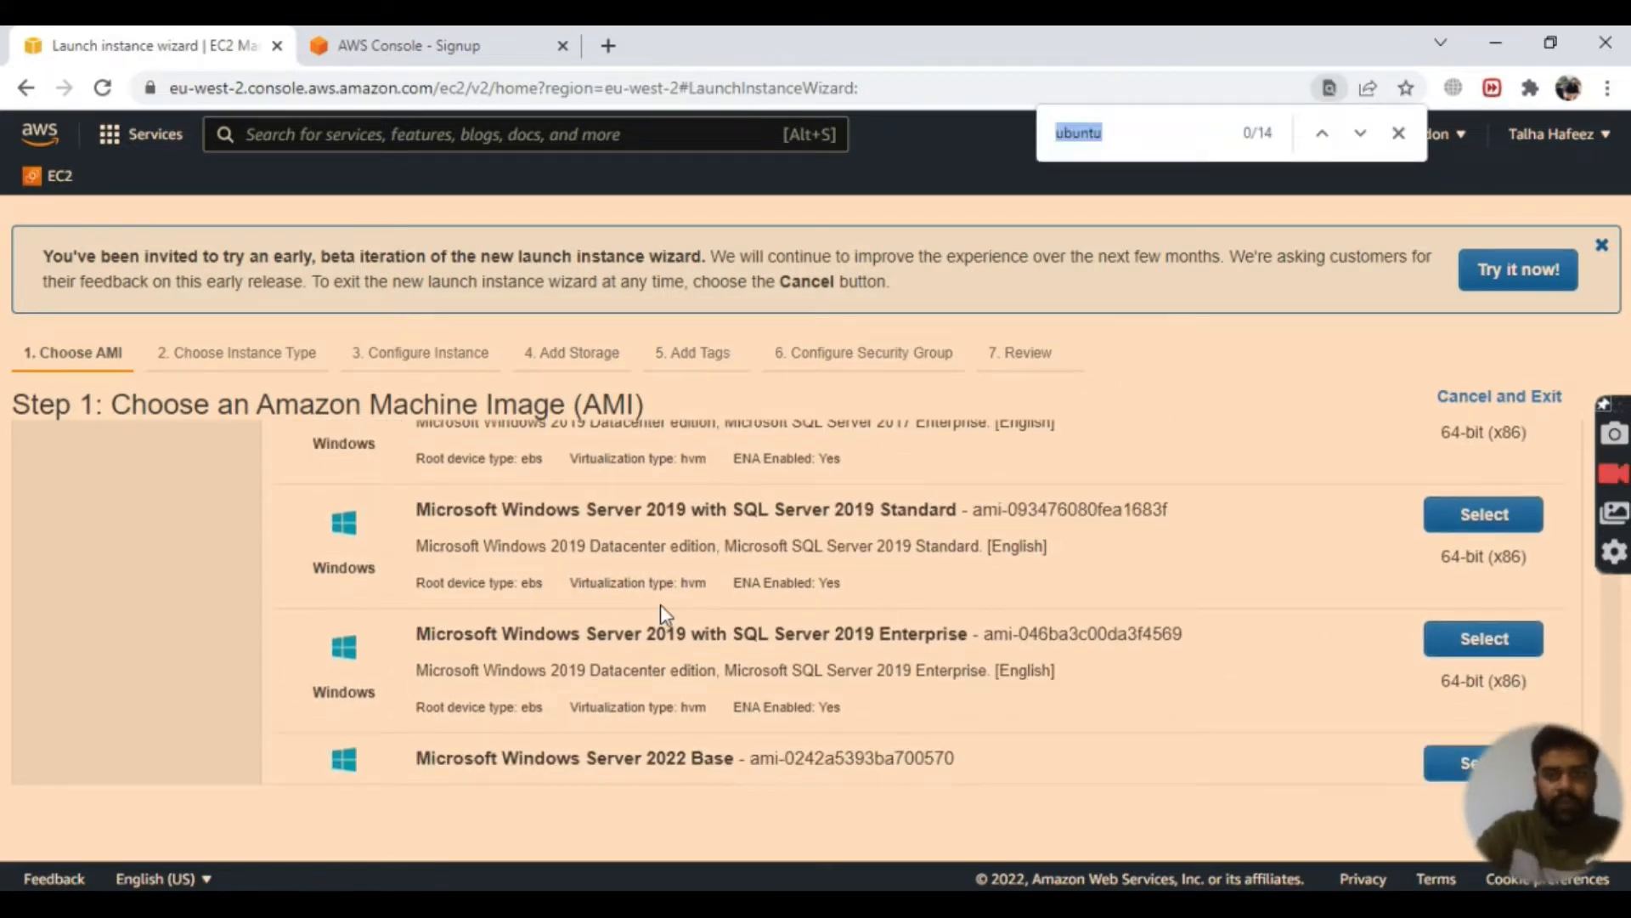
{"action": "key", "text": "Return"}
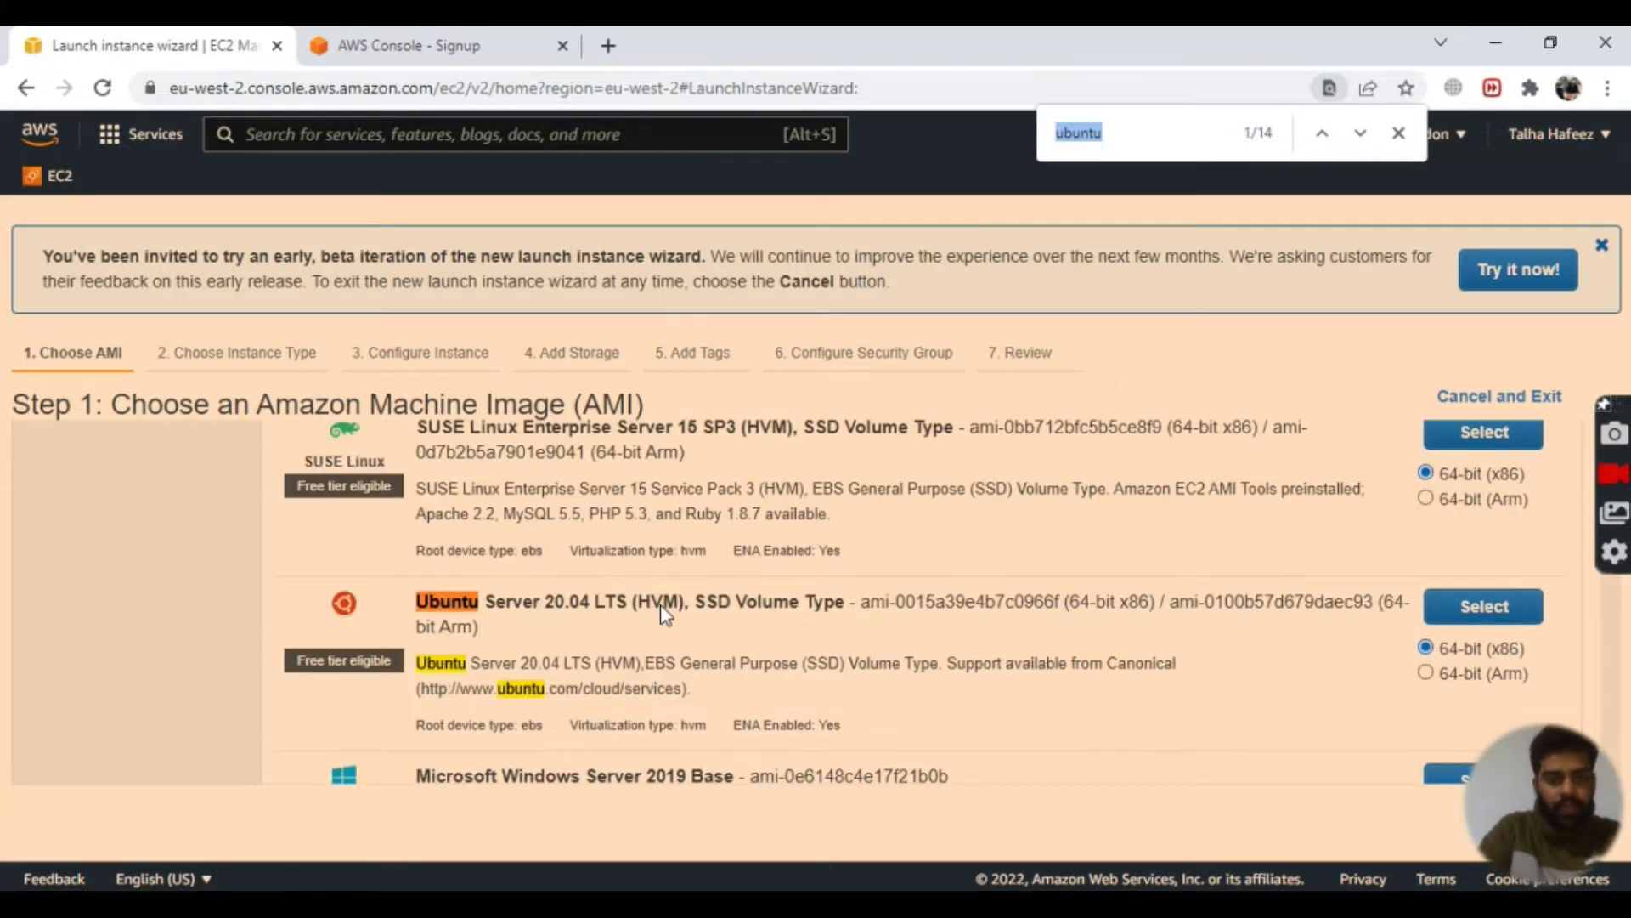
{"action": "key", "text": "Return"}
{"action": "key", "text": "Return"}
{"action": "key", "text": "Return"}
{"action": "key", "text": "Return"}
{"action": "key", "text": "Return"}
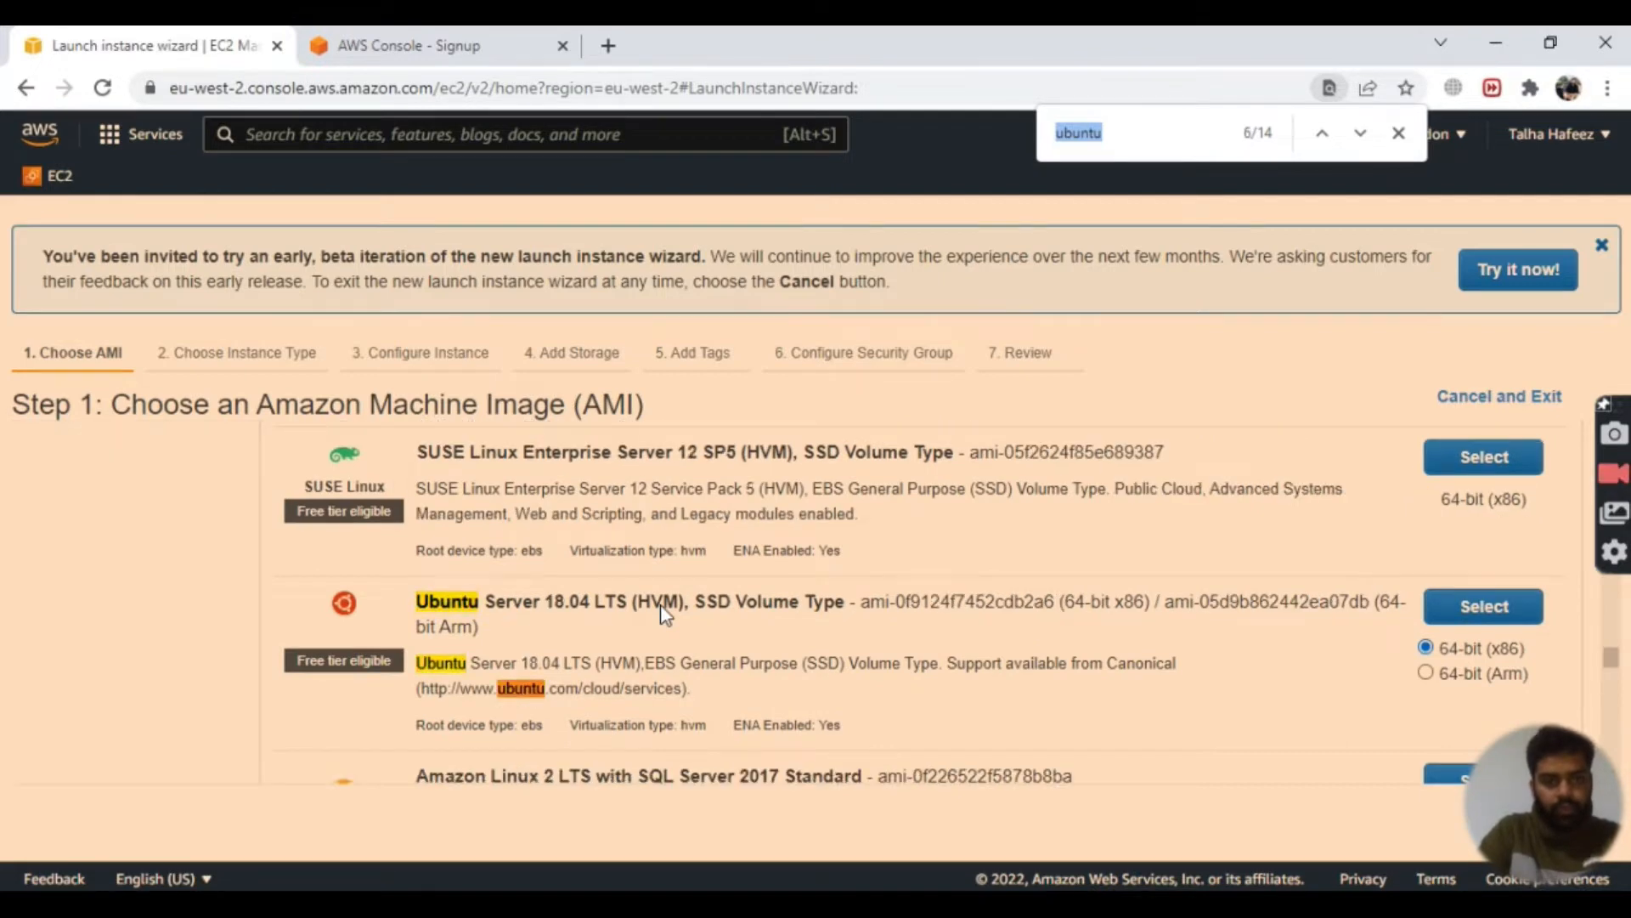
{"action": "key", "text": "Return"}
{"action": "key", "text": "Return"}
{"action": "key", "text": "Return"}
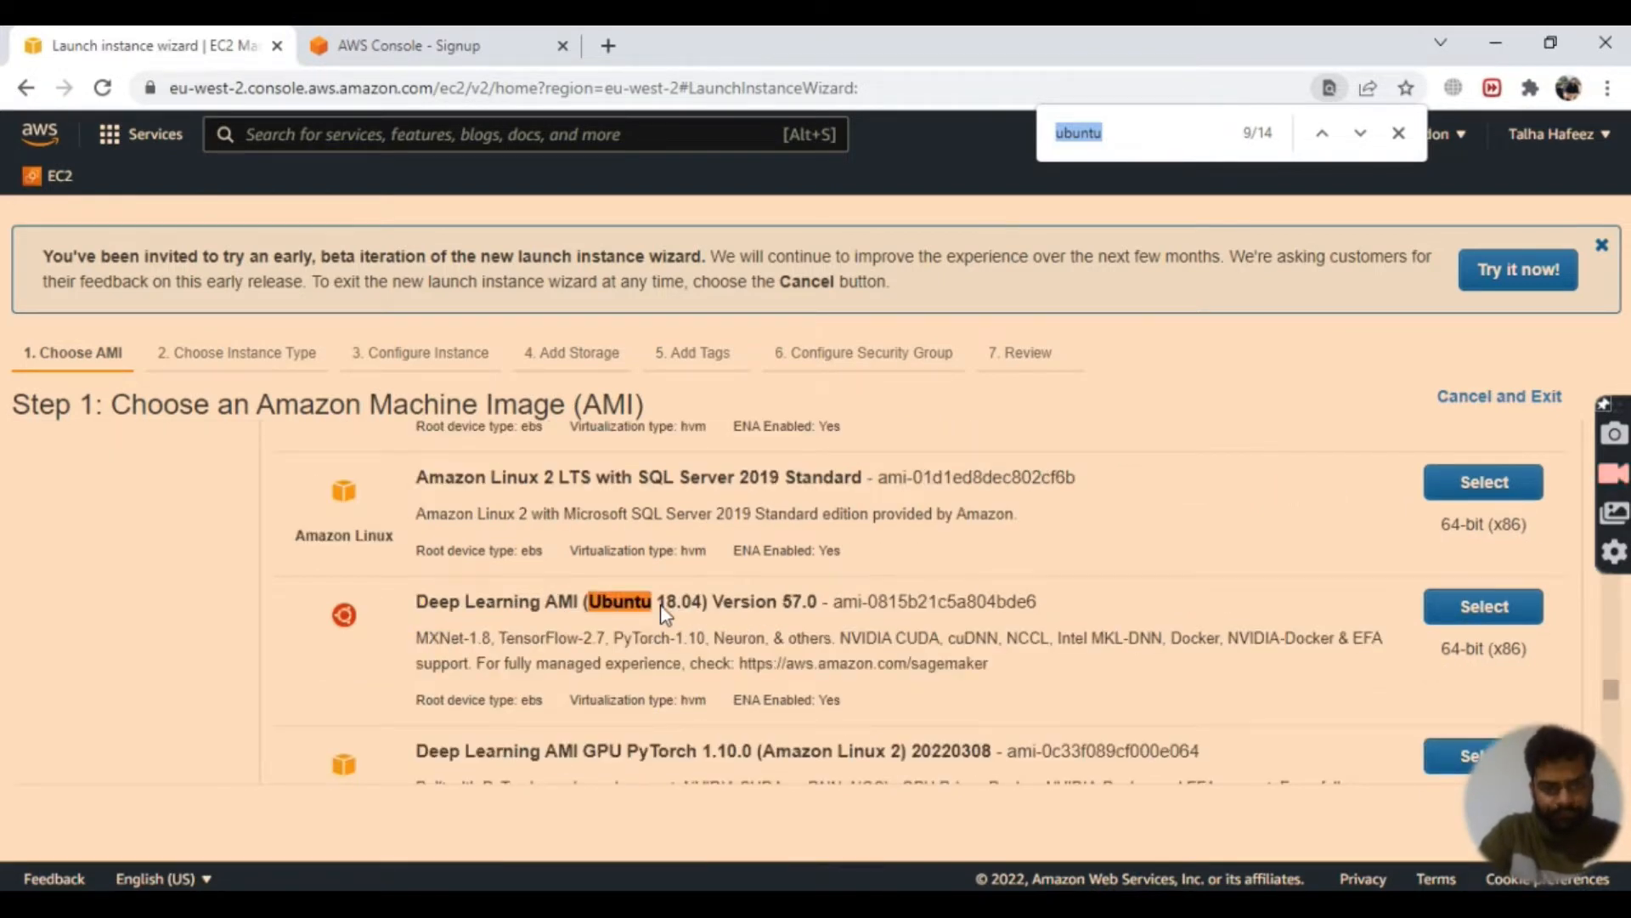
{"action": "key", "text": "Return"}
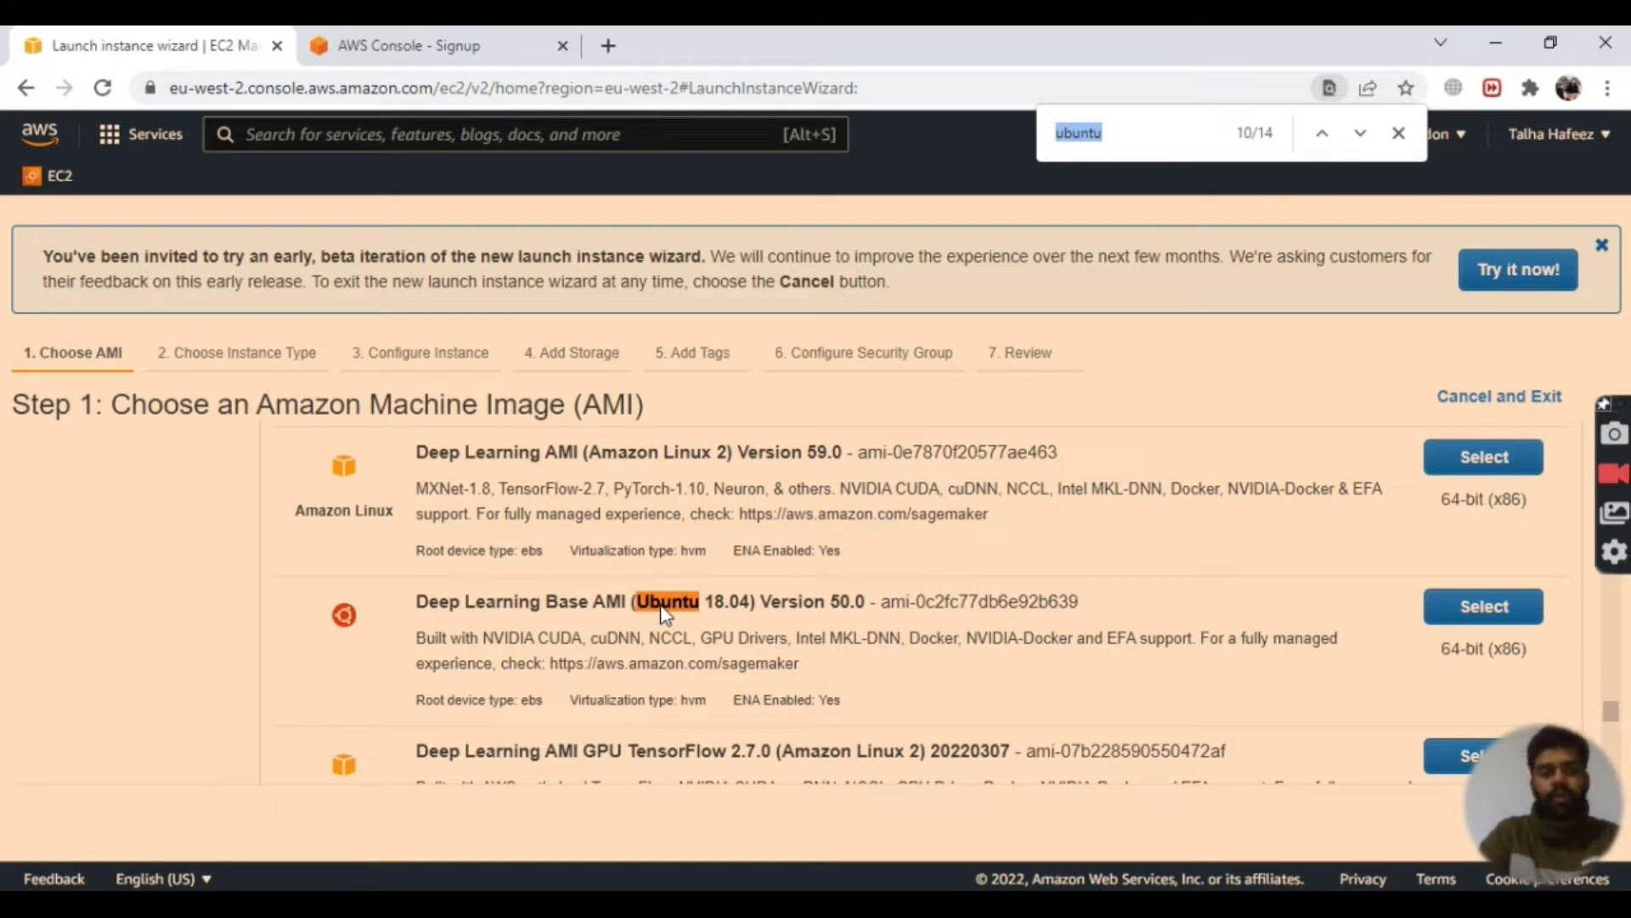
{"action": "key", "text": "Return"}
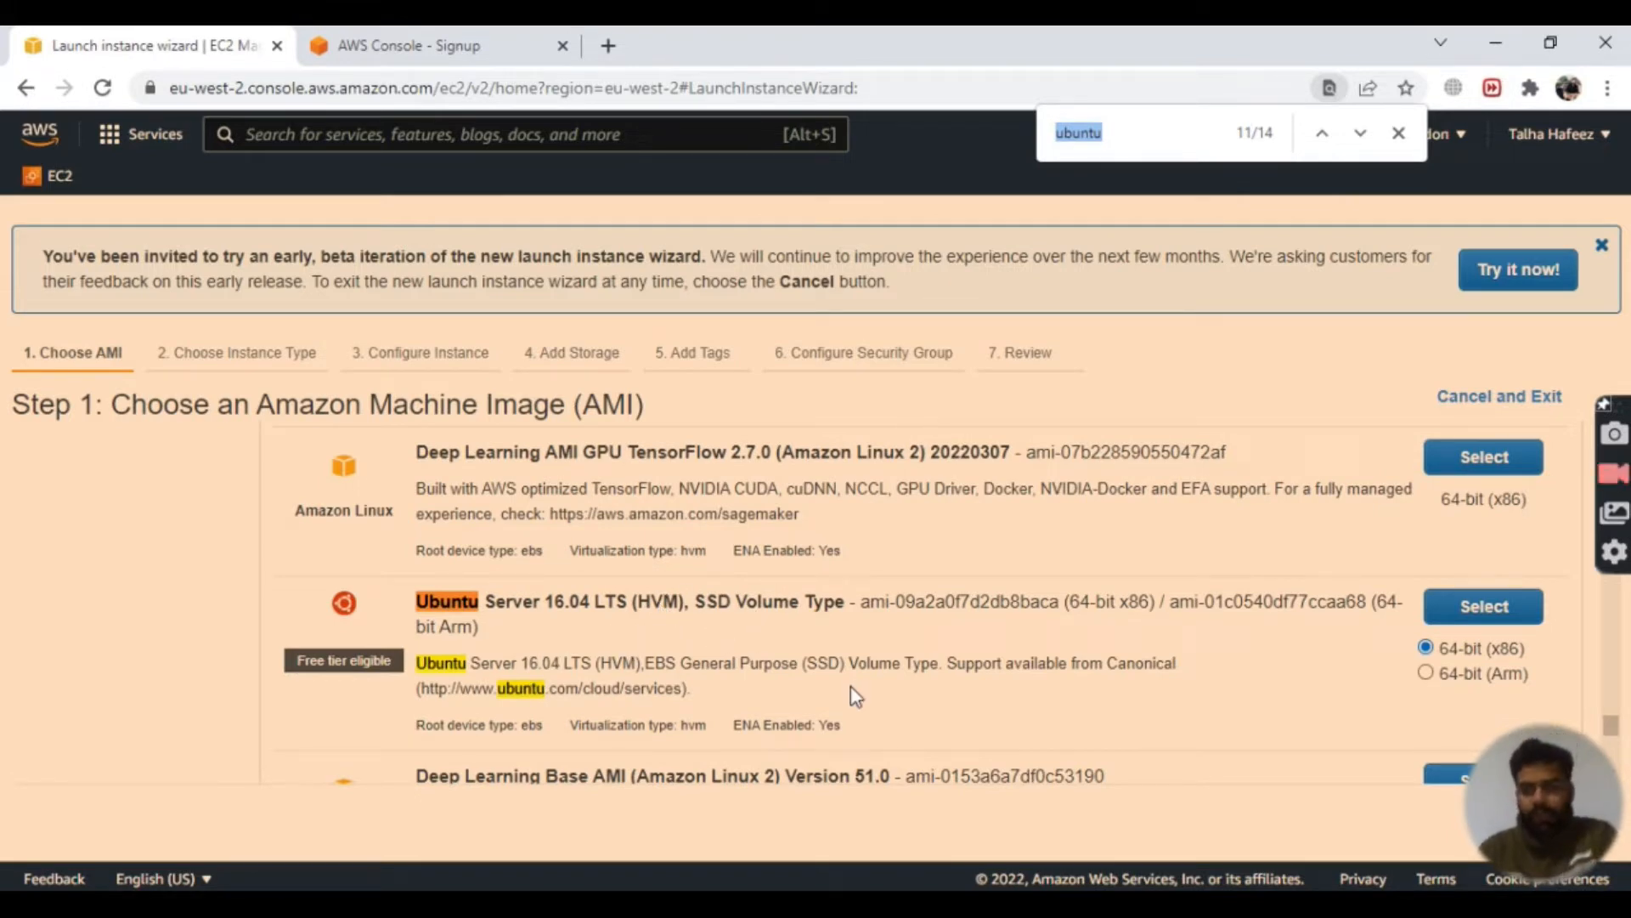
{"action": "left_click", "coordinate": [1509, 604]}
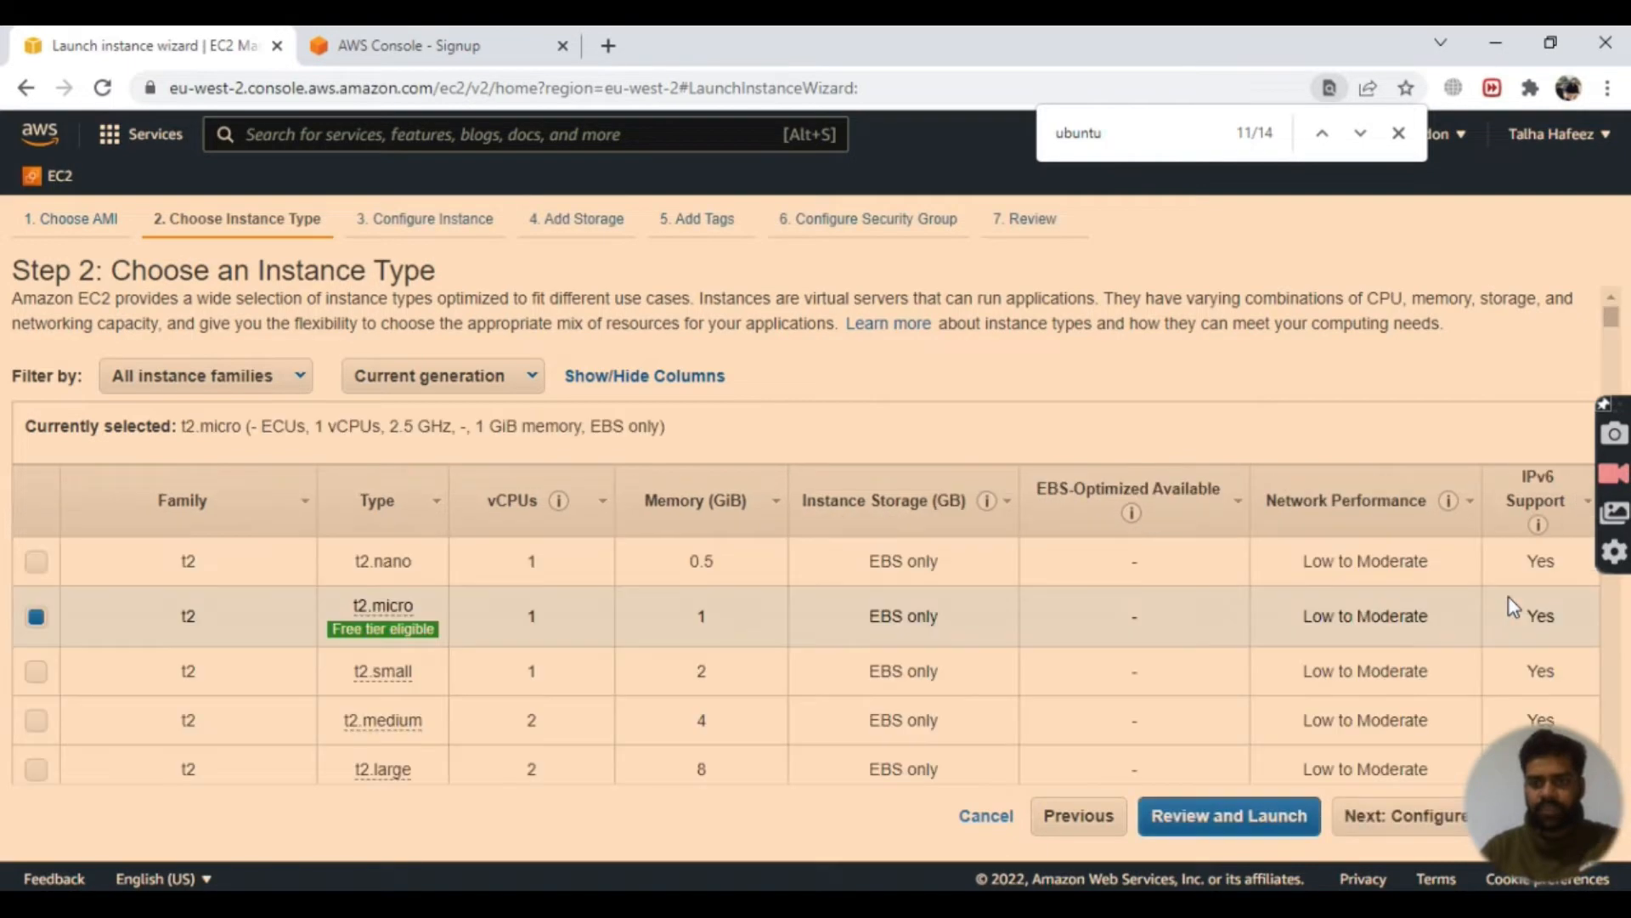
{"action": "left_click", "coordinate": [1399, 134]}
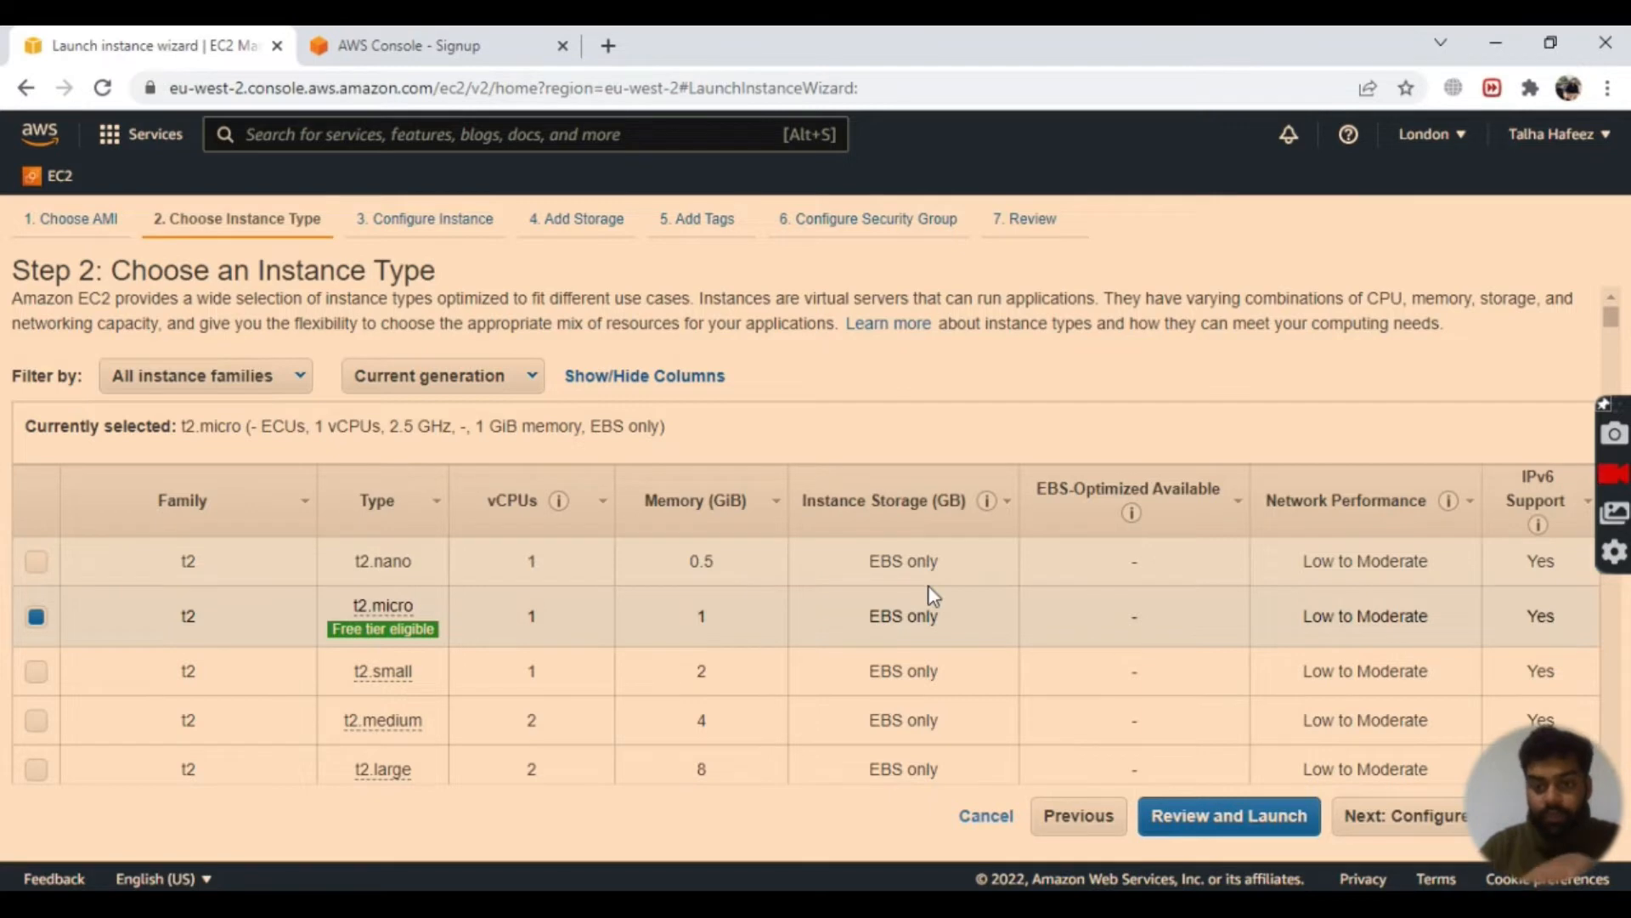
Step: Keep the free tier eligible t2.micro instance type and proceed to the launch review
{"action": "scroll", "coordinate": [927, 587], "scroll_direction": "down", "scroll_amount": 2}
{"action": "scroll", "coordinate": [933, 586], "scroll_direction": "up", "scroll_amount": 2}
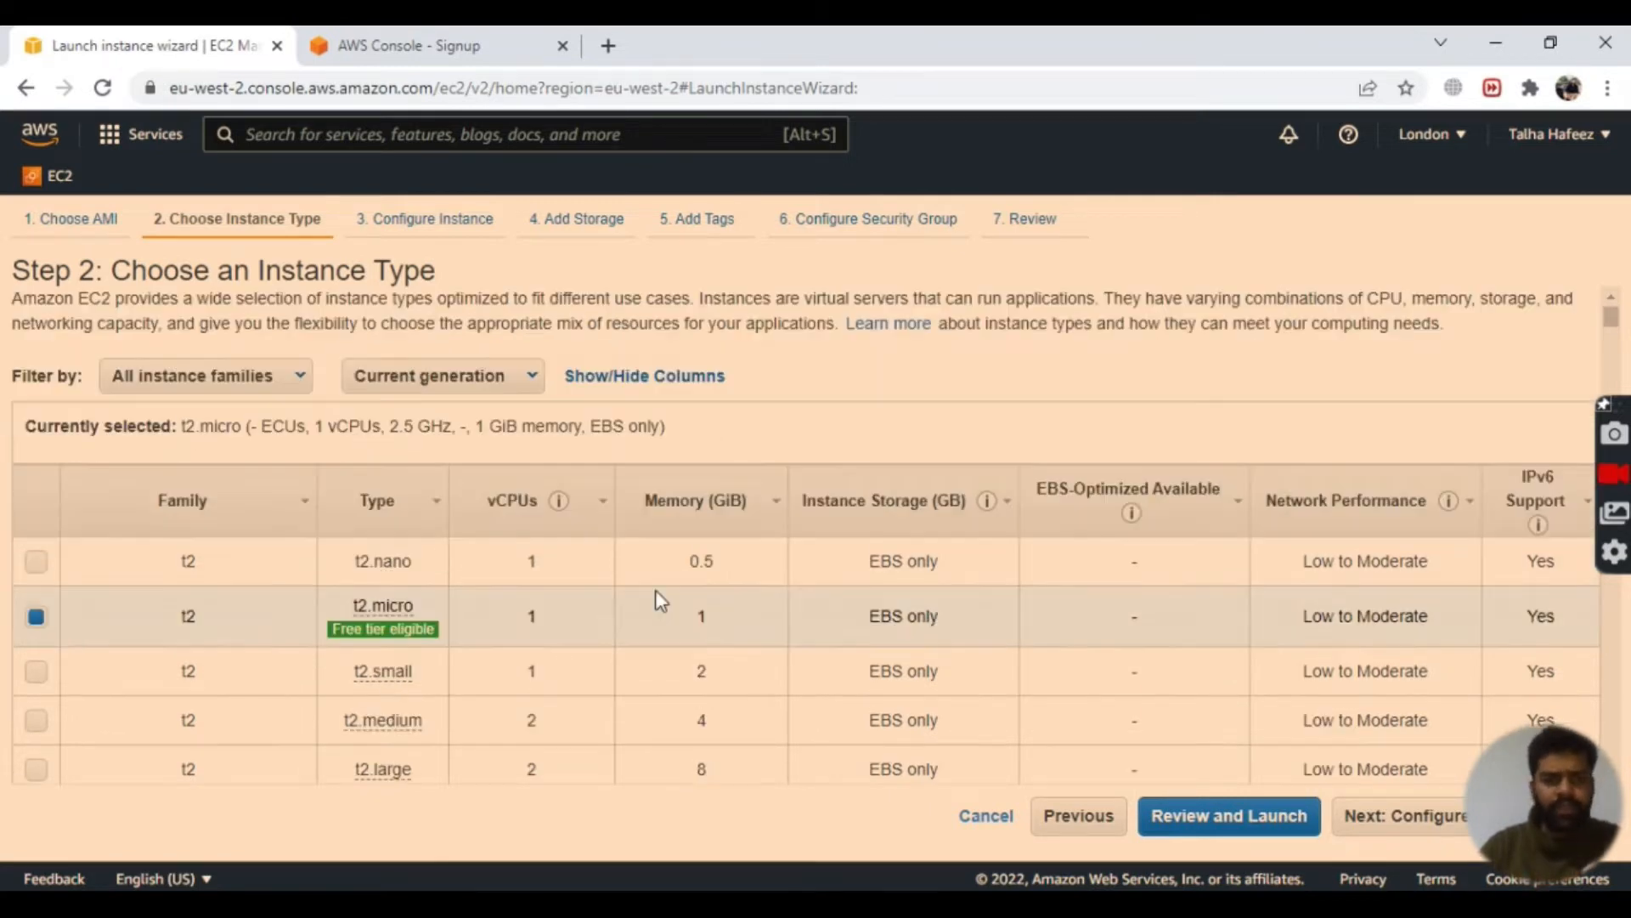
{"action": "mouse_move", "coordinate": [334, 642]}
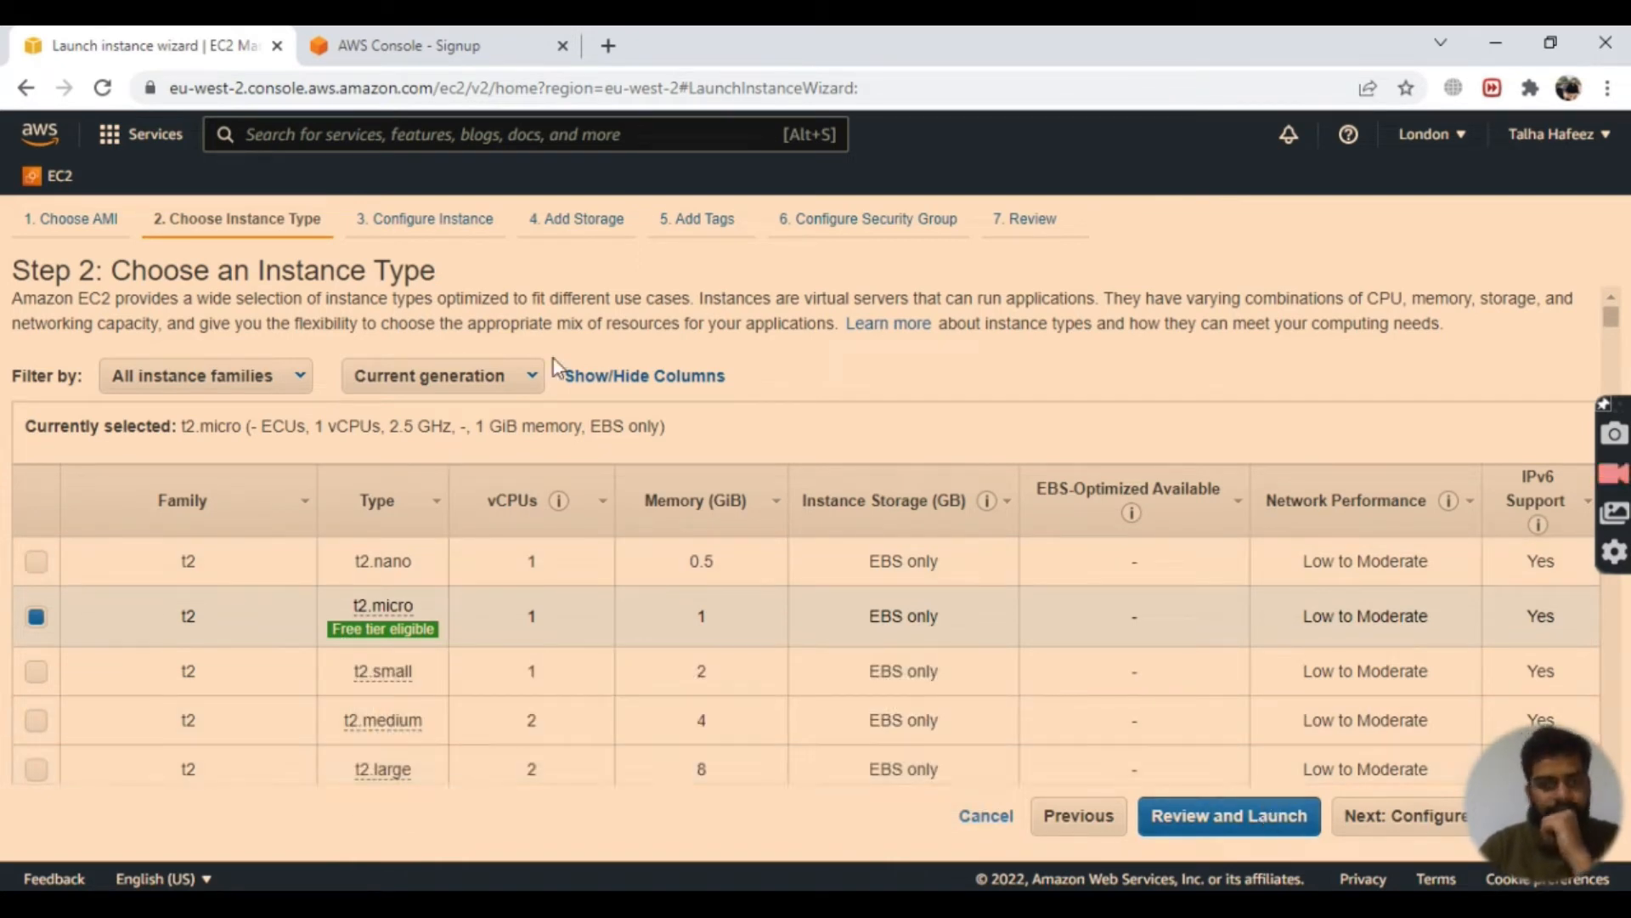
{"action": "scroll", "coordinate": [553, 359], "scroll_direction": "down", "scroll_amount": 2}
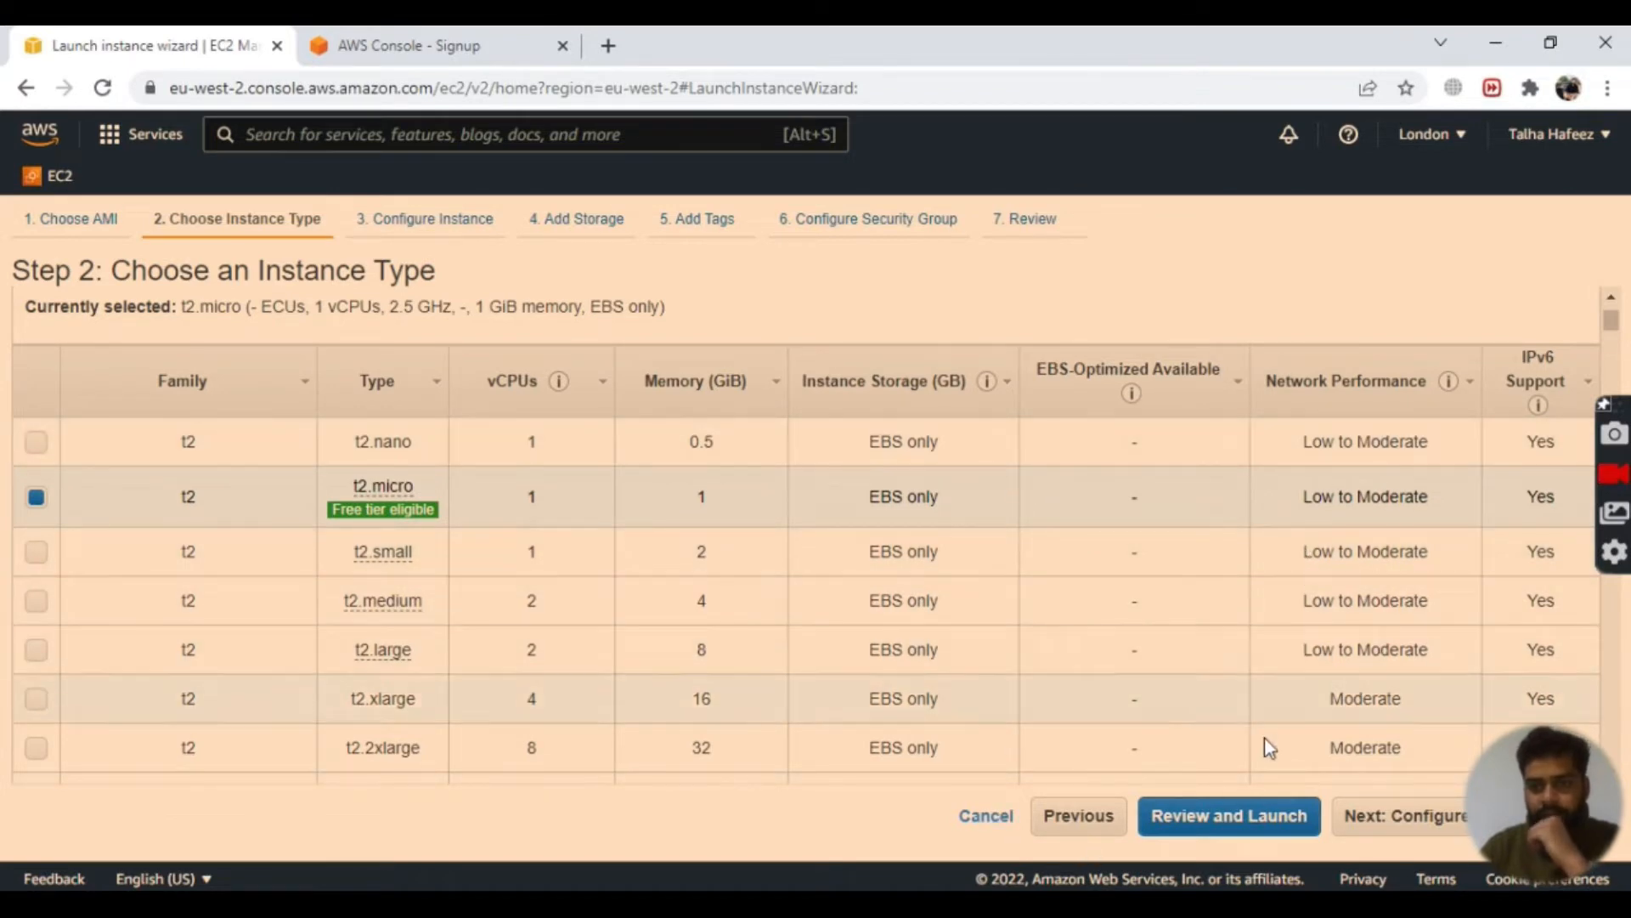
{"action": "left_click", "coordinate": [1246, 811]}
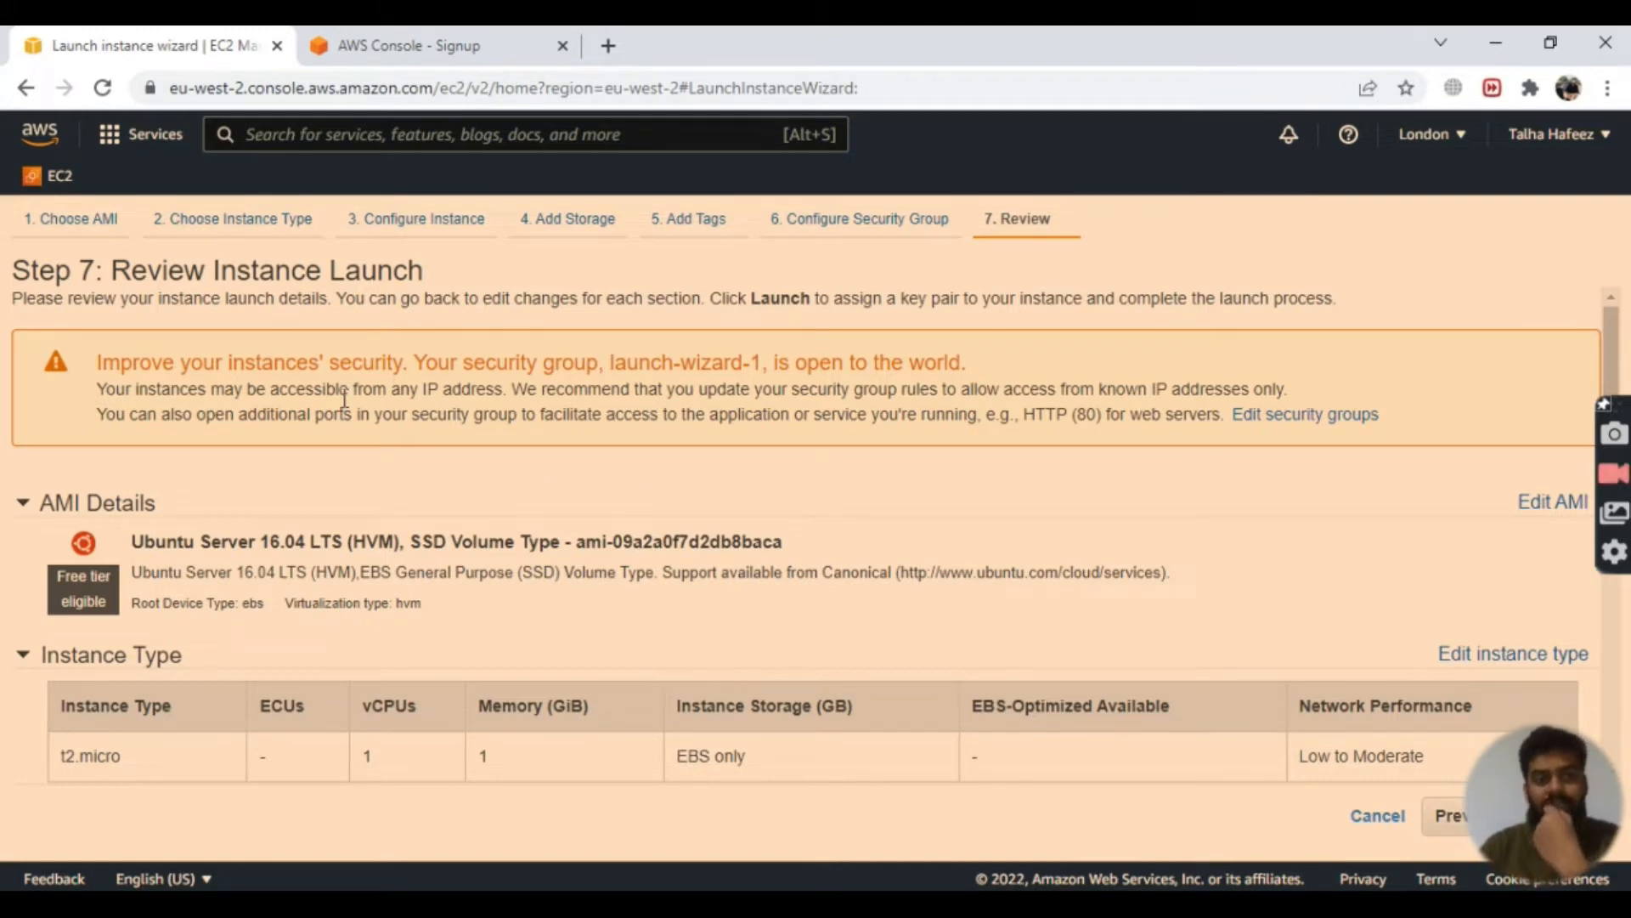
Step: Examine the security group, instance details, storage and tags of the instance in the launch review
{"action": "scroll", "coordinate": [499, 510], "scroll_direction": "down", "scroll_amount": 5}
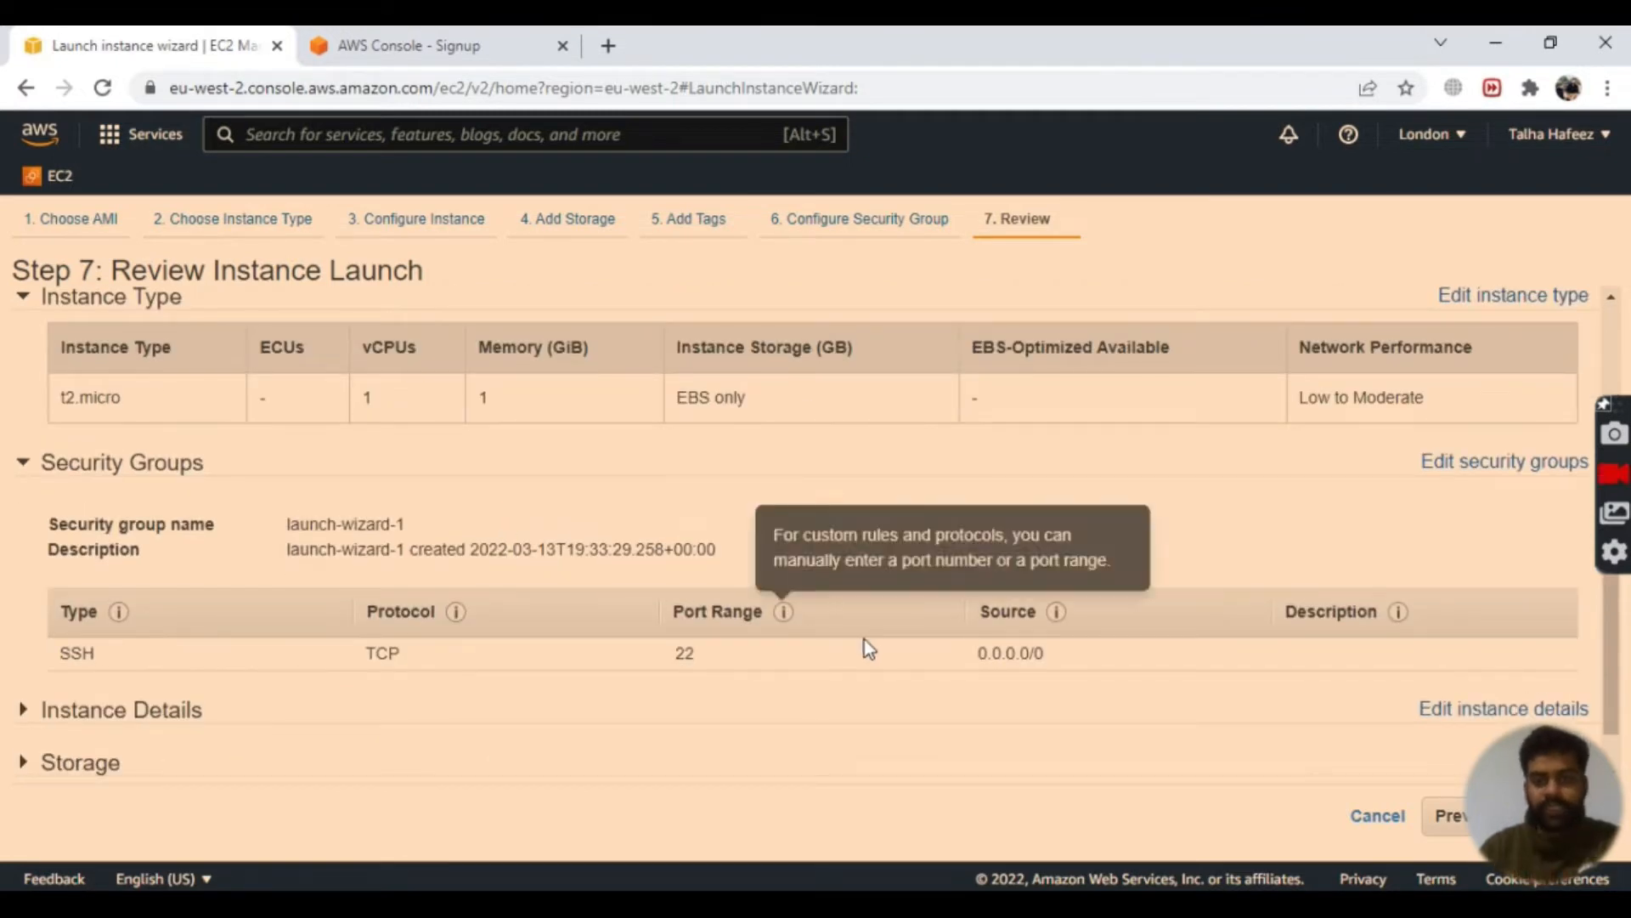
{"action": "scroll", "coordinate": [17, 650], "scroll_direction": "down", "scroll_amount": 1}
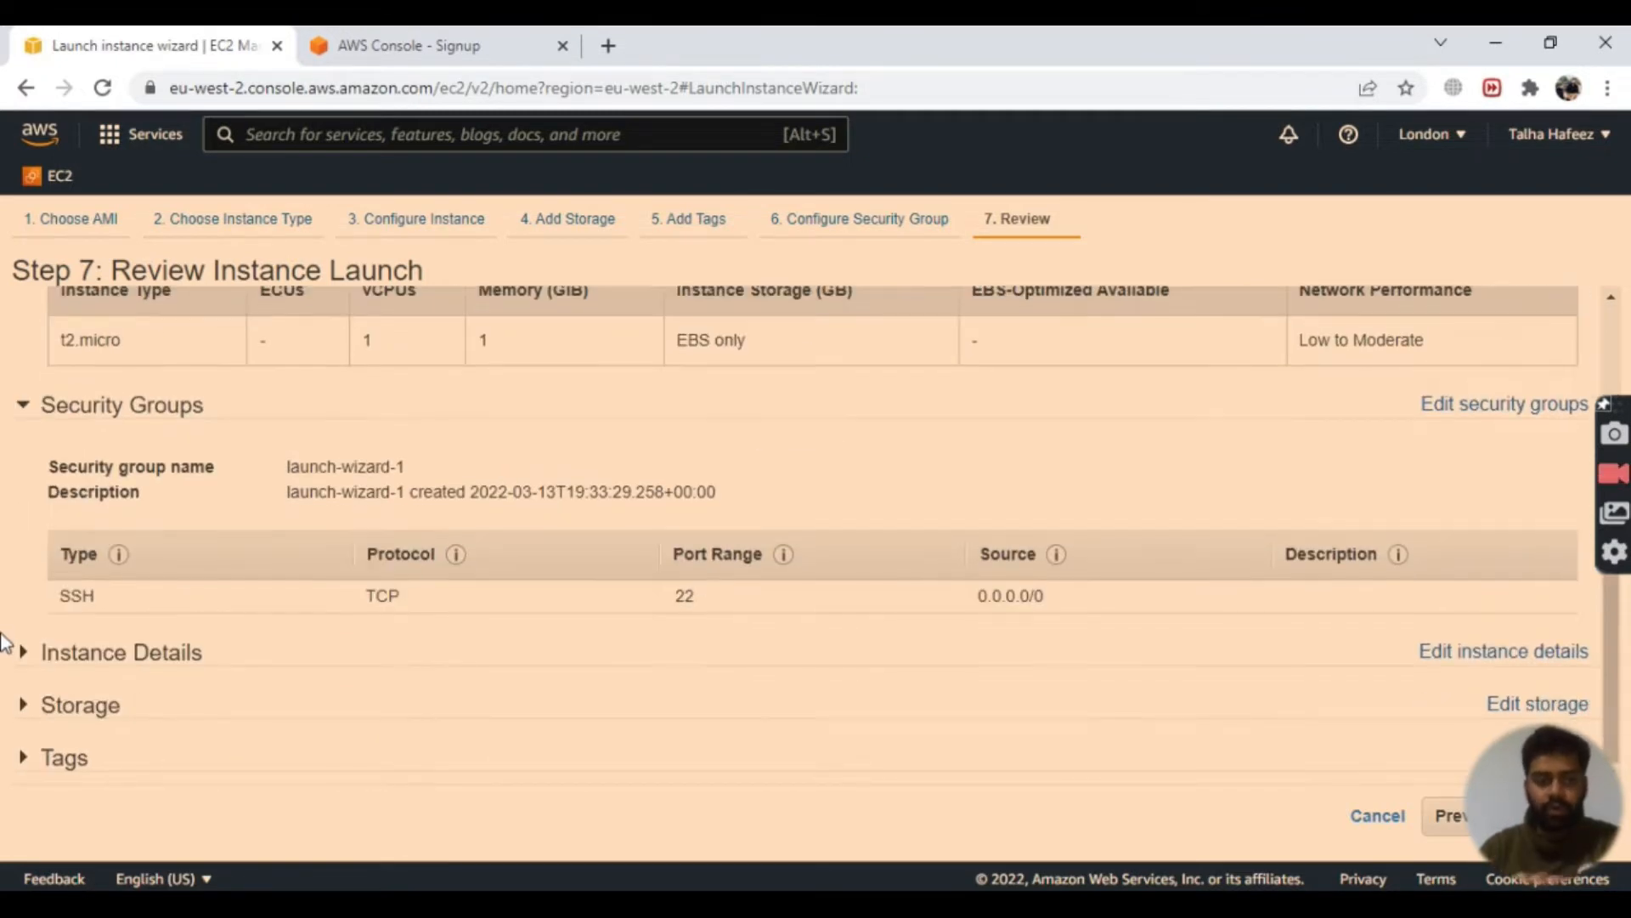
{"action": "left_click", "coordinate": [22, 650]}
{"action": "scroll", "coordinate": [166, 661], "scroll_direction": "down", "scroll_amount": 1}
{"action": "scroll", "coordinate": [438, 481], "scroll_direction": "down", "scroll_amount": 3}
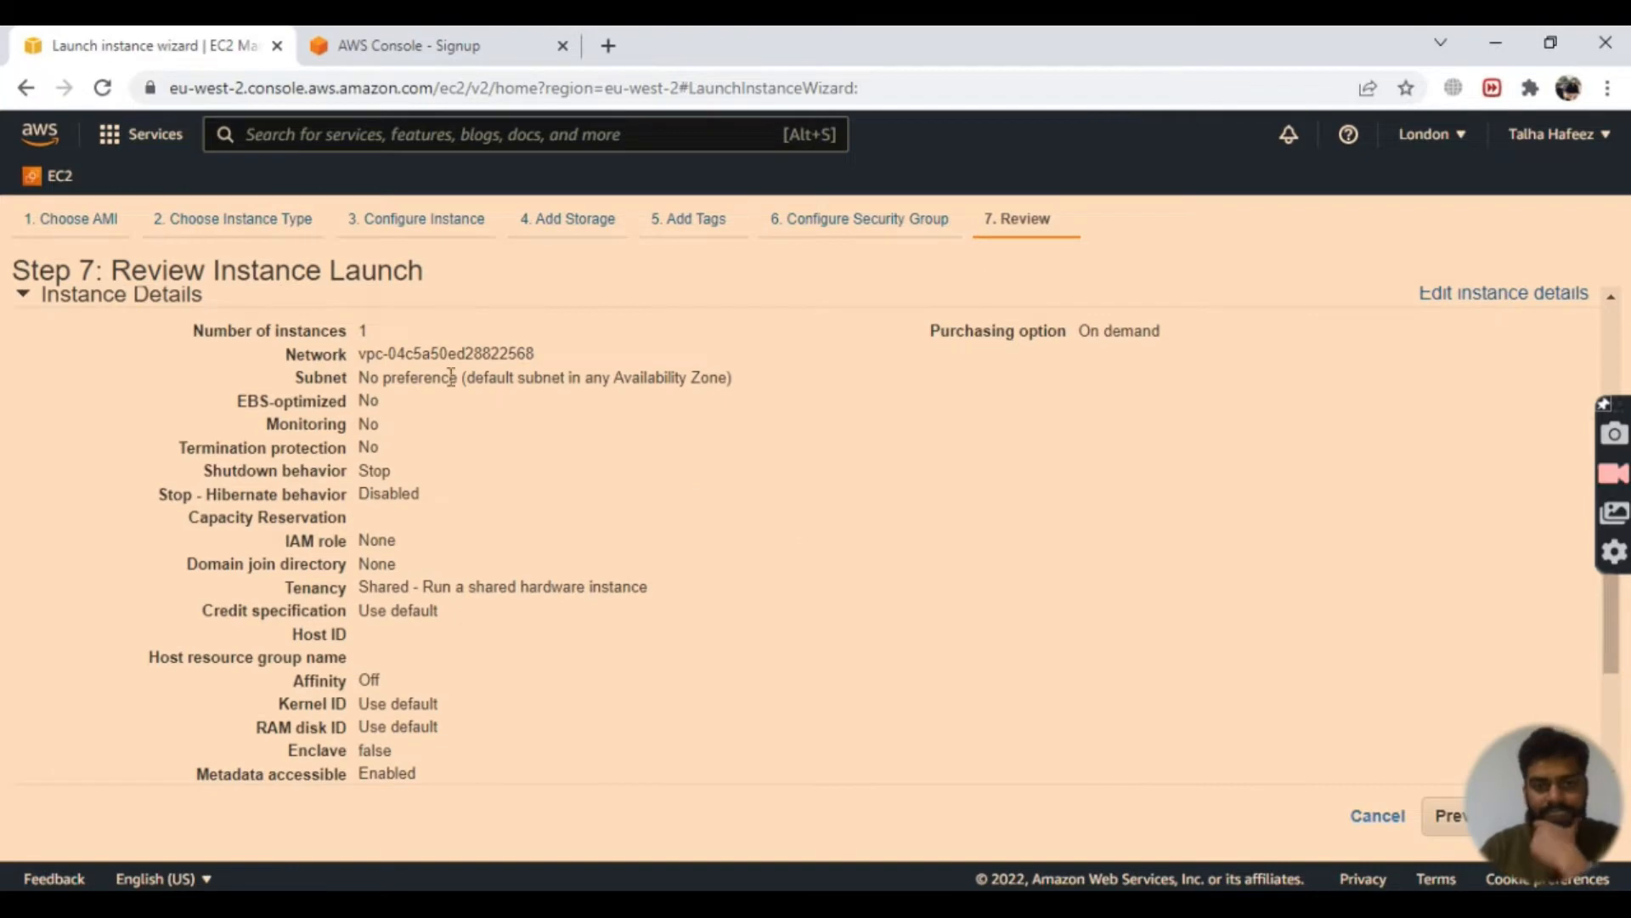
{"action": "scroll", "coordinate": [790, 452], "scroll_direction": "down", "scroll_amount": 1}
{"action": "scroll", "coordinate": [781, 469], "scroll_direction": "down", "scroll_amount": 2}
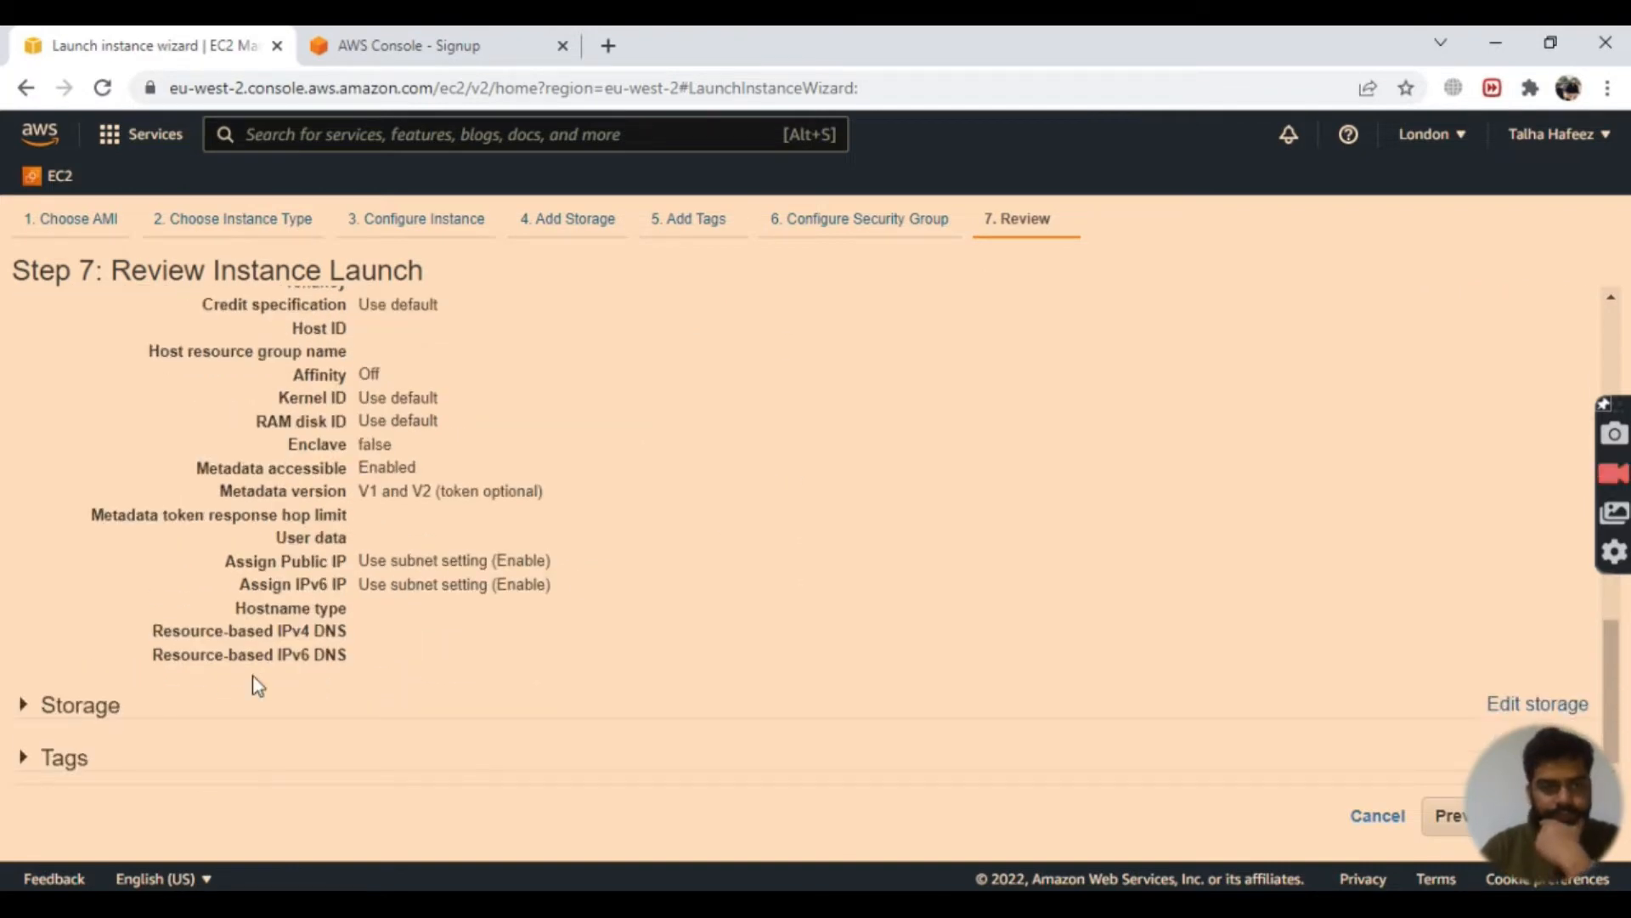
{"action": "left_click", "coordinate": [41, 716]}
{"action": "scroll", "coordinate": [492, 540], "scroll_direction": "down", "scroll_amount": 2}
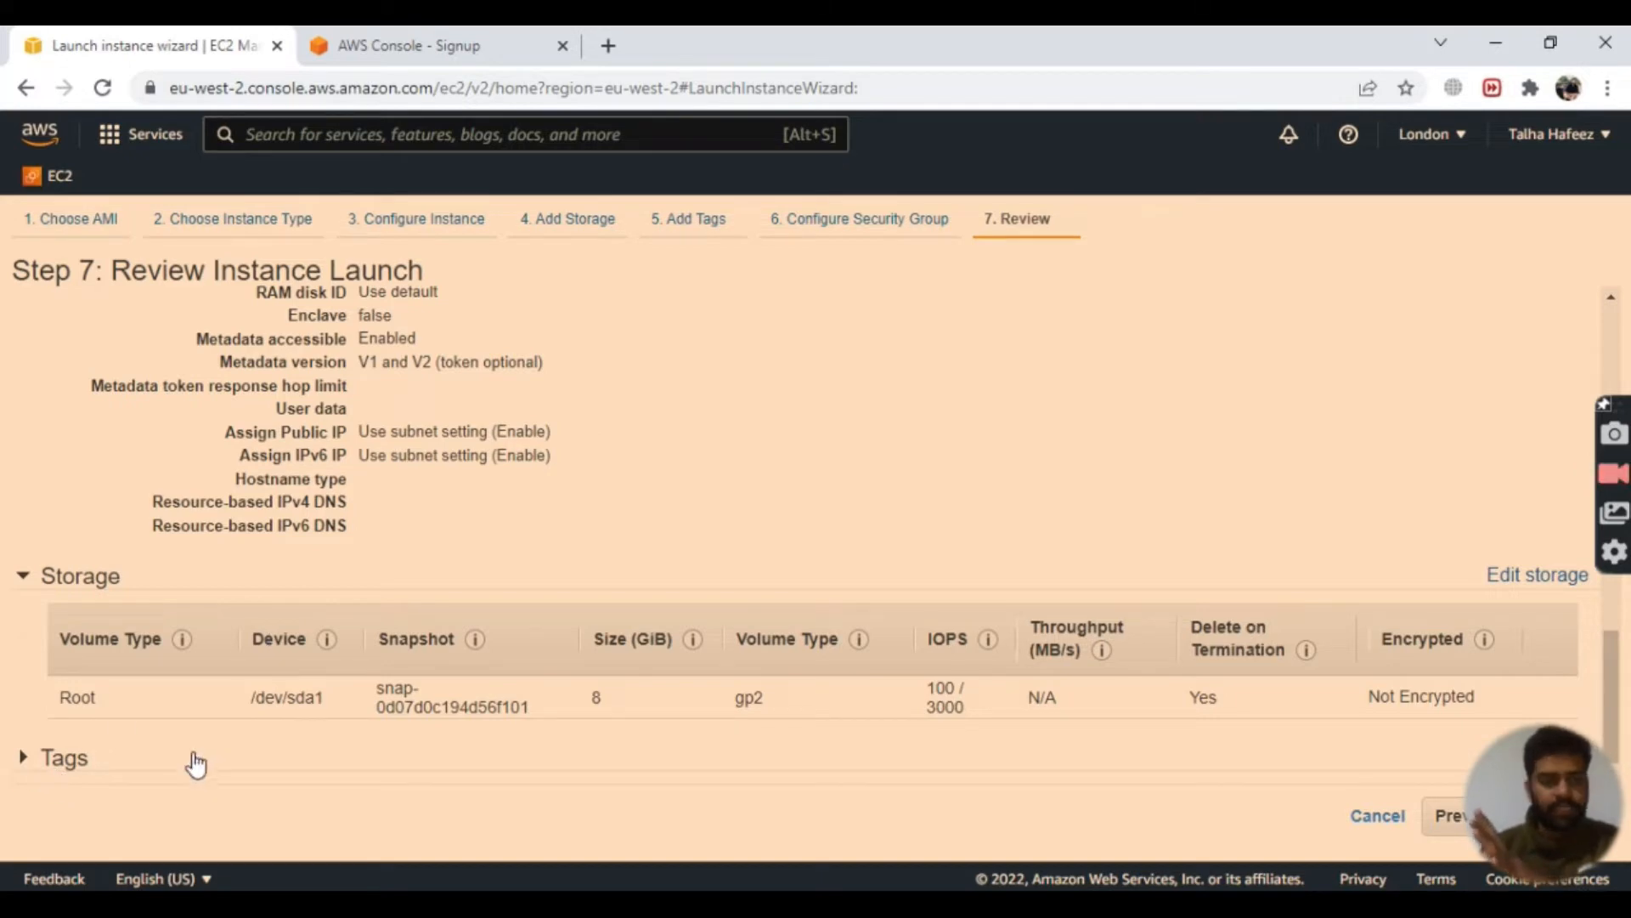
{"action": "left_click", "coordinate": [44, 763]}
{"action": "scroll", "coordinate": [517, 527], "scroll_direction": "down", "scroll_amount": 1}
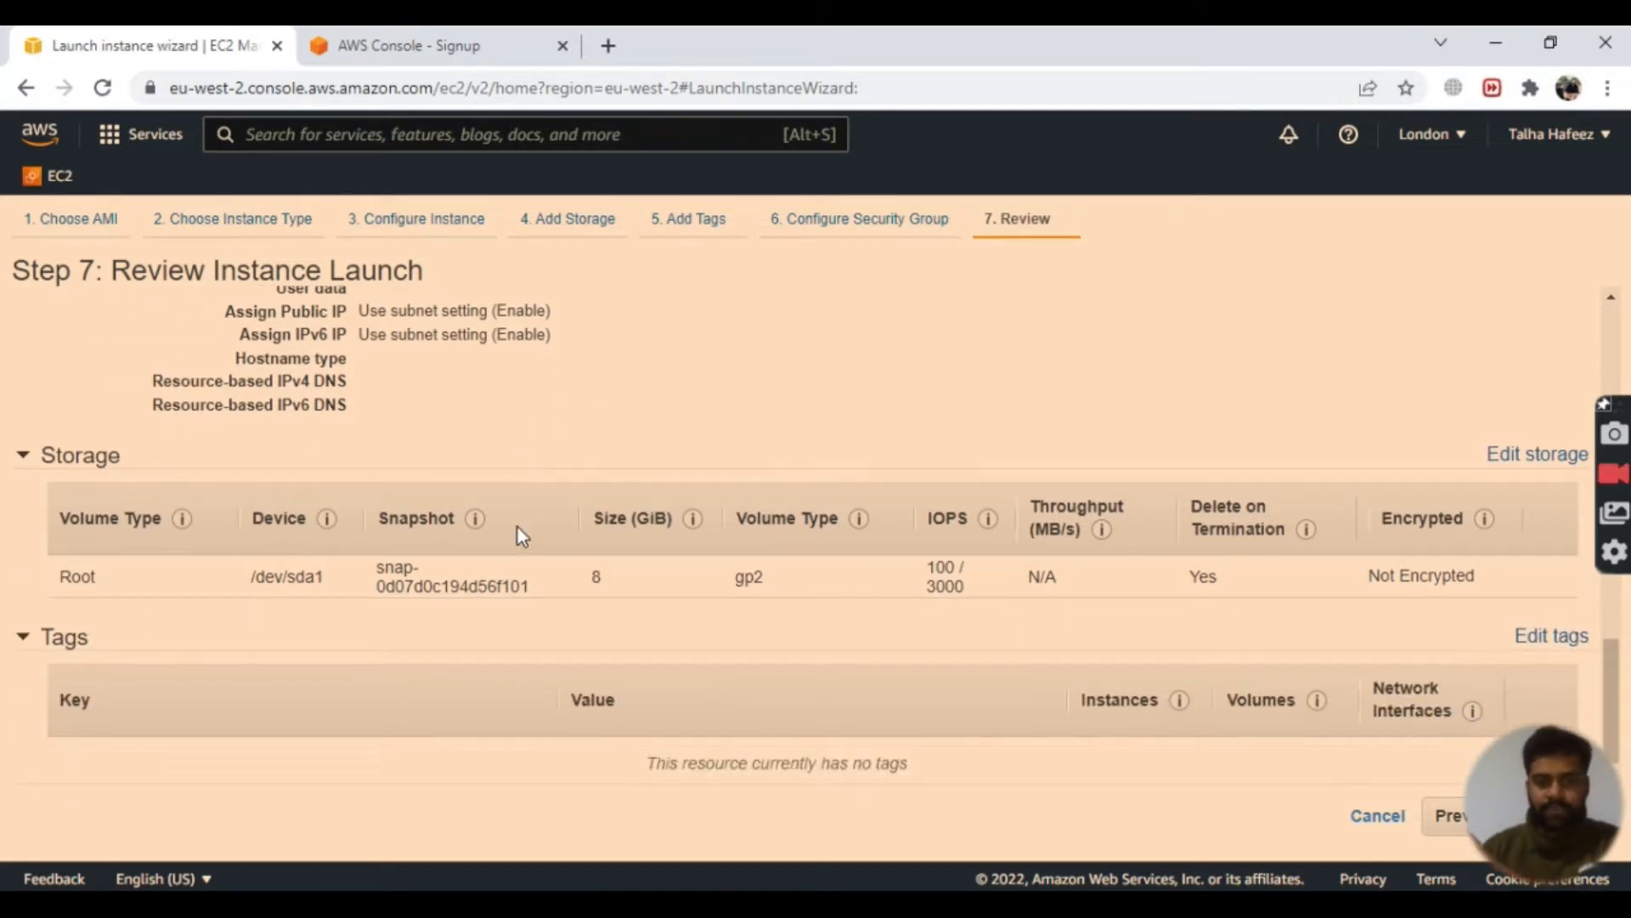
{"action": "scroll", "coordinate": [1259, 690], "scroll_direction": "up", "scroll_amount": 15}
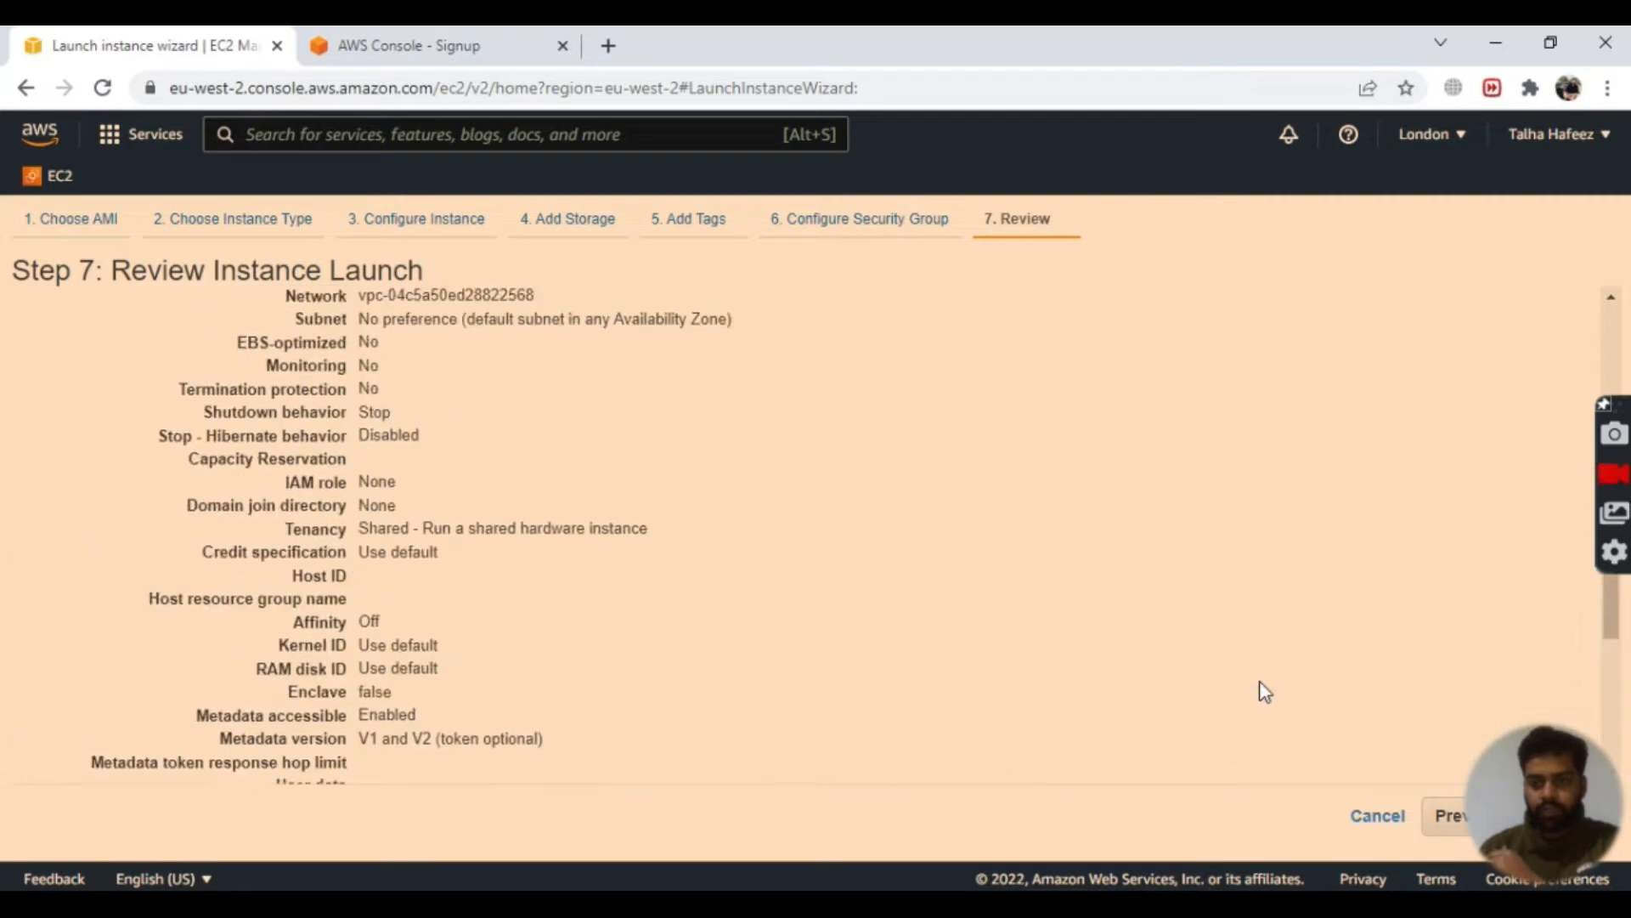
{"action": "scroll", "coordinate": [1134, 743], "scroll_direction": "down", "scroll_amount": 14}
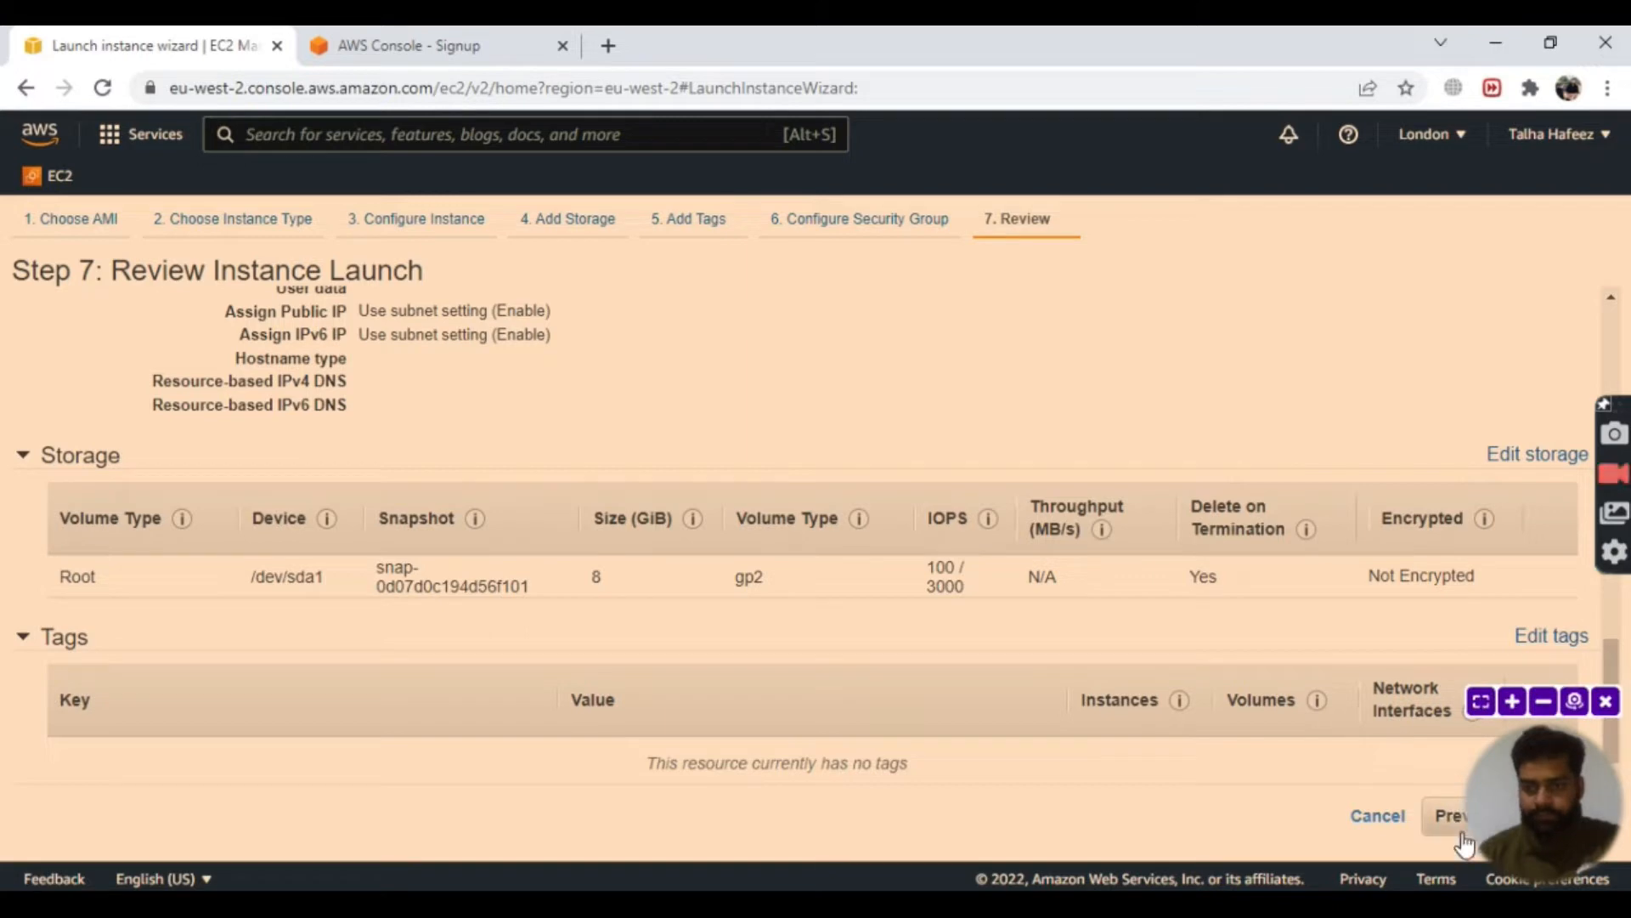
Step: Proceed to launch the reviewed instance and set up a new RSA key pair named Yqureshiy
{"action": "left_click_drag", "start_coordinate": [1514, 786], "coordinate": [1210, 786]}
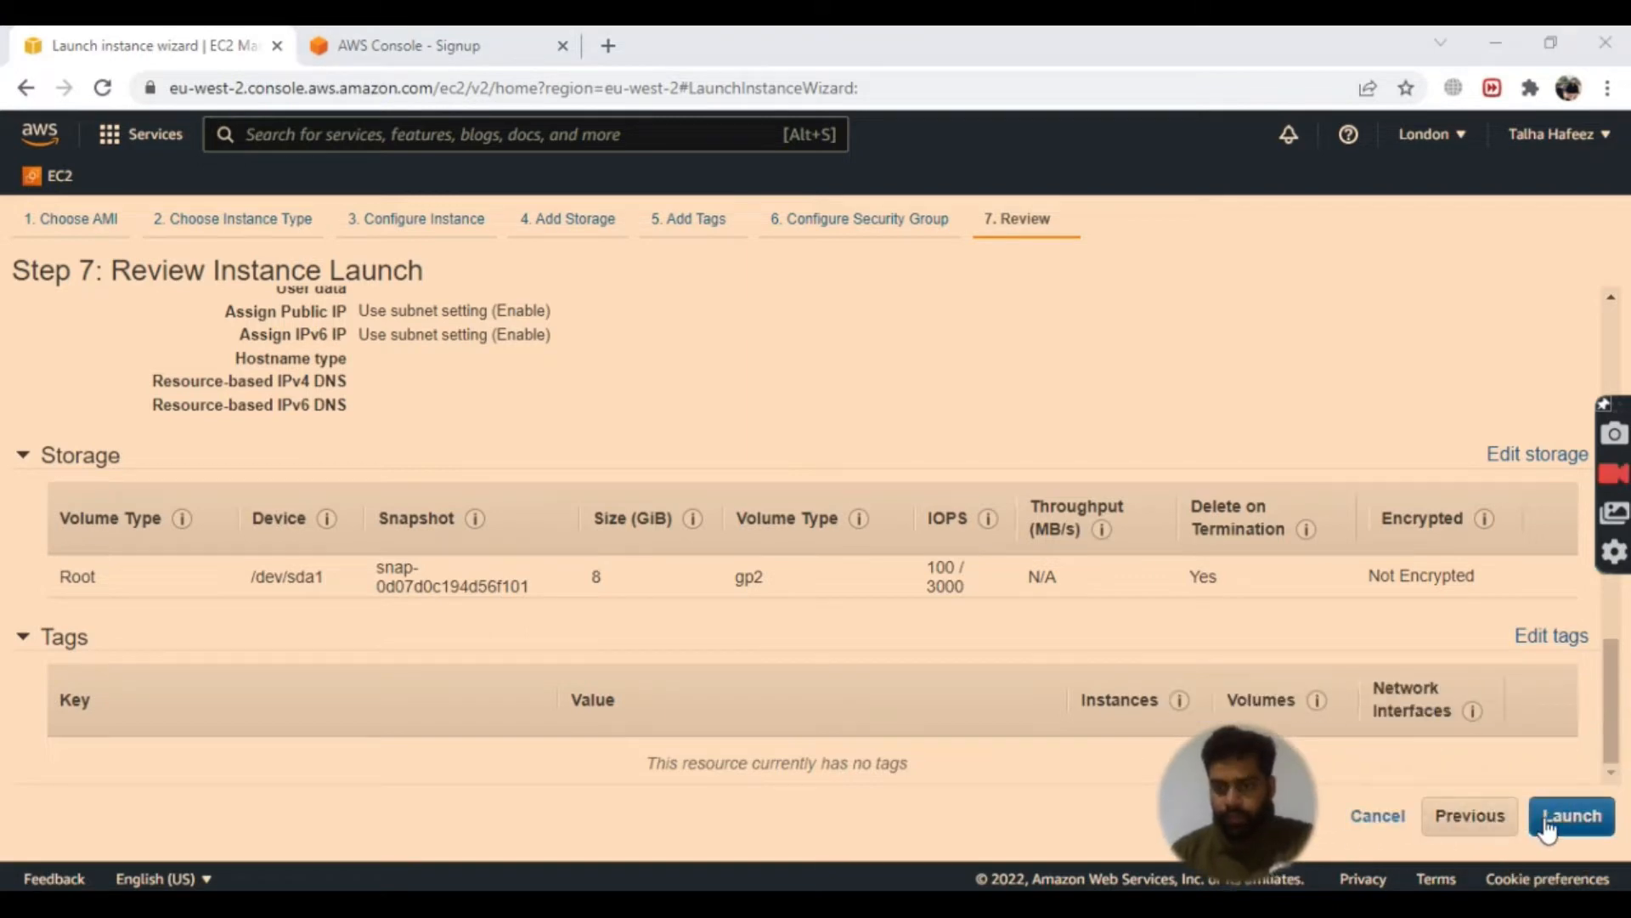
{"action": "left_click", "coordinate": [1594, 823]}
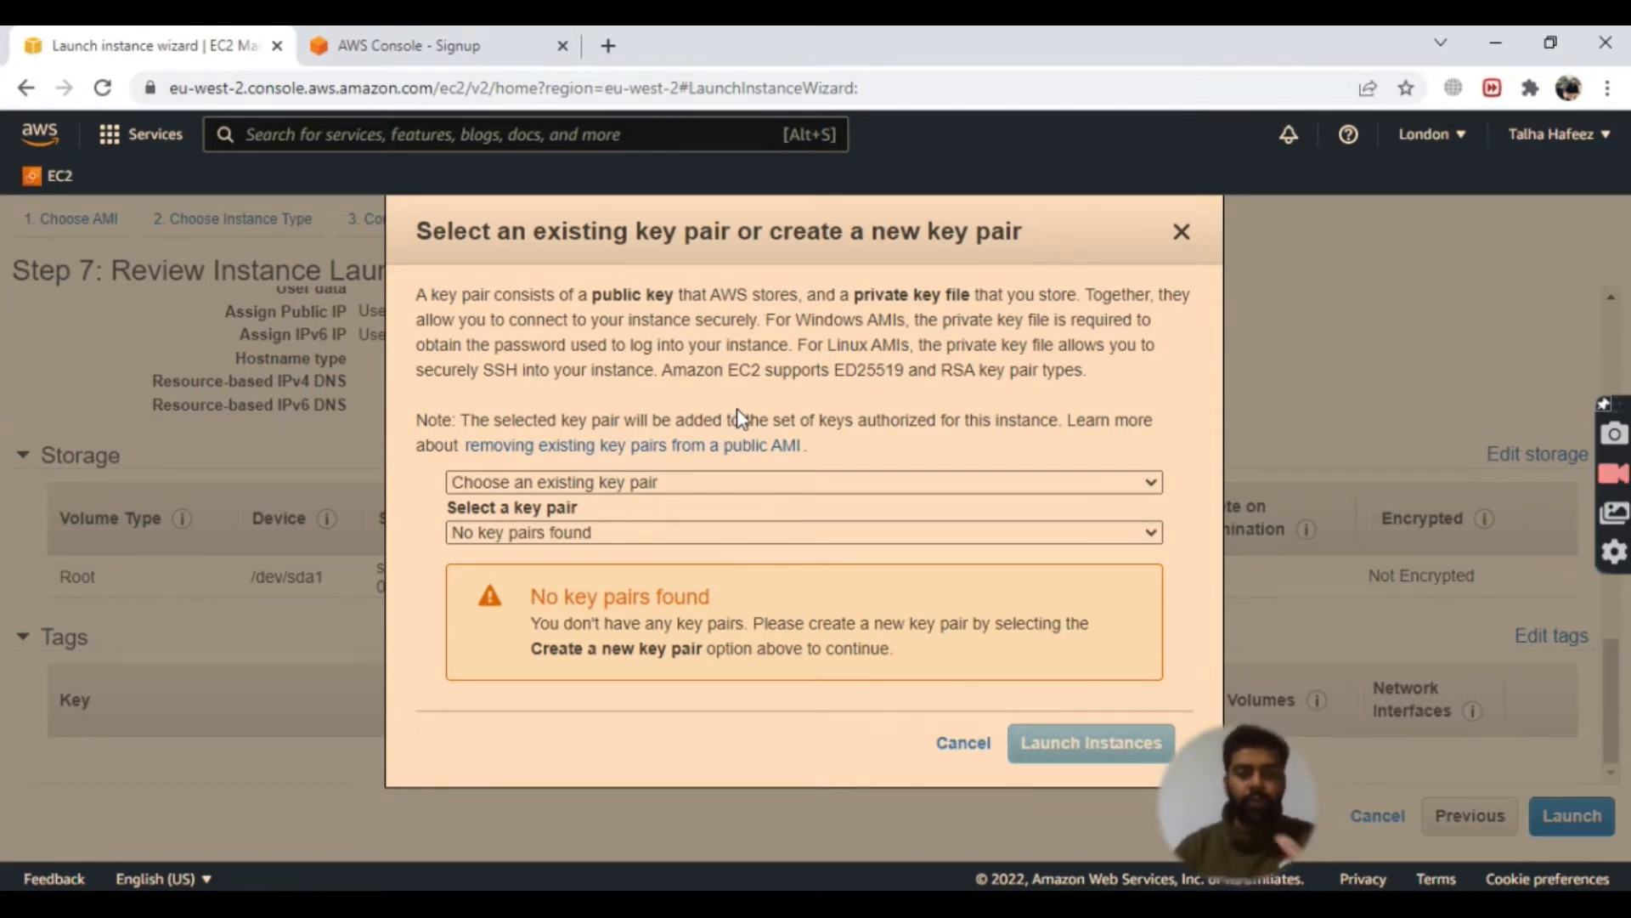
{"action": "left_click", "coordinate": [773, 481]}
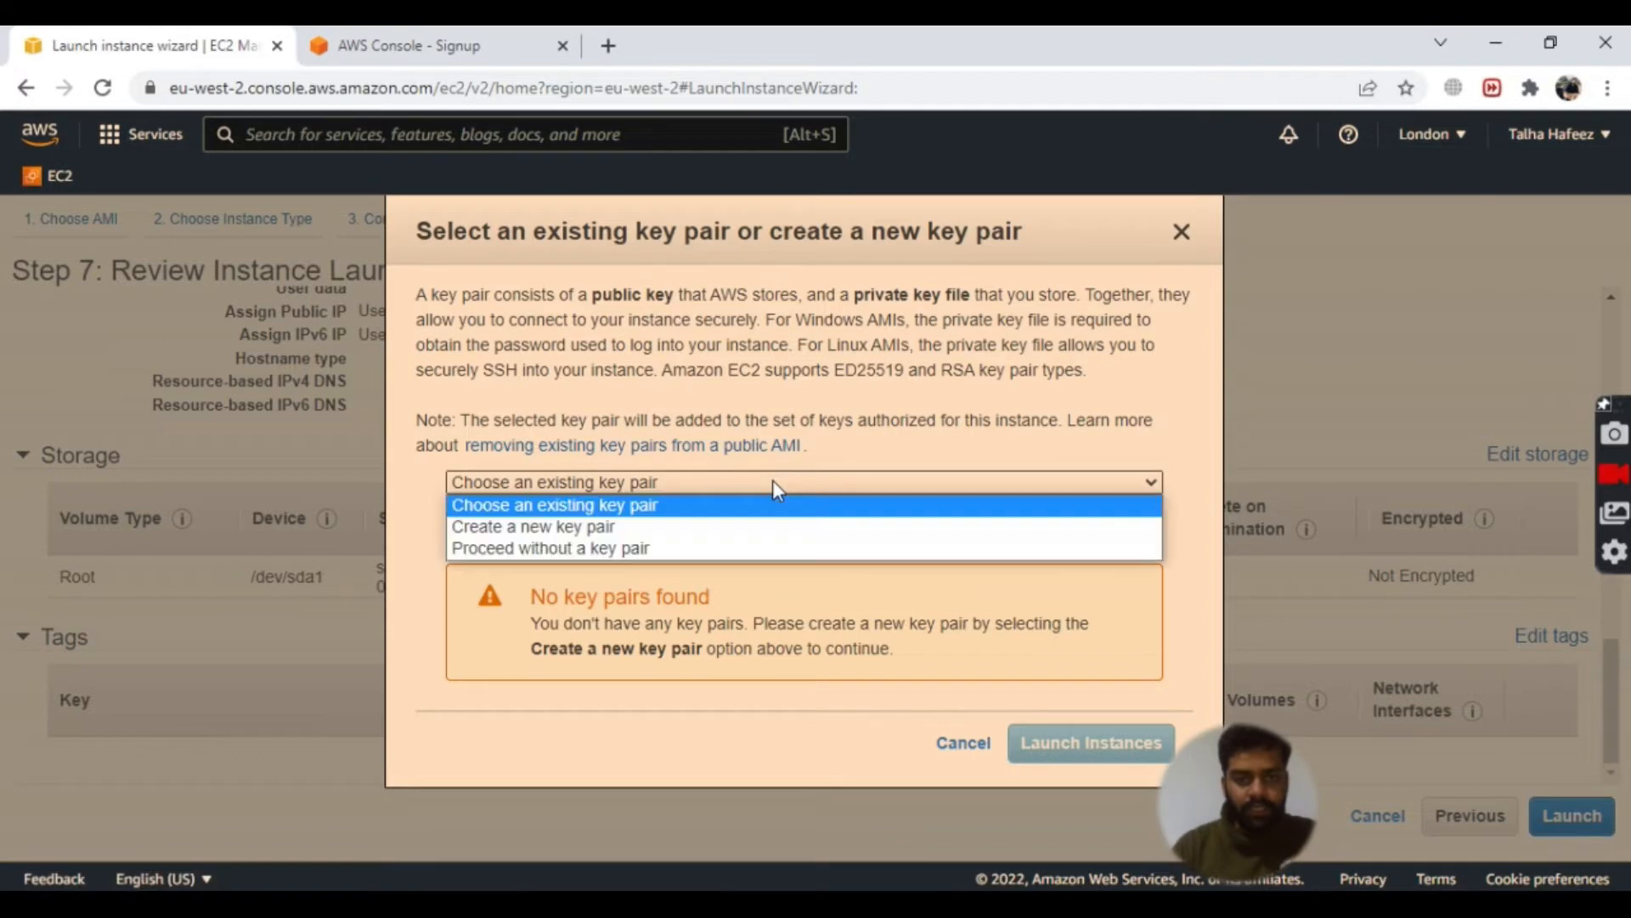
{"action": "left_click", "coordinate": [758, 530]}
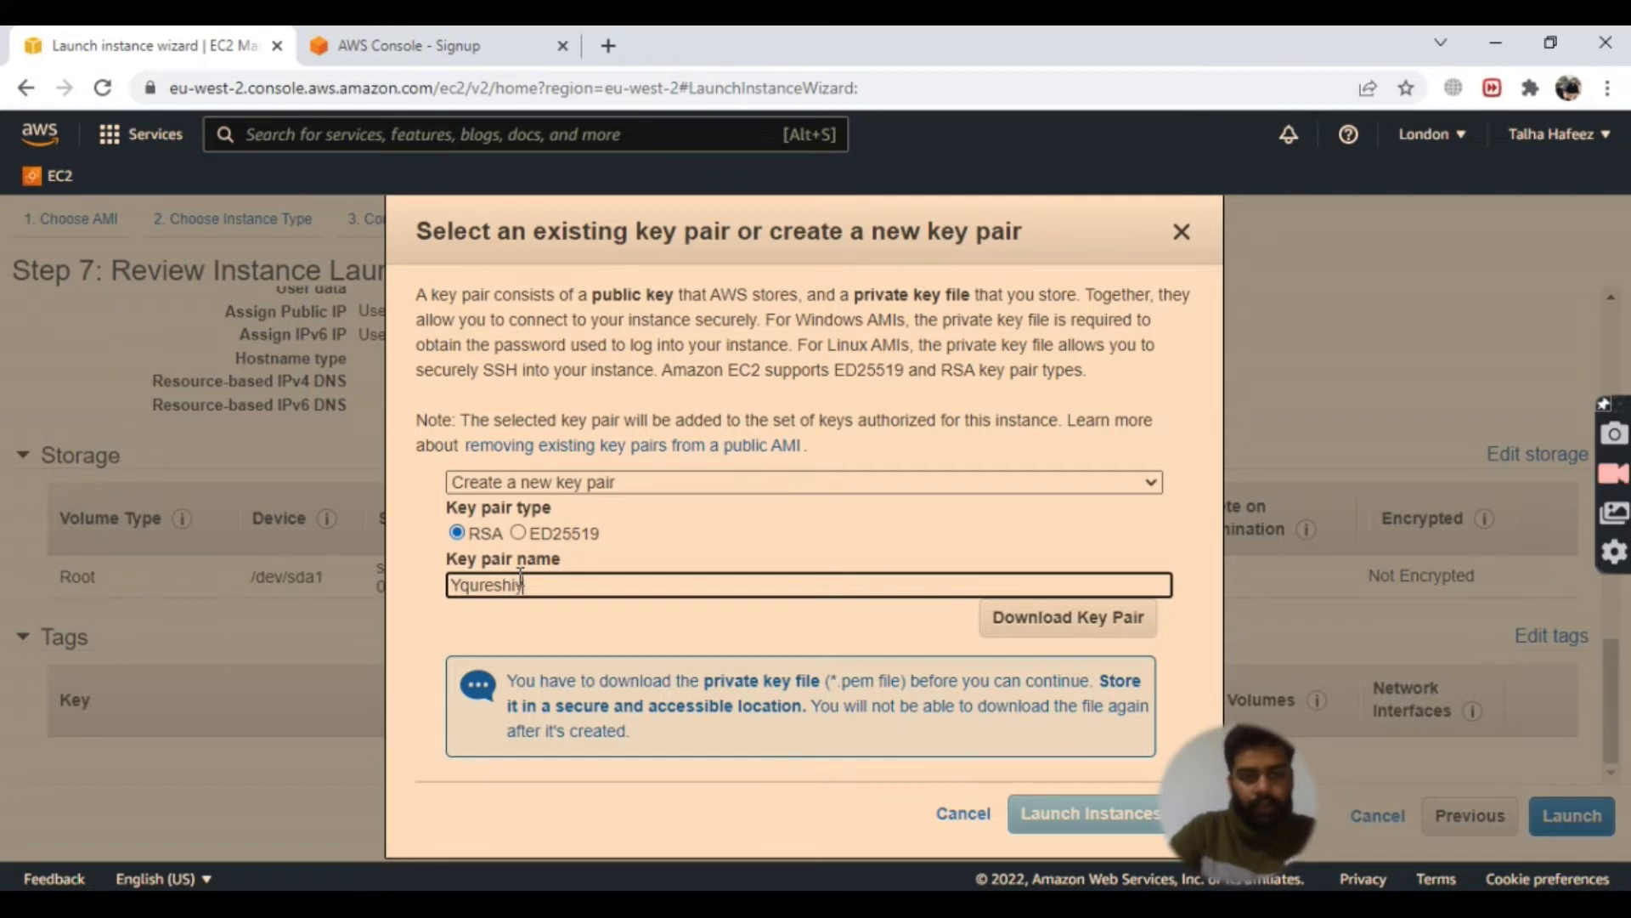
Step: Download the new key pair and save it as the PEM file Yqureshiy in the Desktop\Key folder
{"action": "left_click", "coordinate": [1031, 625]}
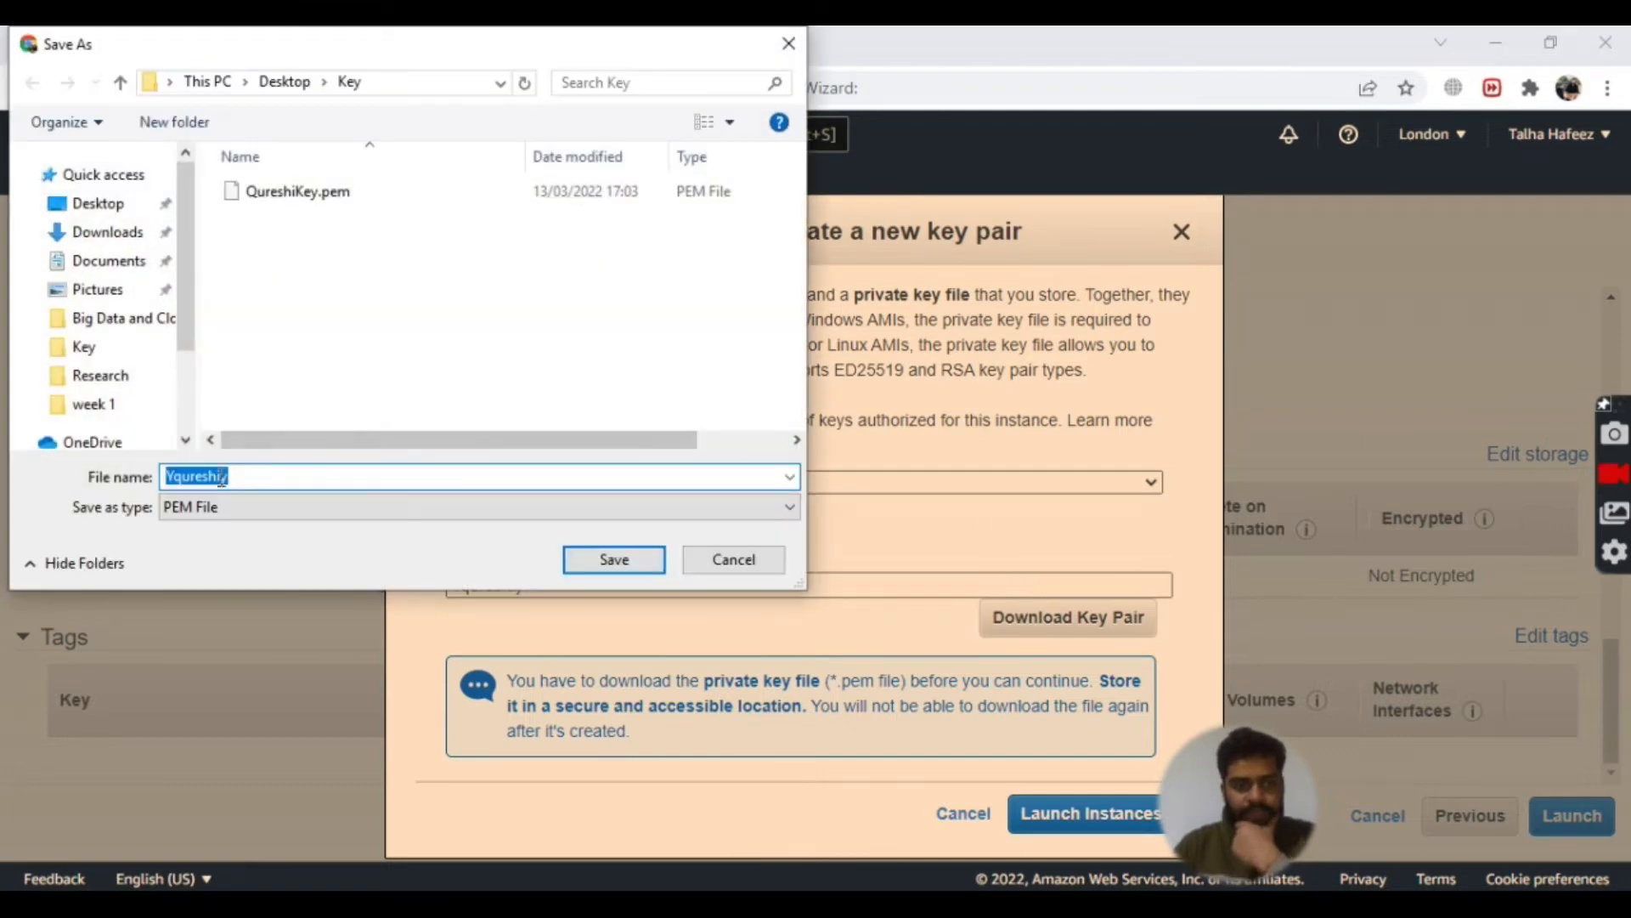
{"action": "left_click", "coordinate": [277, 85]}
{"action": "double_click", "coordinate": [259, 216]}
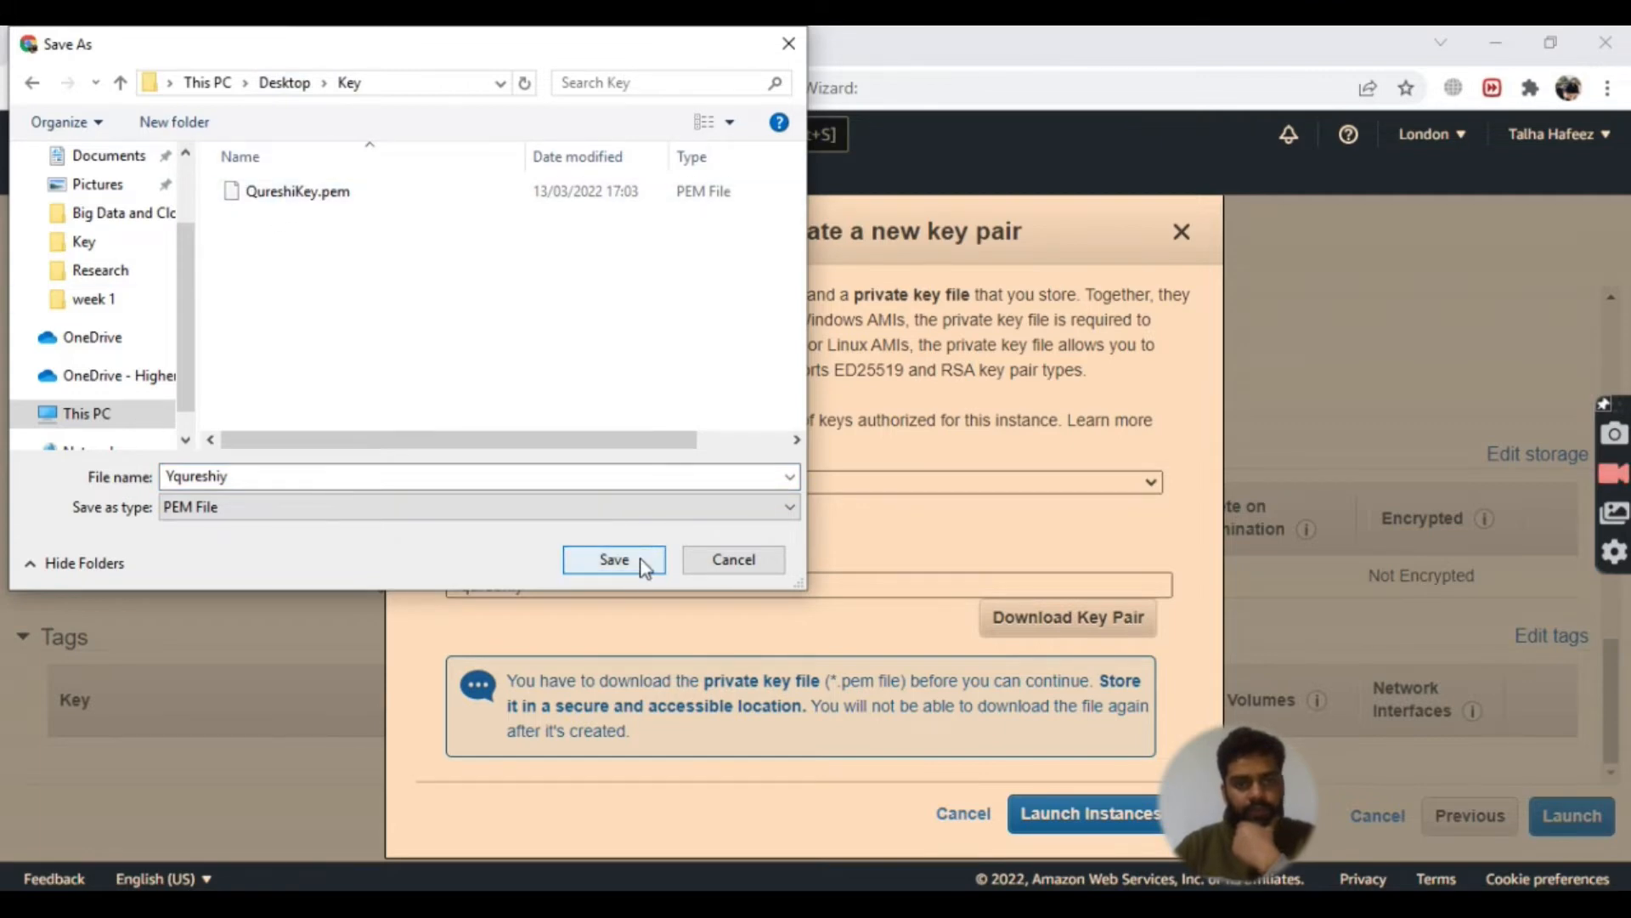
{"action": "left_click", "coordinate": [615, 559]}
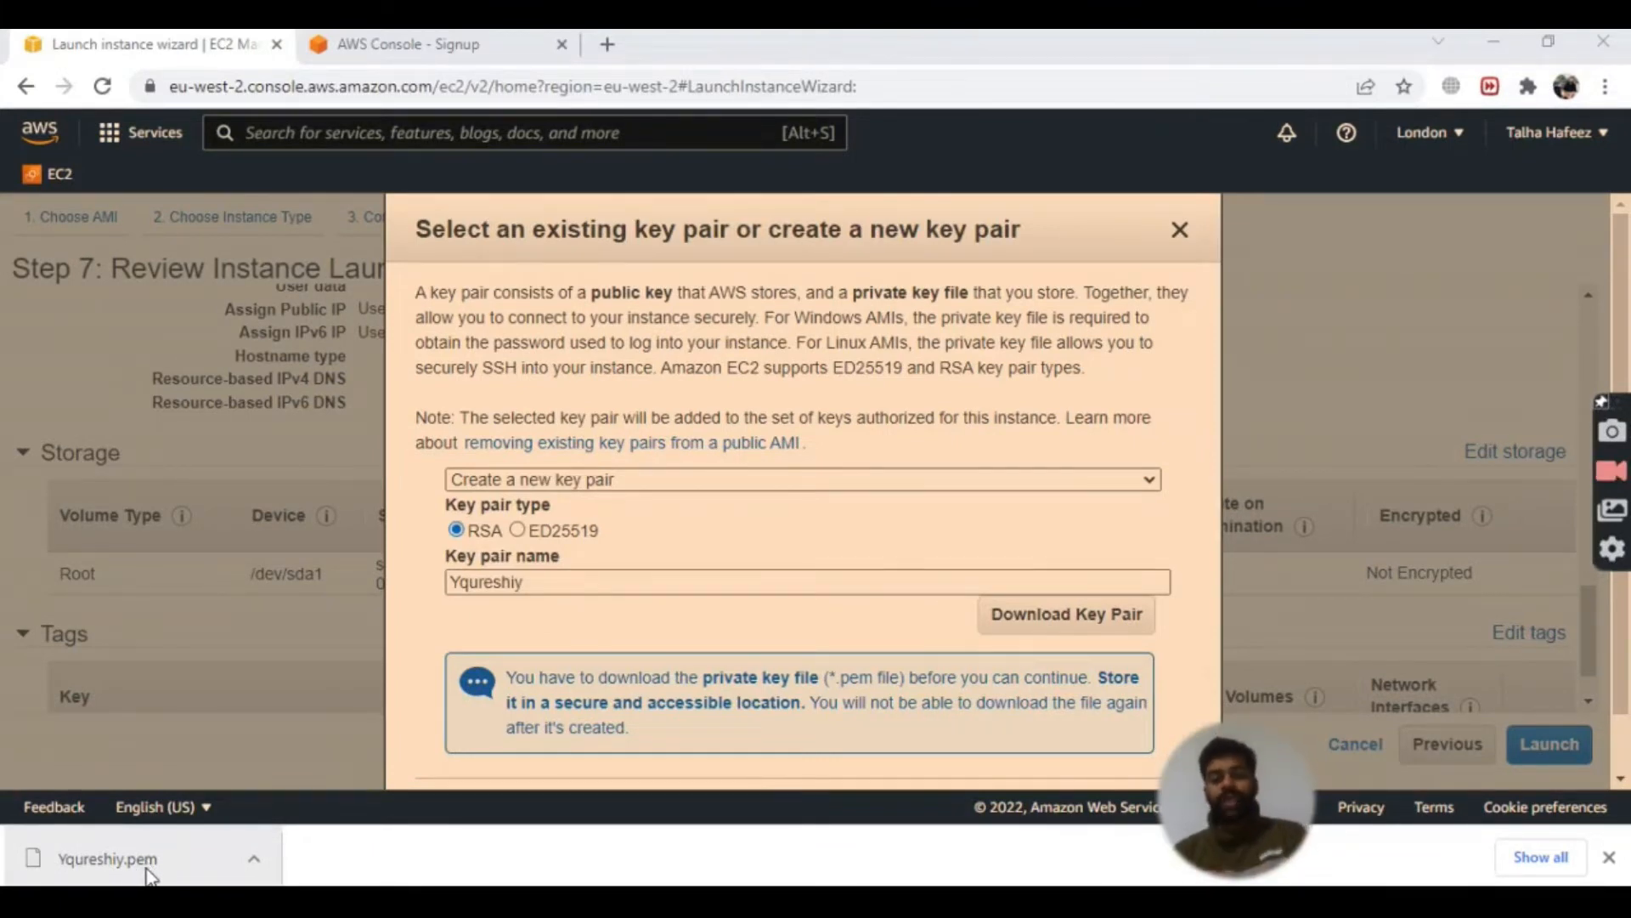
Step: Launch the instance with the new key pair and open the instances list from the launch status page
{"action": "scroll", "coordinate": [650, 650], "scroll_direction": "down", "scroll_amount": 1}
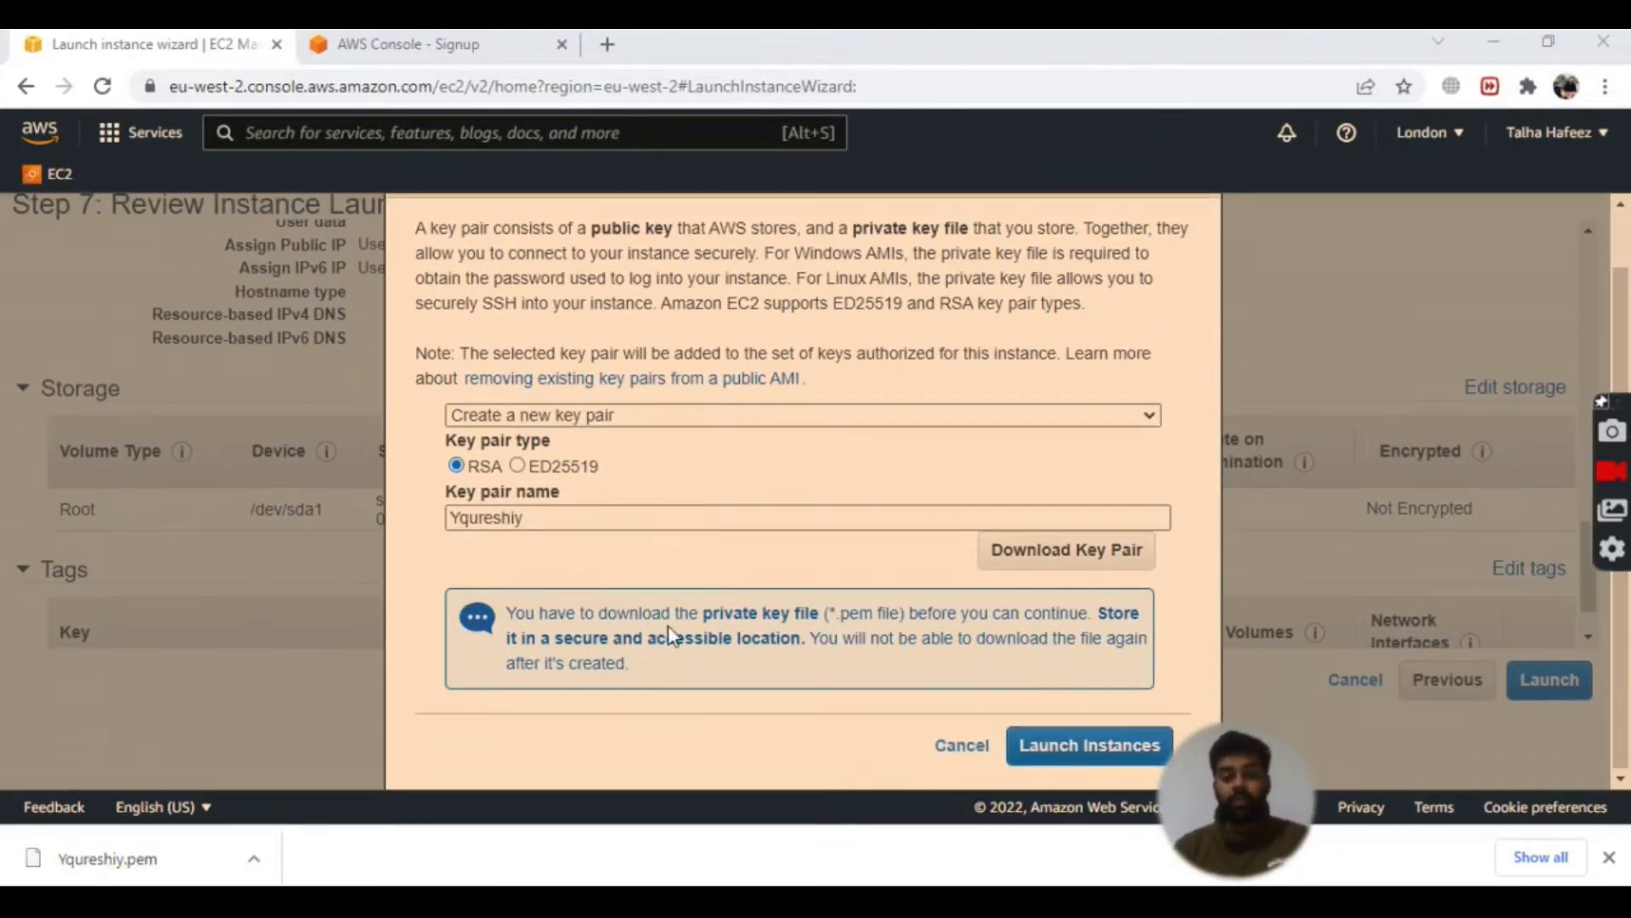
{"action": "left_click", "coordinate": [1064, 748]}
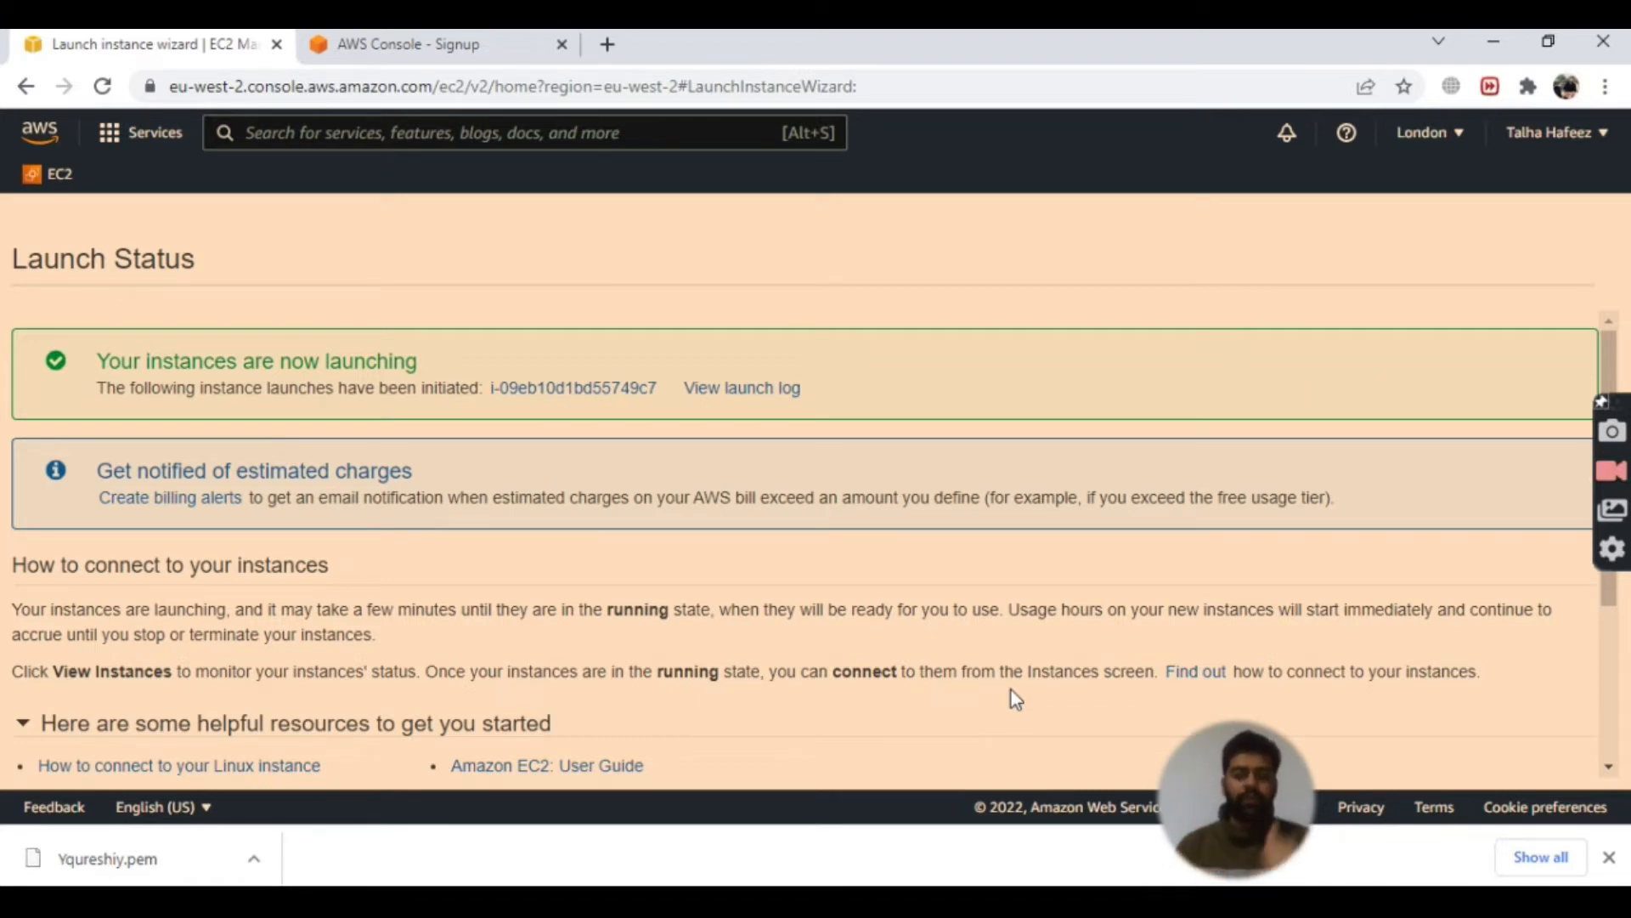
{"action": "scroll", "coordinate": [855, 554], "scroll_direction": "down", "scroll_amount": 3}
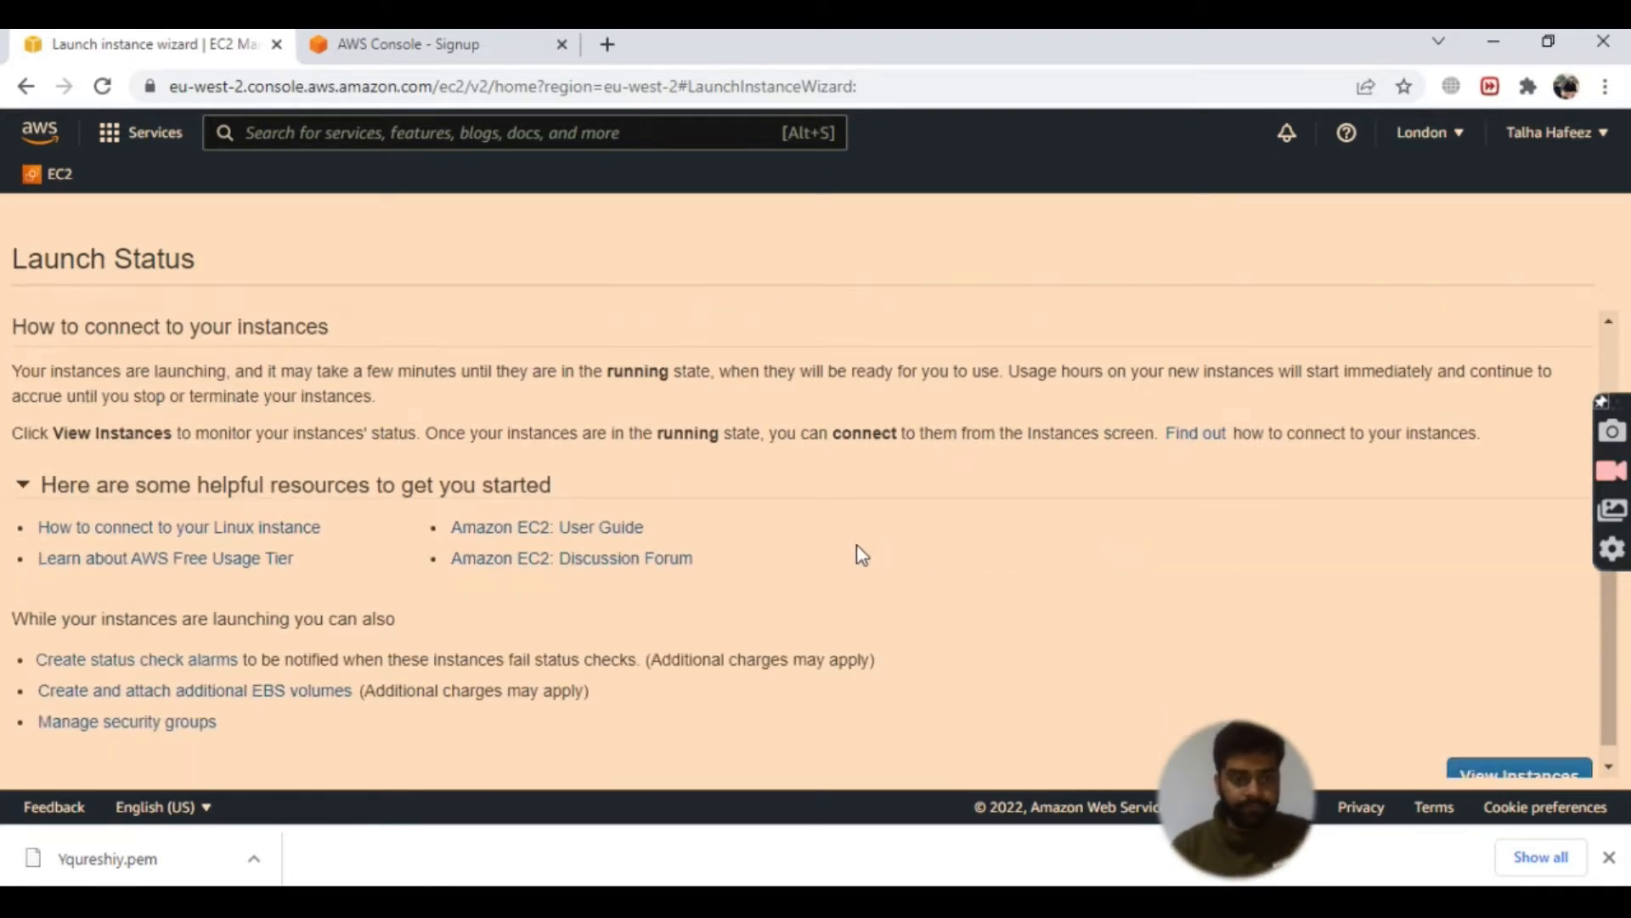
{"action": "scroll", "coordinate": [872, 535], "scroll_direction": "down", "scroll_amount": 1}
{"action": "left_click", "coordinate": [1545, 775]}
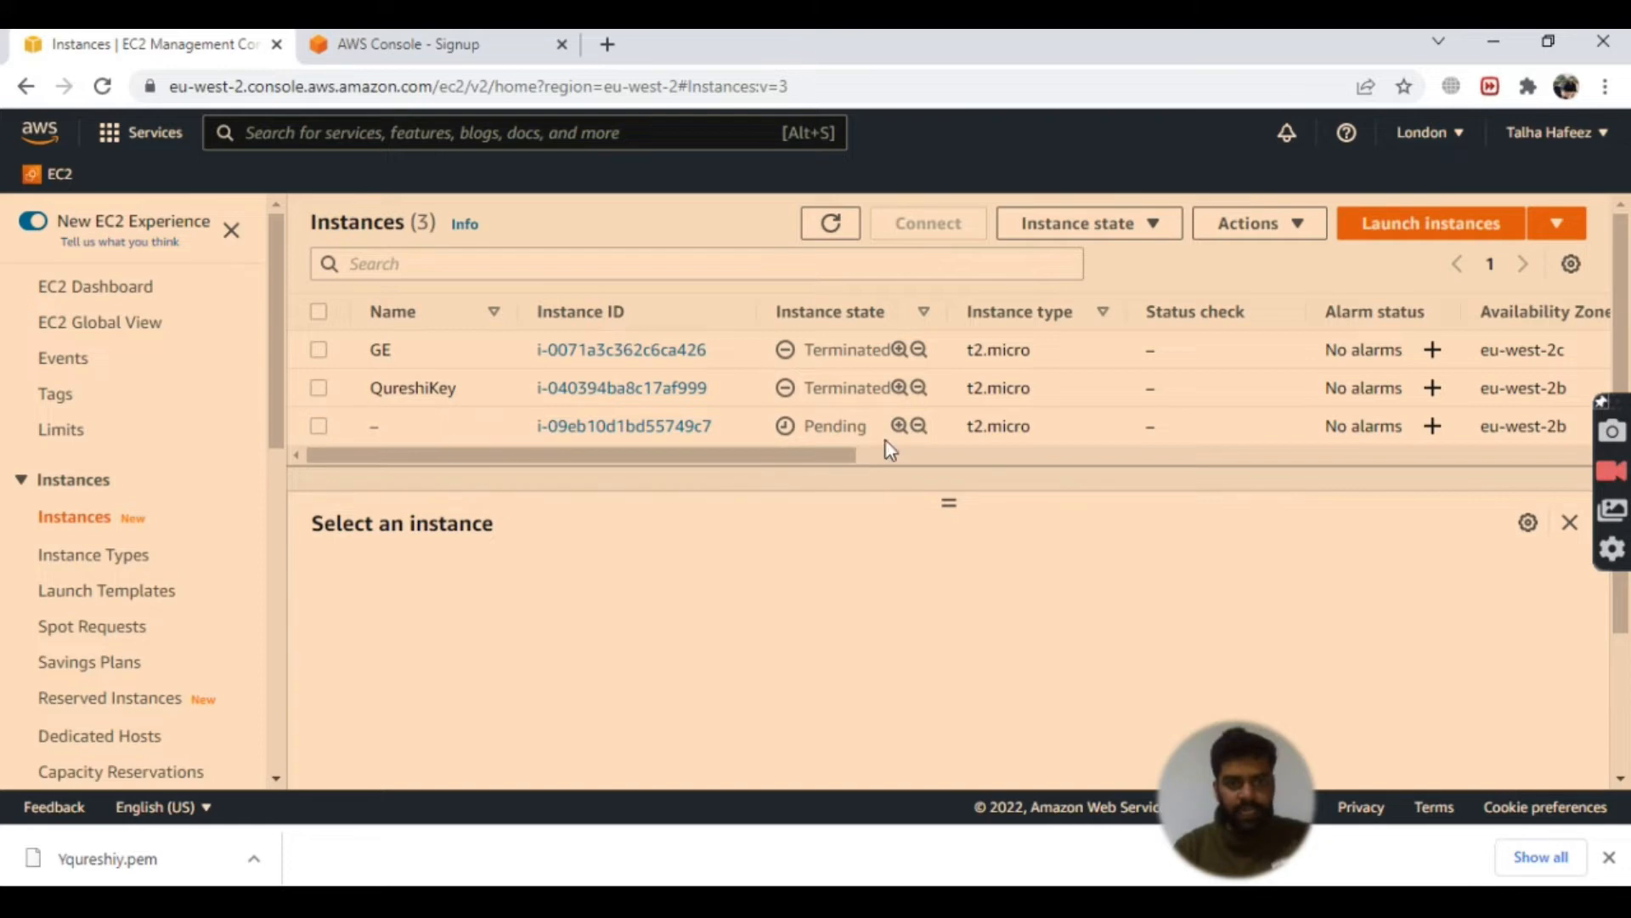
Step: Name the newly launched, unnamed t2.micro instance Qureshiy
{"action": "left_click", "coordinate": [393, 426]}
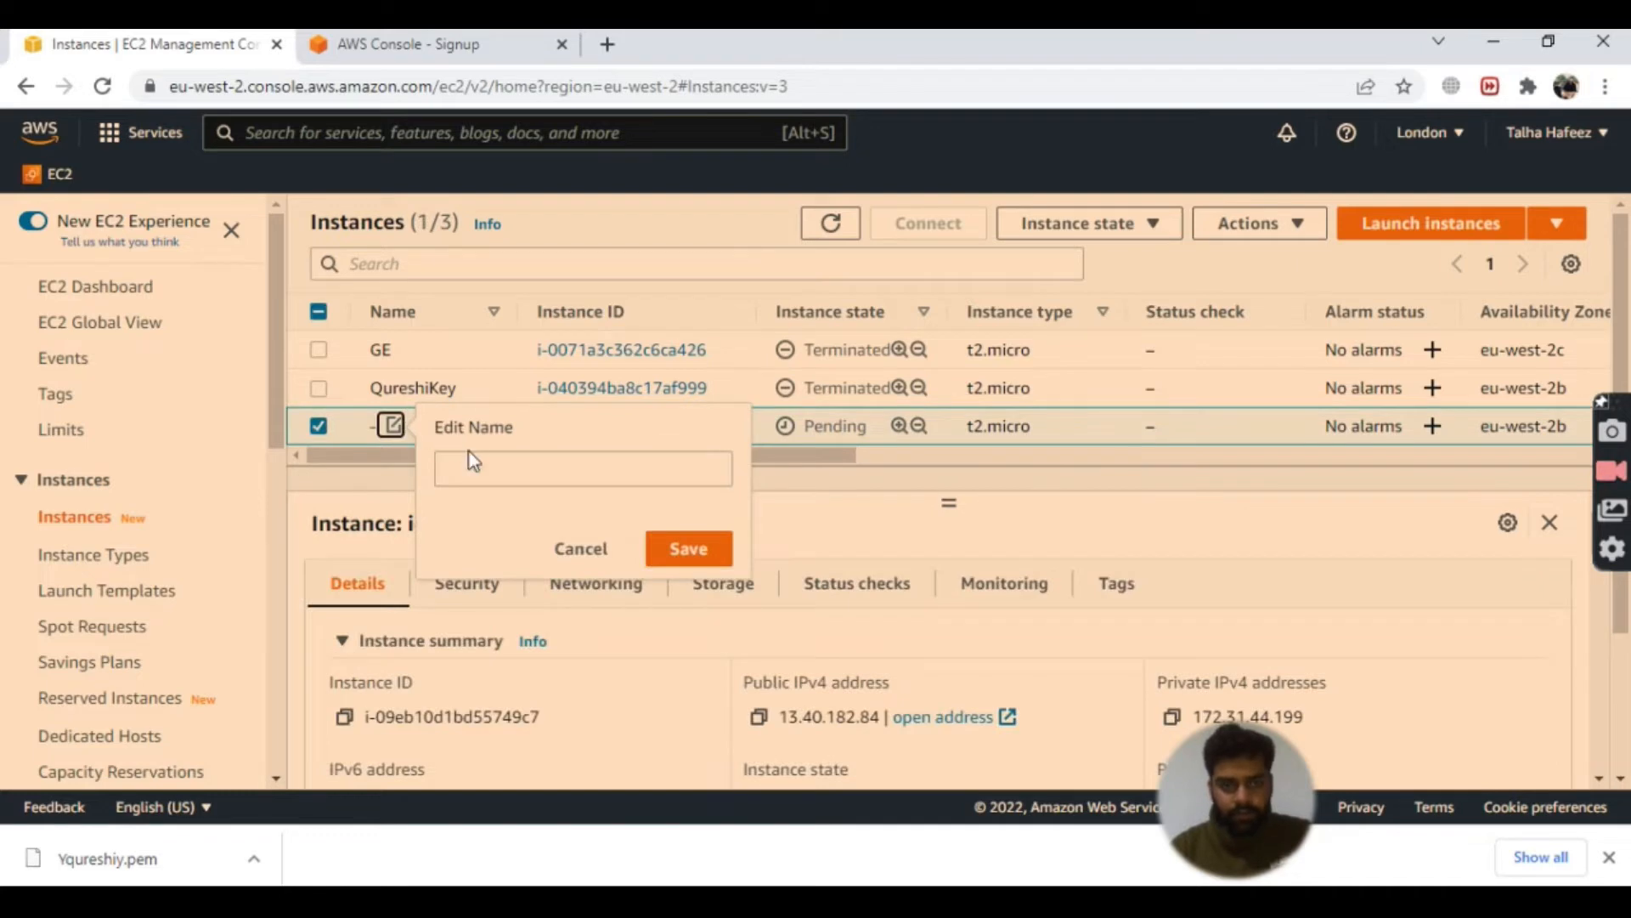
{"action": "left_click", "coordinate": [523, 461]}
{"action": "type", "text": "Q"}
{"action": "key", "text": "BackSpace"}
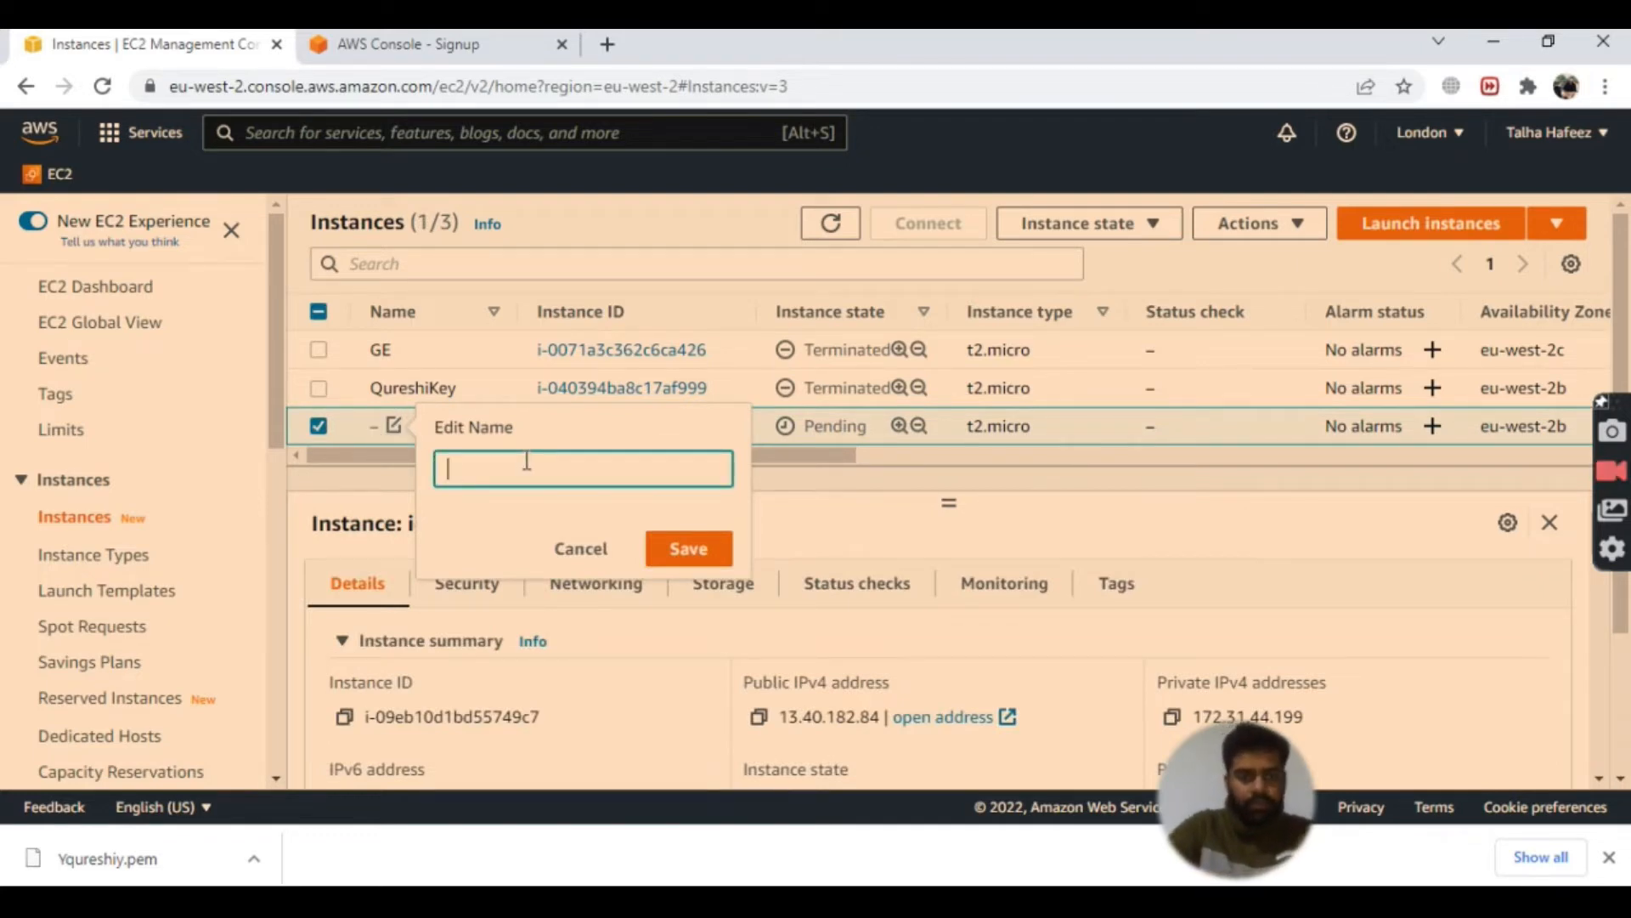
{"action": "type", "text": "Yqu"}
{"action": "key", "text": "BackSpace"}
{"action": "key", "text": "BackSpace"}
{"action": "key", "text": "BackSpace"}
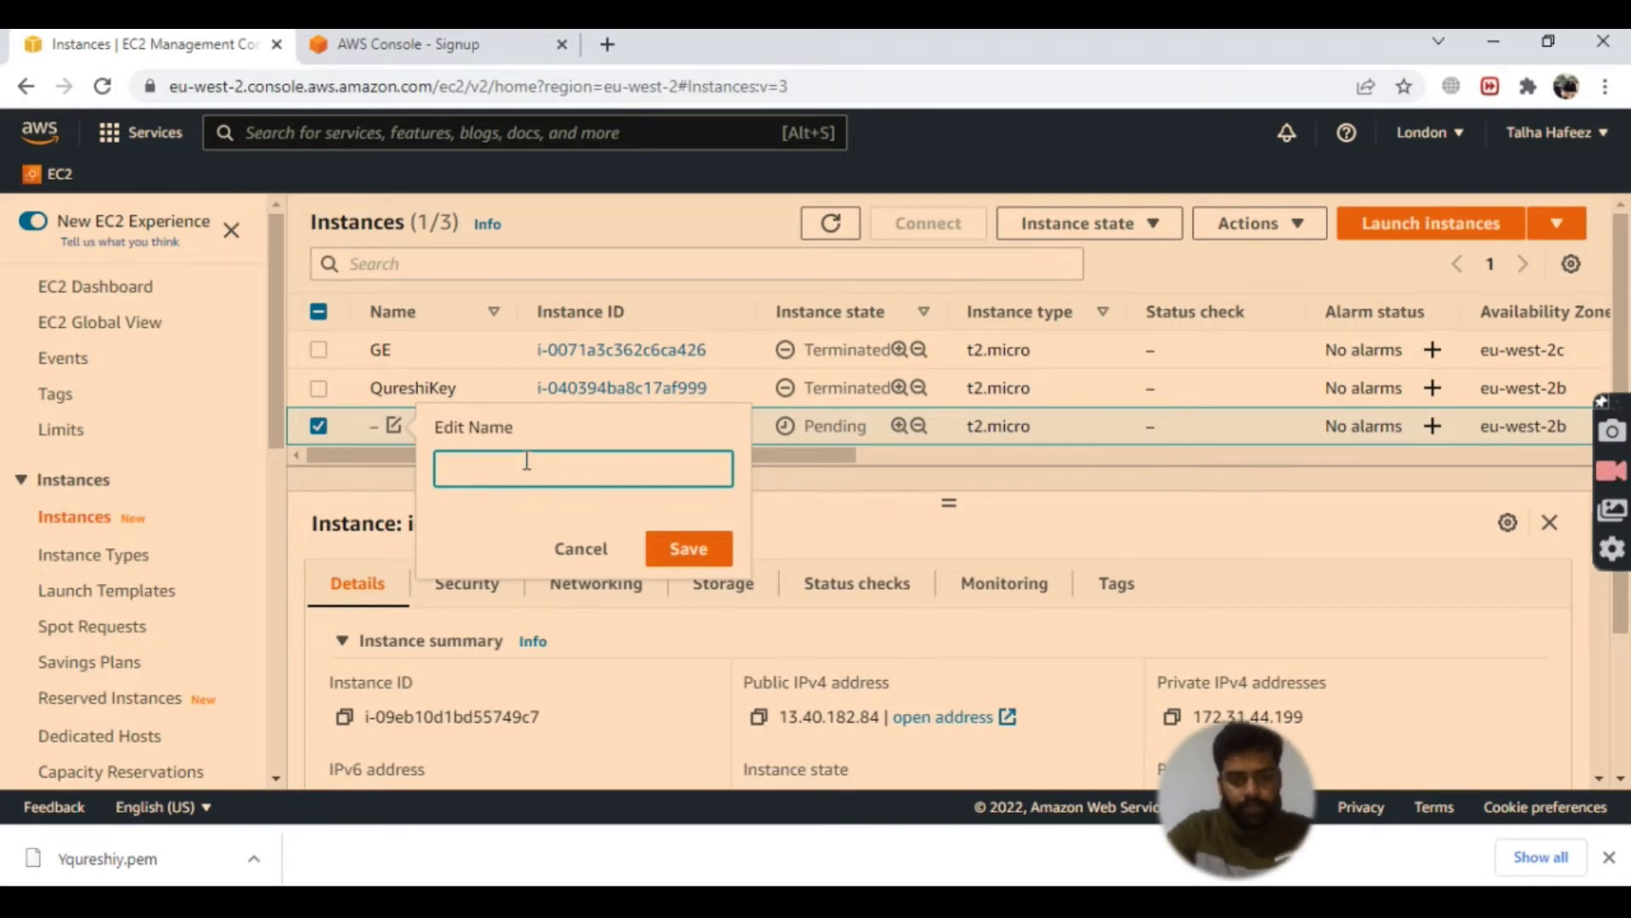
{"action": "type", "text": "Qureshiy"}
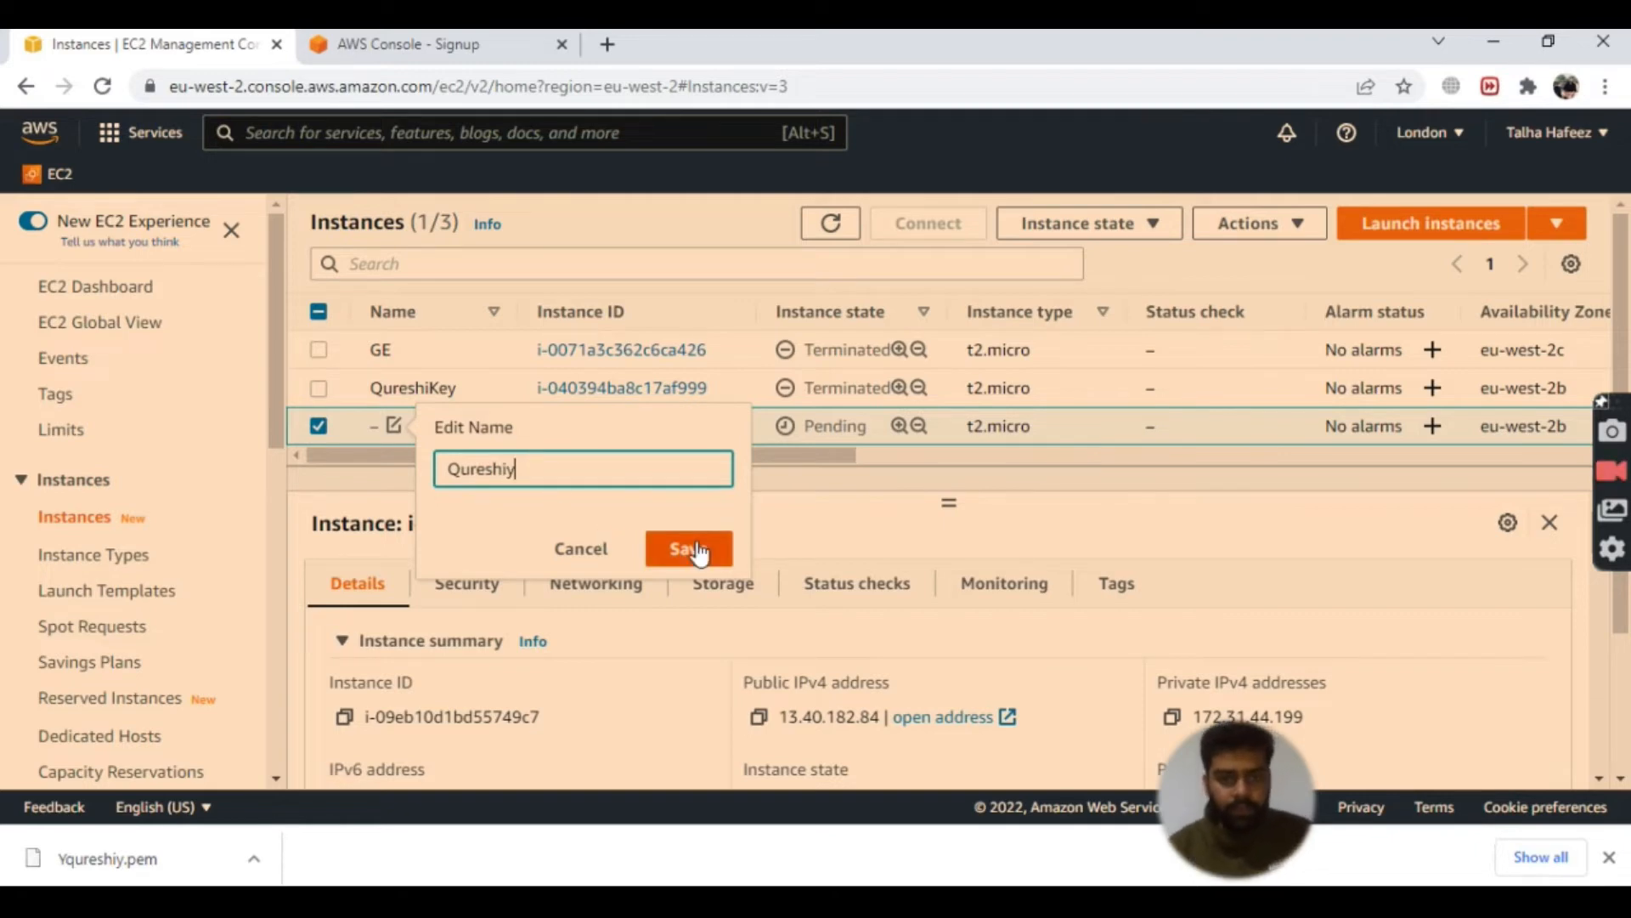
{"action": "left_click", "coordinate": [692, 548]}
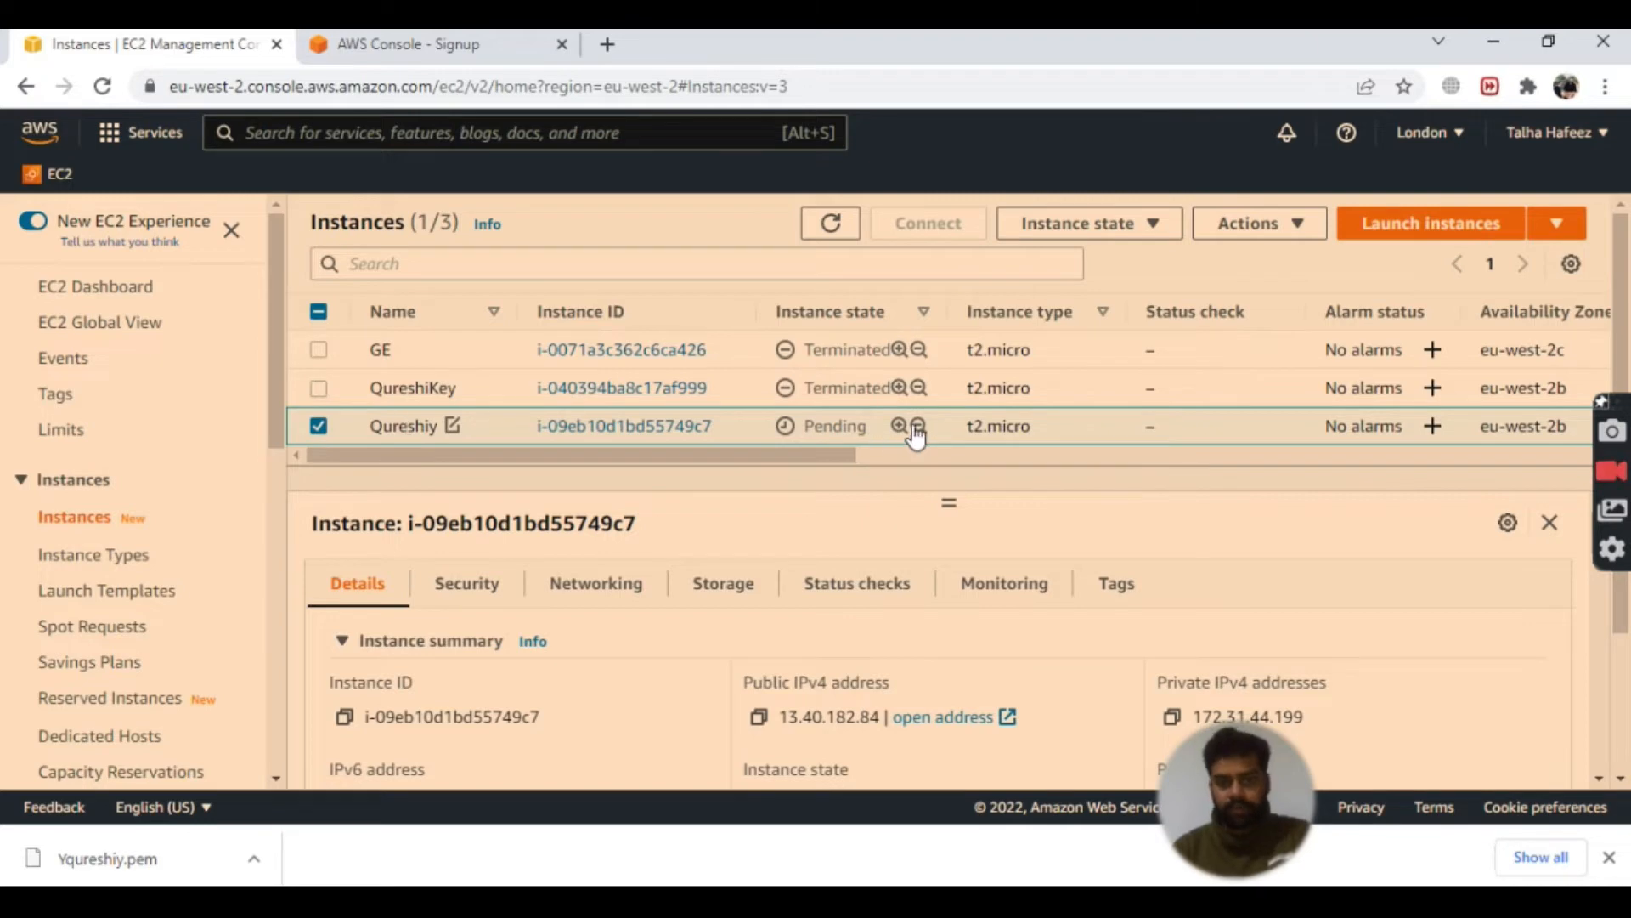
Step: Examine the details of the Qureshiy instance, including its key pair, instance type and network information
{"action": "scroll", "coordinate": [807, 646], "scroll_direction": "down", "scroll_amount": 5}
{"action": "scroll", "coordinate": [805, 645], "scroll_direction": "down", "scroll_amount": 10}
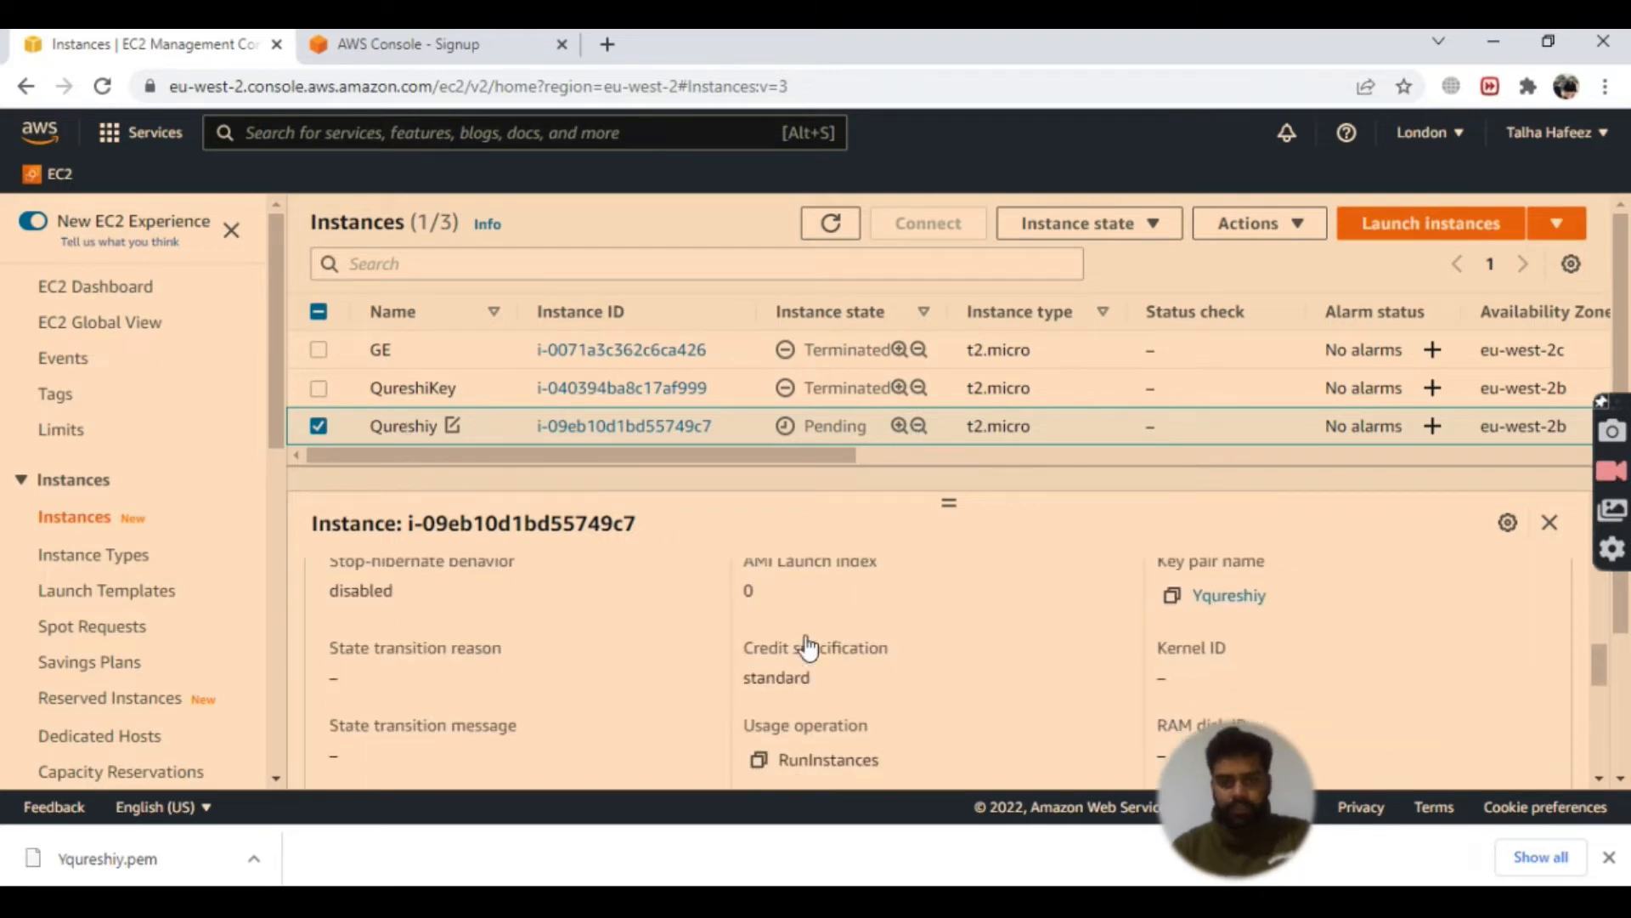
{"action": "scroll", "coordinate": [805, 635], "scroll_direction": "up", "scroll_amount": 15}
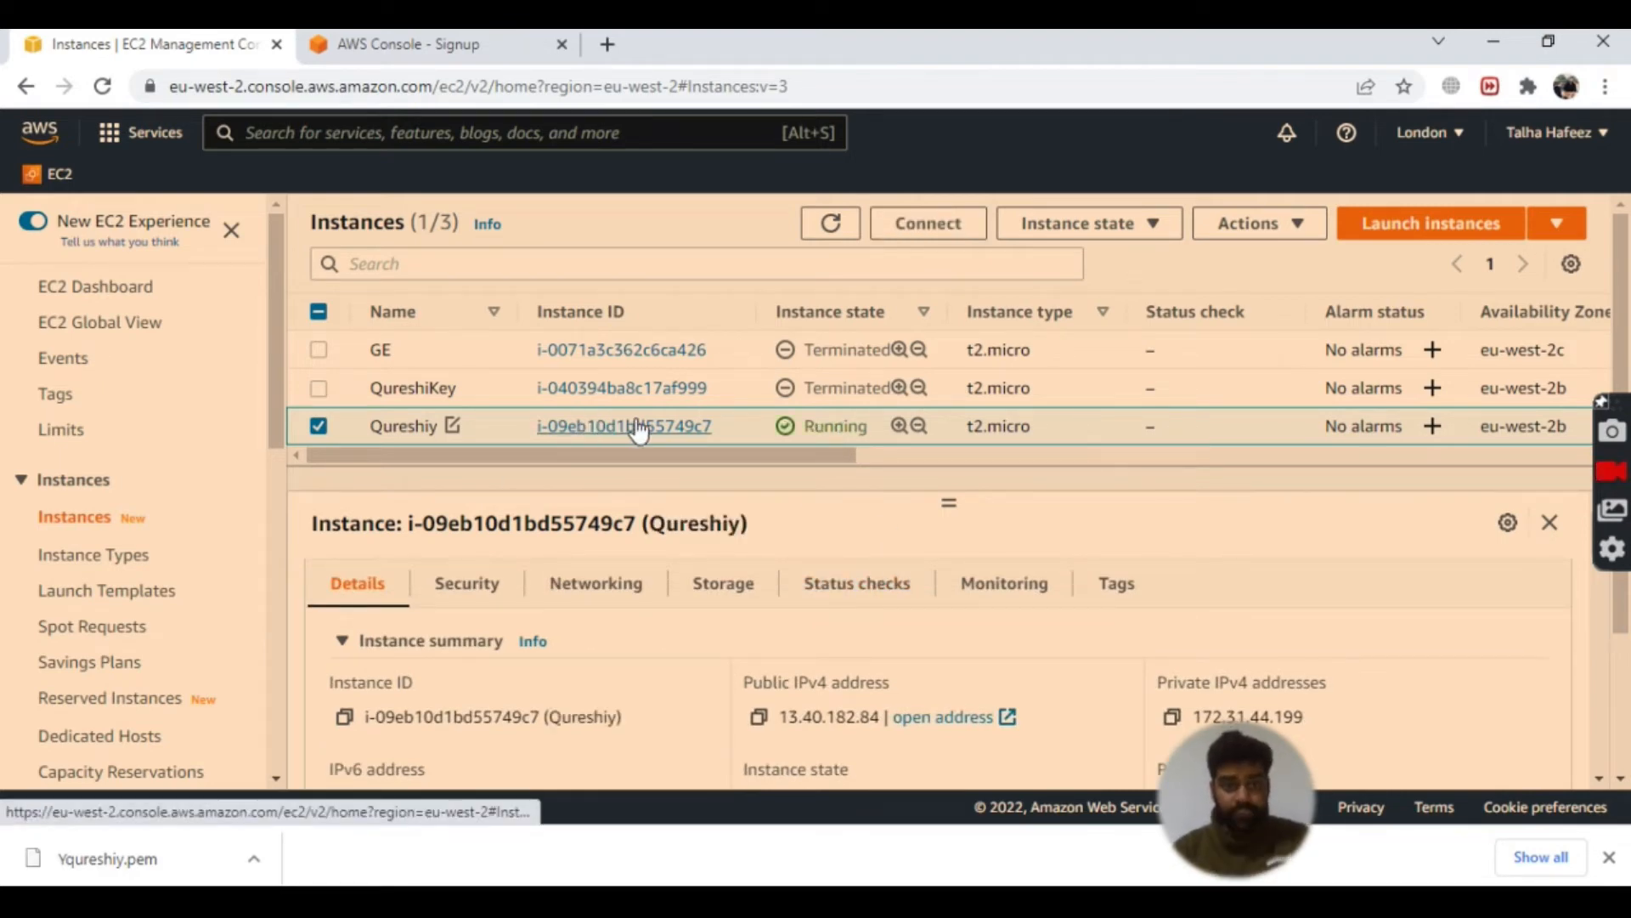
{"action": "scroll", "coordinate": [744, 608], "scroll_direction": "down", "scroll_amount": 1}
{"action": "scroll", "coordinate": [741, 601], "scroll_direction": "down", "scroll_amount": 5}
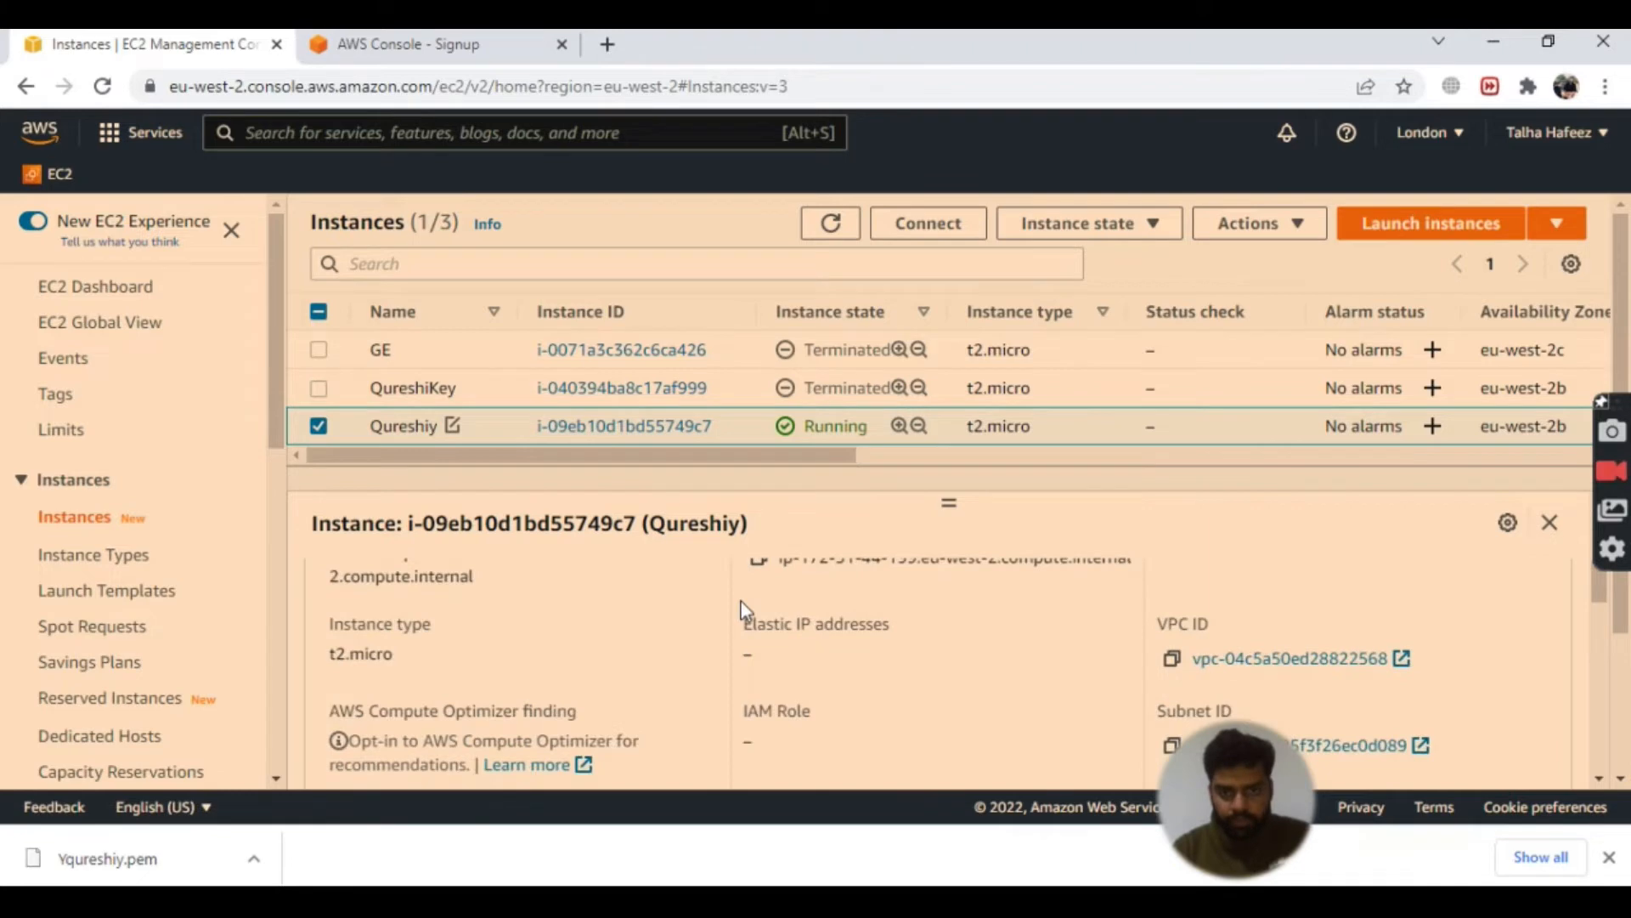
{"action": "scroll", "coordinate": [785, 546], "scroll_direction": "up", "scroll_amount": 2}
{"action": "scroll", "coordinate": [785, 545], "scroll_direction": "up", "scroll_amount": 3}
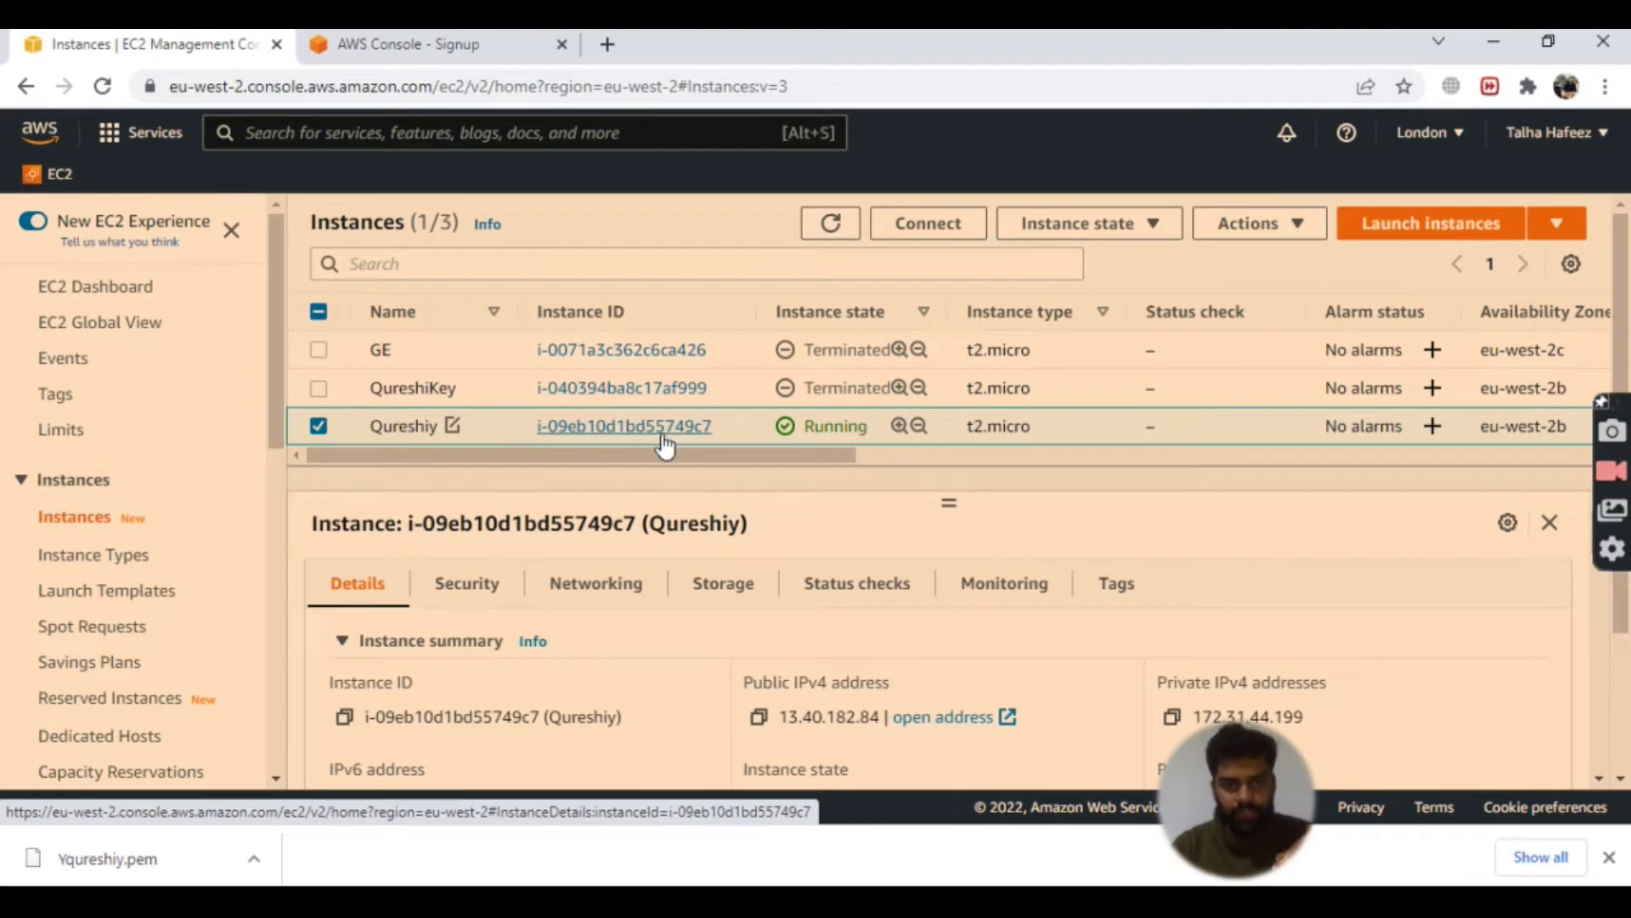
Step: Open the full instance summary of Qureshiy and review its IP addresses, DNS names and state
{"action": "left_click", "coordinate": [603, 427]}
{"action": "scroll", "coordinate": [1066, 430], "scroll_direction": "down", "scroll_amount": 10}
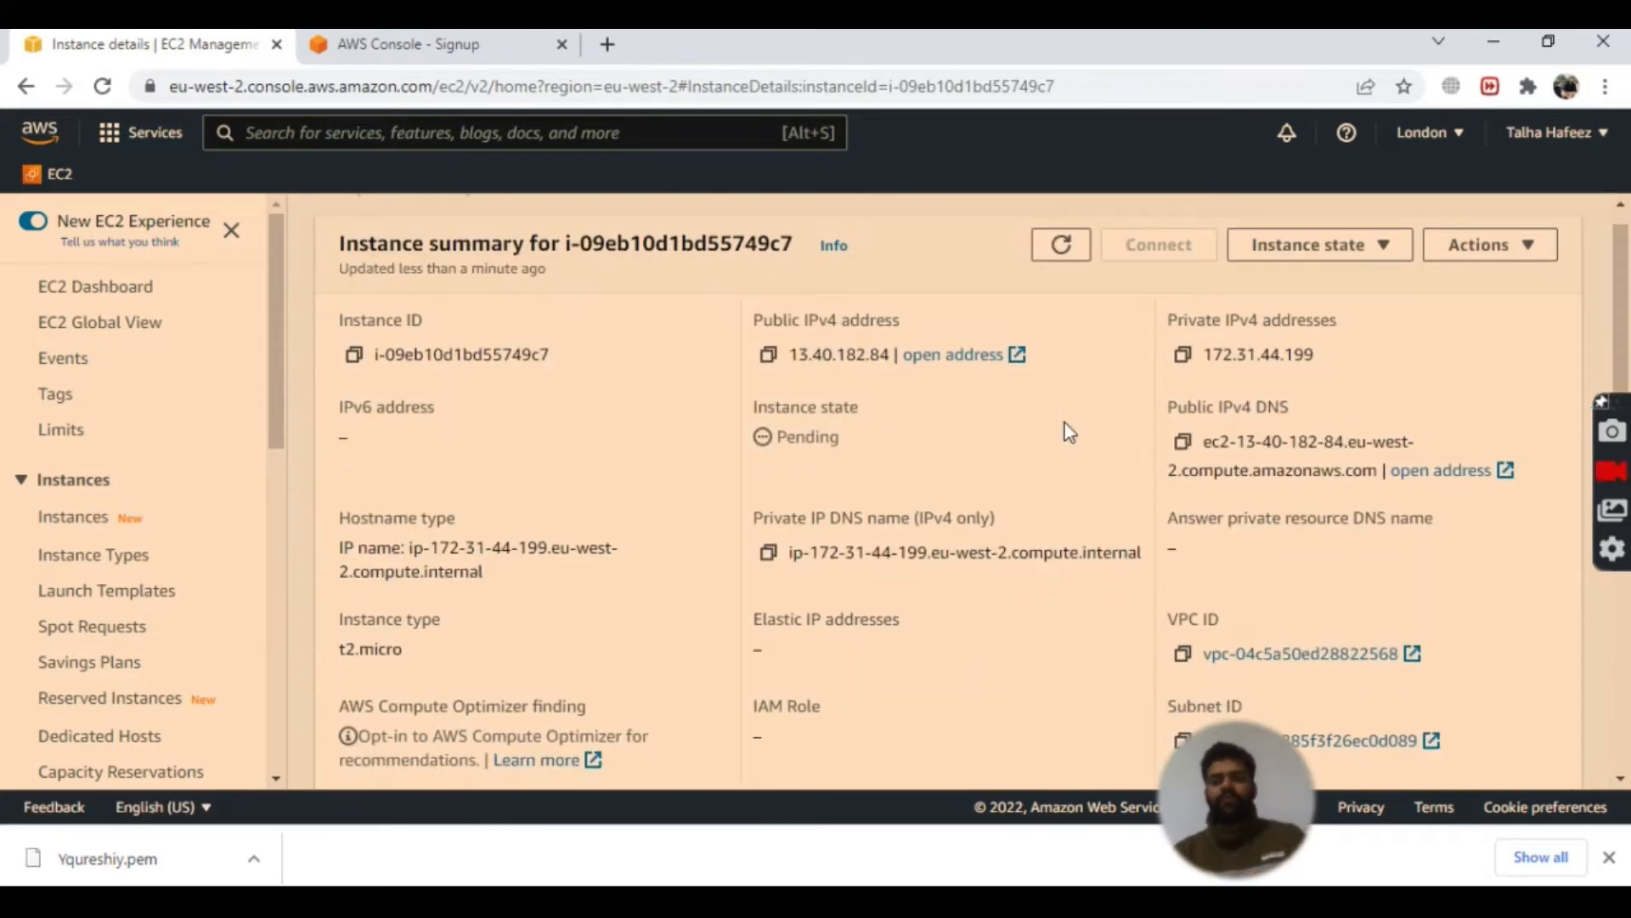
{"action": "scroll", "coordinate": [1053, 422], "scroll_direction": "down", "scroll_amount": 5}
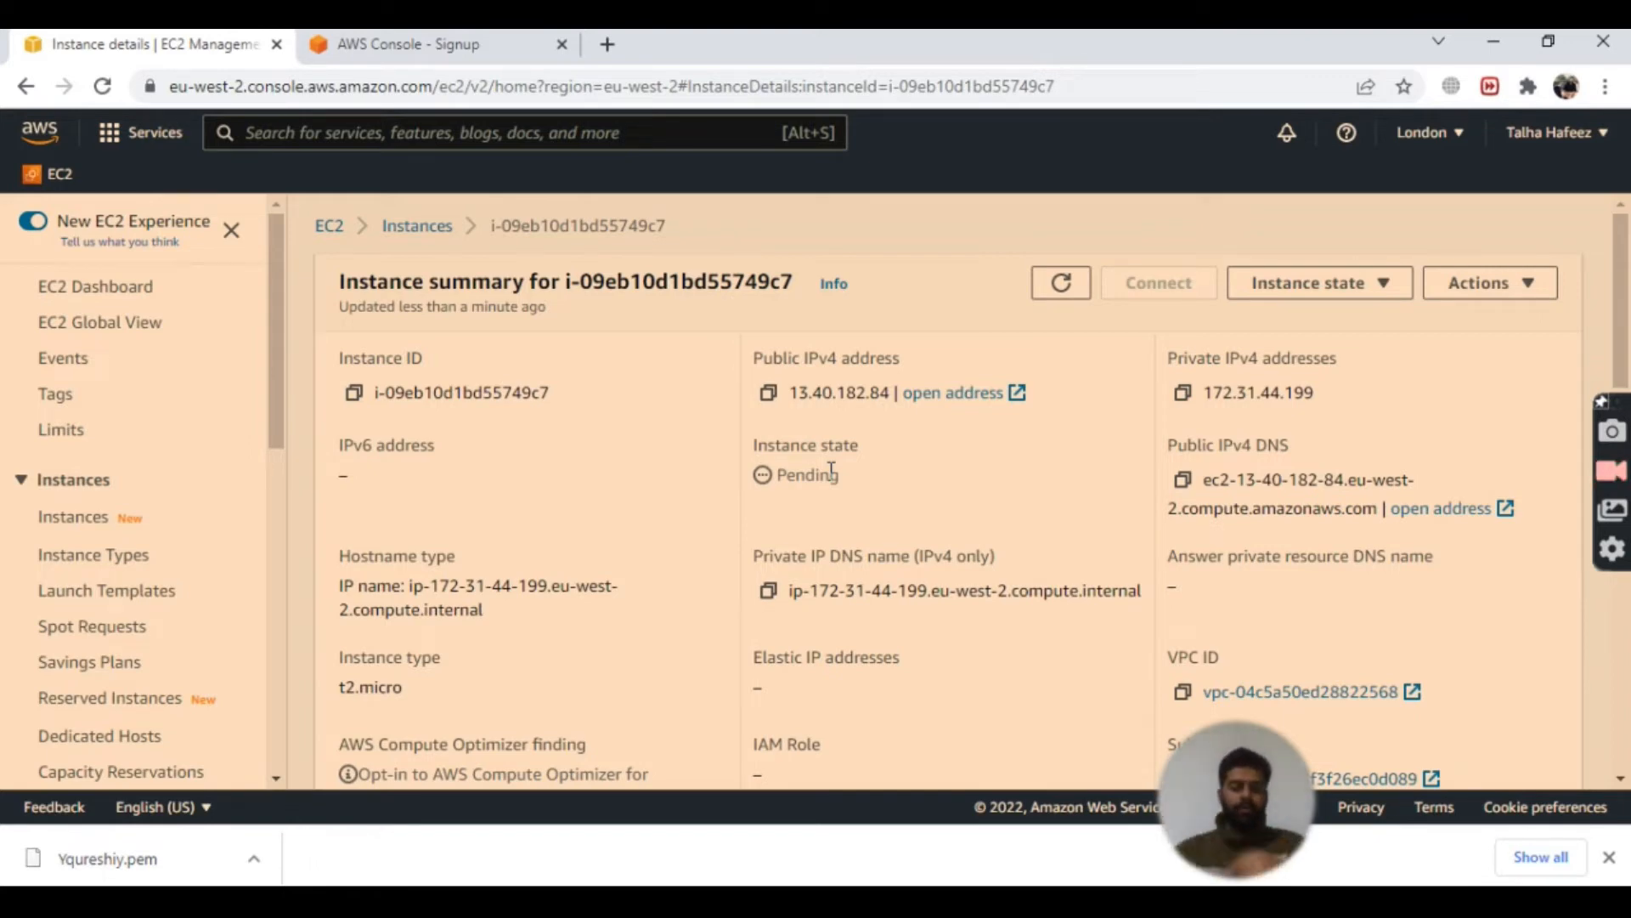
Step: Search Google for "putty" in a new browser tab to find its download page, and close that tab
{"action": "left_click", "coordinate": [611, 44]}
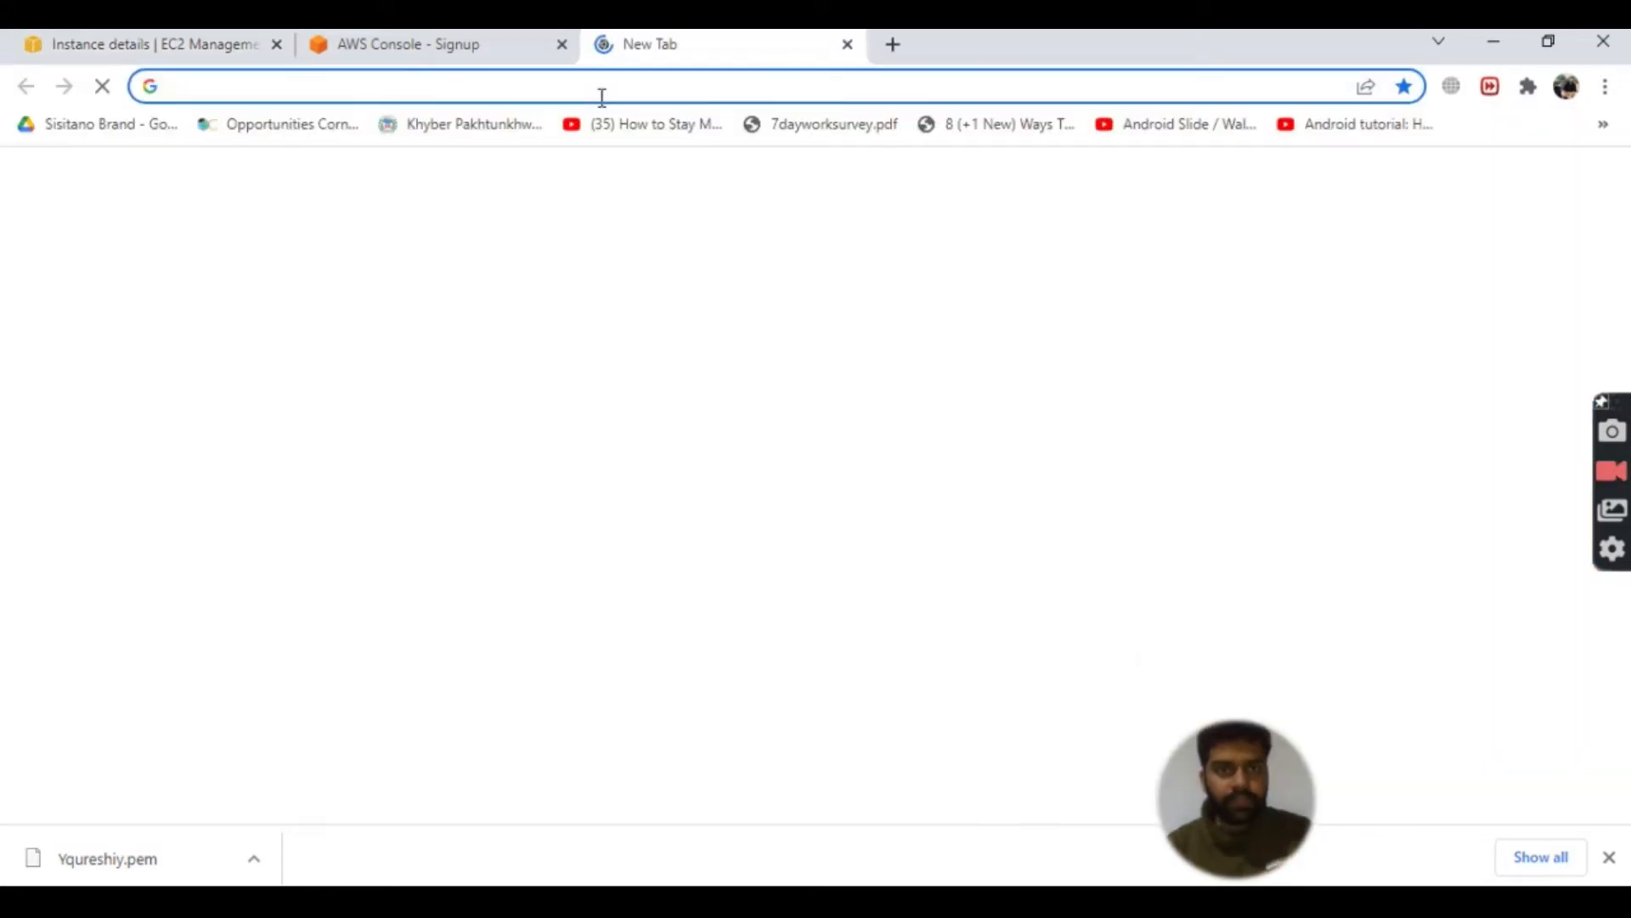
{"action": "left_click", "coordinate": [603, 90]}
{"action": "type", "text": "p"}
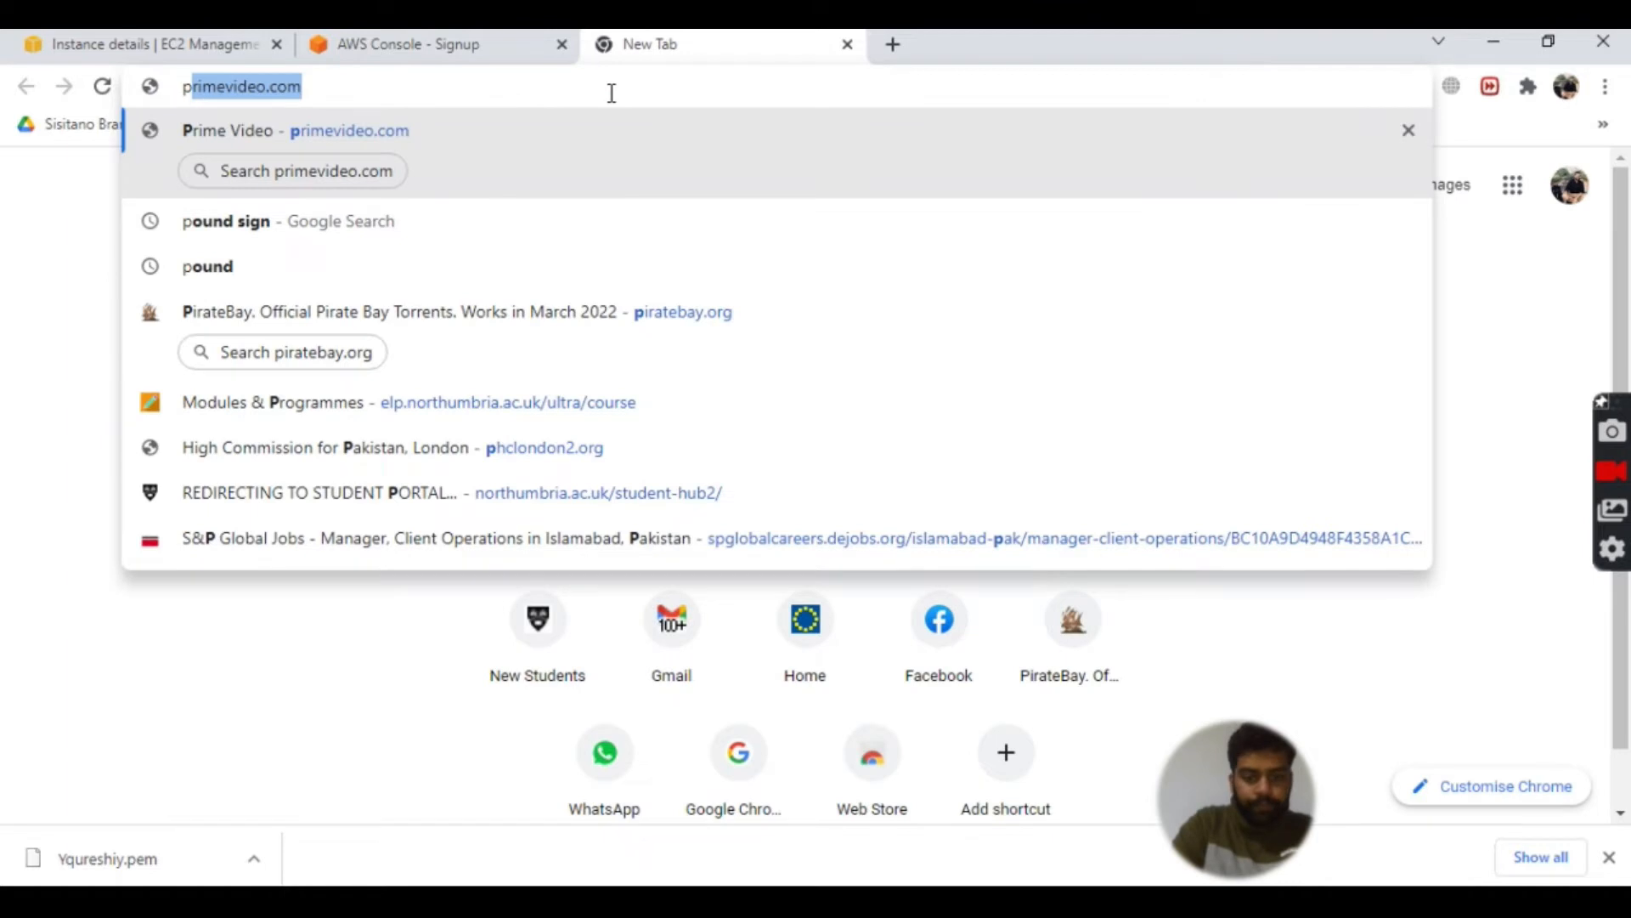
{"action": "type", "text": "utt"}
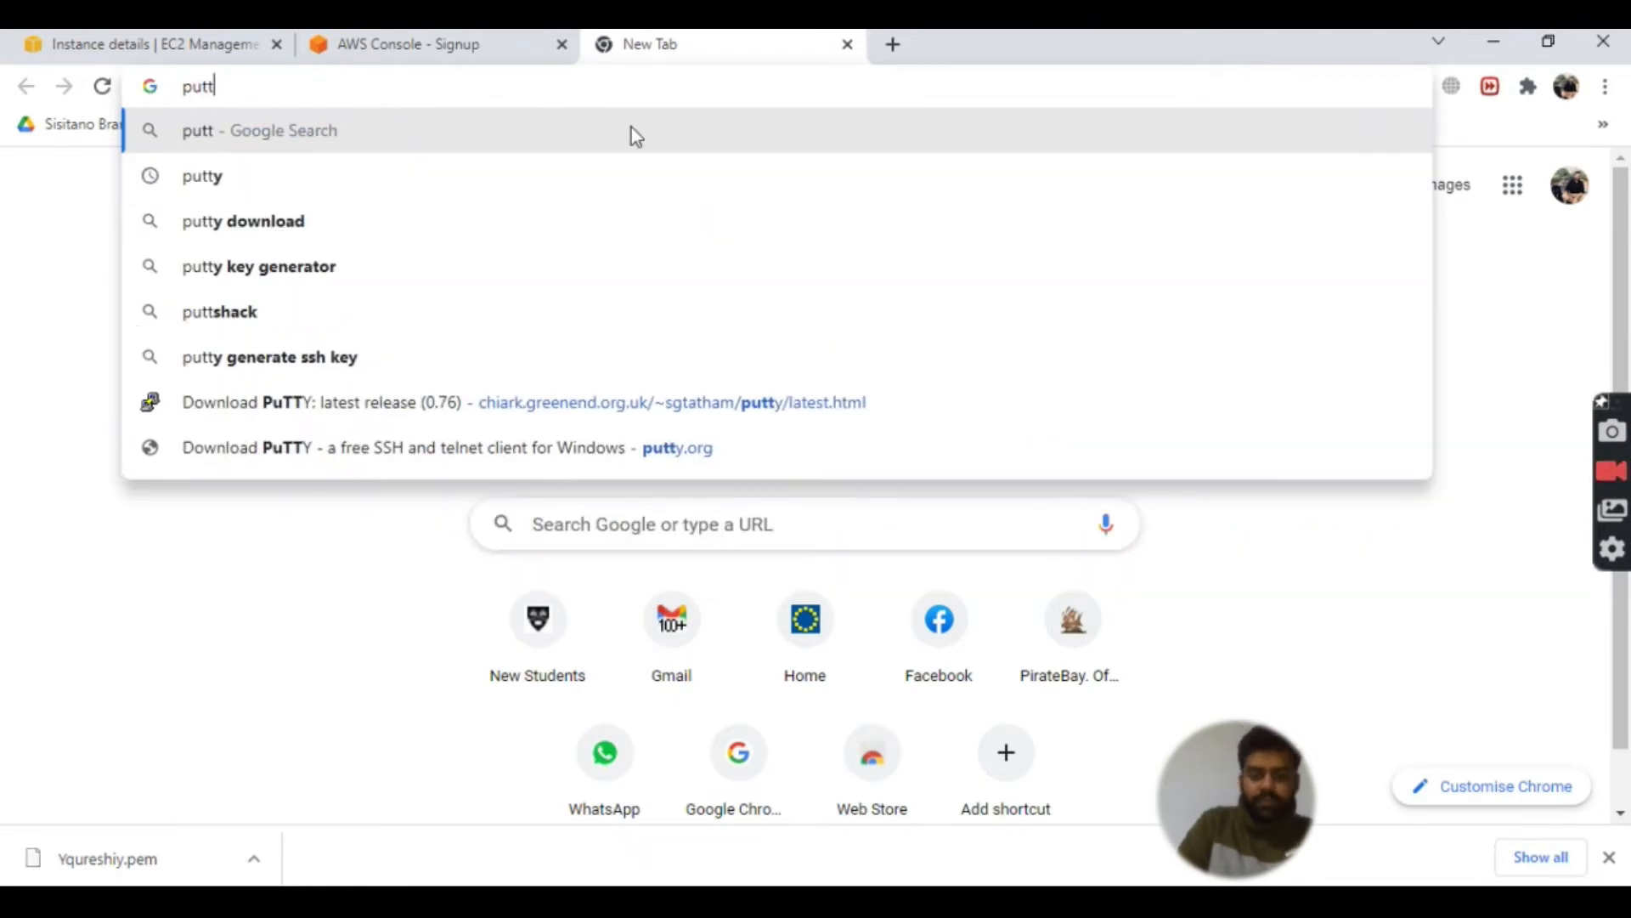
{"action": "key", "text": "Down"}
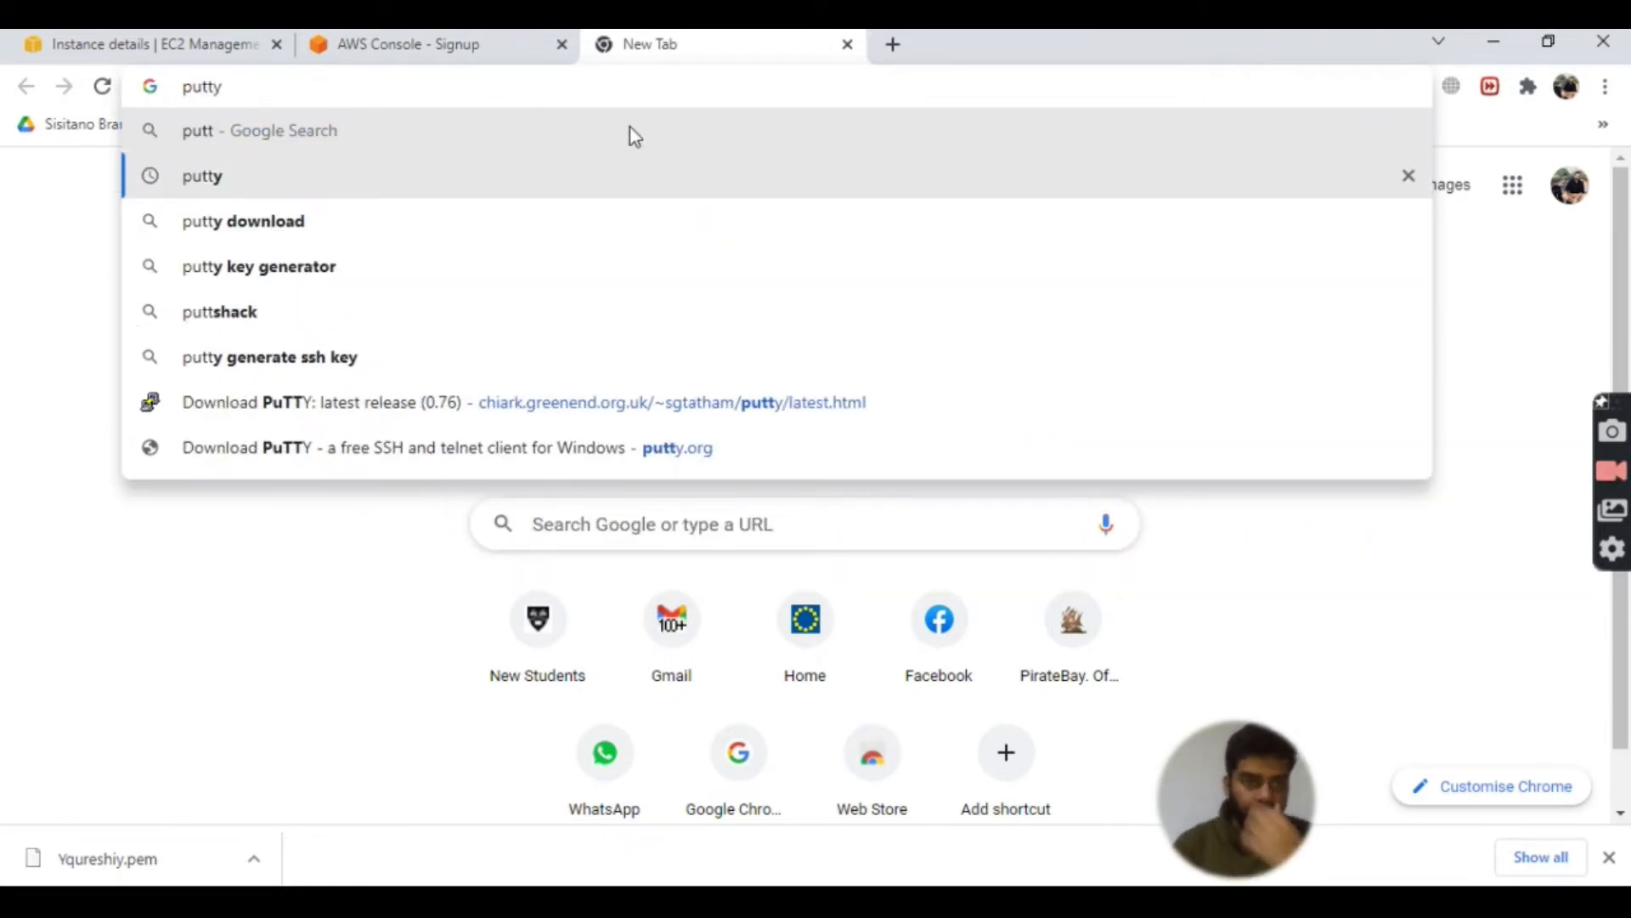
{"action": "left_click", "coordinate": [384, 175]}
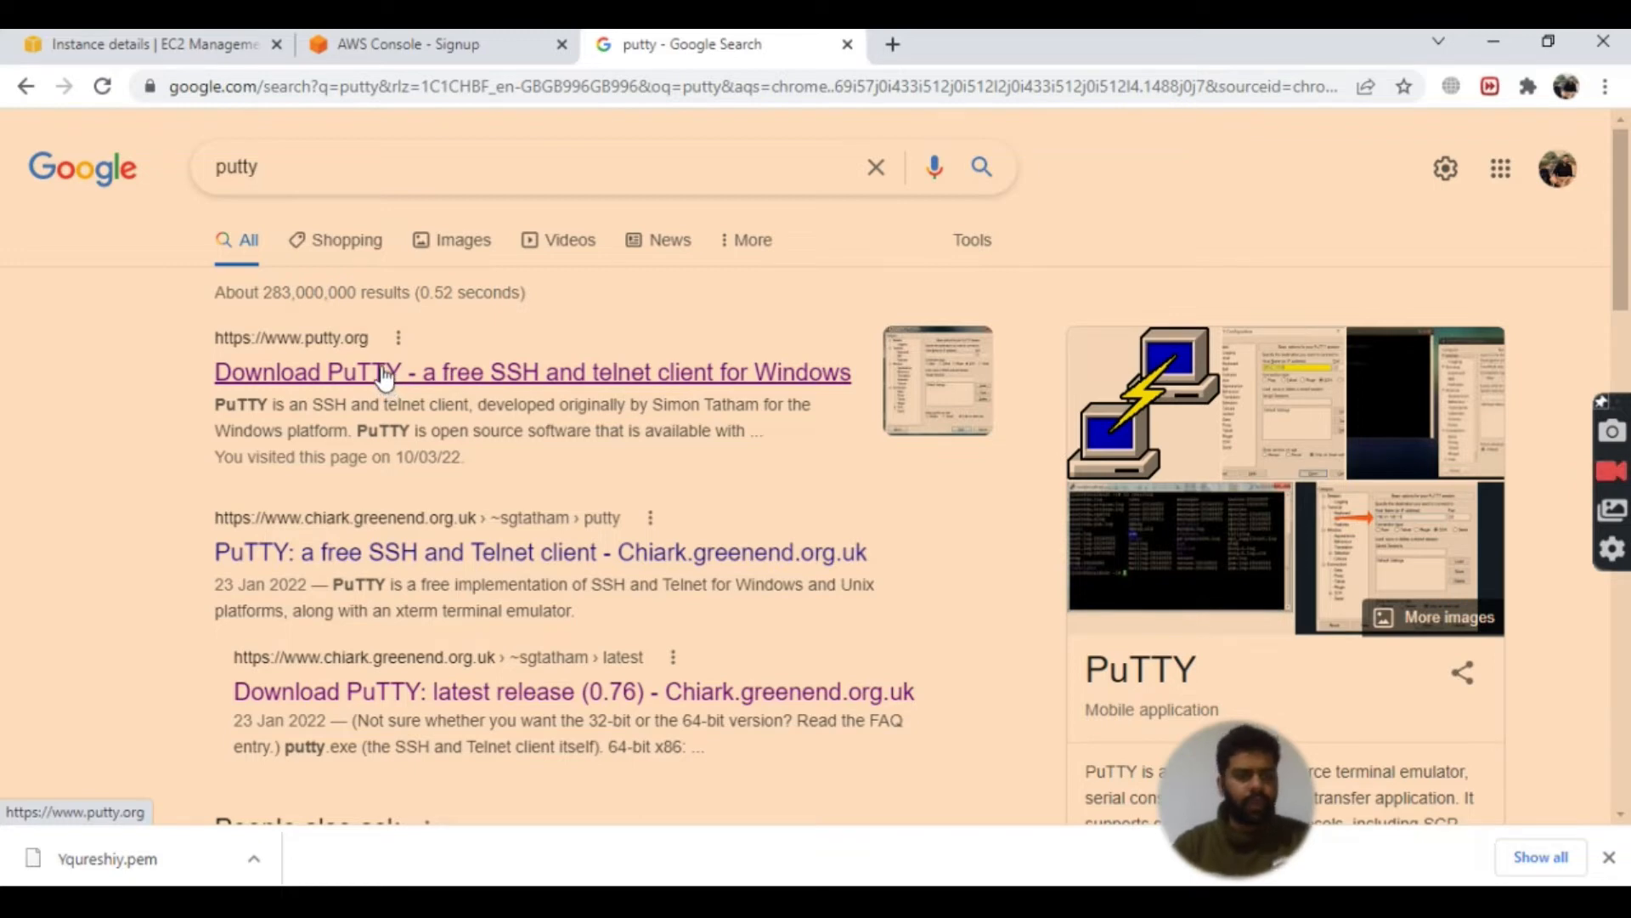
{"action": "left_click", "coordinate": [848, 44]}
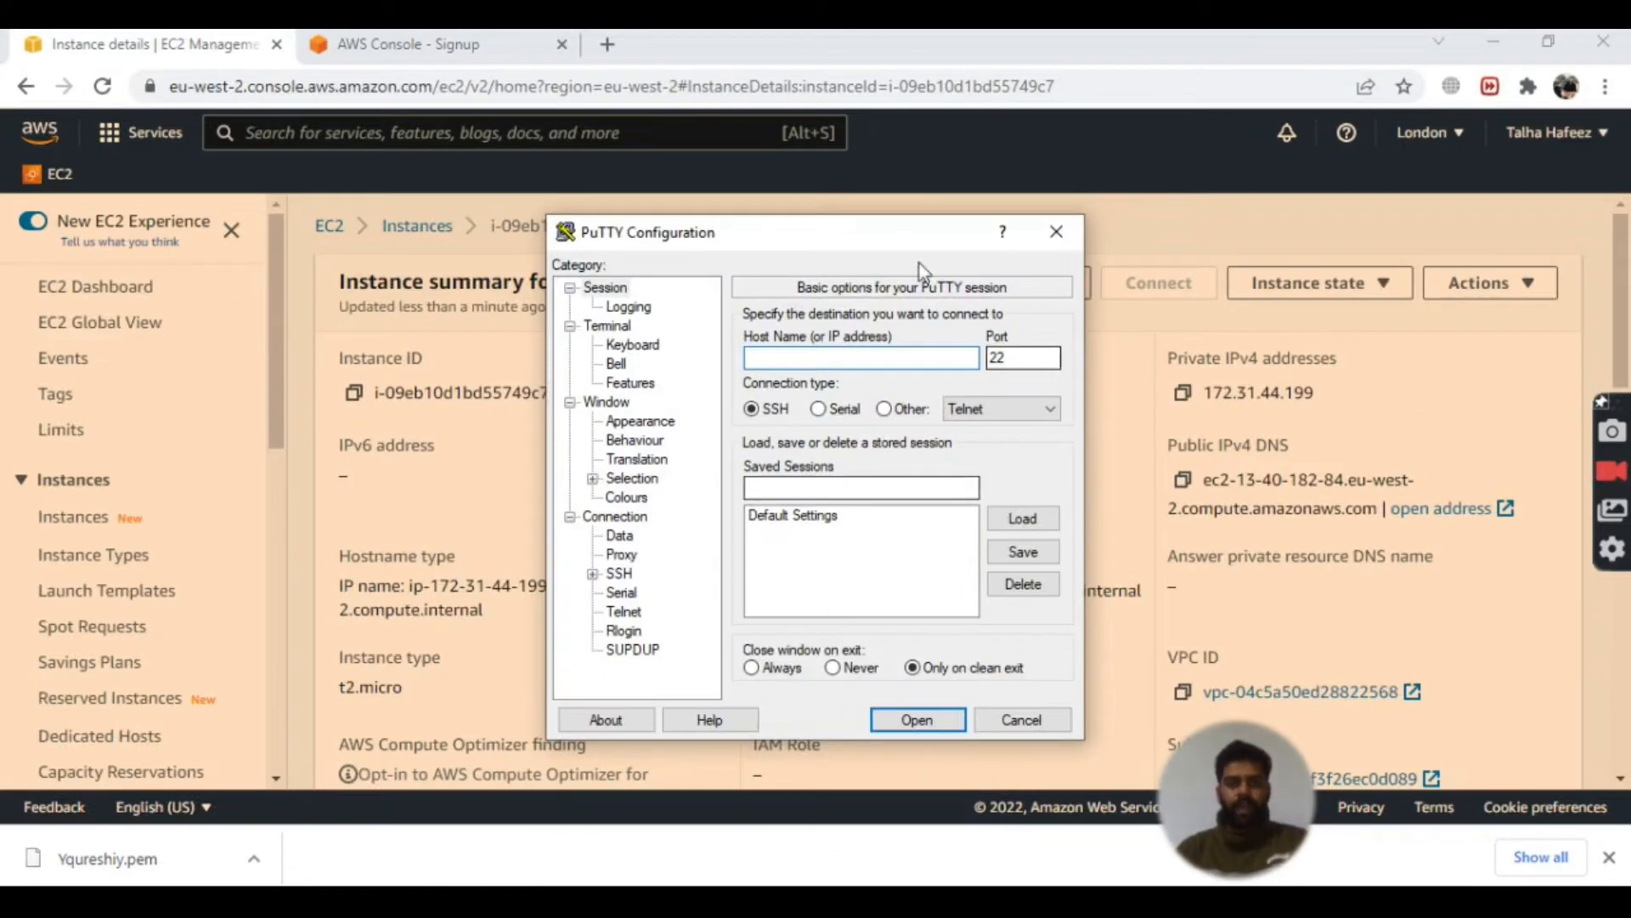
Step: Move the PuTTY Configuration window clear of the instance's public IPv4 address and open PuTTYgen
{"action": "left_click_drag", "start_coordinate": [767, 228], "coordinate": [393, 241]}
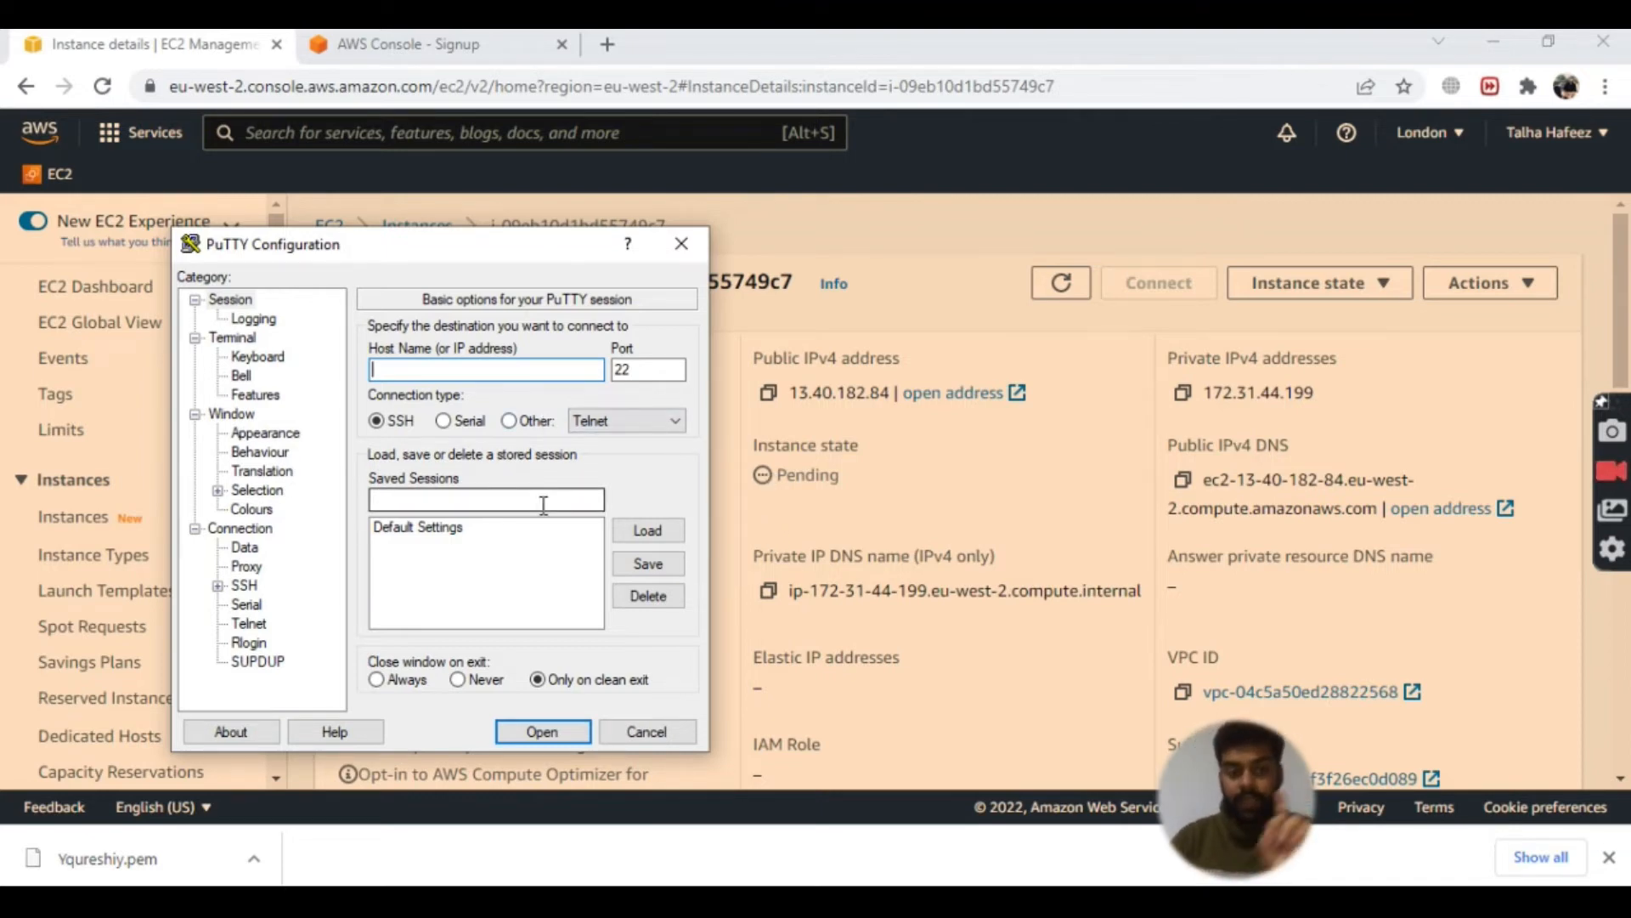
{"action": "left_click", "coordinate": [151, 876]}
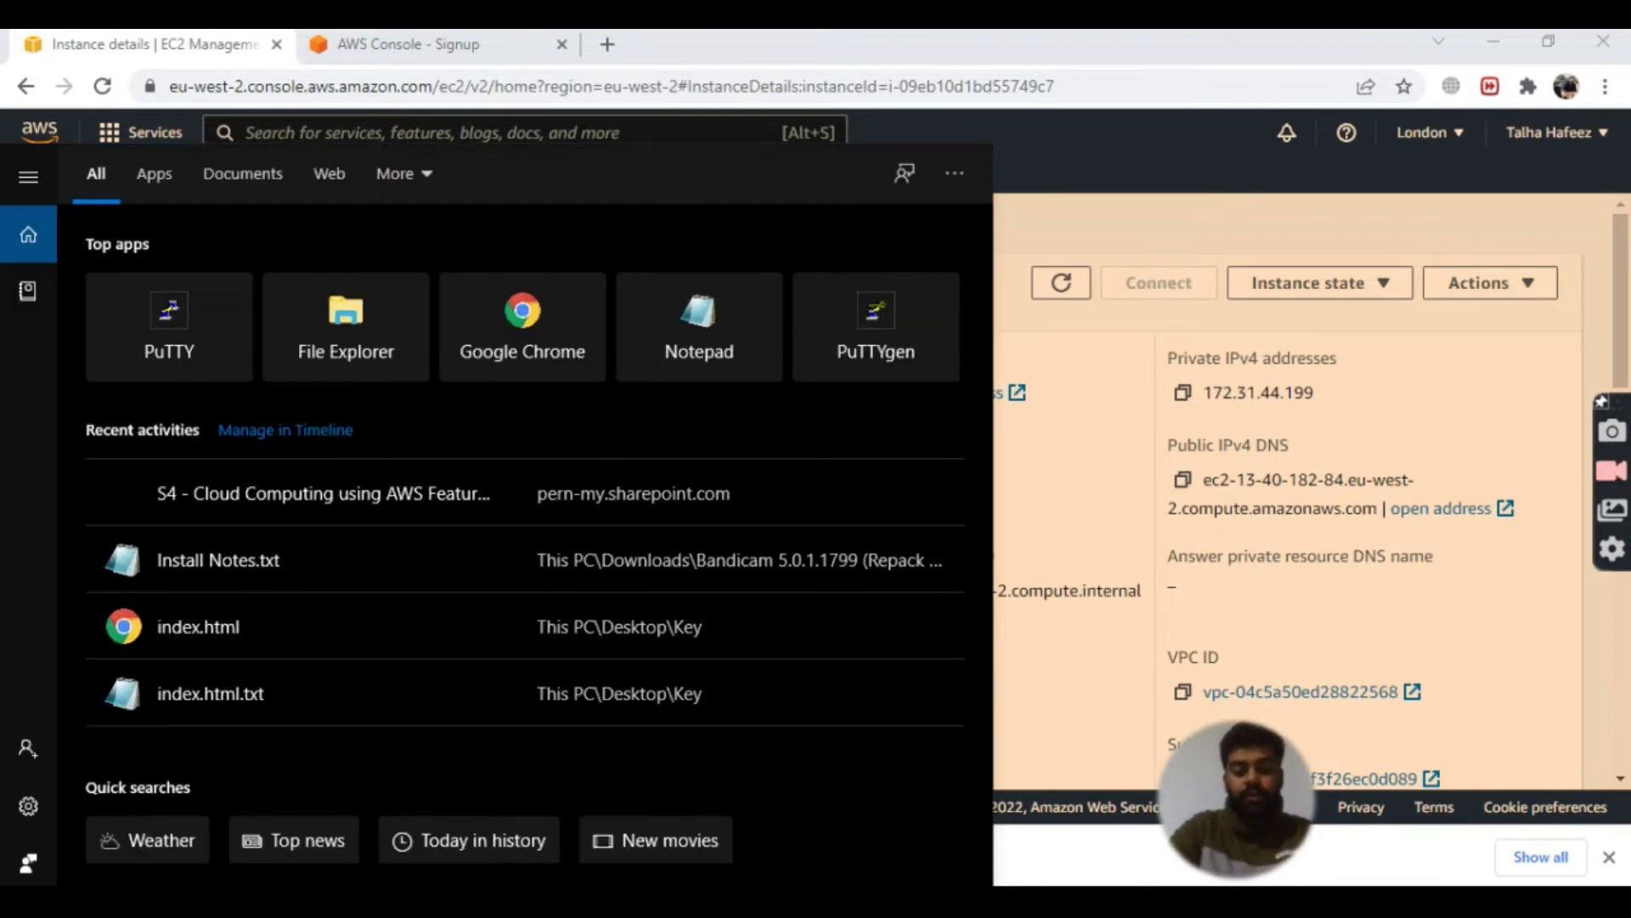
{"action": "type", "text": "pu"}
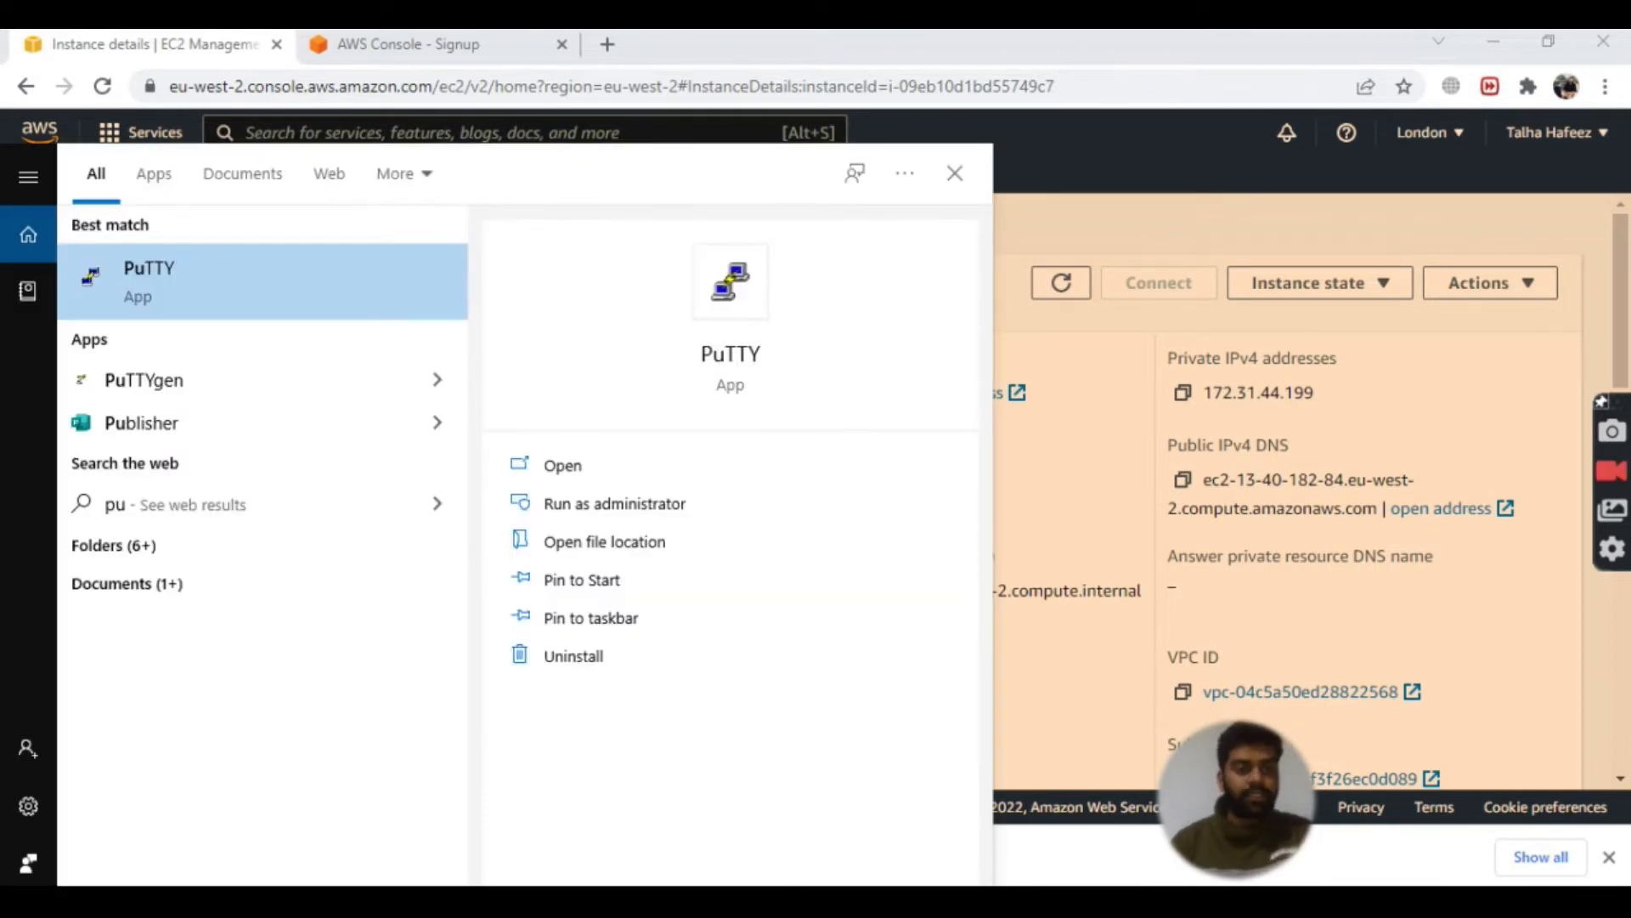
{"action": "left_click", "coordinate": [182, 379]}
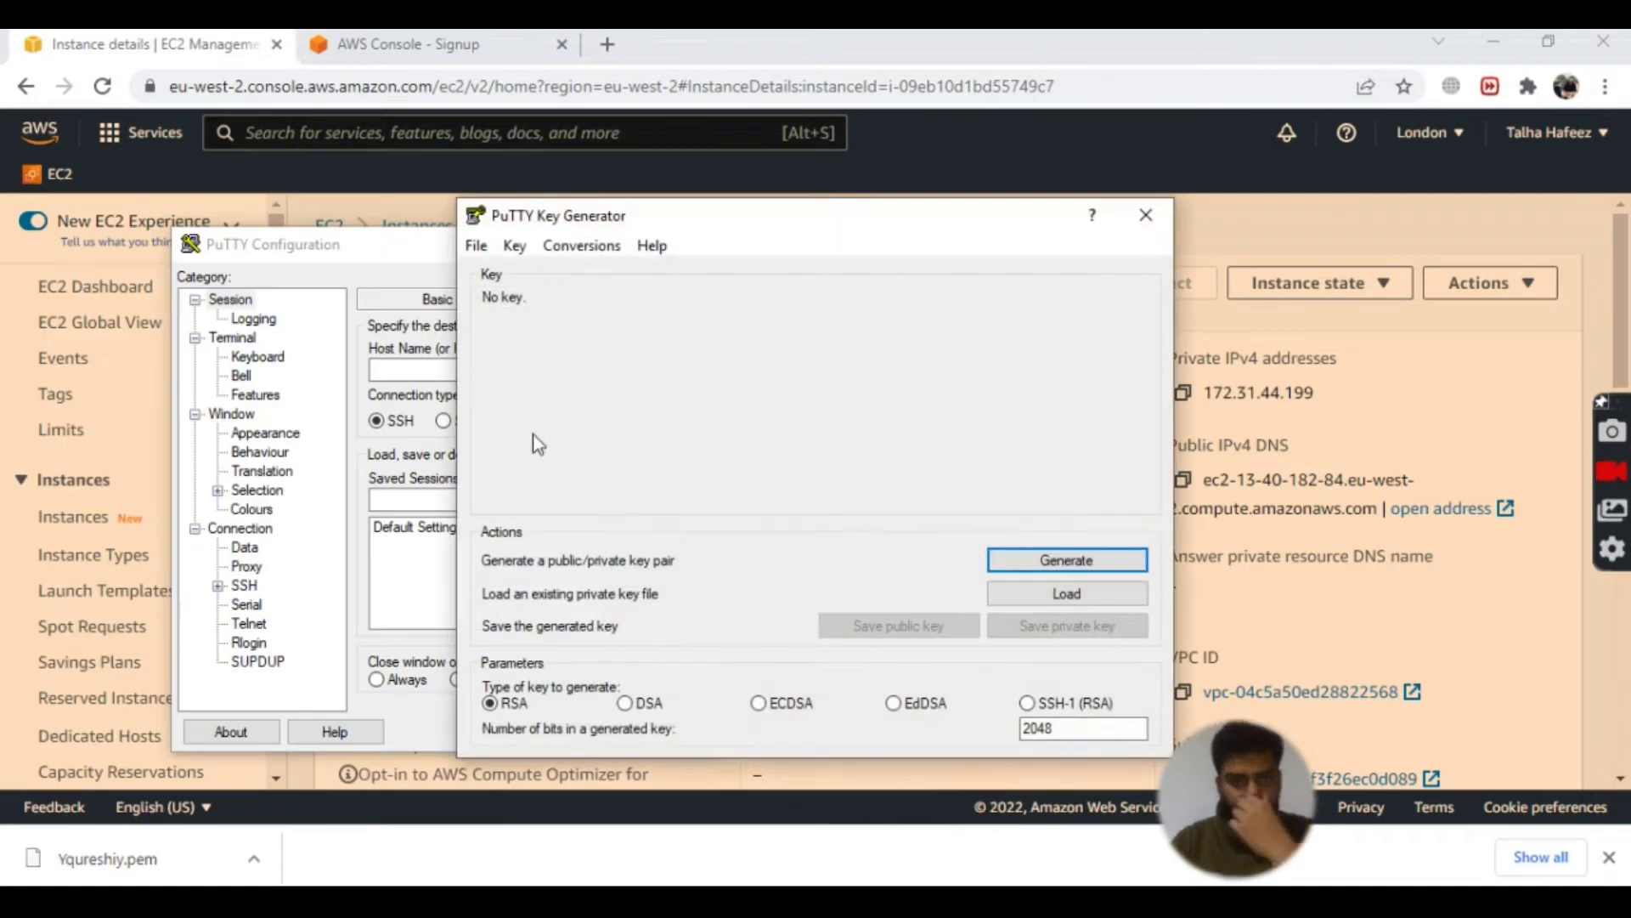
Step: Load the Yqureshiy.pem private key from the Key folder into PuTTYgen, listing all file types
{"action": "left_click", "coordinate": [1061, 594]}
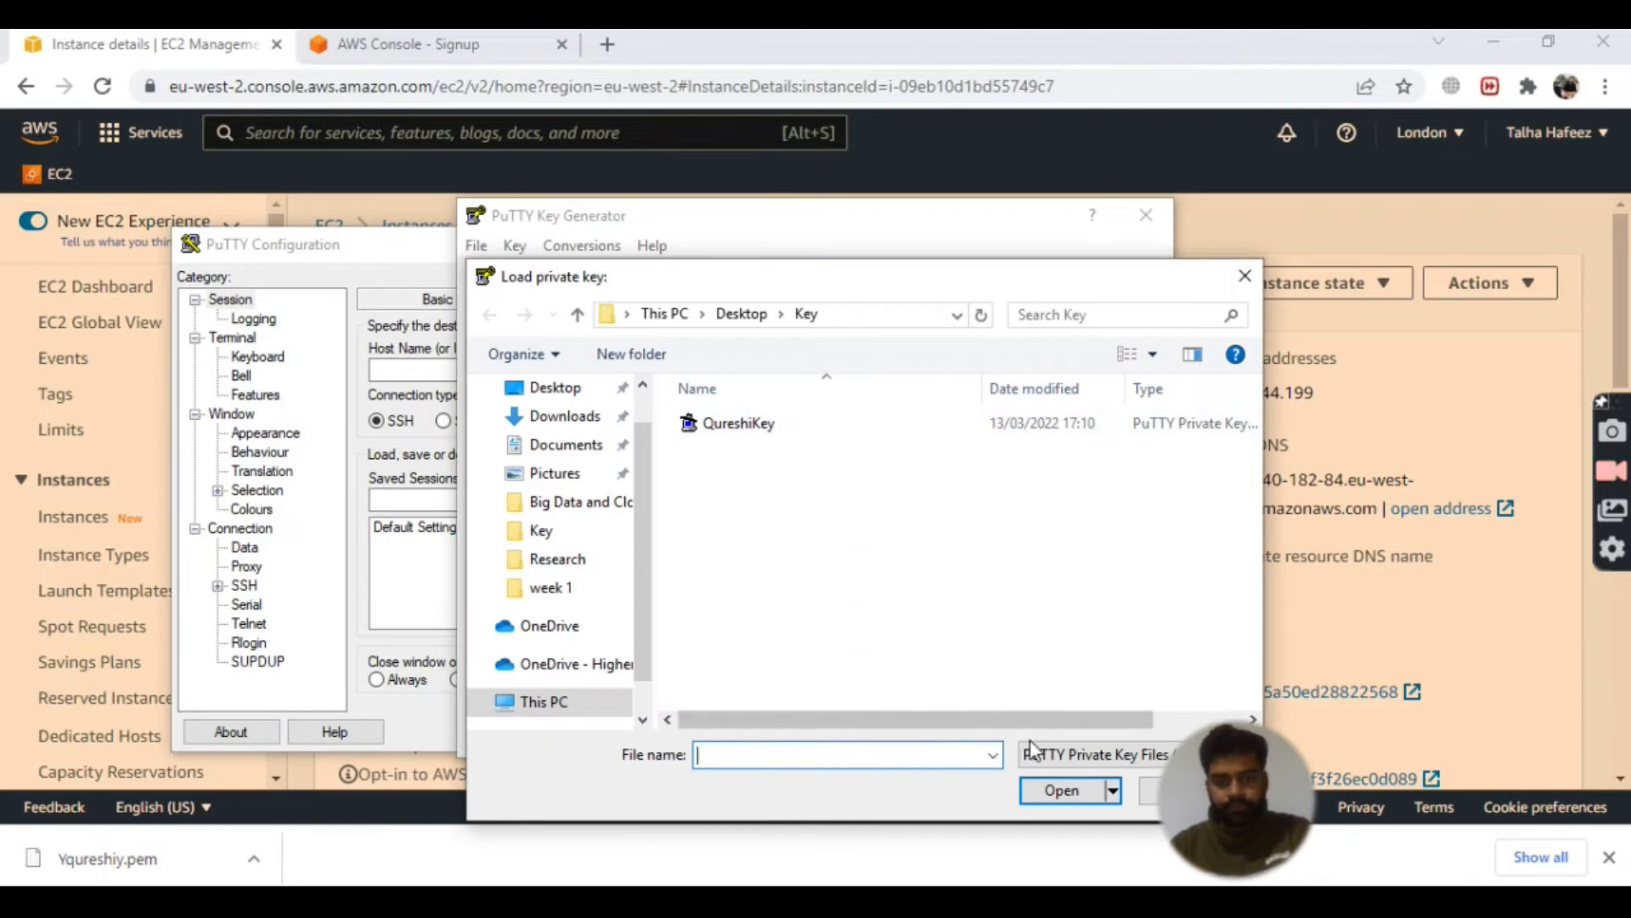
{"action": "left_click", "coordinate": [1050, 757]}
{"action": "left_click", "coordinate": [1057, 793]}
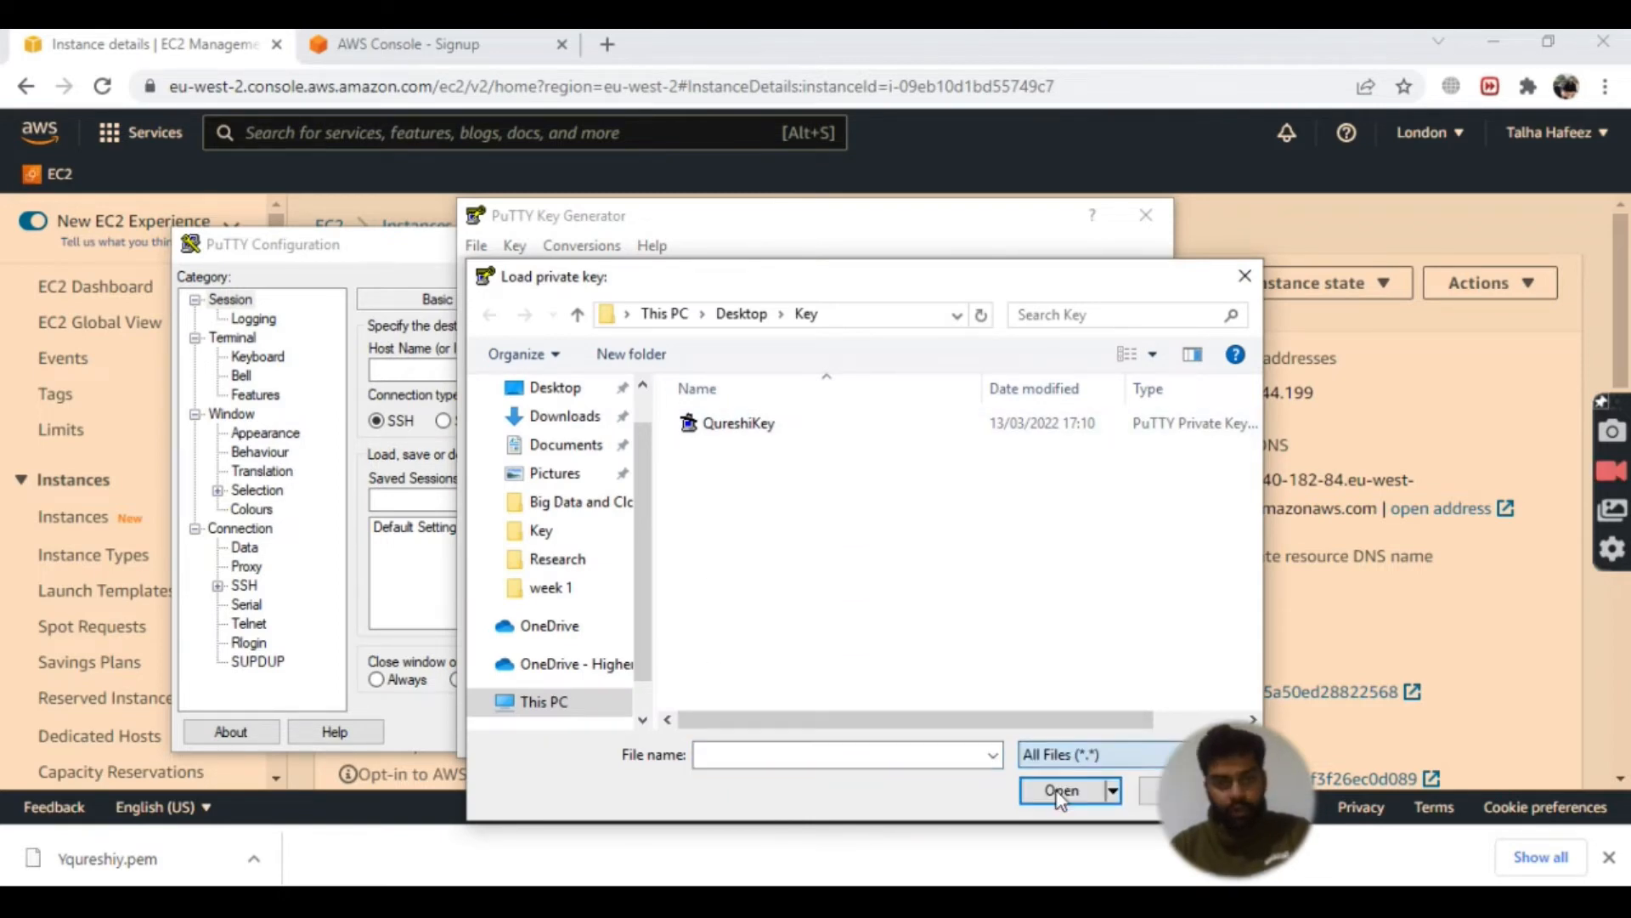
{"action": "left_click_drag", "start_coordinate": [787, 270], "coordinate": [704, 203]}
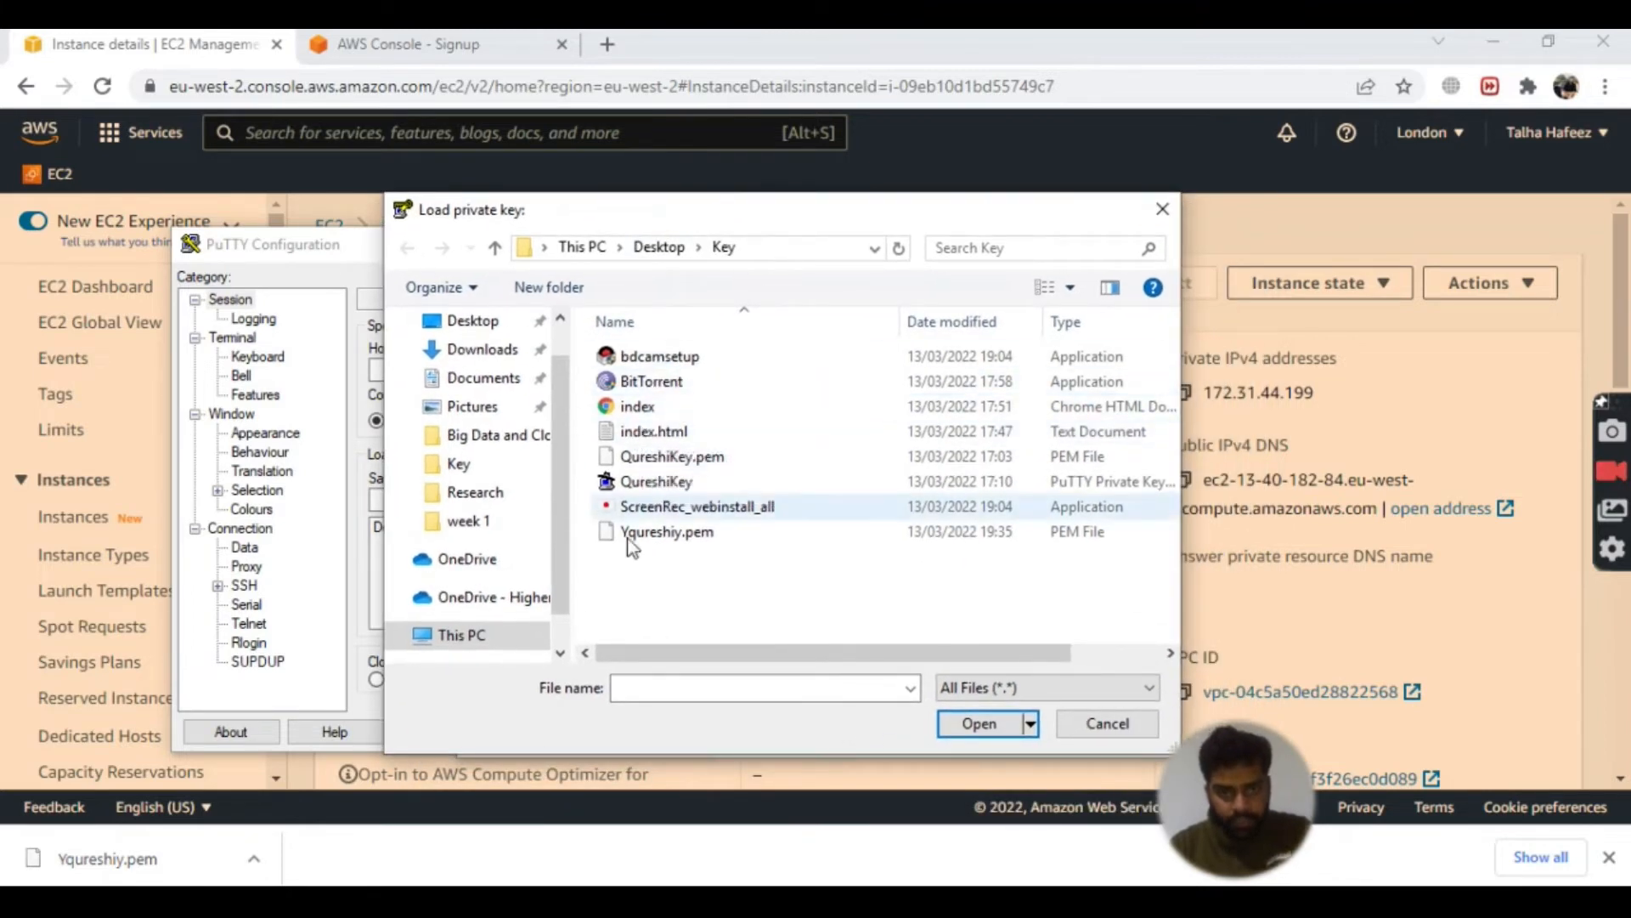
{"action": "left_click", "coordinate": [676, 538]}
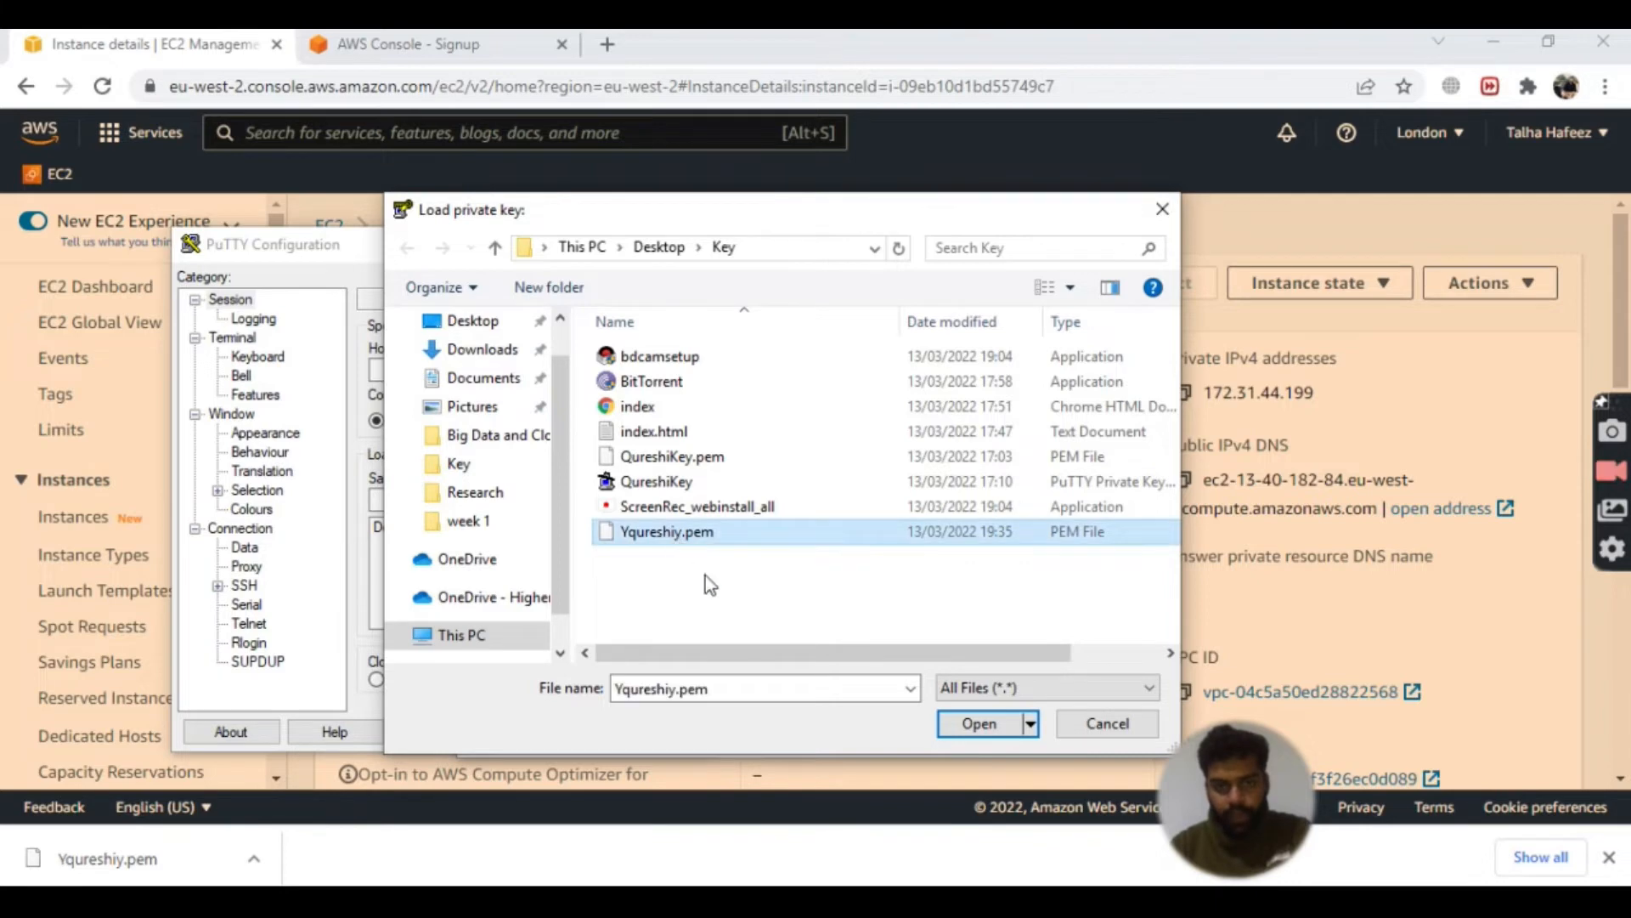
{"action": "left_click", "coordinate": [976, 721]}
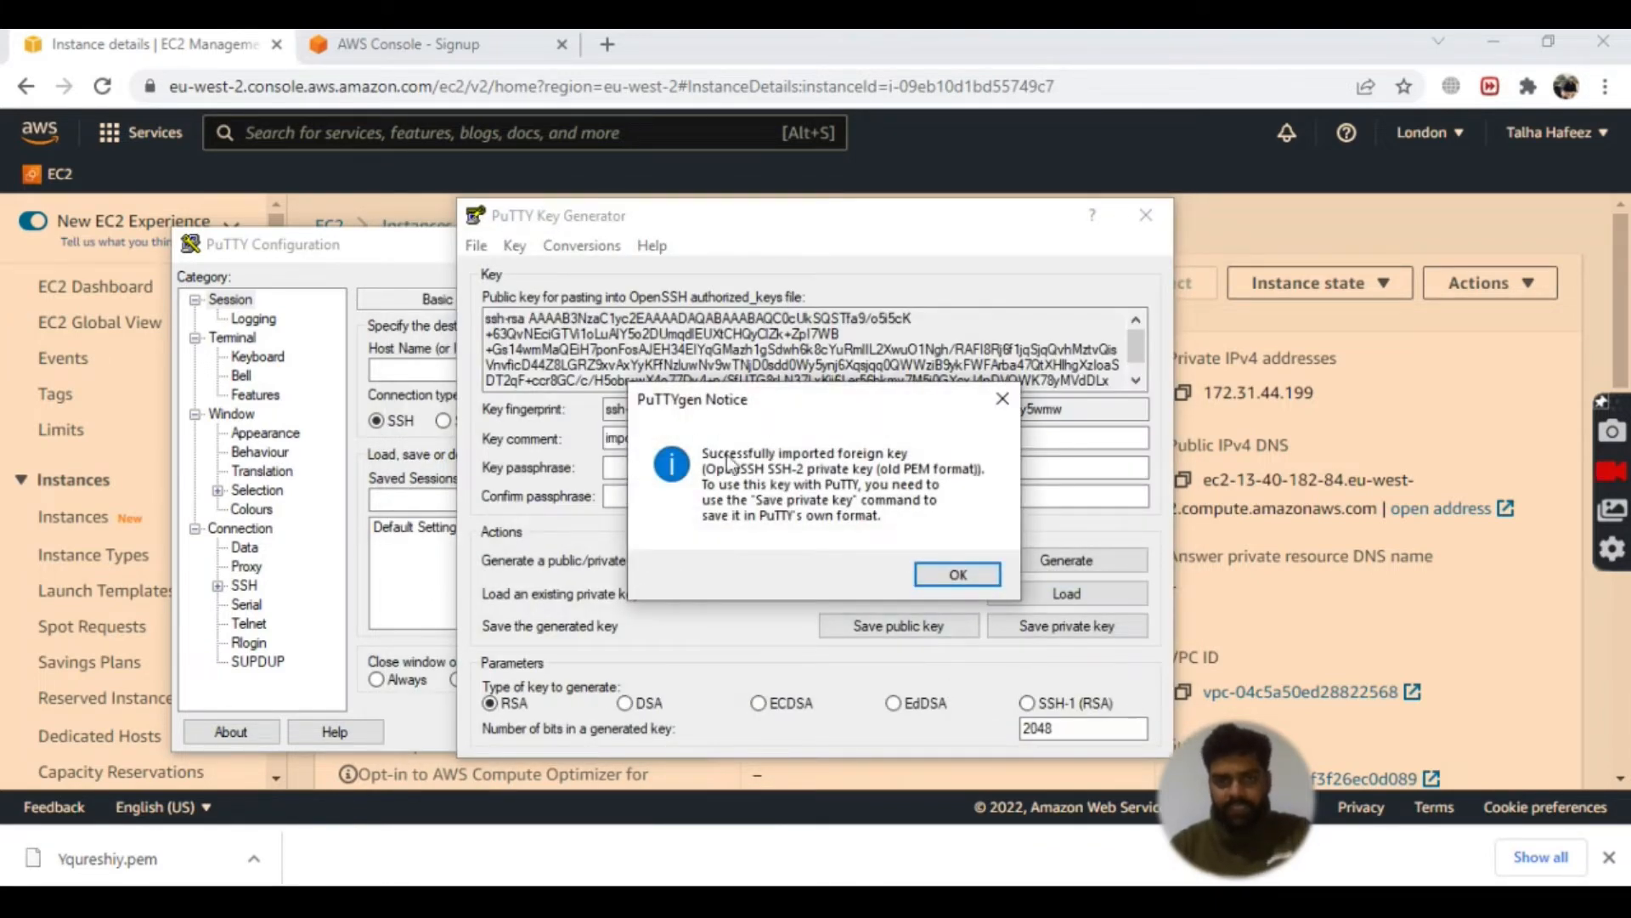
{"action": "left_click", "coordinate": [936, 574]}
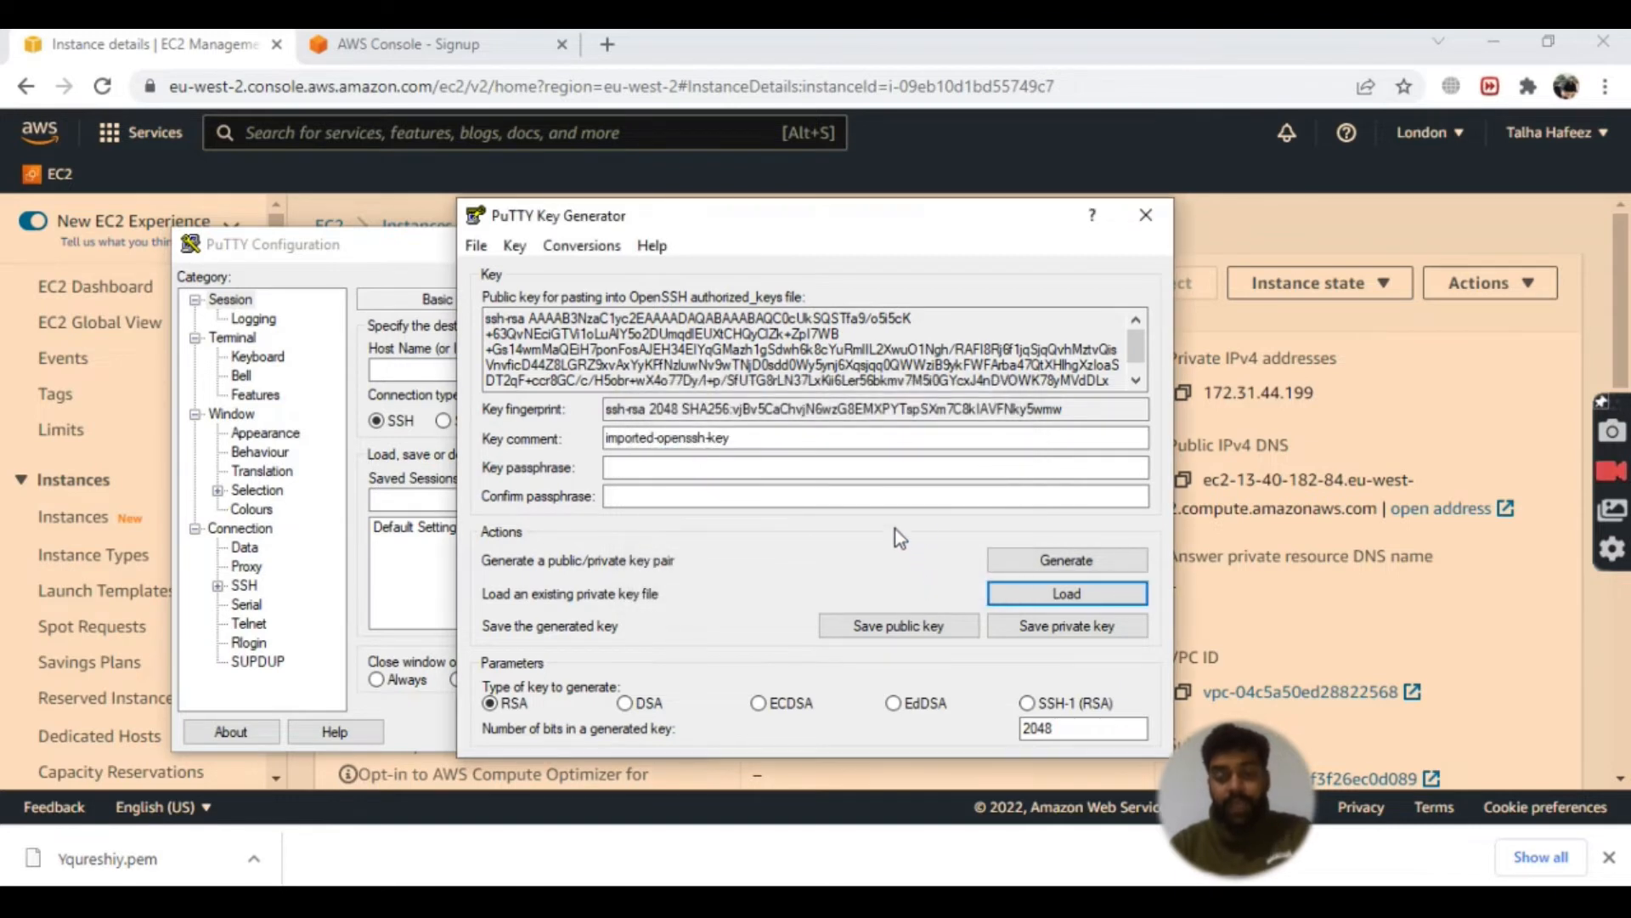
Step: Save the private key without a passphrase as yqureshiy in PuTTY's .ppk format in the Key folder, and close PuTTYgen
{"action": "left_click", "coordinate": [1113, 626]}
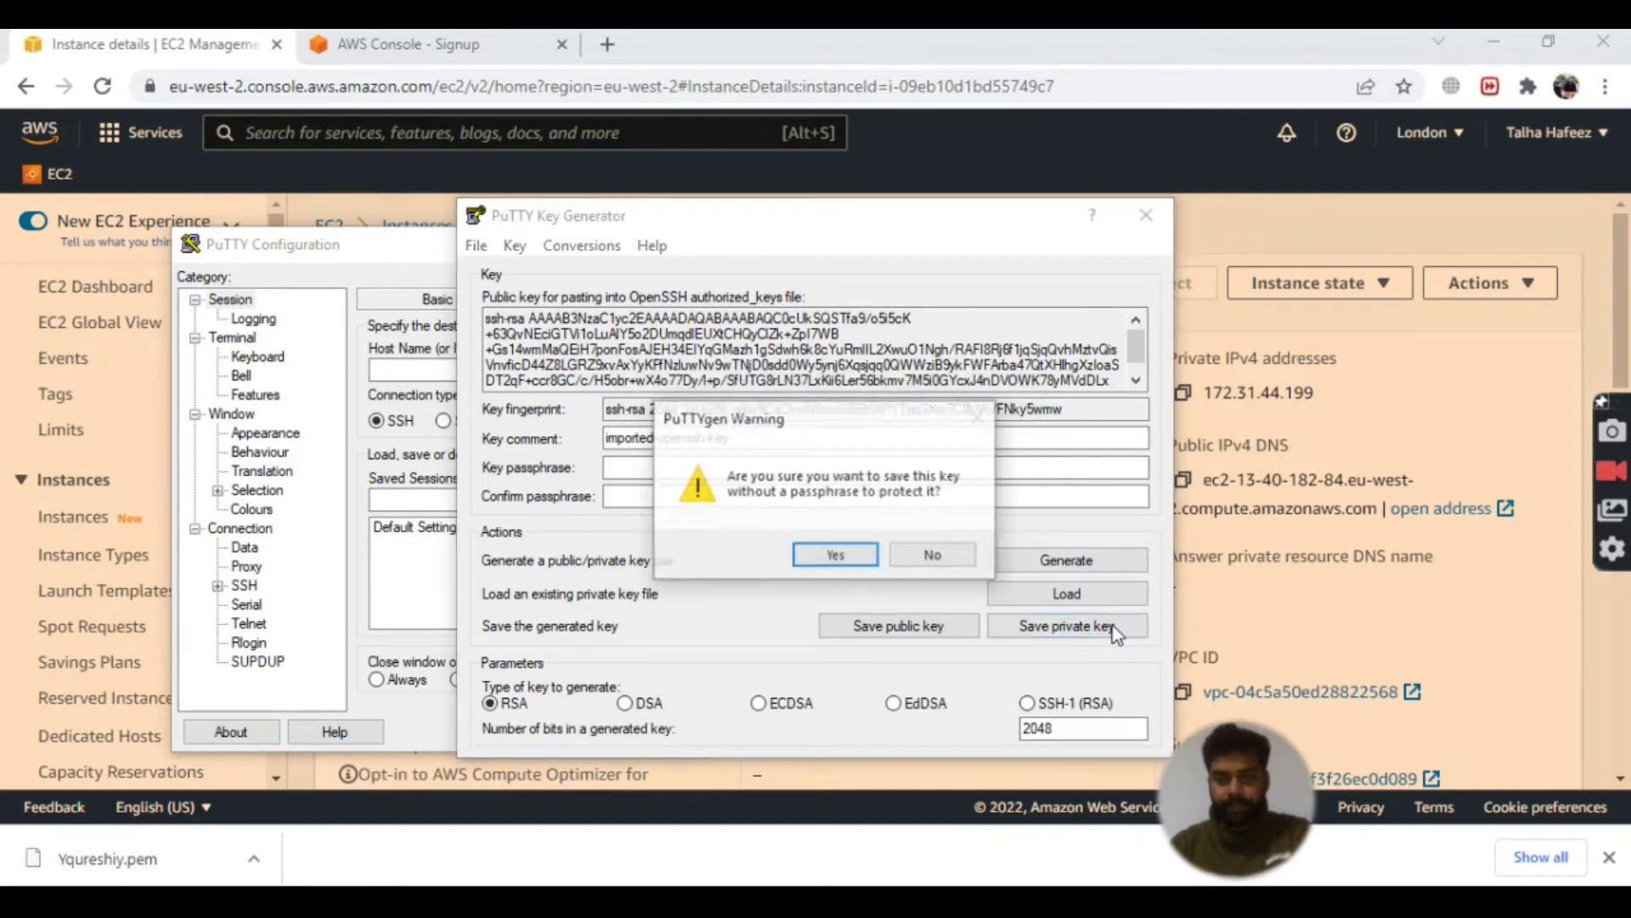
{"action": "left_click", "coordinate": [825, 561]}
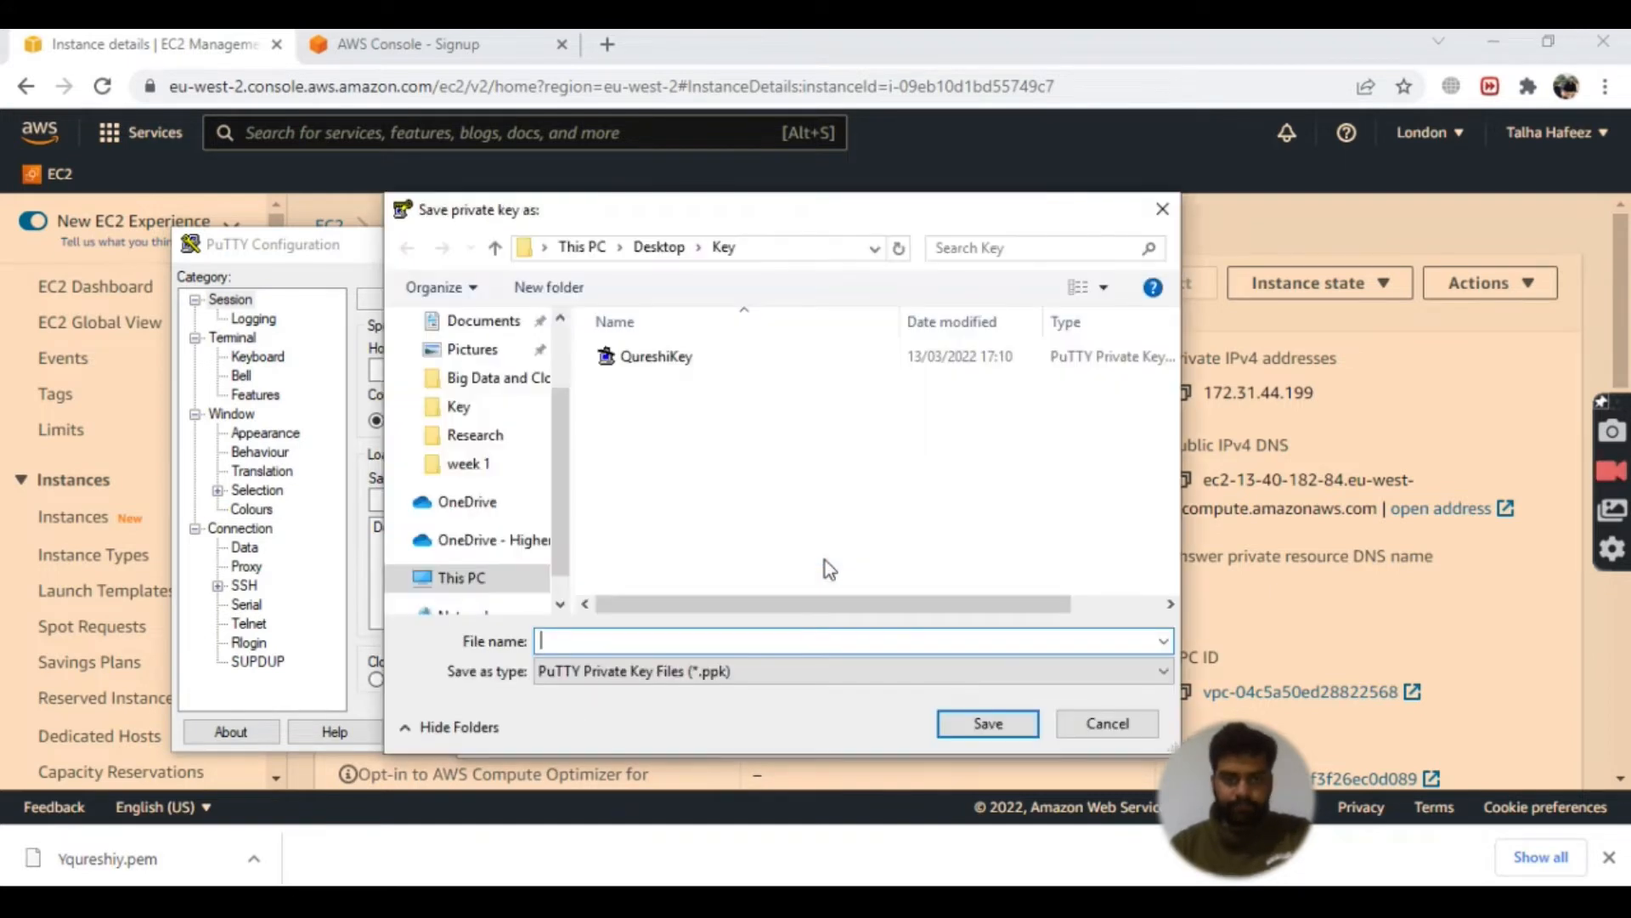
{"action": "type", "text": "y"}
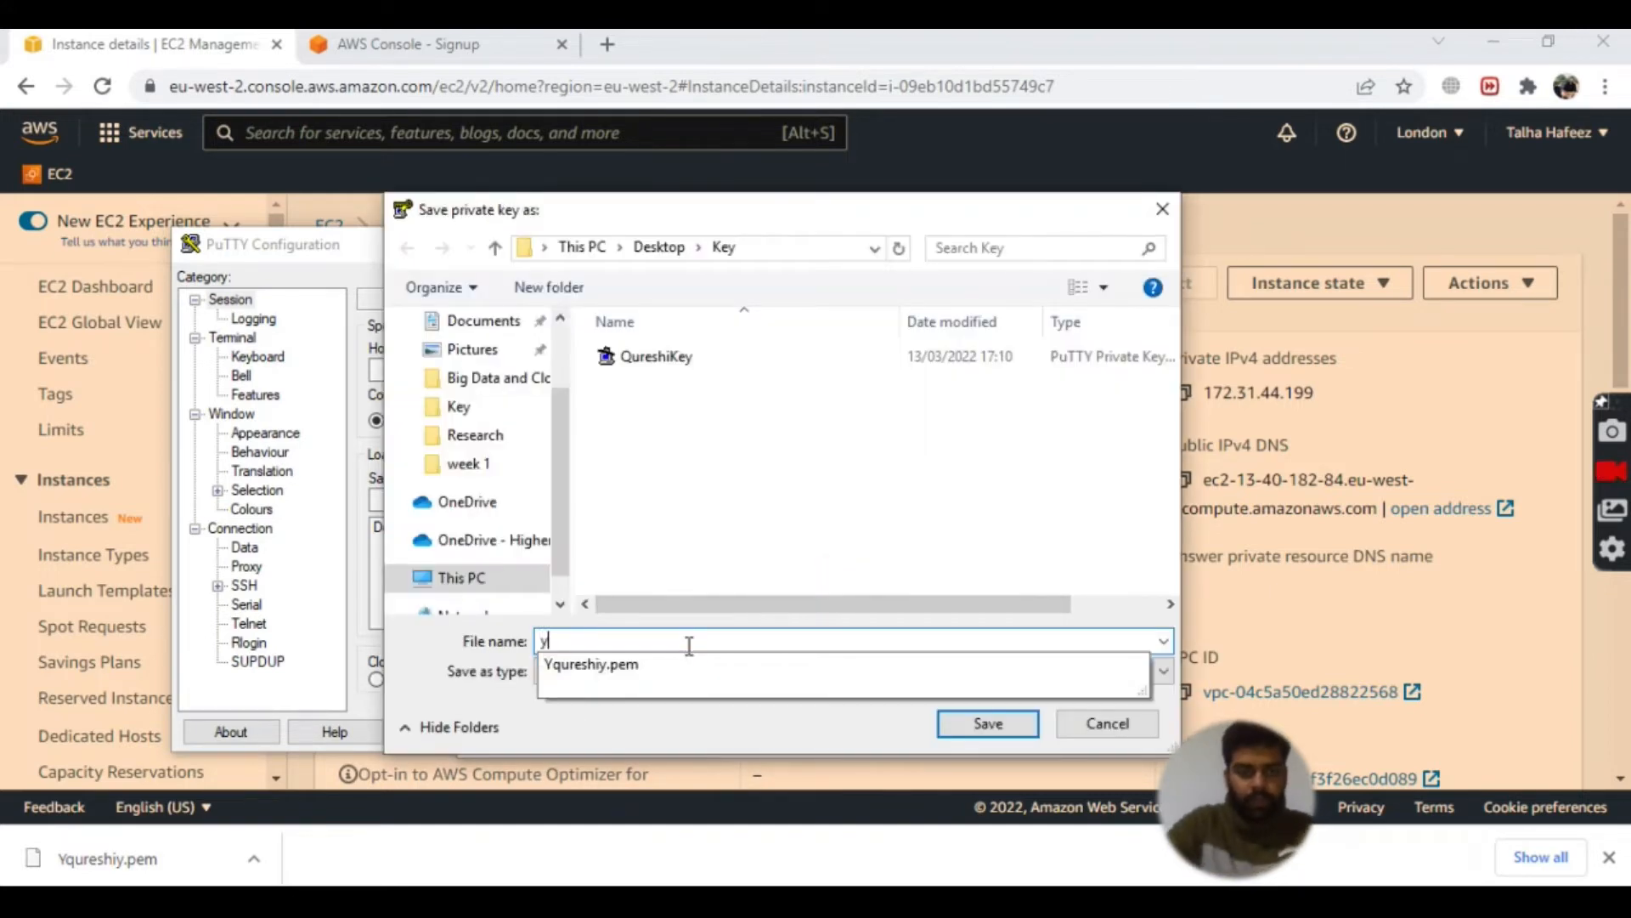
{"action": "type", "text": "qur"}
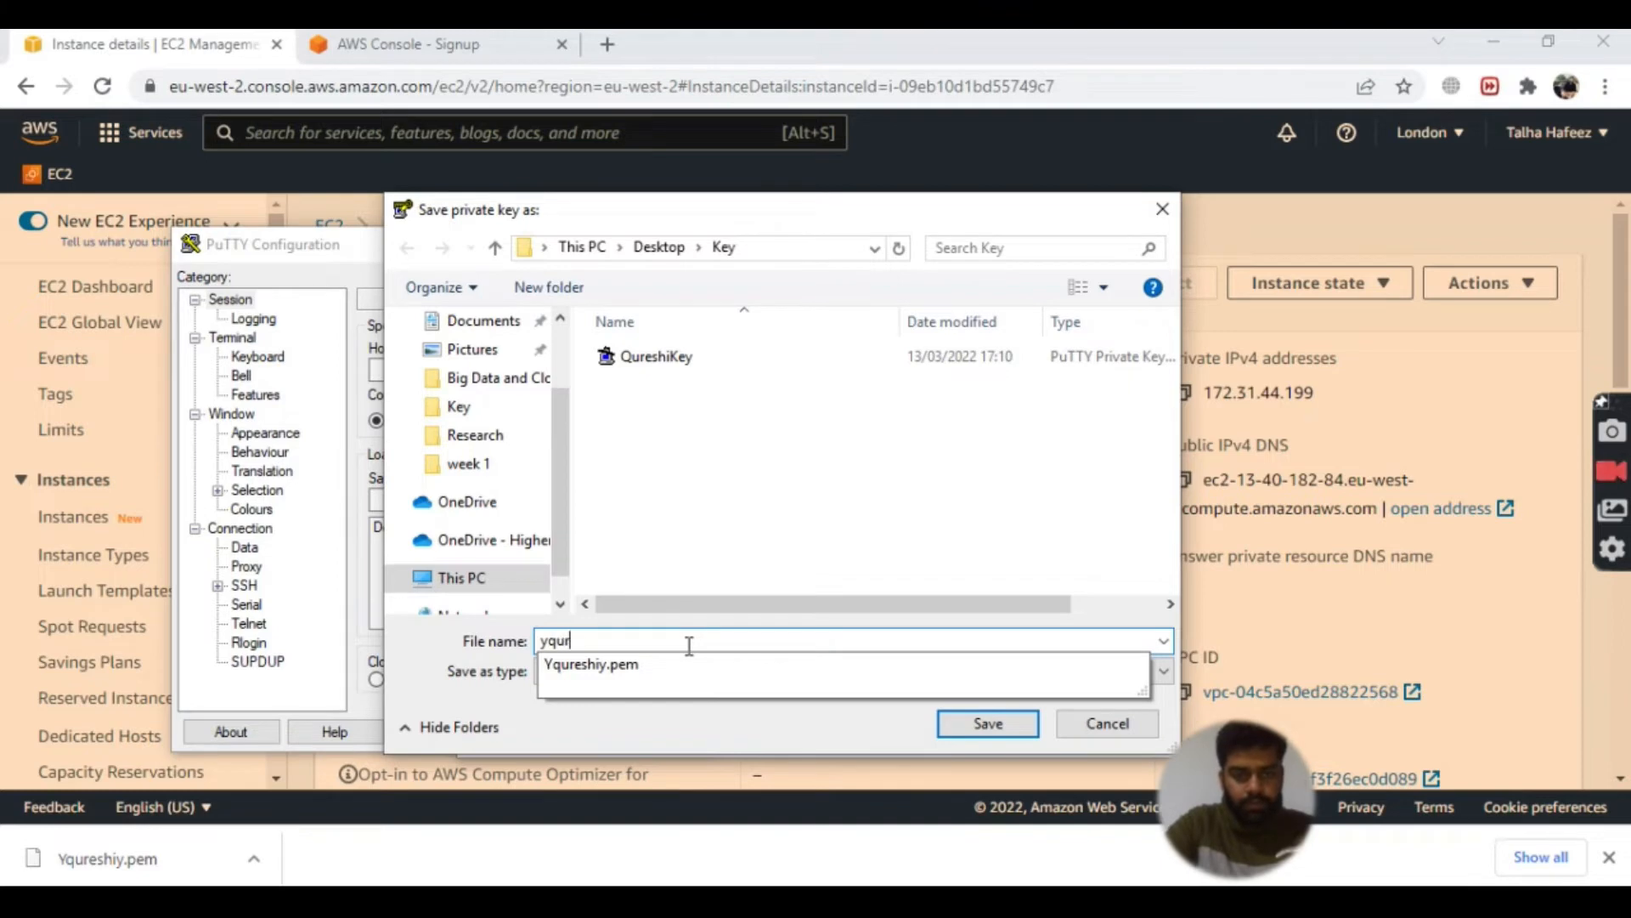
{"action": "type", "text": "eshiy"}
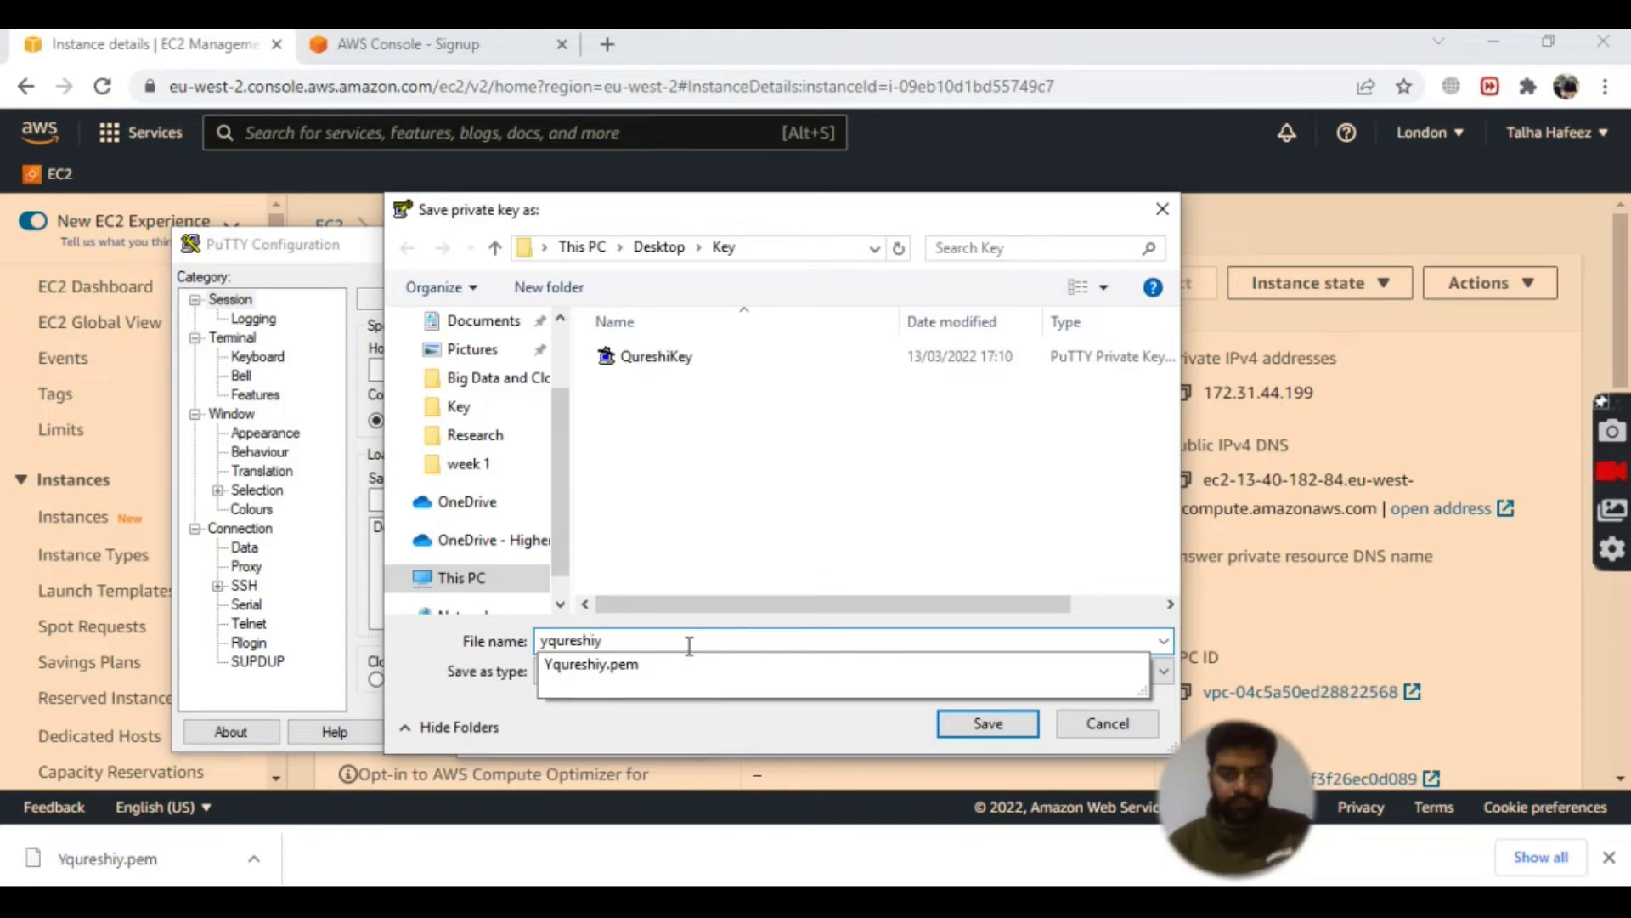
{"action": "left_click", "coordinate": [986, 723]}
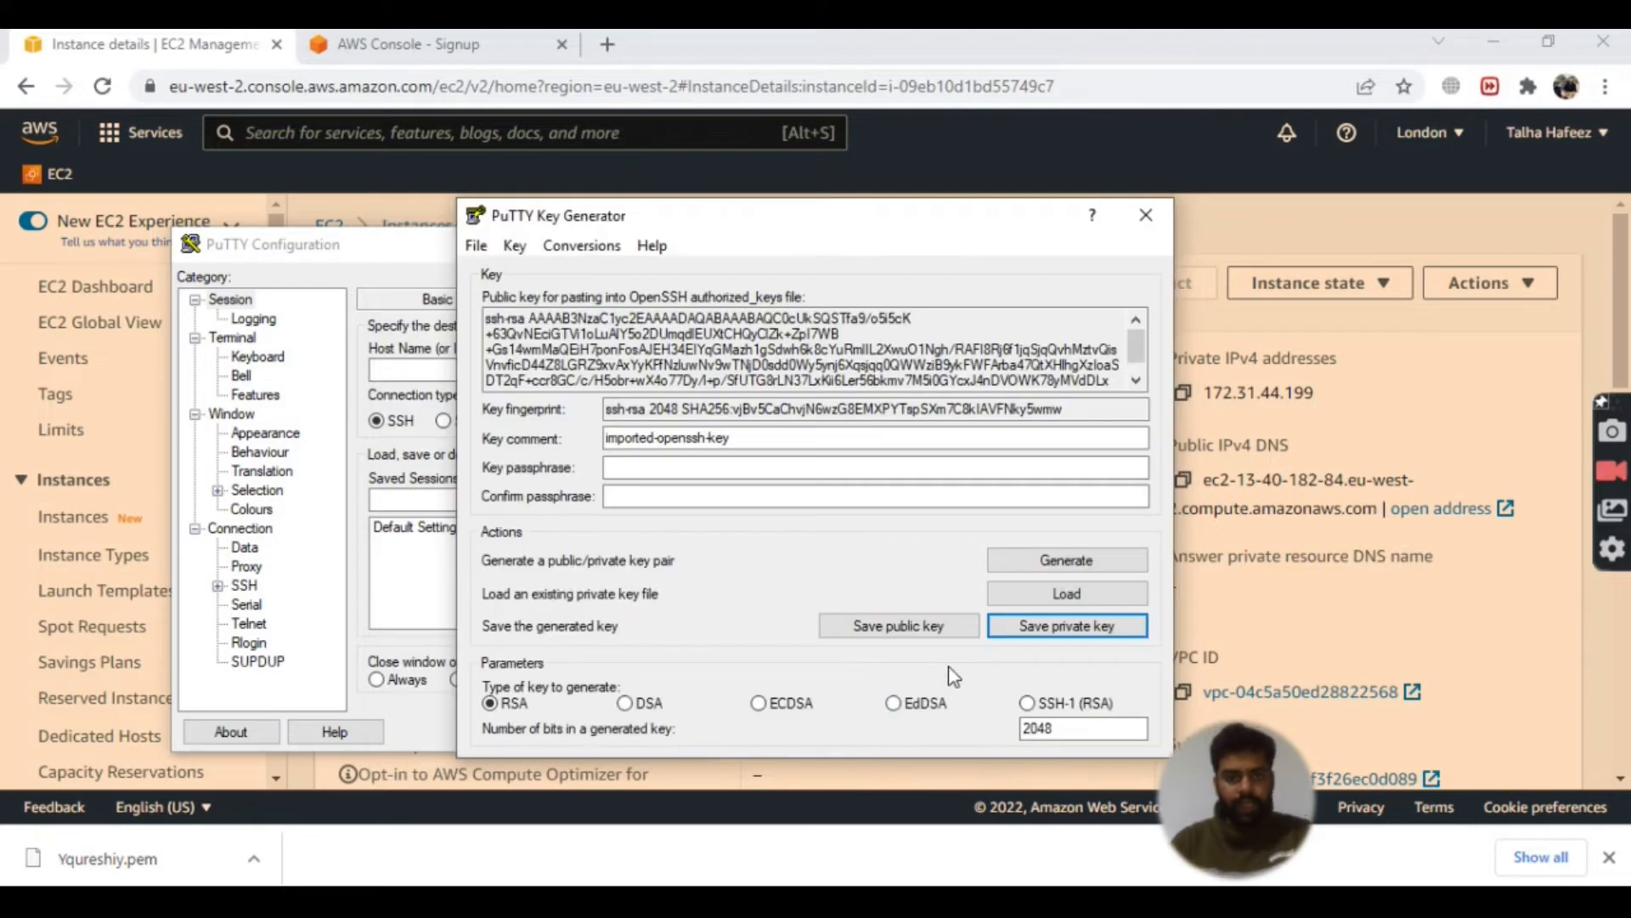
{"action": "left_click", "coordinate": [1142, 219]}
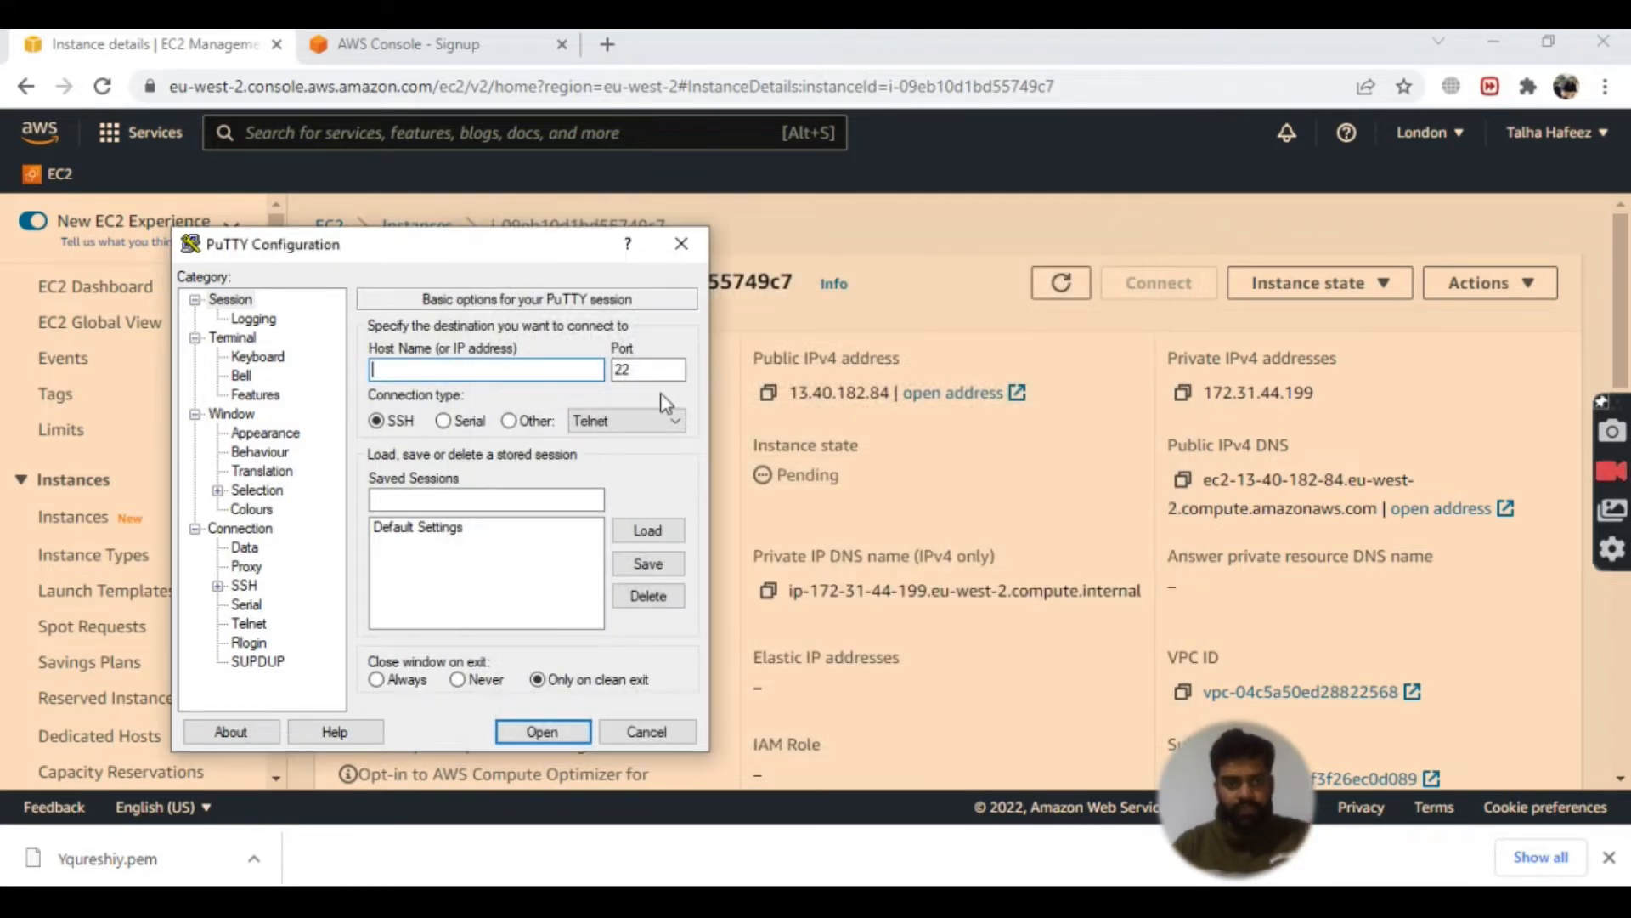
Step: Copy the instance's public IPv4 address, 13.40.182.84, from the EC2 summary into PuTTY as the host name
{"action": "left_click", "coordinate": [772, 395]}
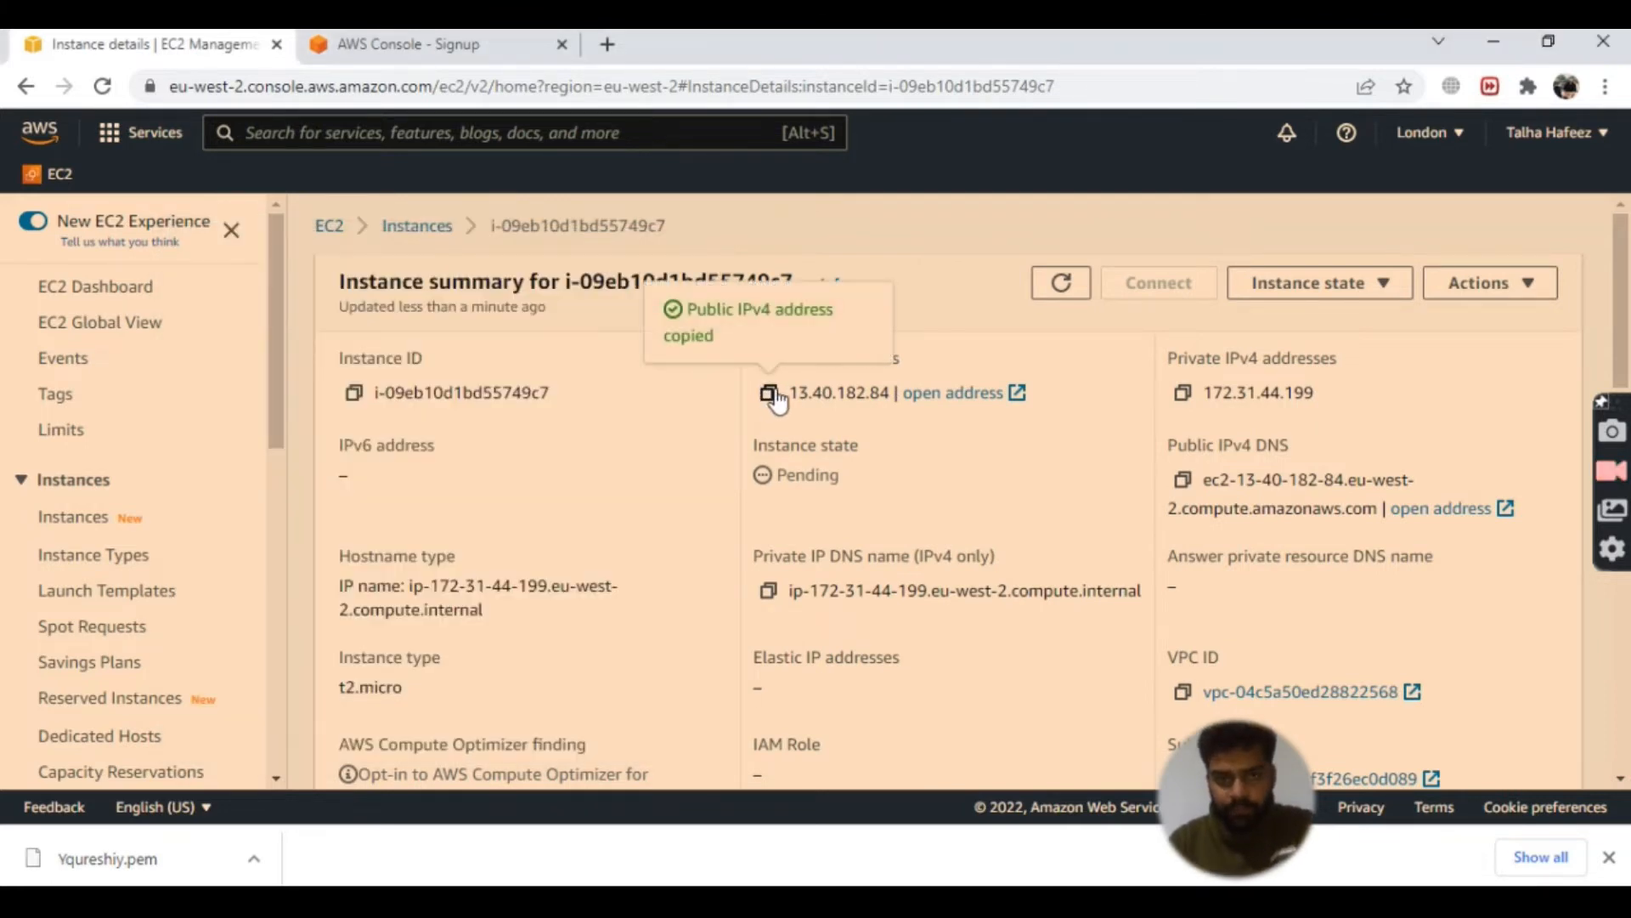
{"action": "key", "text": "alt+Tab"}
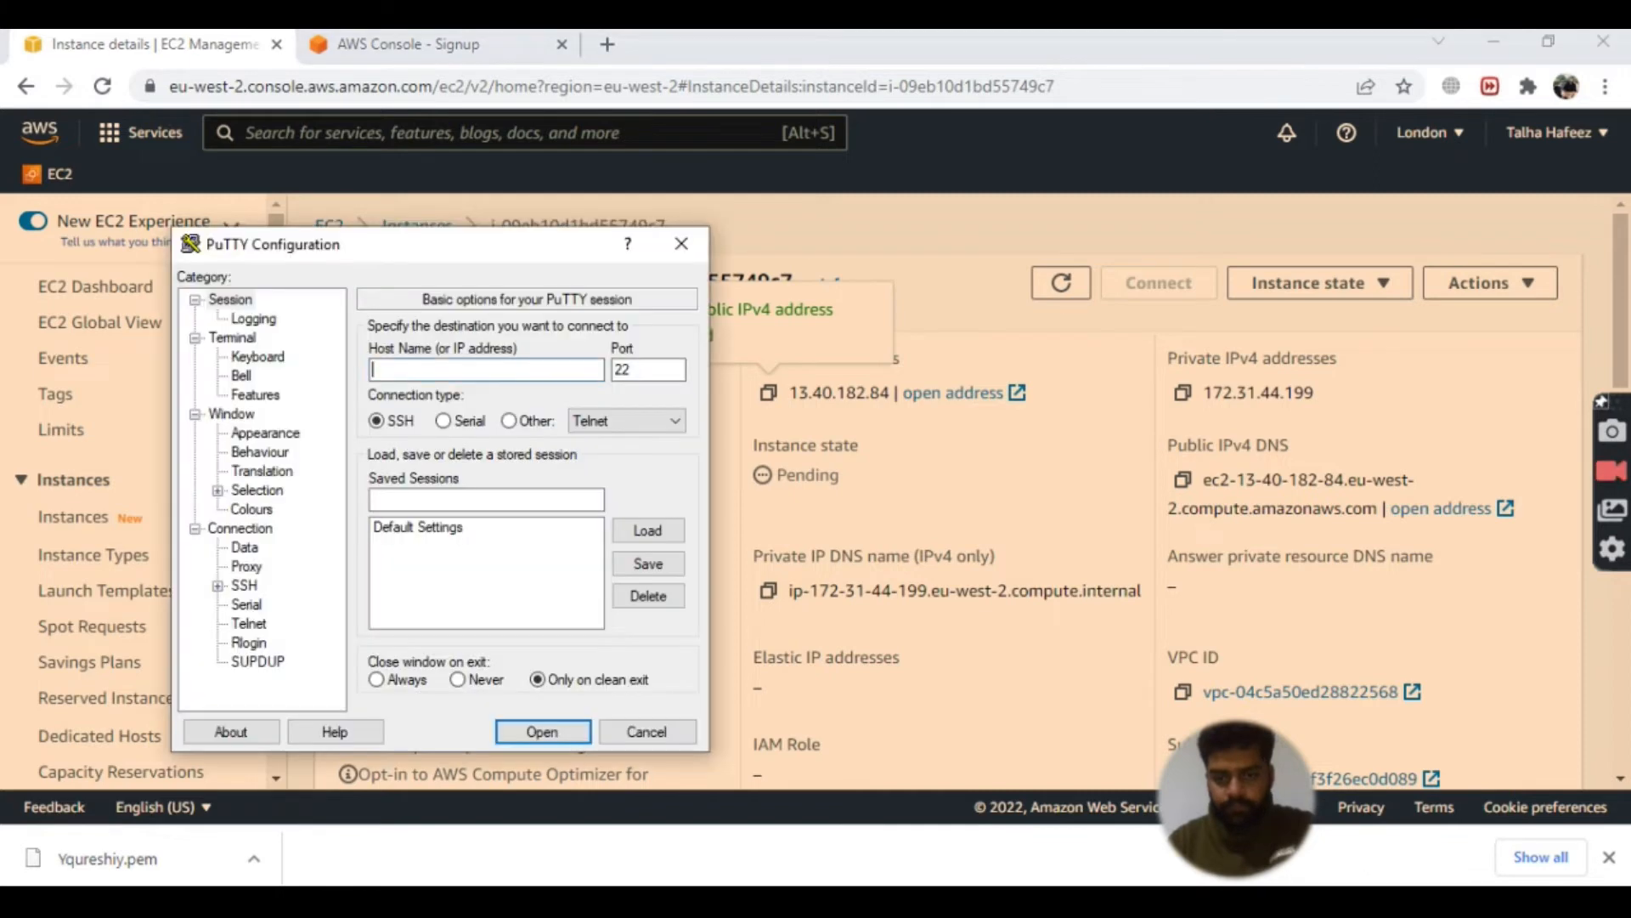
{"action": "right_click", "coordinate": [437, 365]}
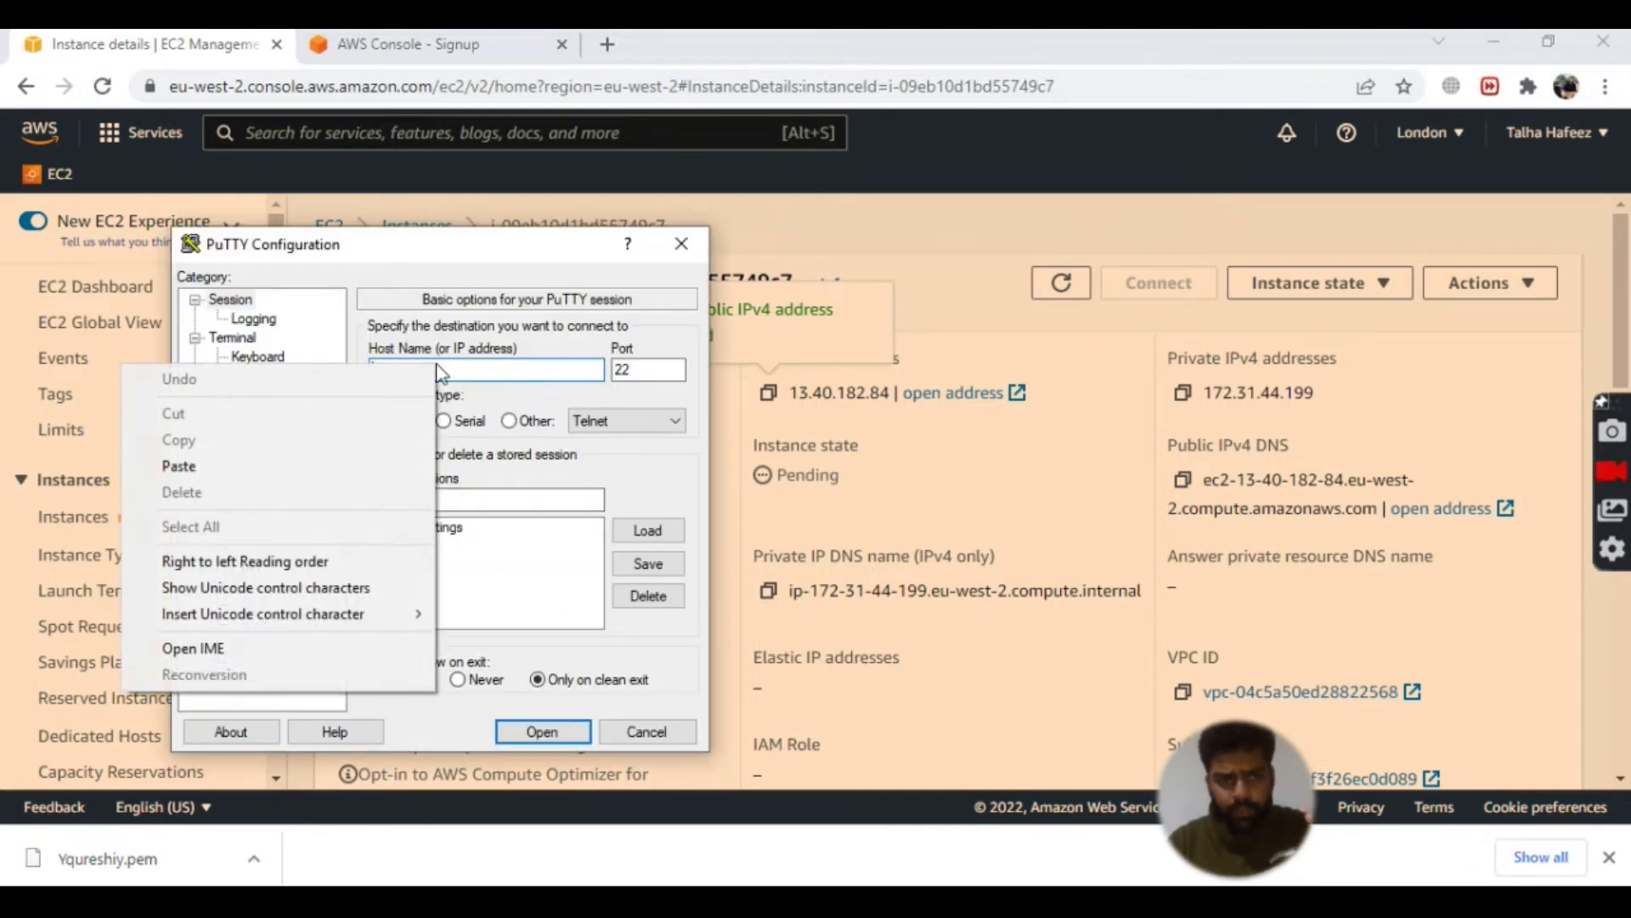
{"action": "left_click", "coordinate": [263, 466]}
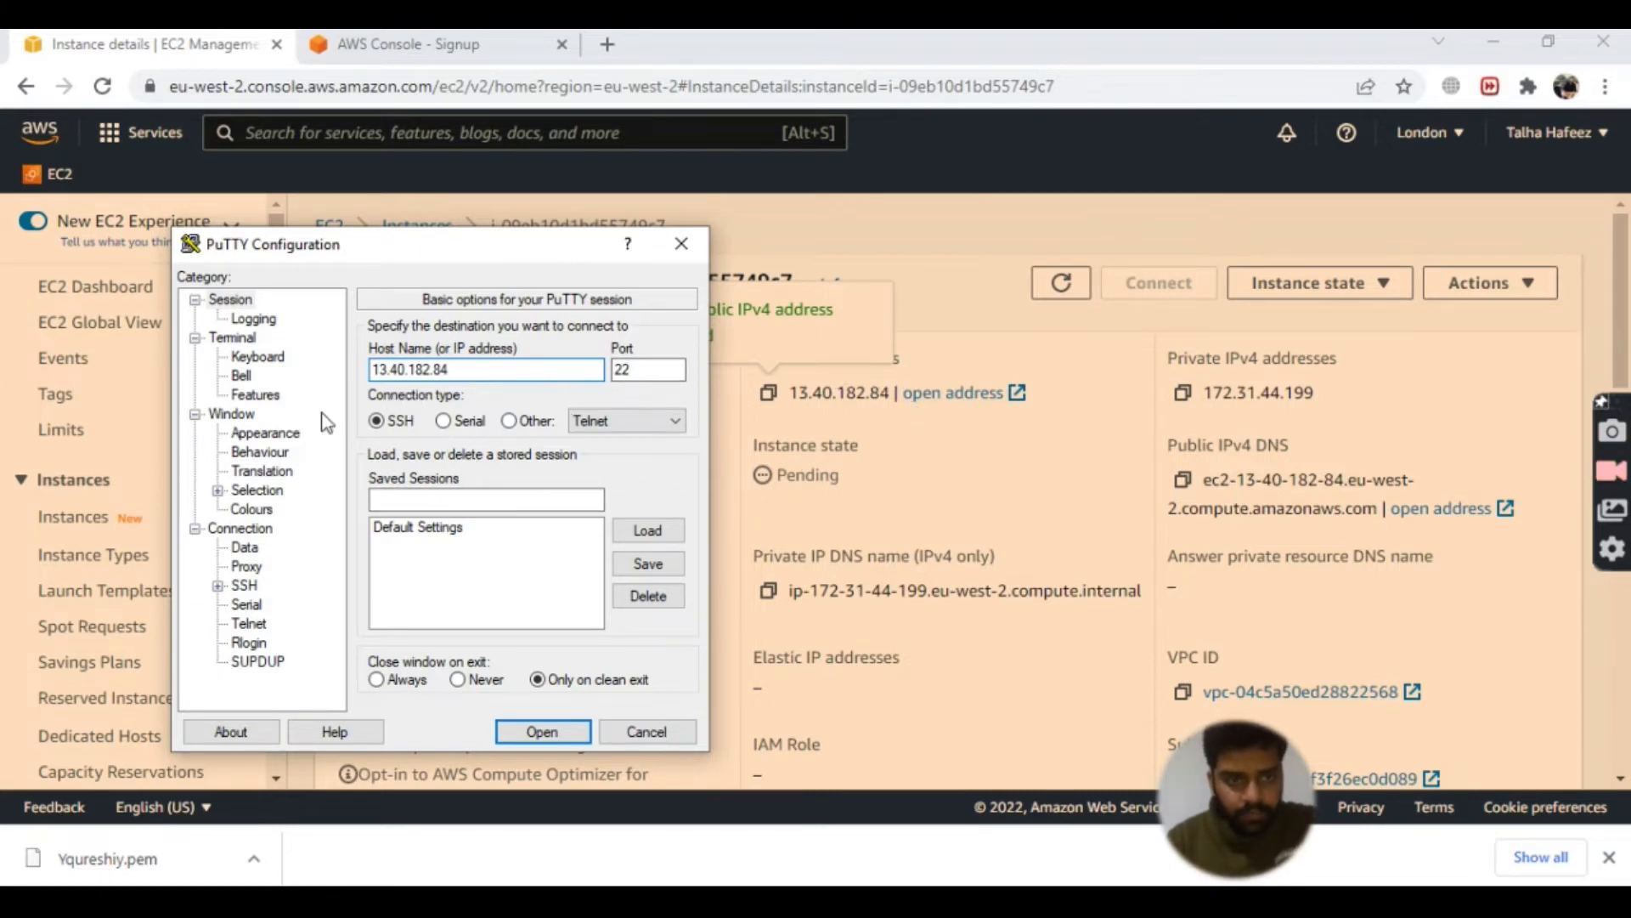
Step: Set the yqureshiy .ppk file from the Key folder as the private key for PuTTY's SSH authentication
{"action": "left_click", "coordinate": [218, 586]}
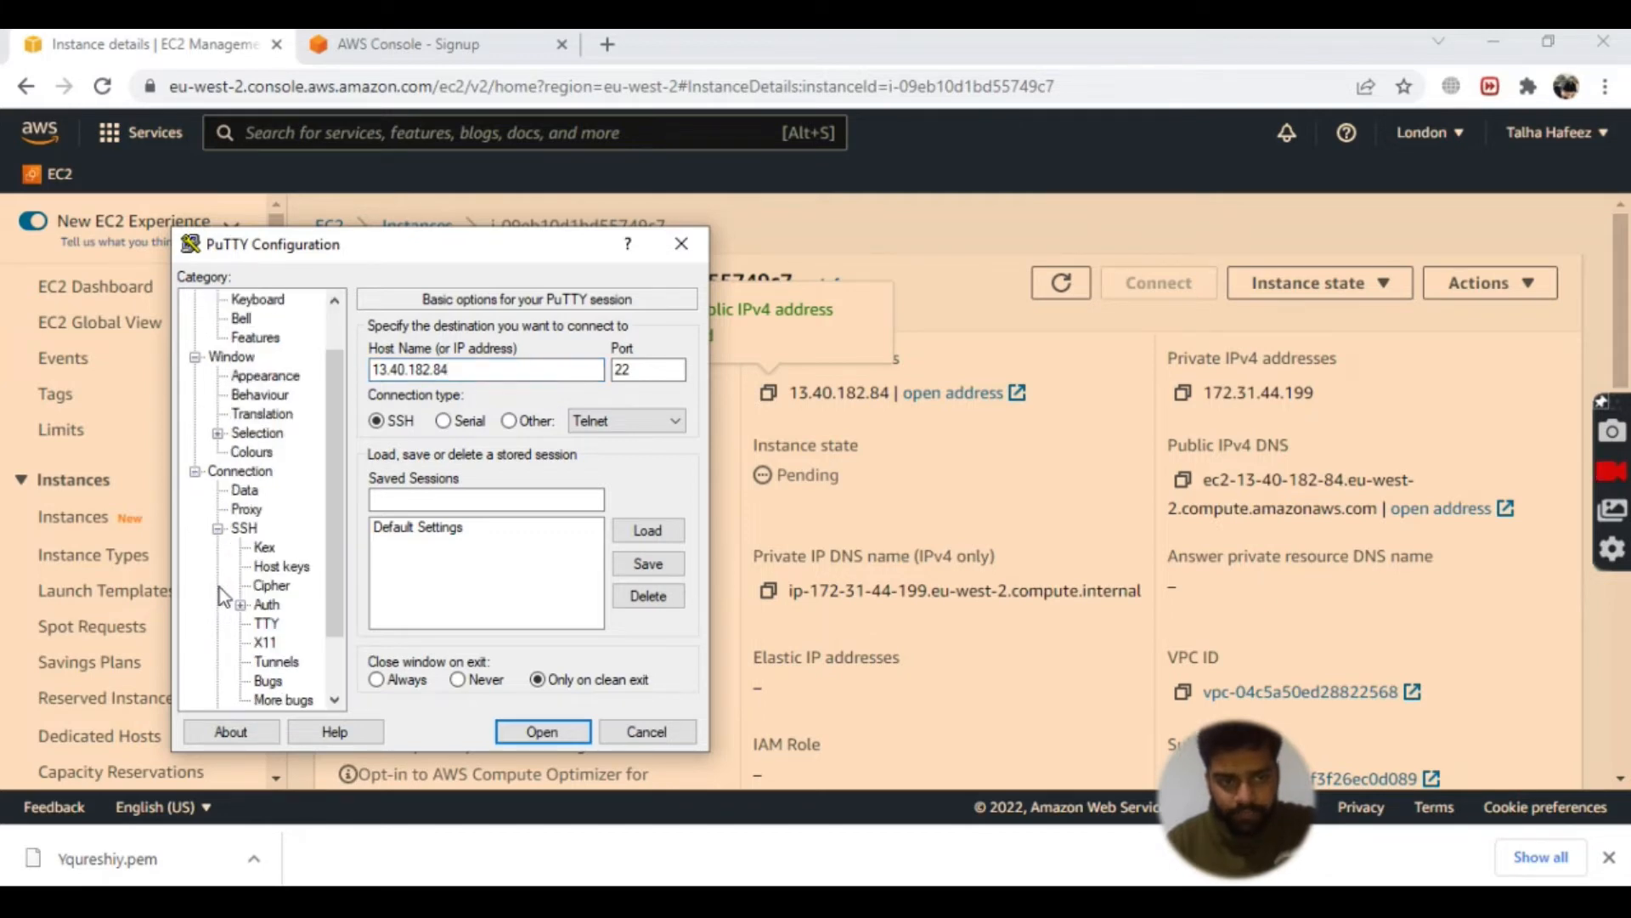
{"action": "left_click", "coordinate": [268, 605]}
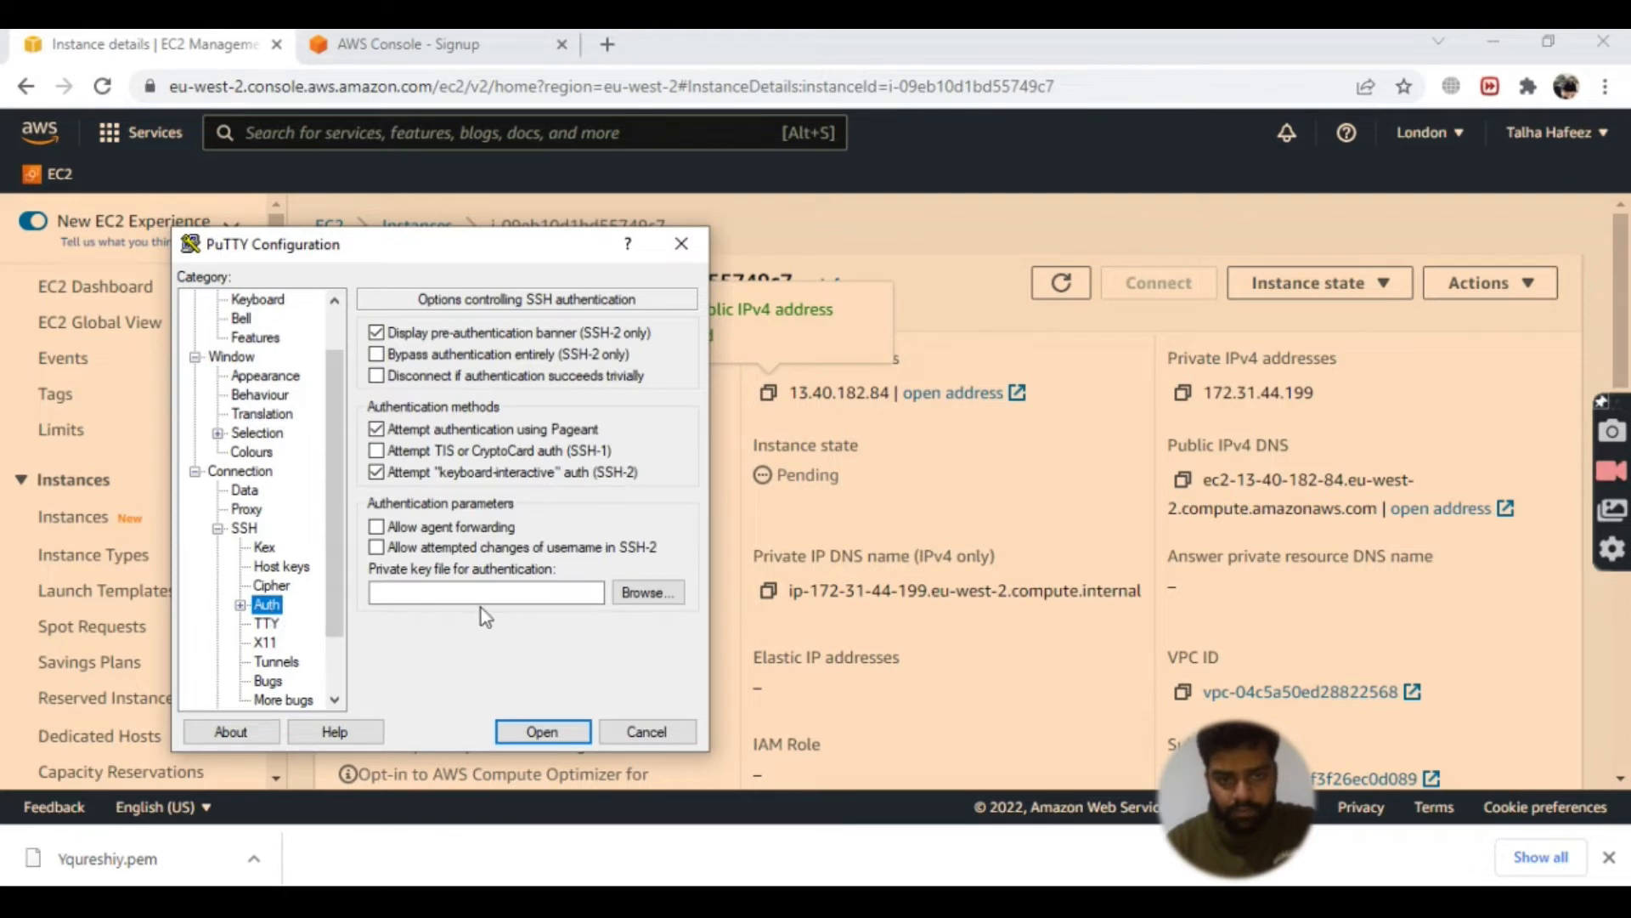
{"action": "left_click", "coordinate": [644, 594]}
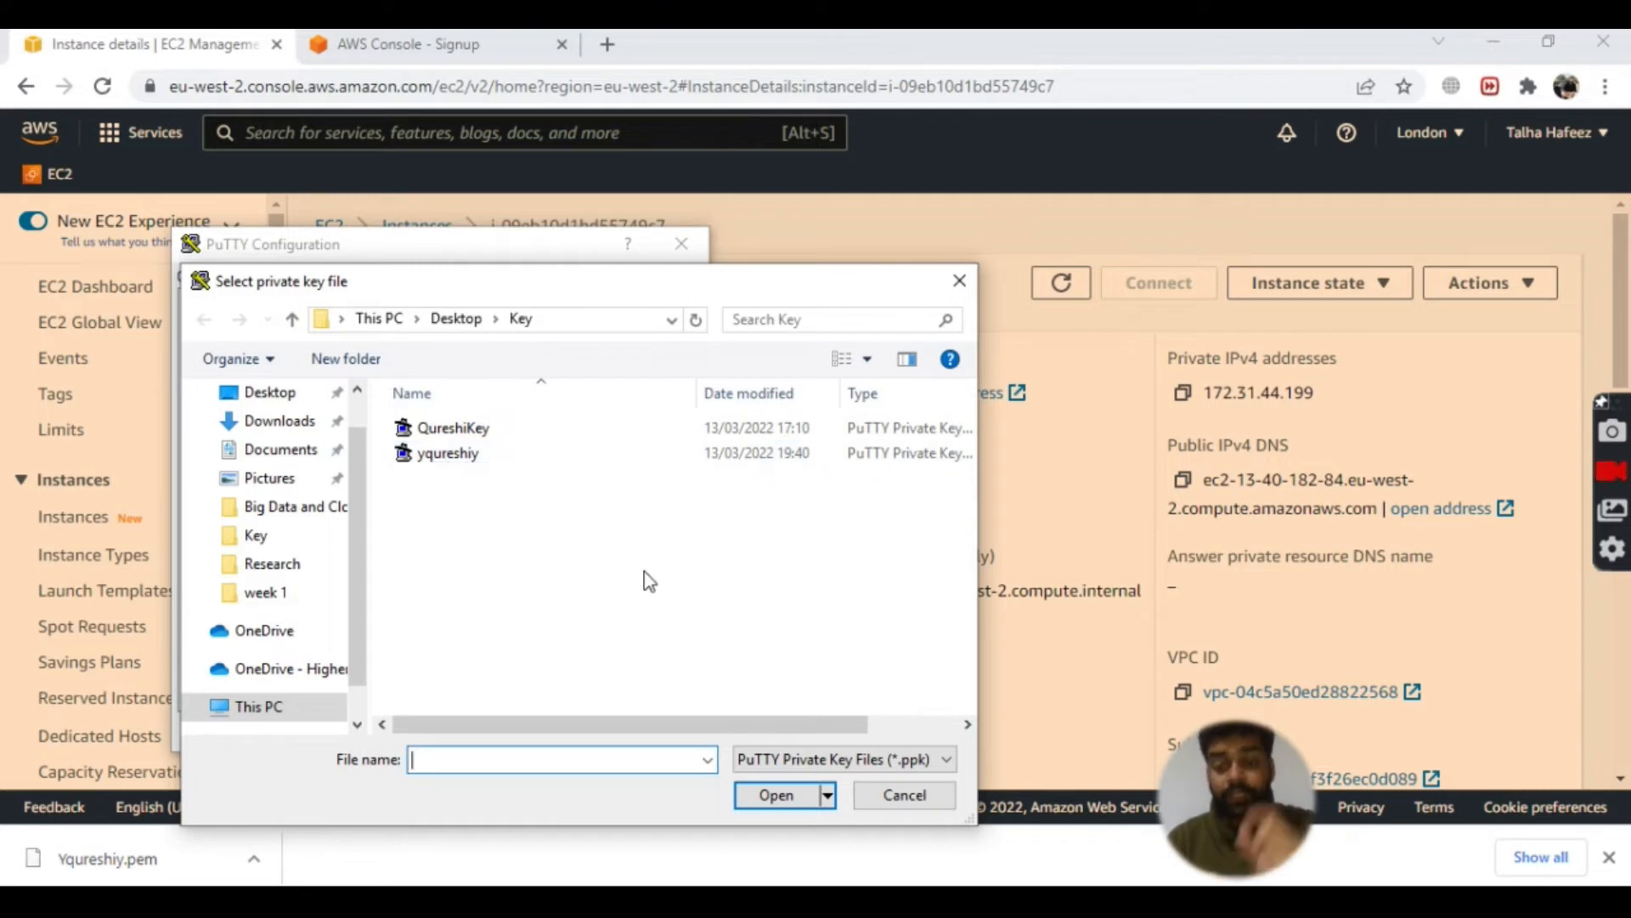
{"action": "left_click", "coordinate": [448, 459]}
{"action": "left_click", "coordinate": [790, 795]}
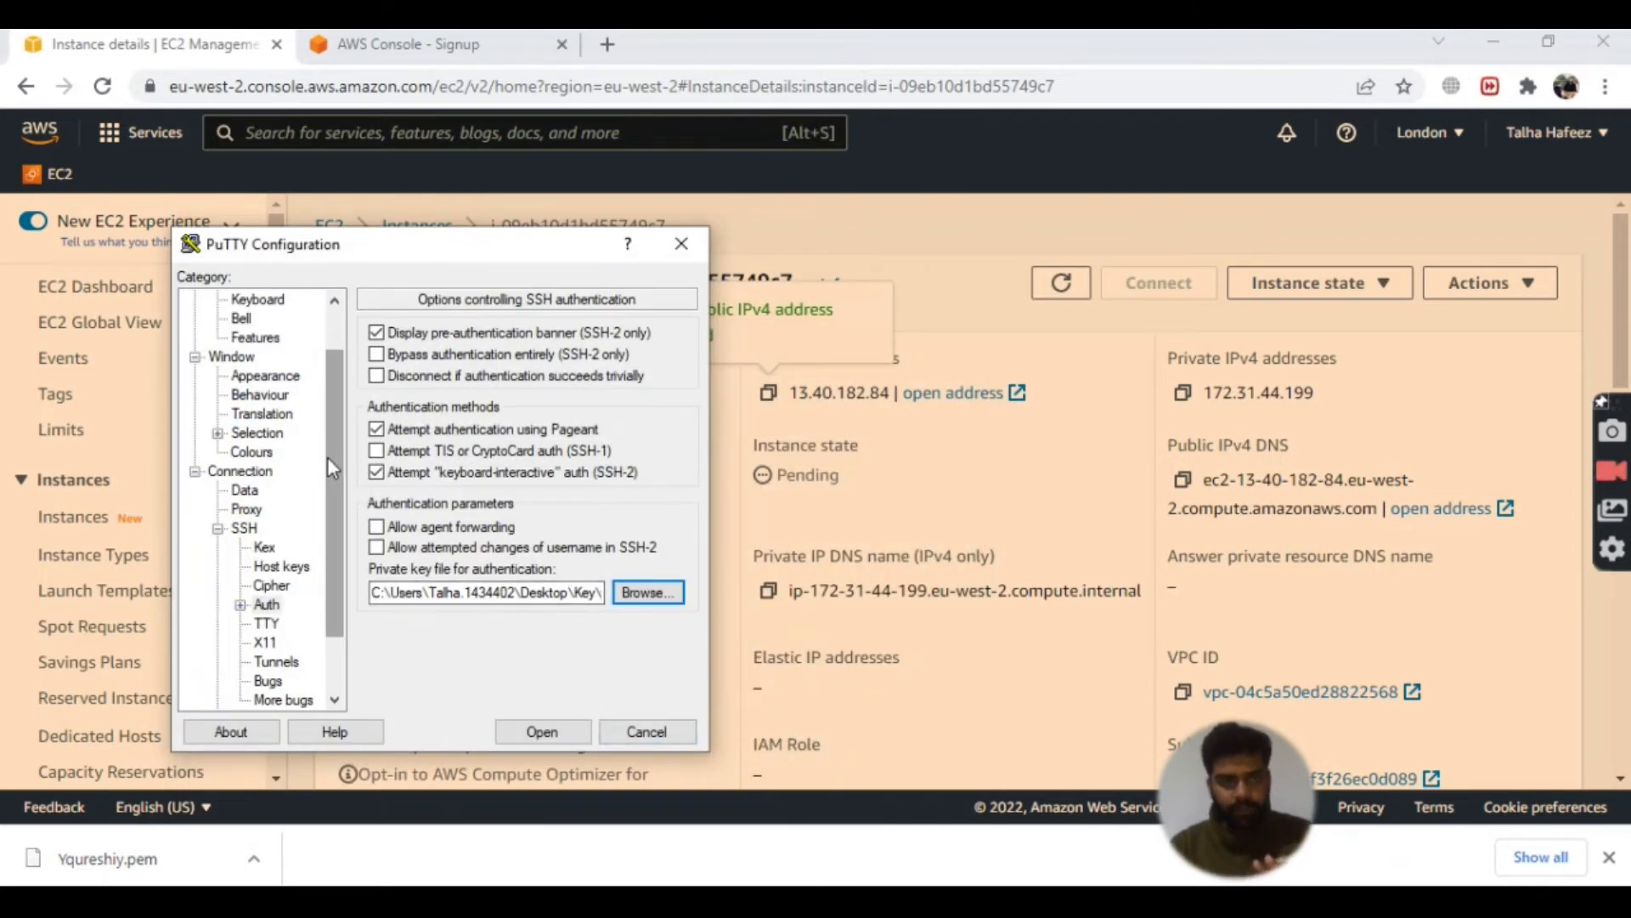
Step: Return to the session settings, open the SSH connection, accept the server's host key and log in as ubuntu
{"action": "left_click_drag", "start_coordinate": [328, 456], "coordinate": [356, 365]}
{"action": "left_click", "coordinate": [229, 299]}
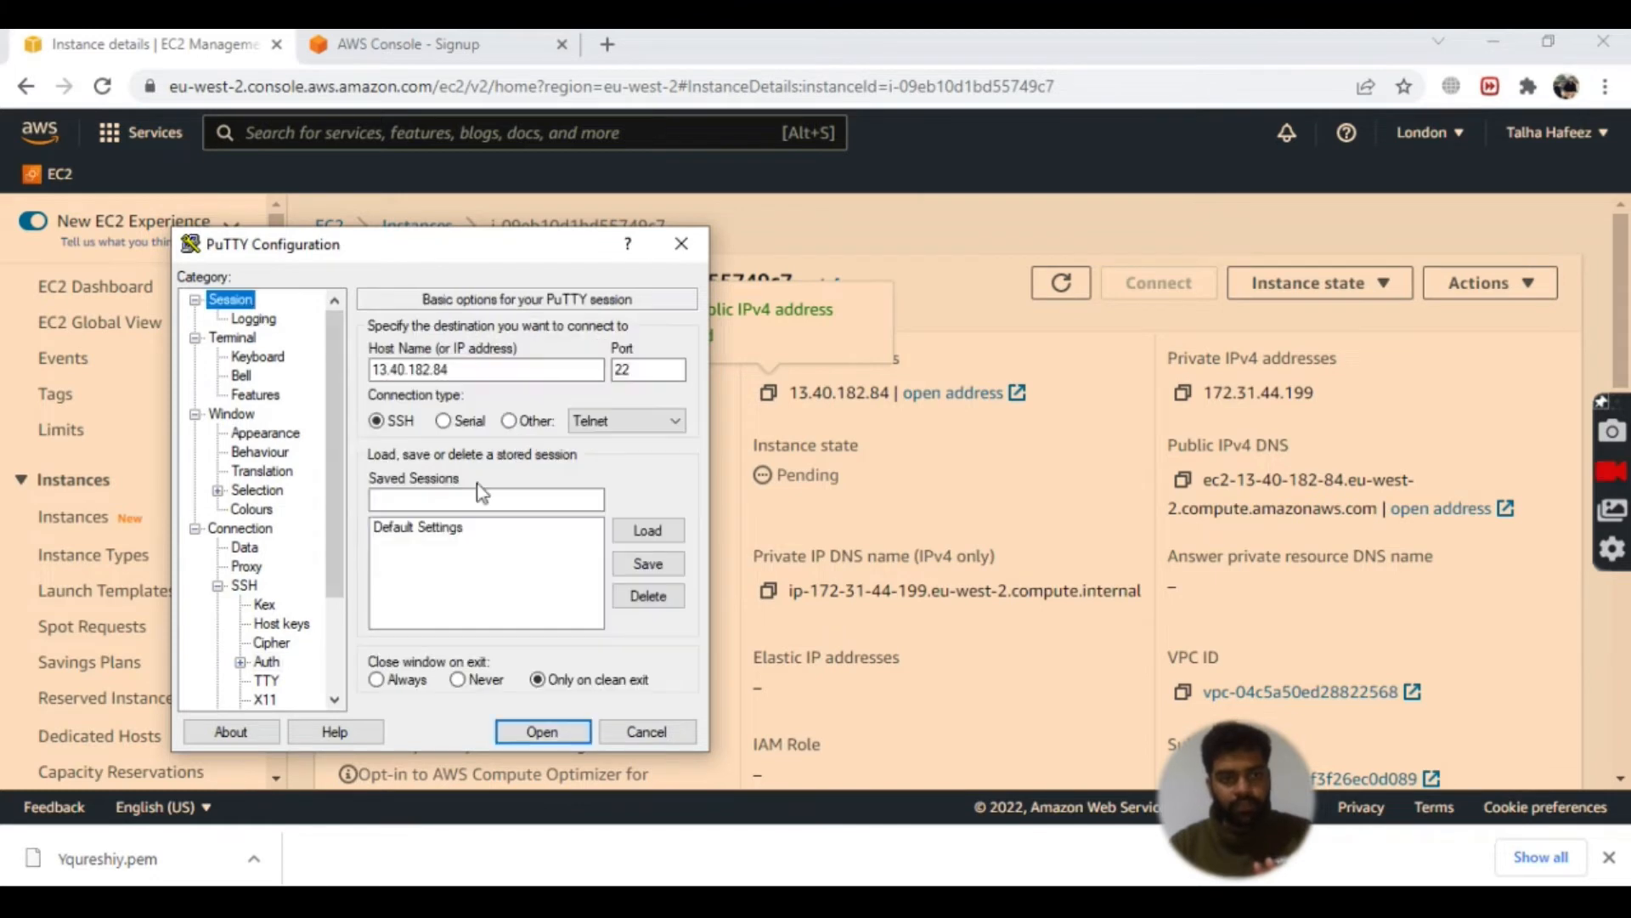
{"action": "left_click", "coordinate": [544, 732]}
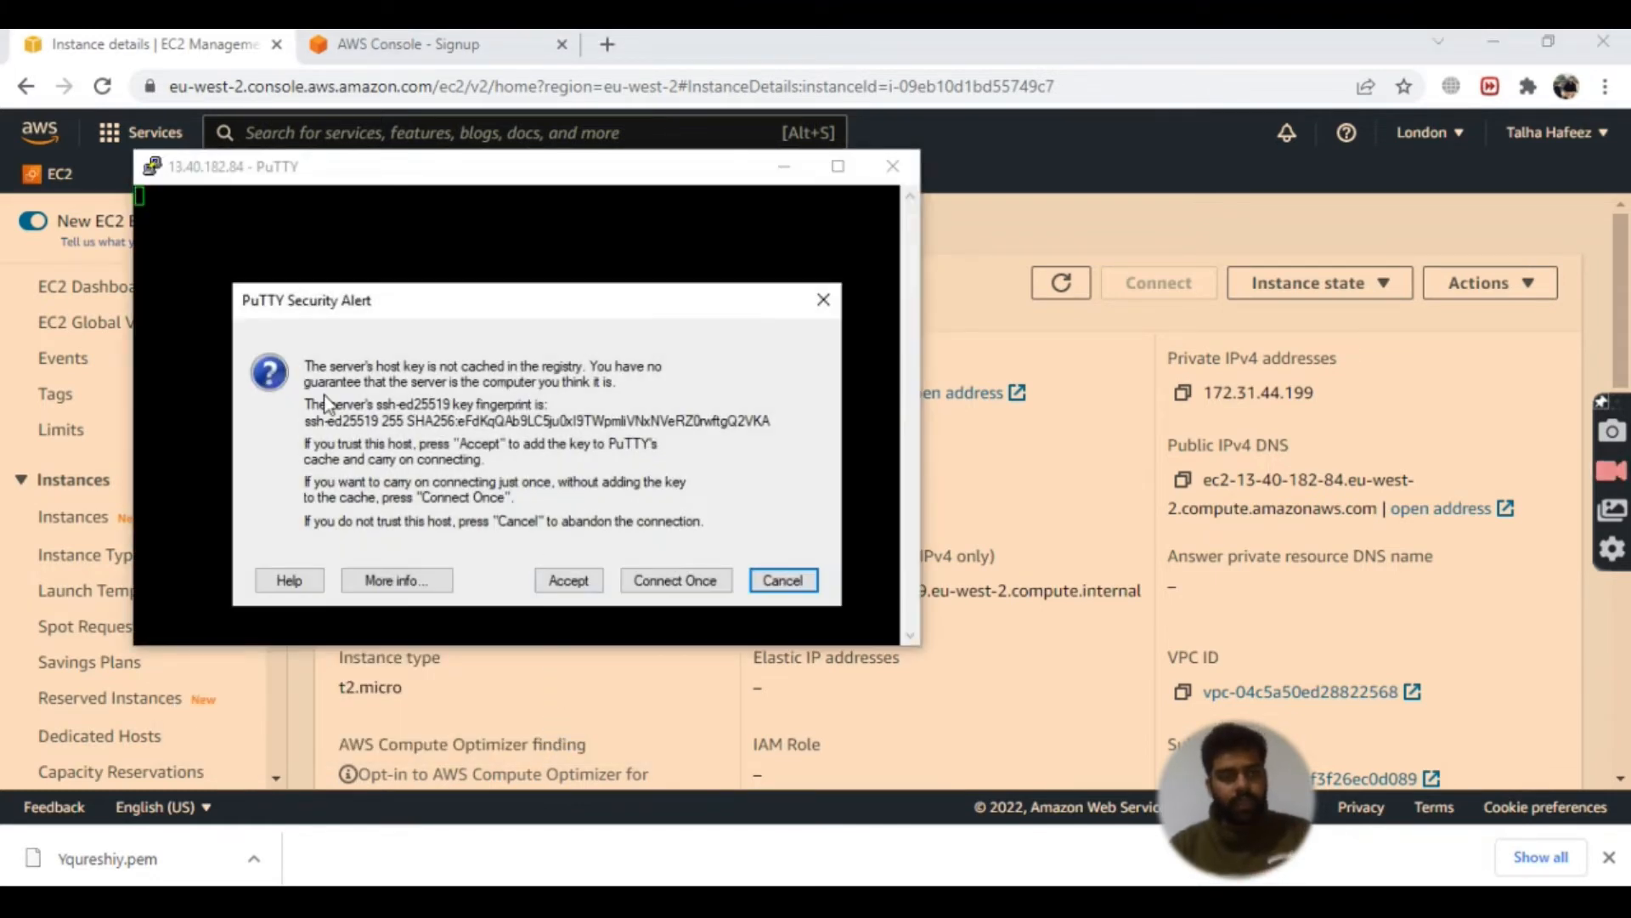
{"action": "left_click", "coordinate": [566, 580]}
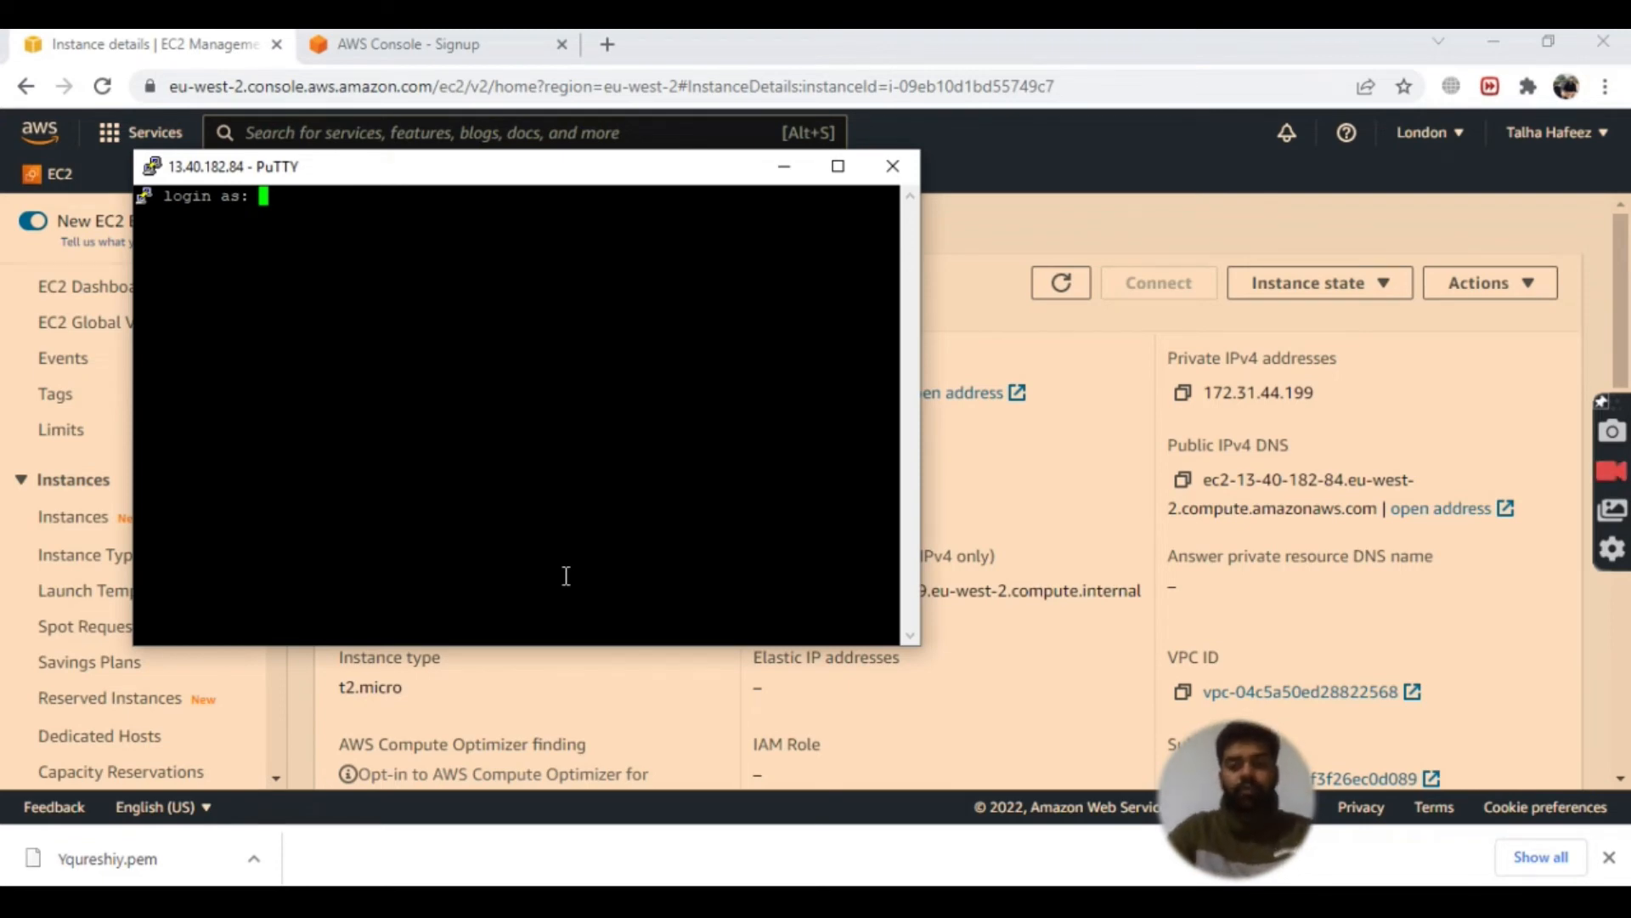
{"action": "type", "text": "ubuntu"}
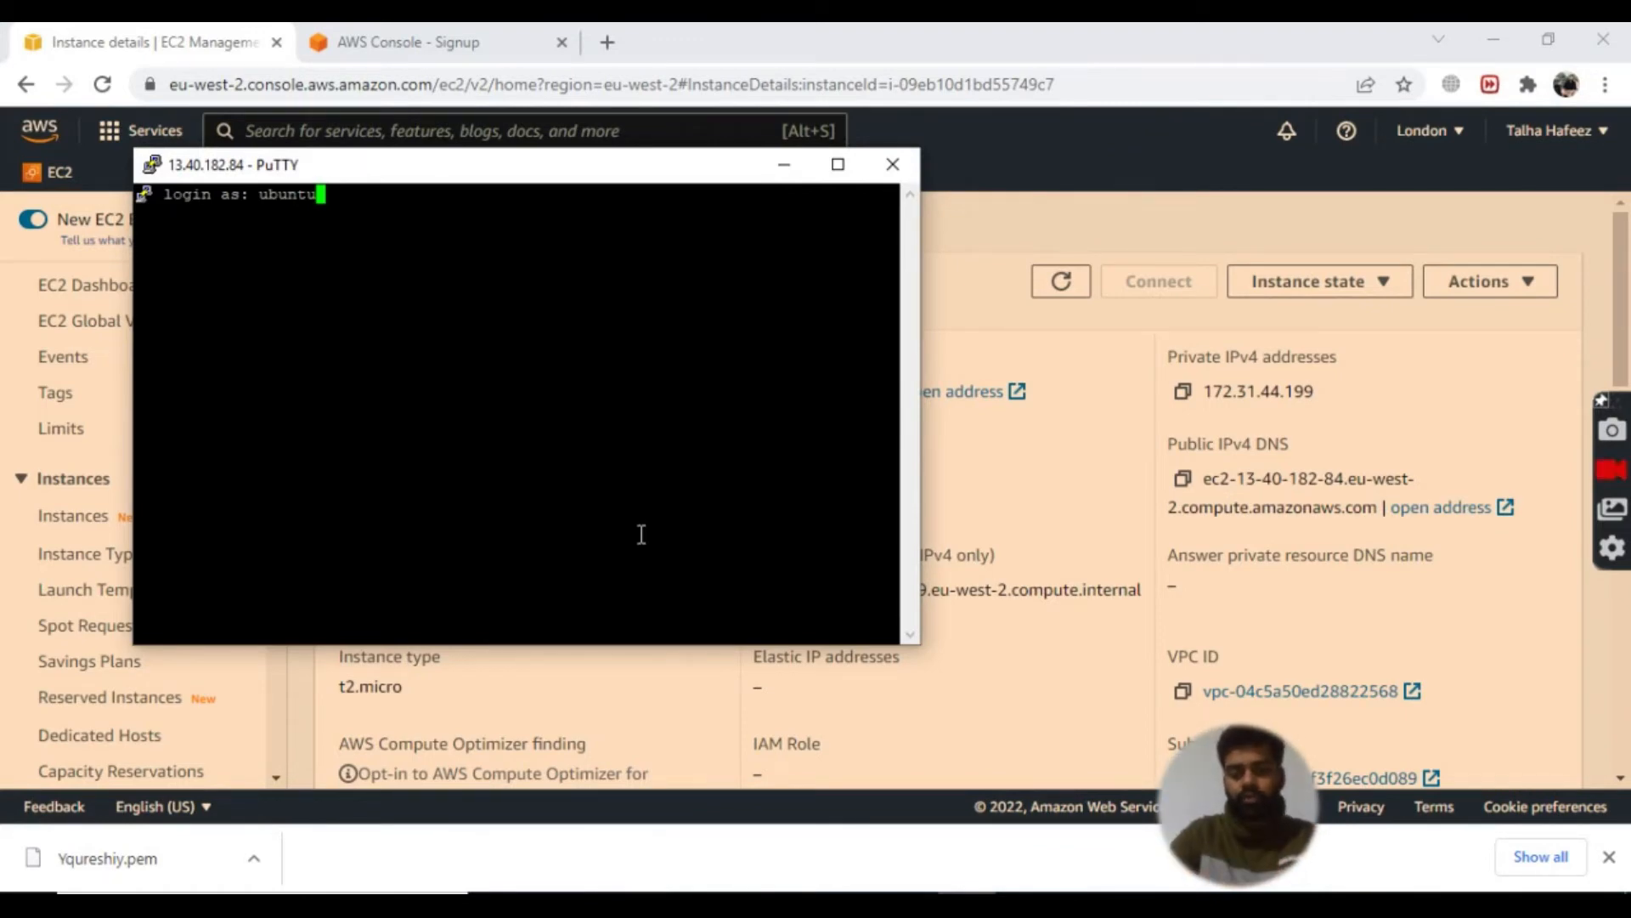
{"action": "key", "text": "Return"}
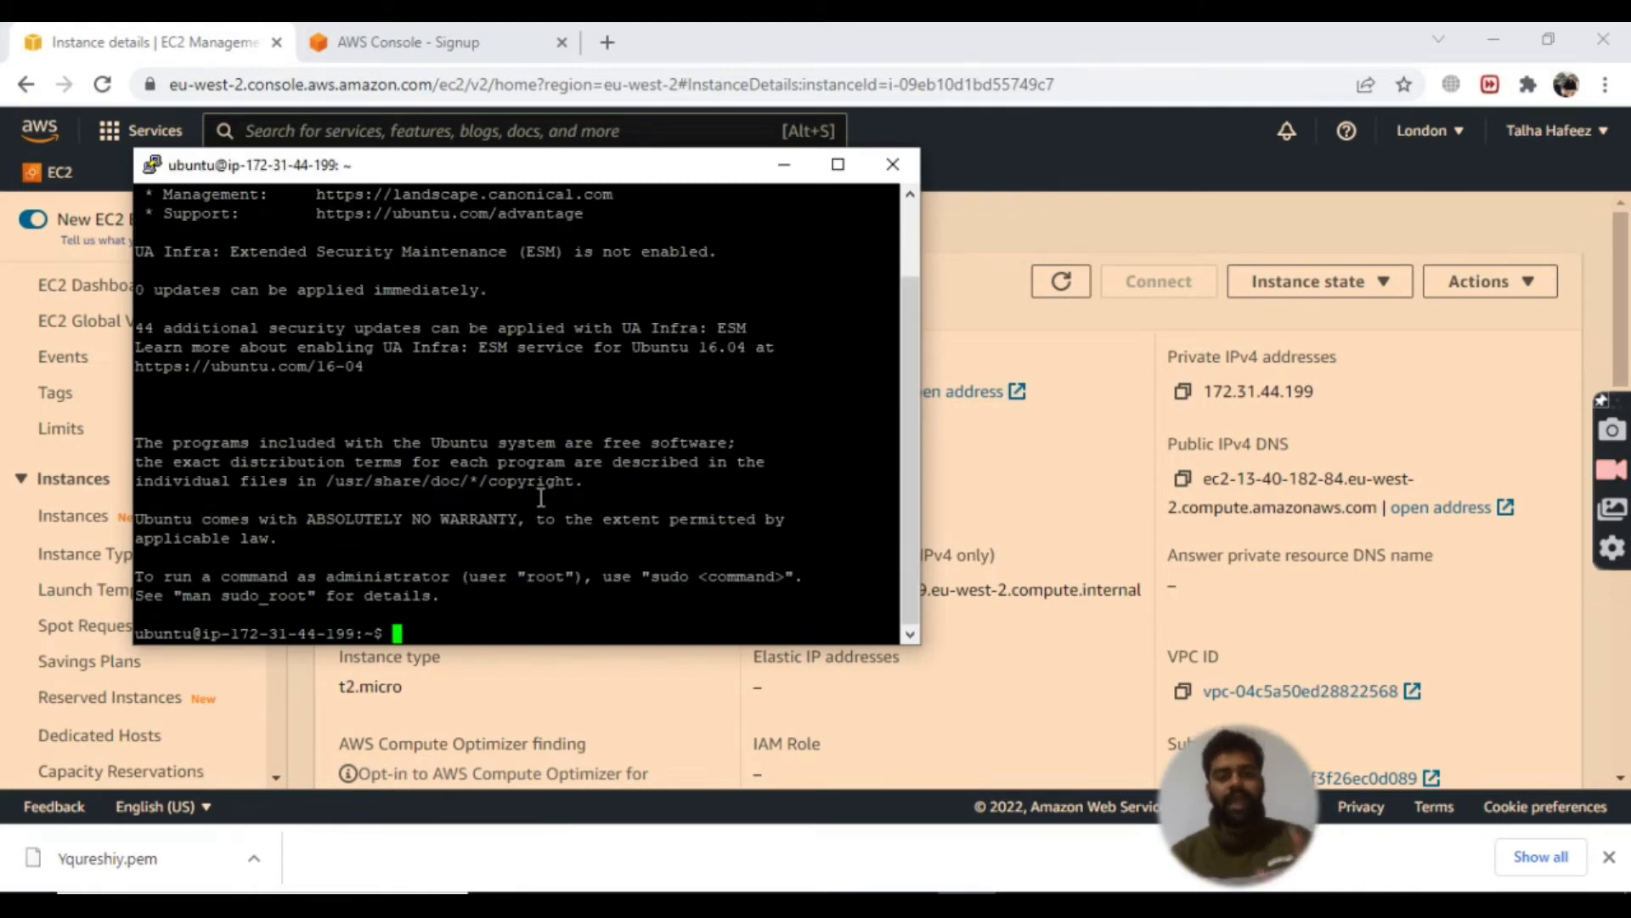
Step: Review the instance's summary and platform details in the EC2 console, and return to the PuTTY terminal
{"action": "left_click", "coordinate": [1119, 496]}
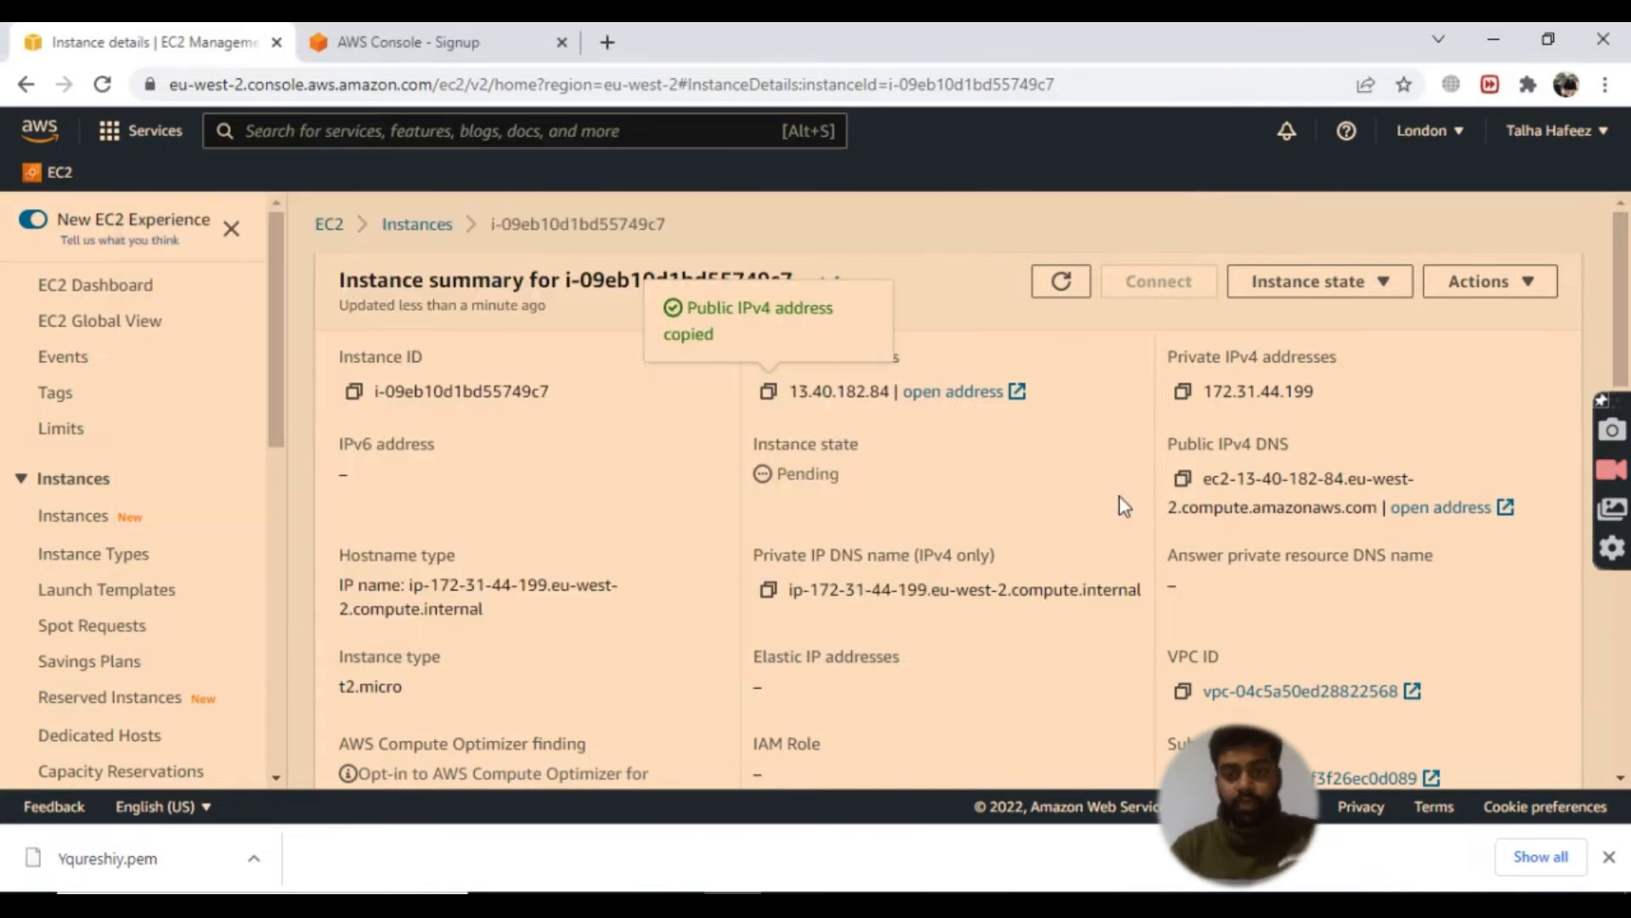
{"action": "scroll", "coordinate": [672, 564], "scroll_direction": "down", "scroll_amount": 5}
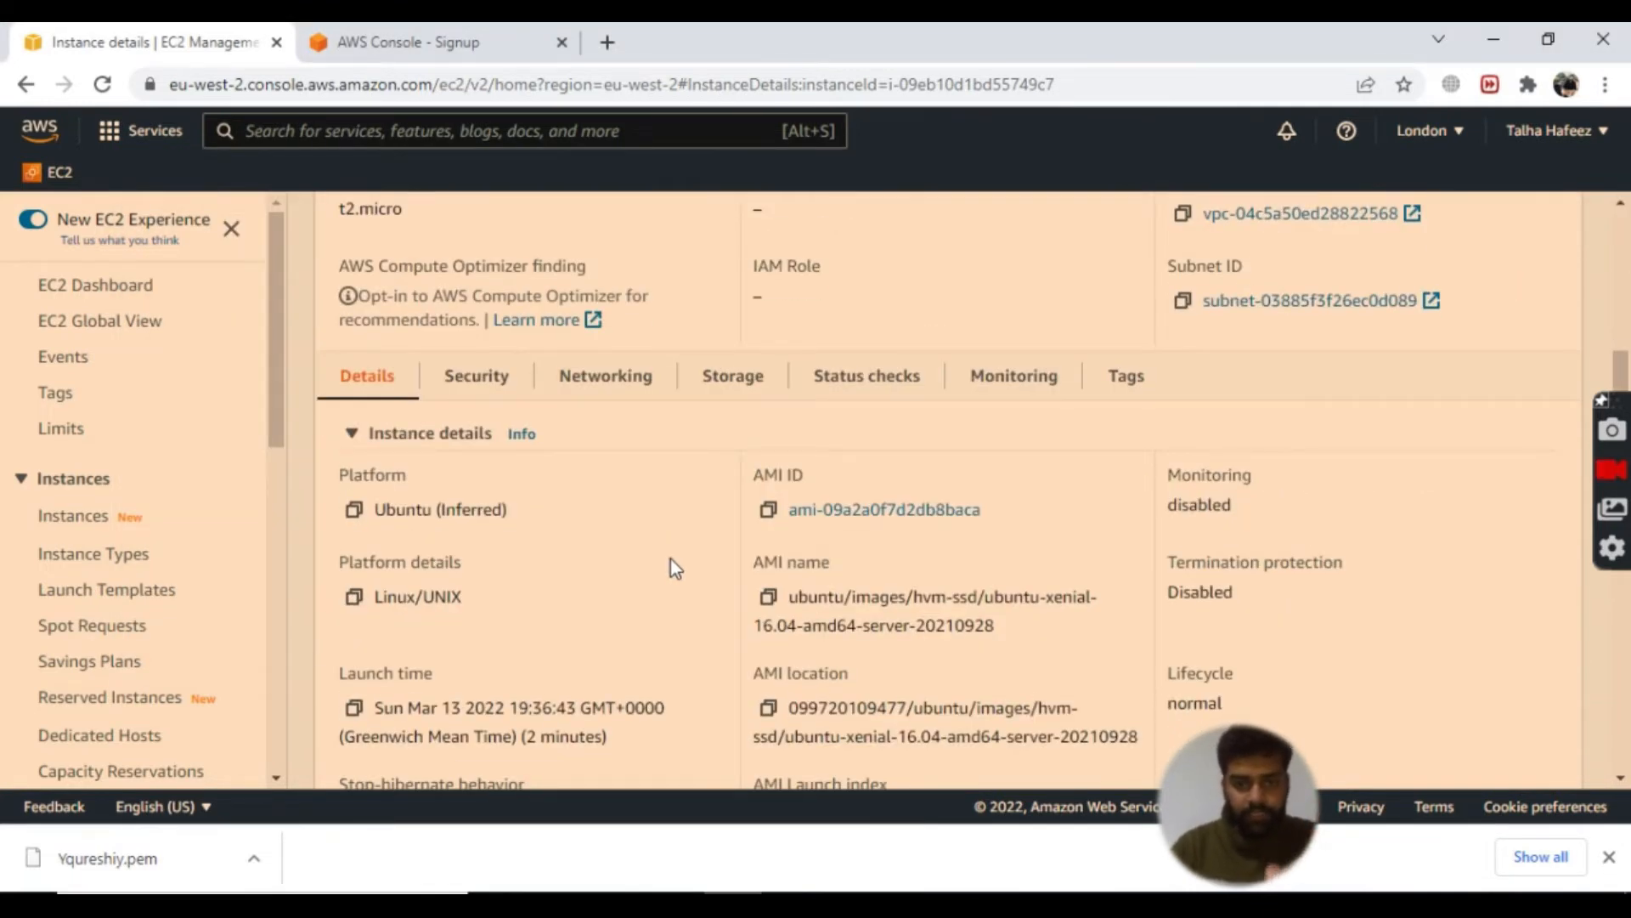
{"action": "scroll", "coordinate": [671, 559], "scroll_direction": "up", "scroll_amount": 5}
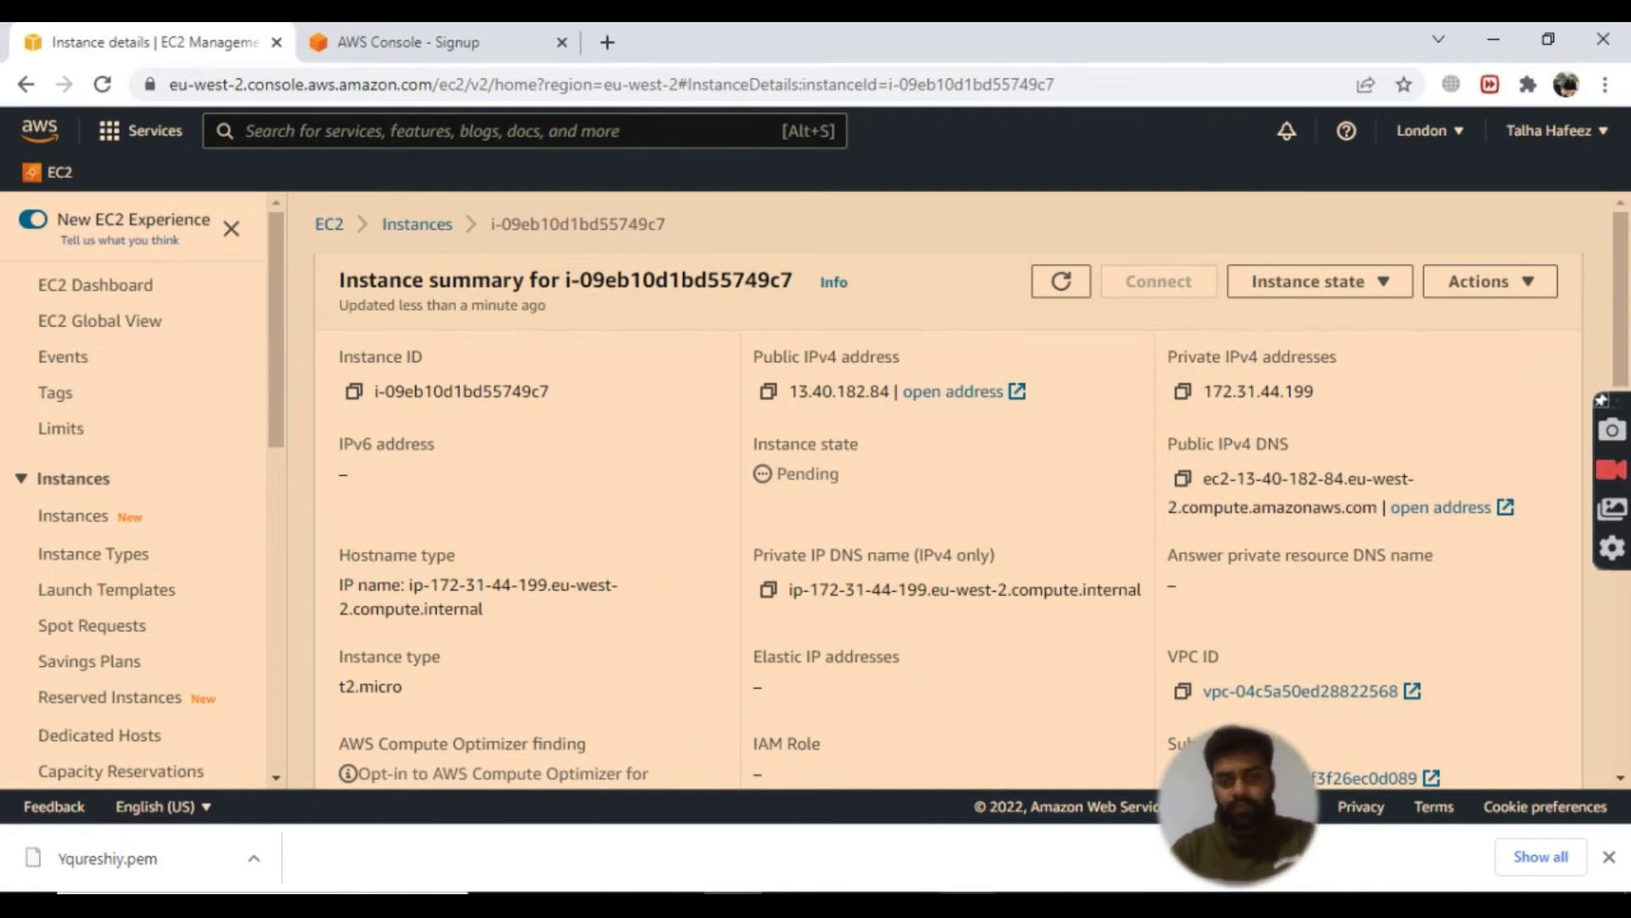
{"action": "left_click", "coordinate": [967, 905]}
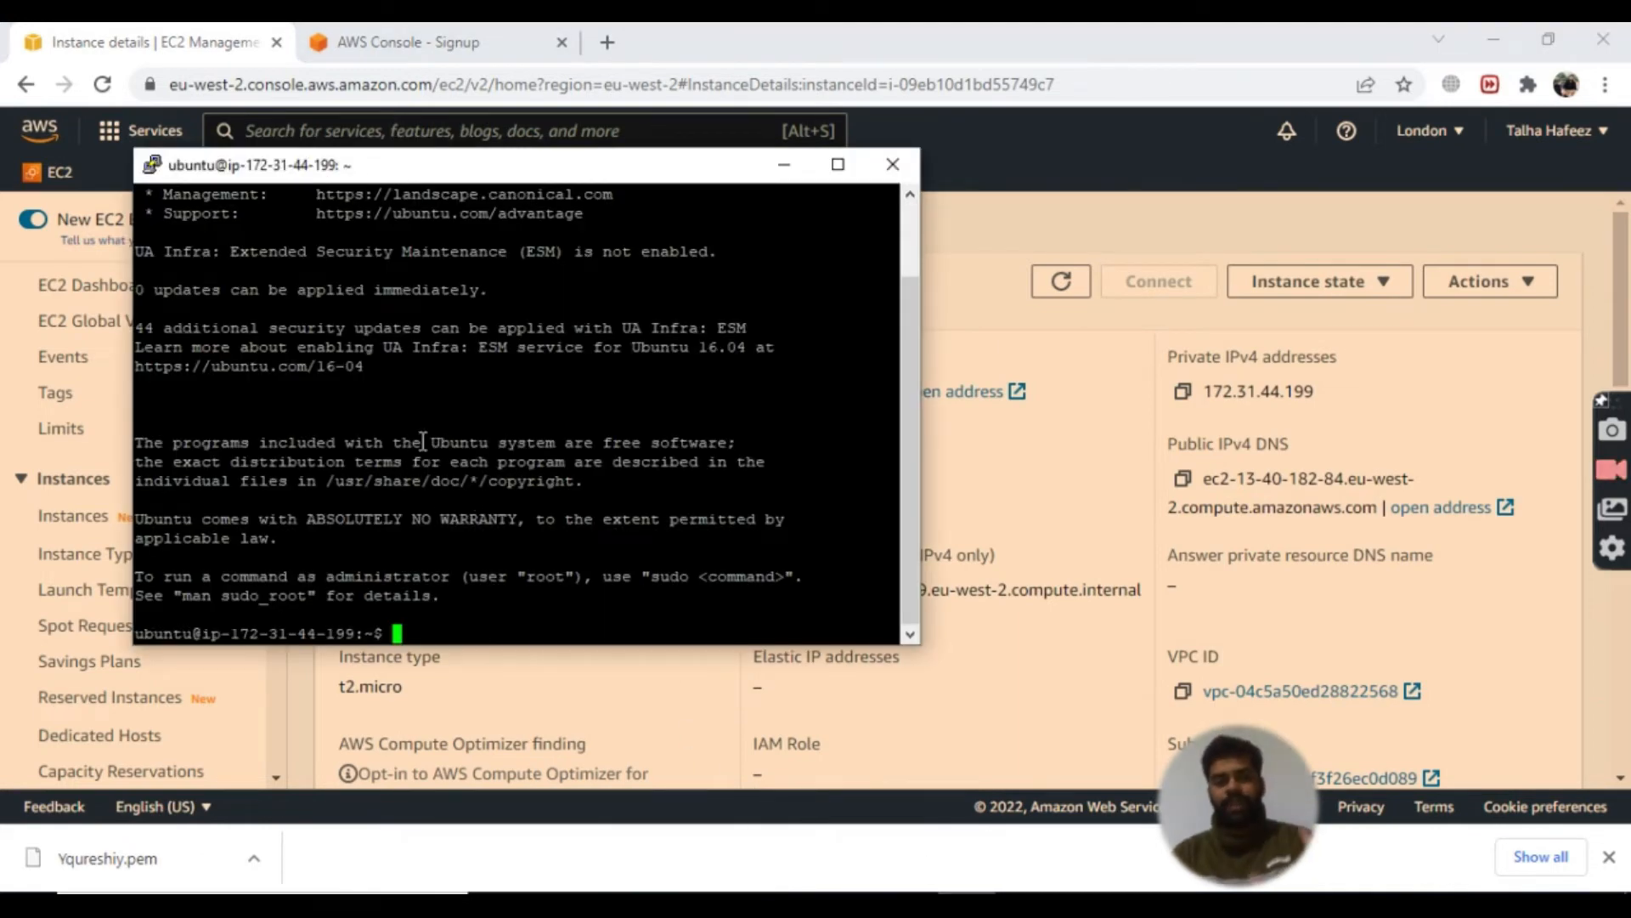
{"action": "left_click", "coordinate": [1091, 469]}
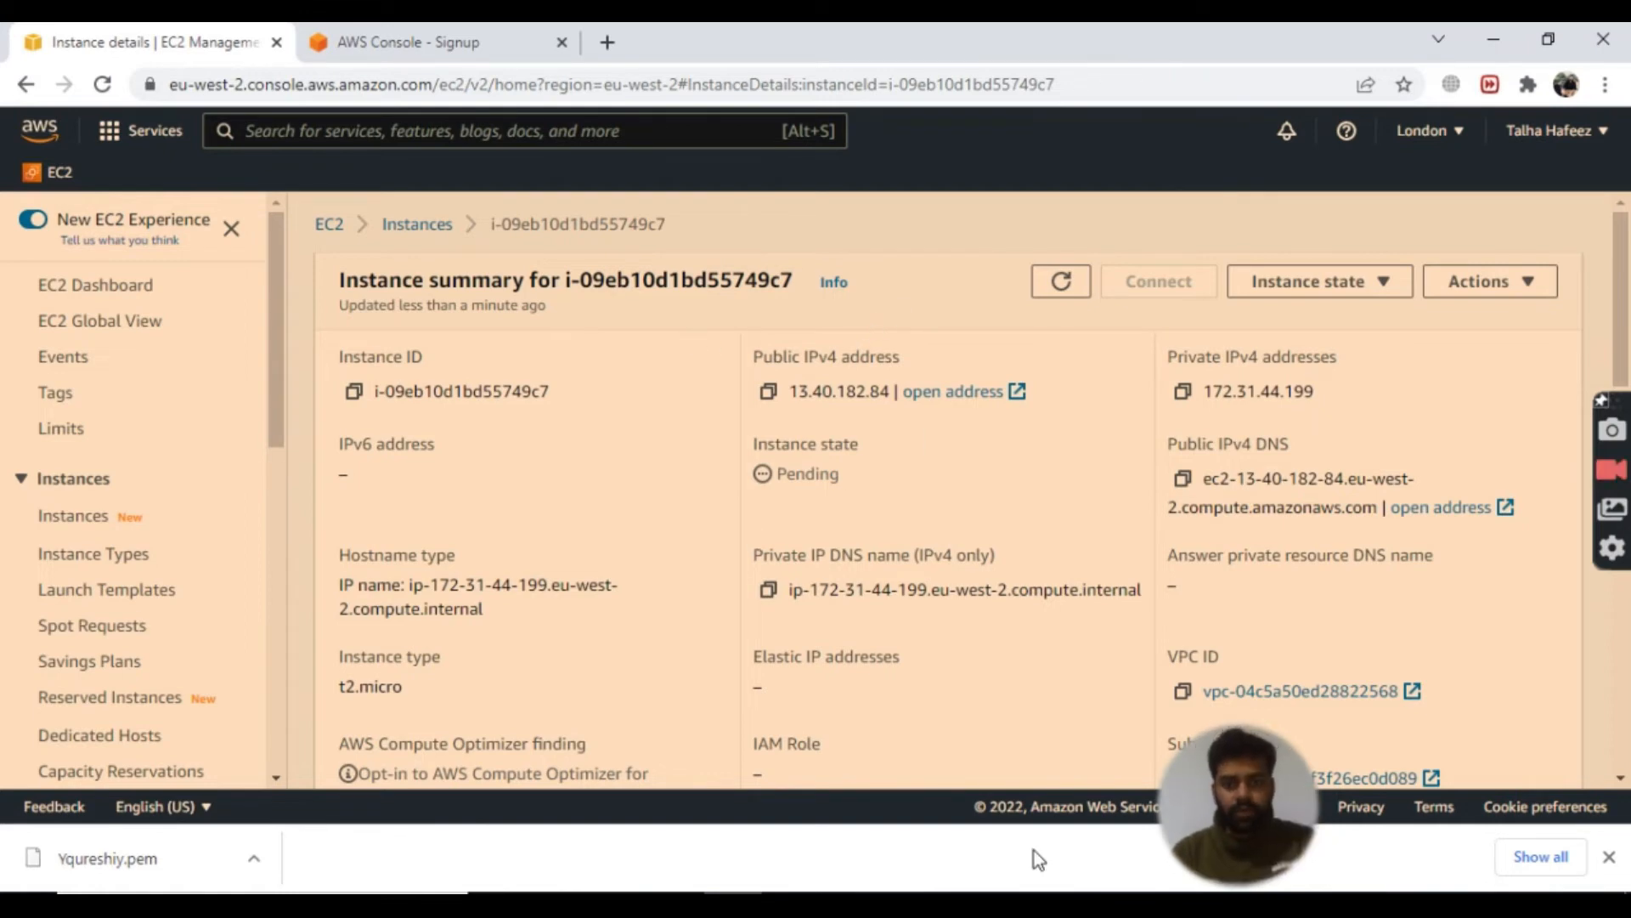
{"action": "left_click", "coordinate": [967, 904]}
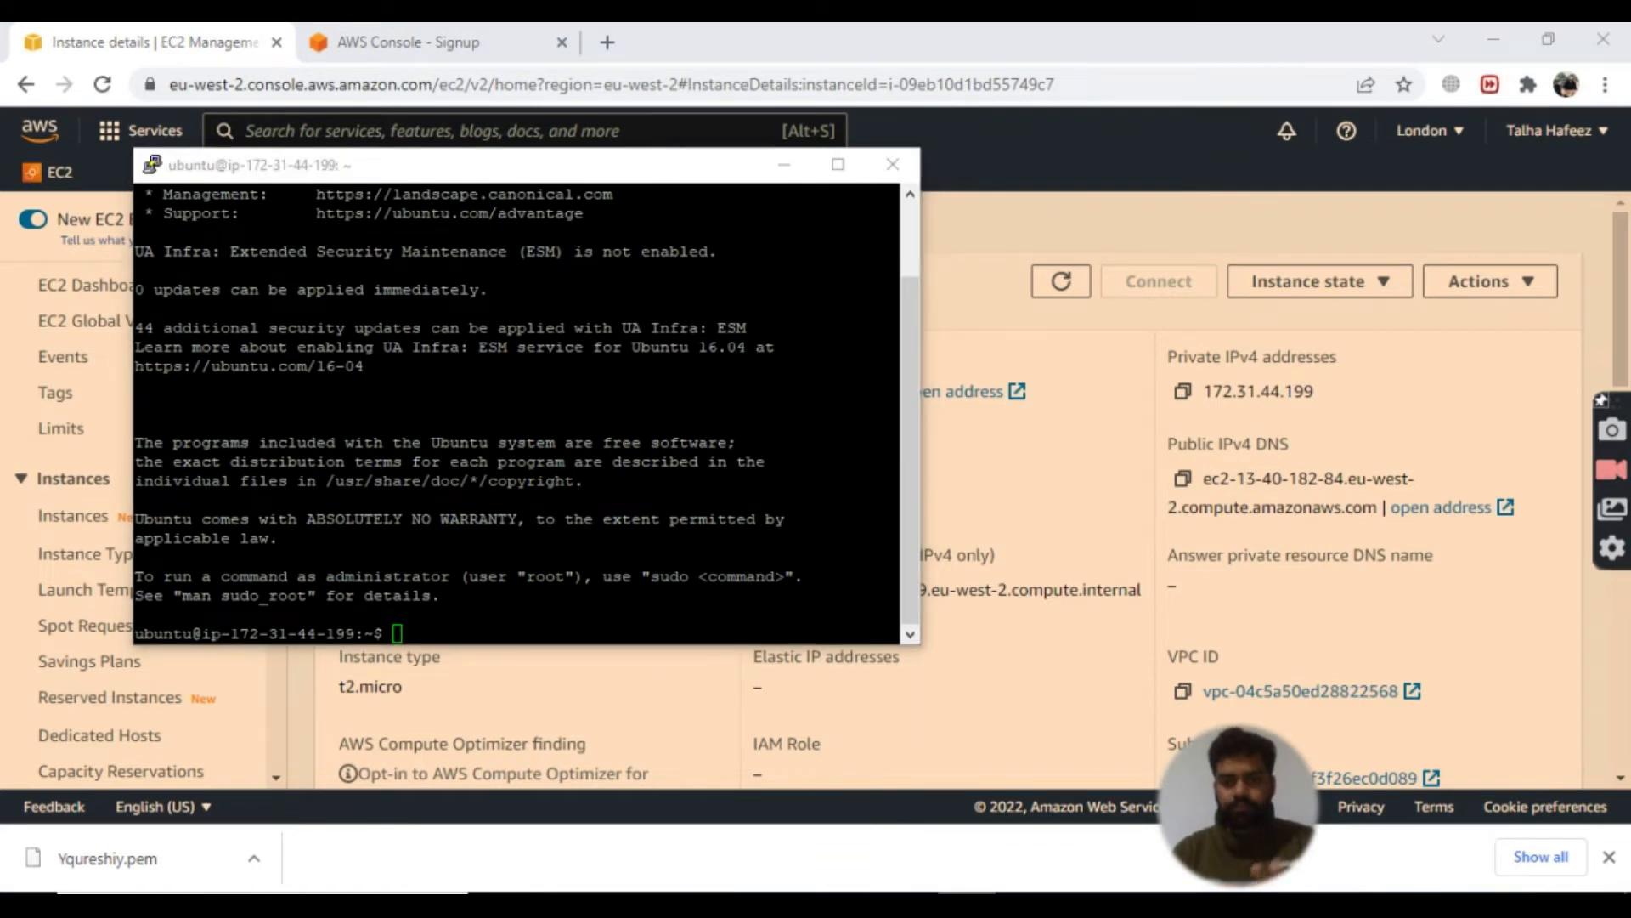
Step: Switch from PuTTY back to the AWS console in the browser, search for s3 and open the S3 service
{"action": "left_click", "coordinate": [732, 905]}
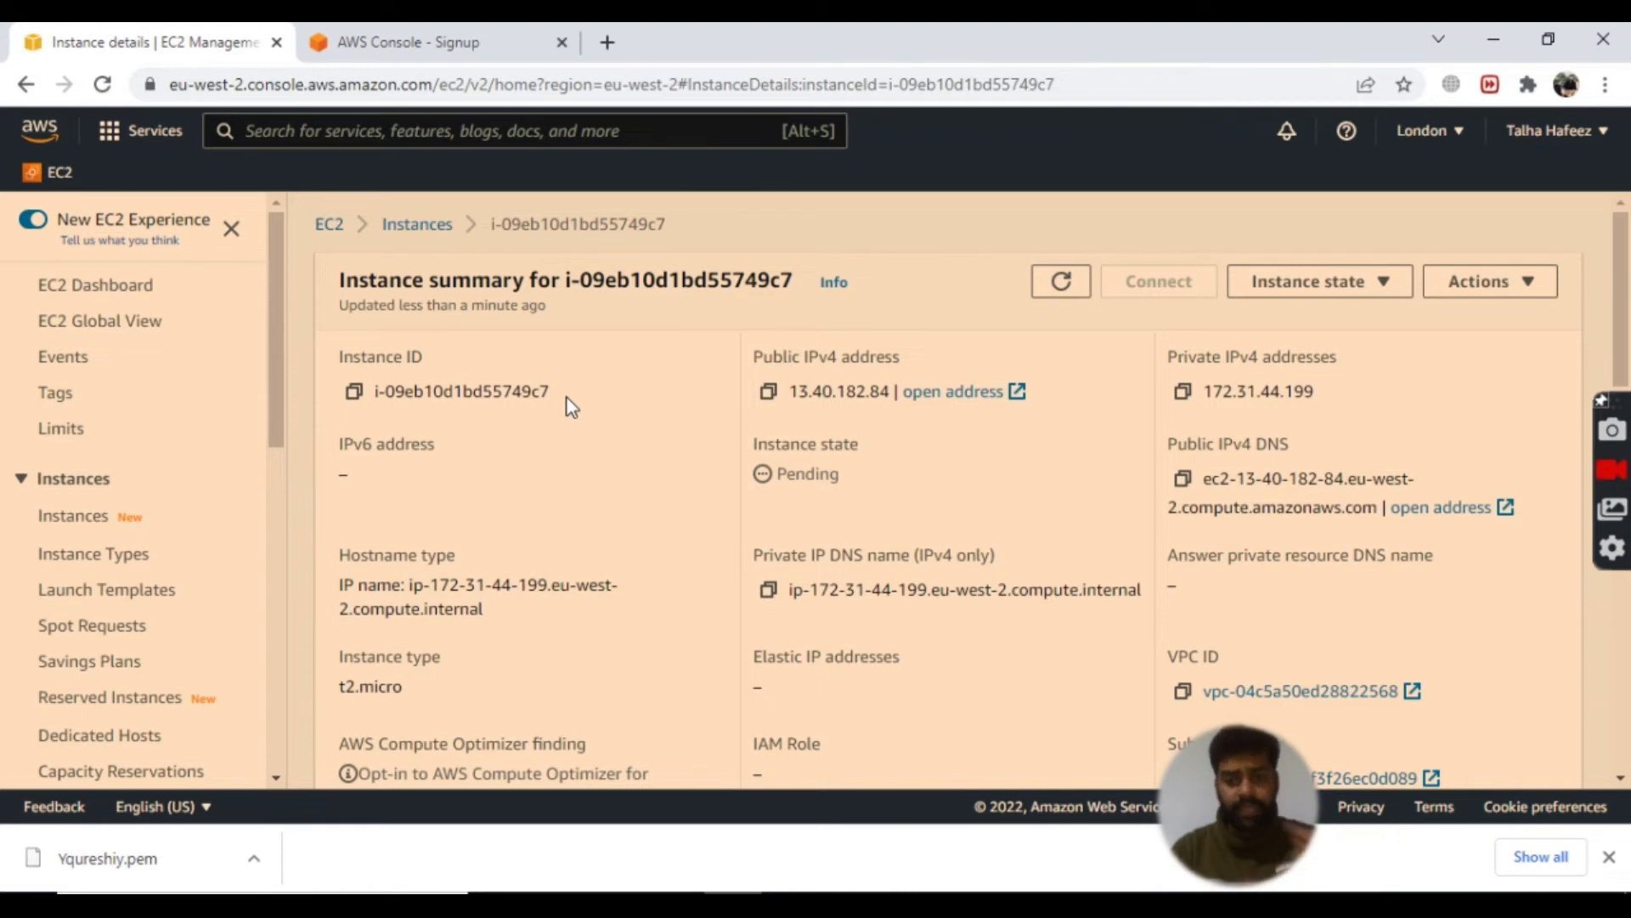
{"action": "left_click", "coordinate": [503, 136]}
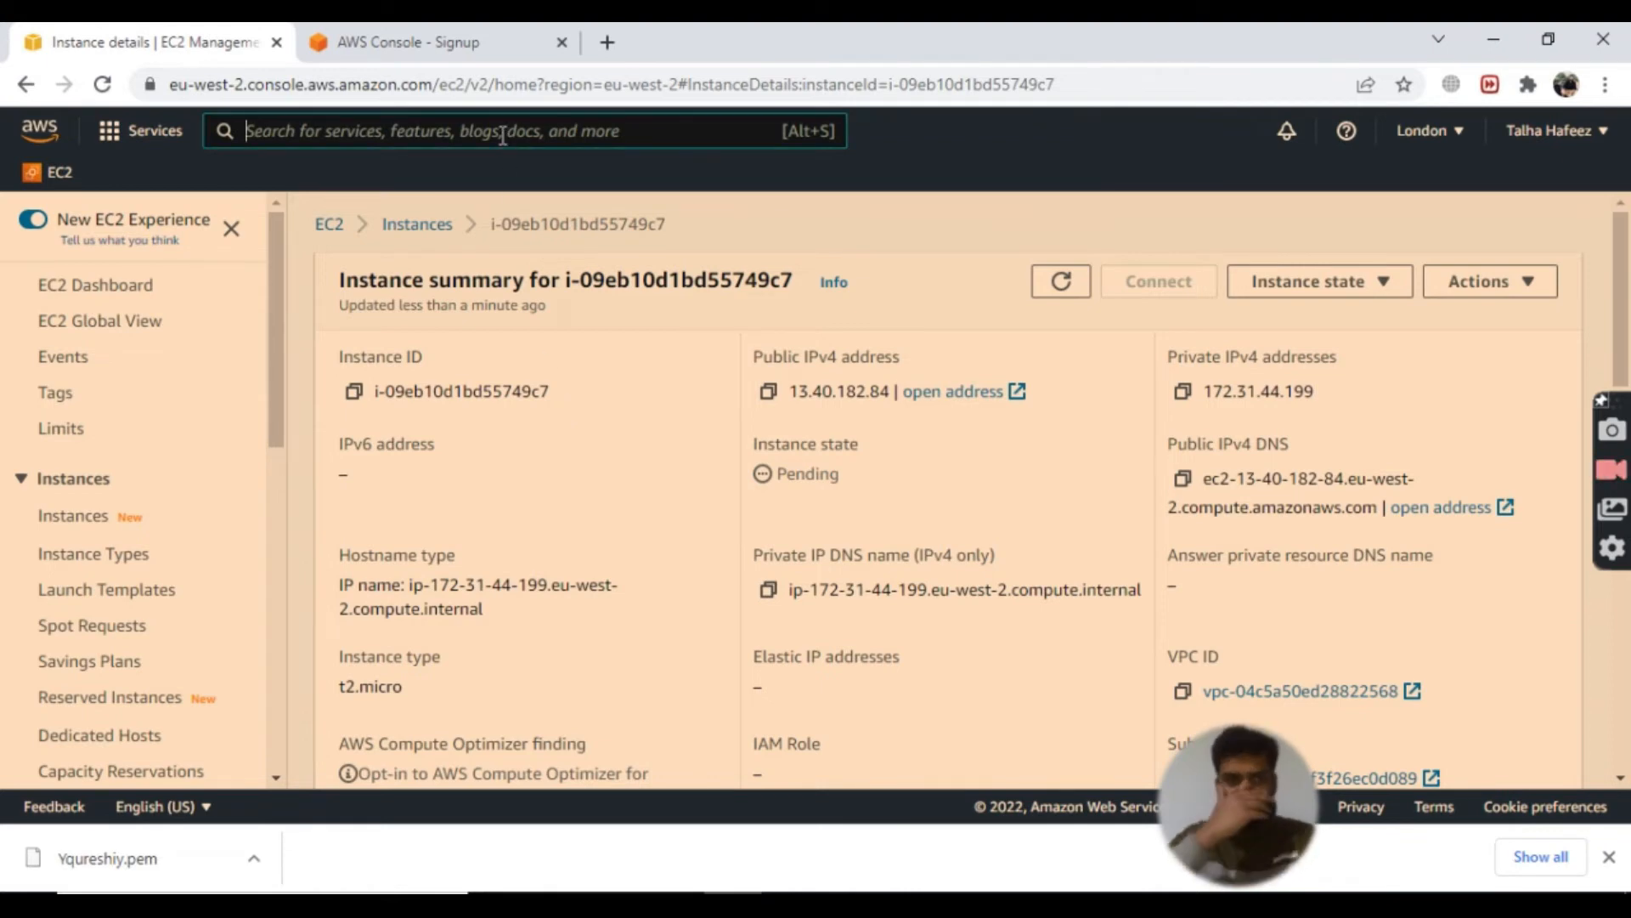
{"action": "type", "text": "s3"}
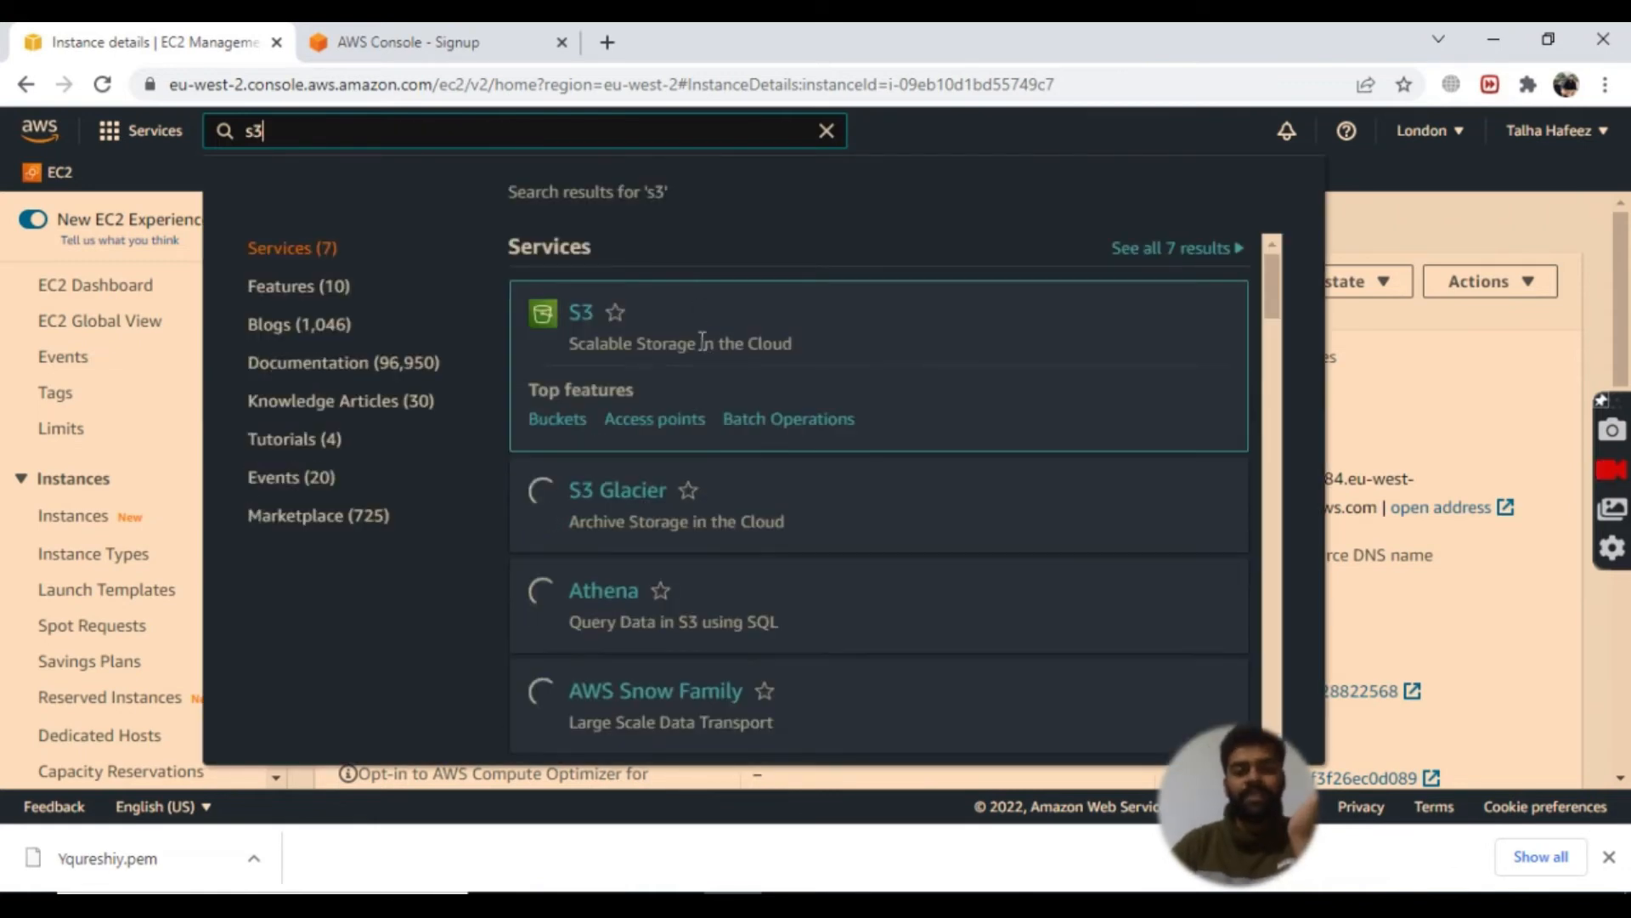
{"action": "left_click", "coordinate": [575, 319]}
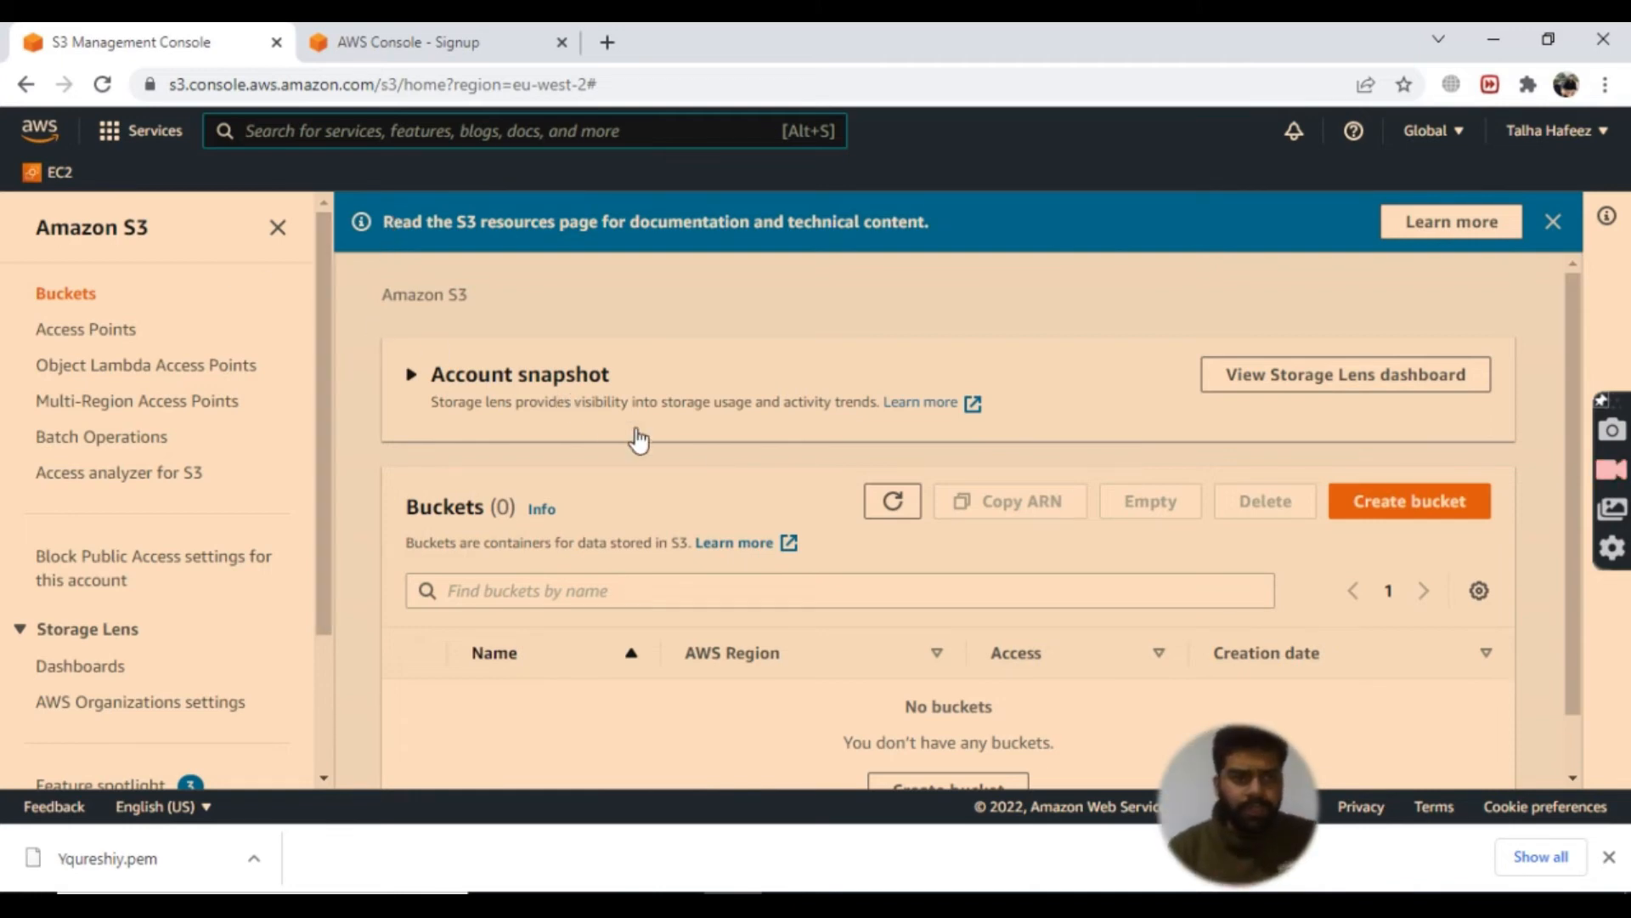
Step: Start creating a new S3 bucket and name it yqureshiy
{"action": "left_click", "coordinate": [1439, 510]}
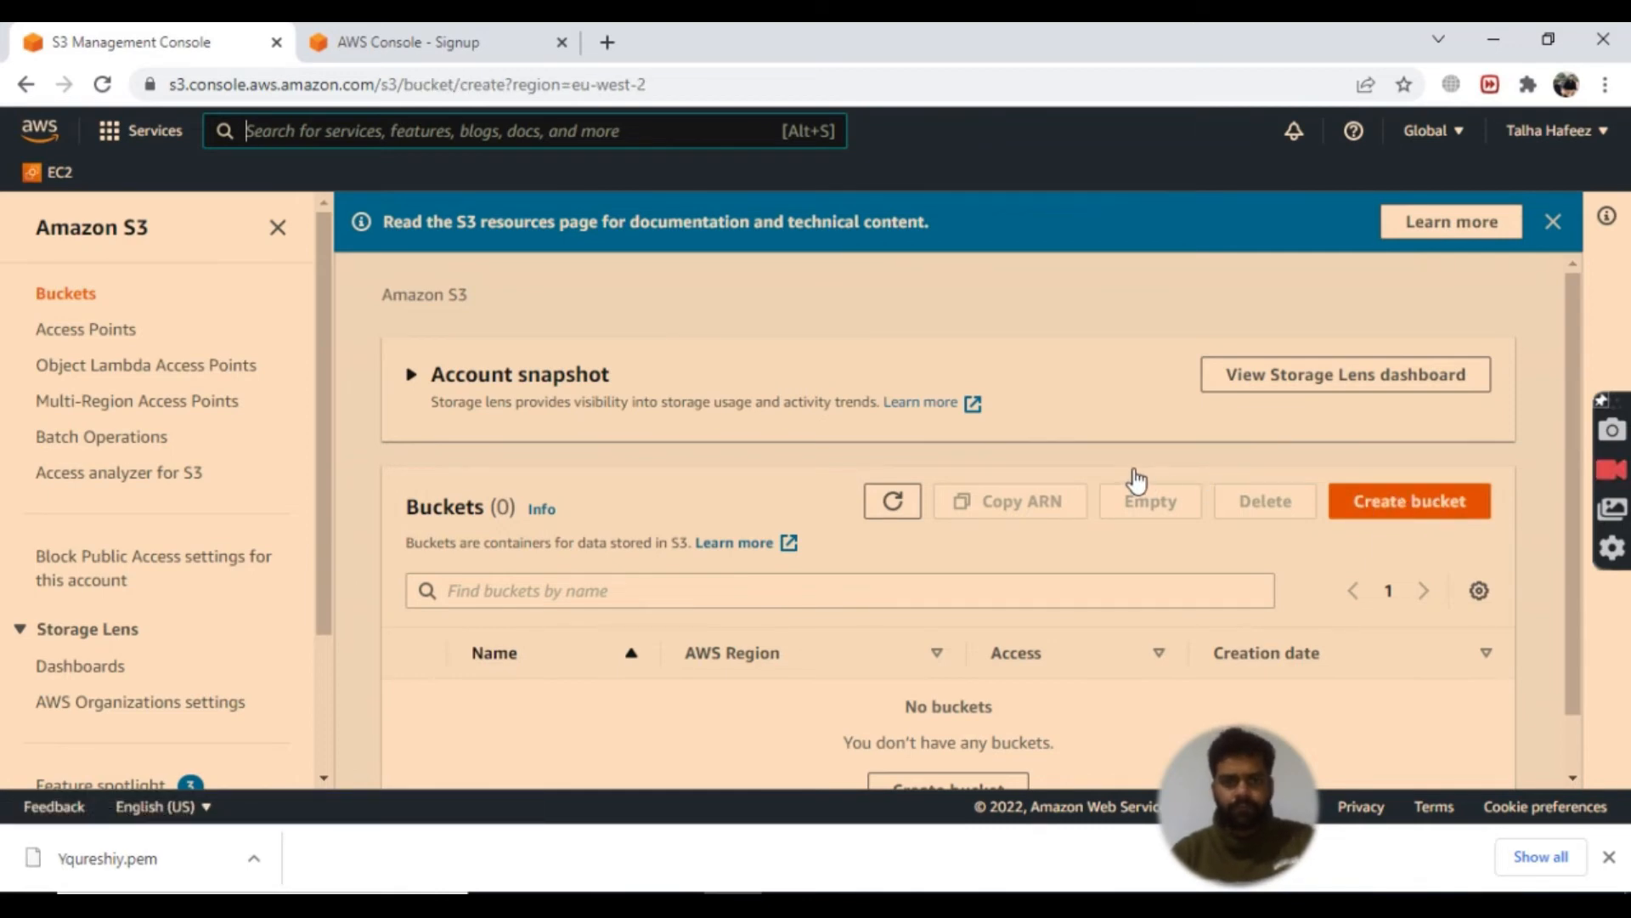
{"action": "scroll", "coordinate": [600, 418], "scroll_direction": "down", "scroll_amount": 2}
{"action": "left_click", "coordinate": [410, 396]}
{"action": "type", "text": "yq"}
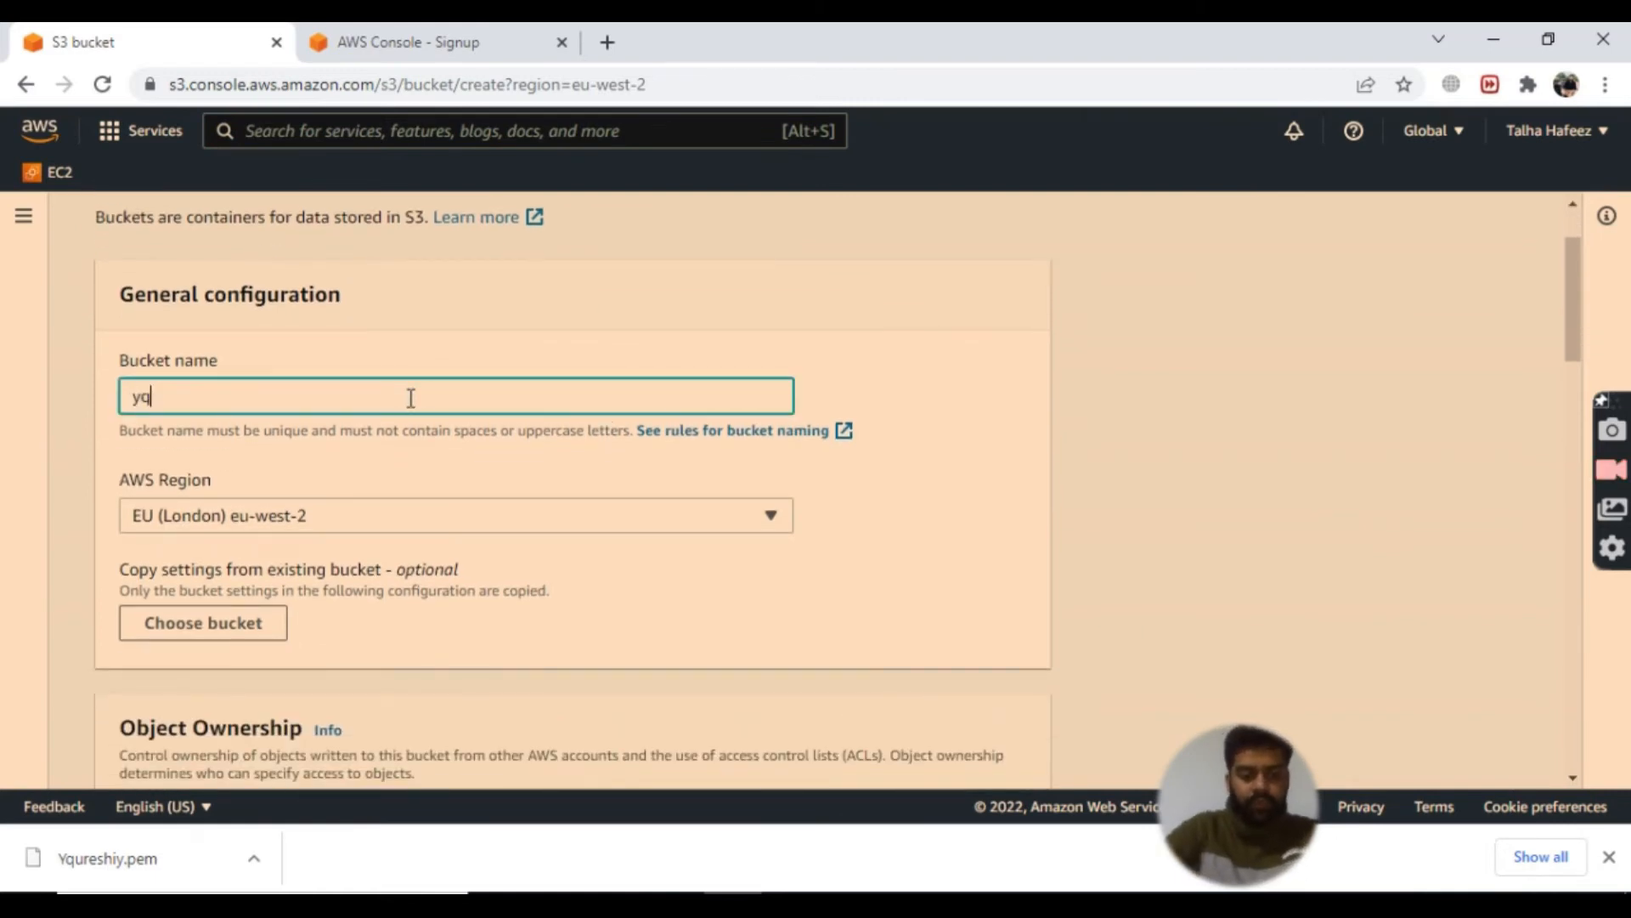
{"action": "type", "text": "ureshu"}
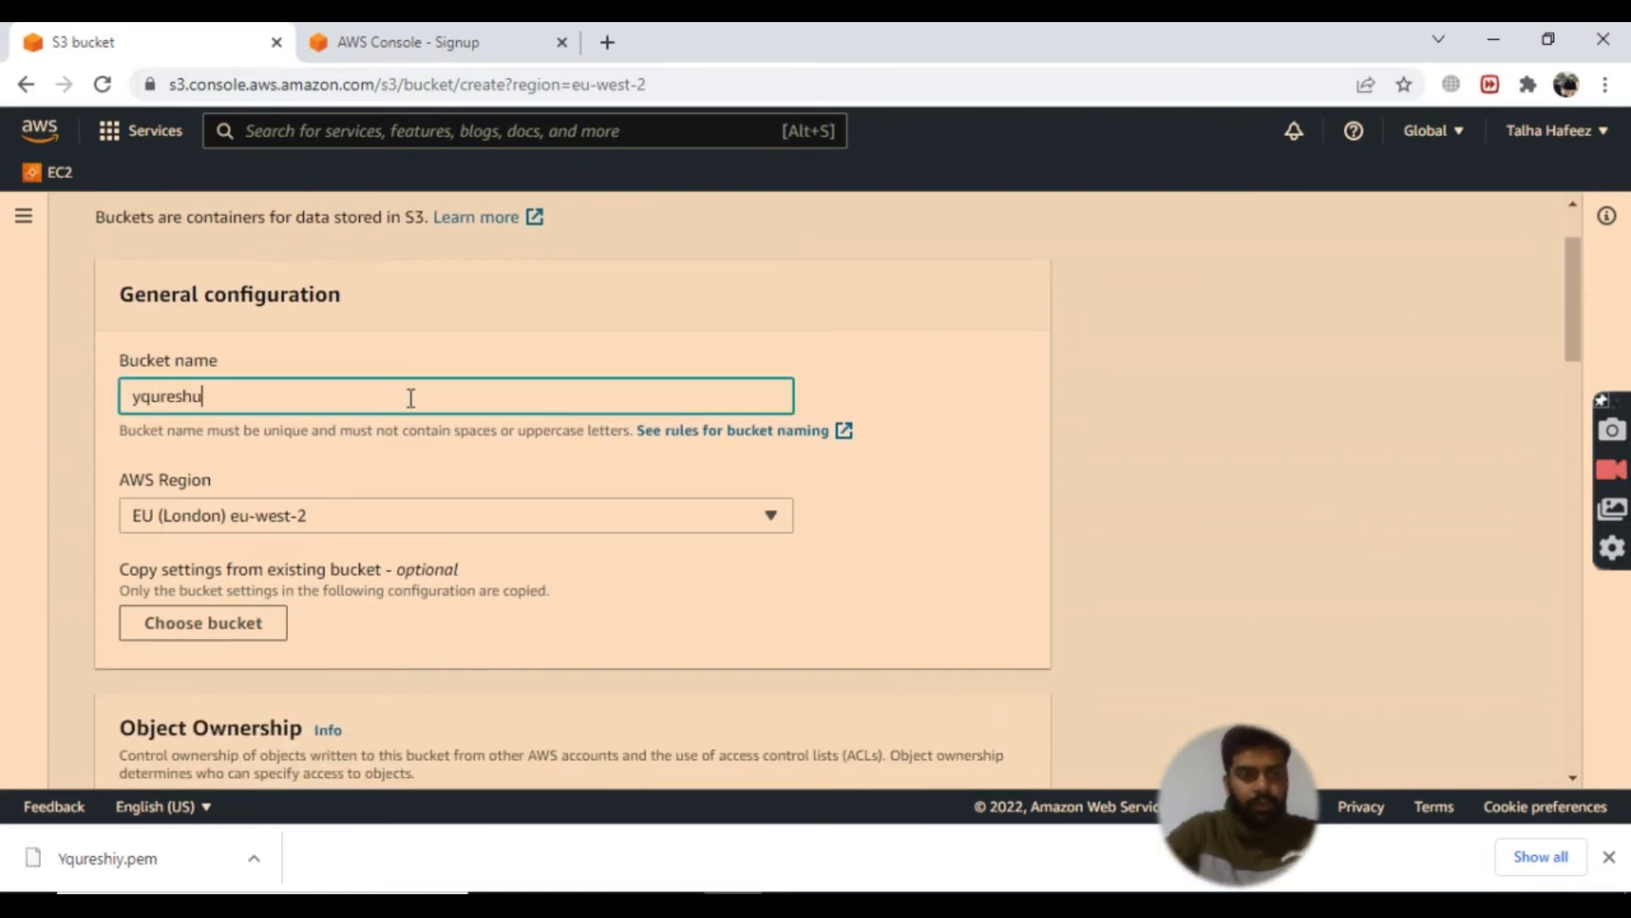
{"action": "key", "text": "BackSpace"}
{"action": "type", "text": "iy"}
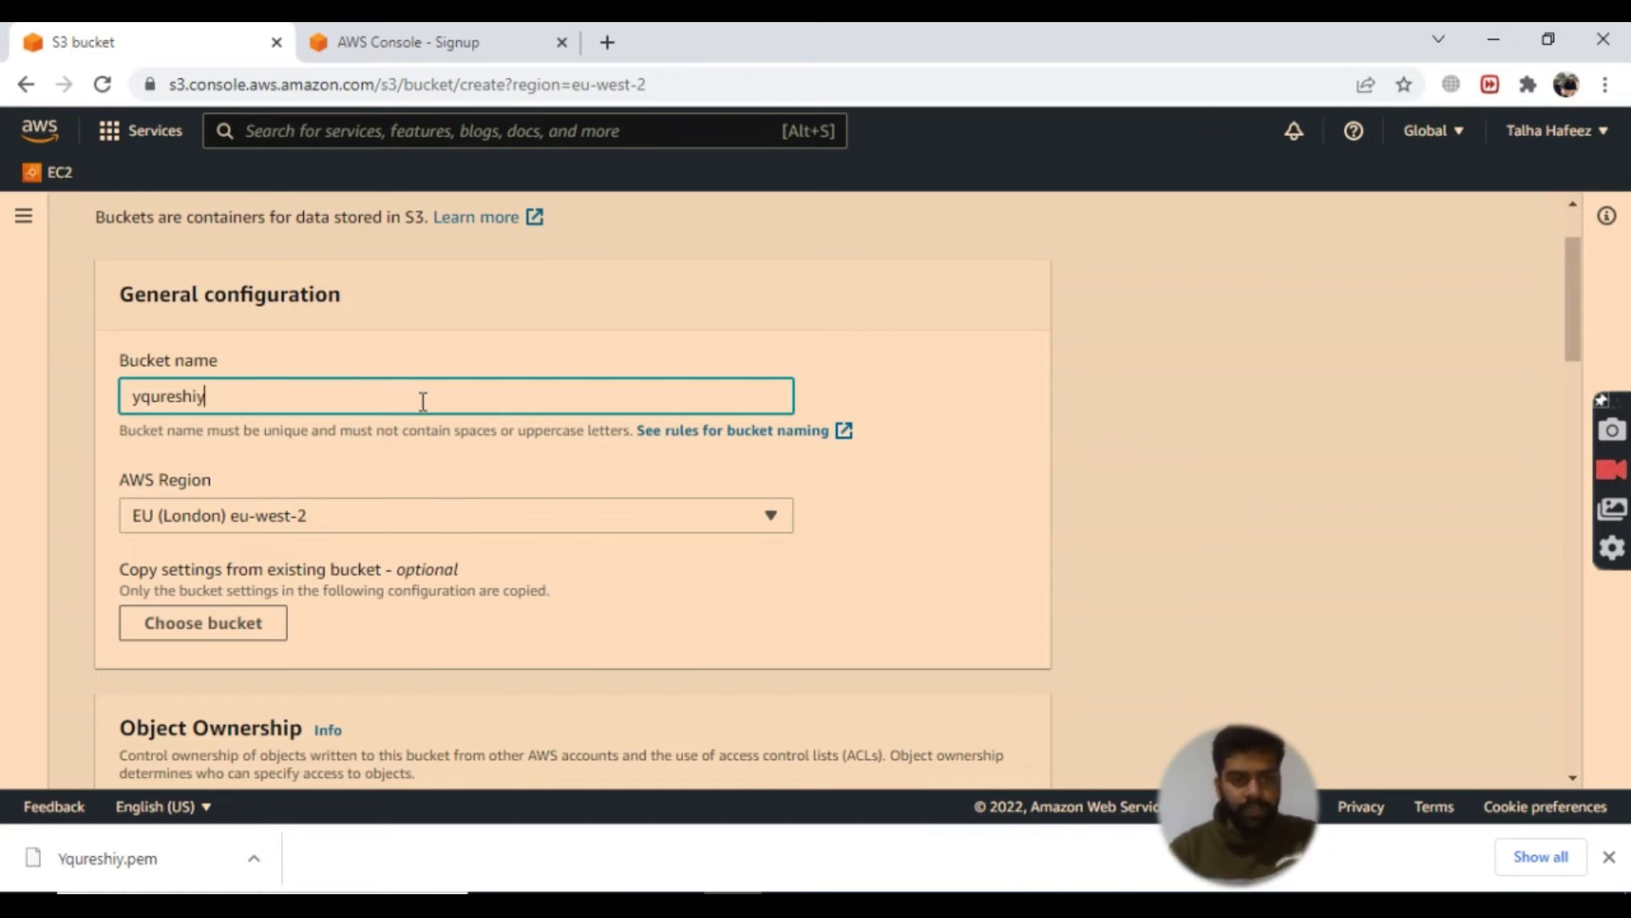
Step: Browse the AWS regions available for the bucket and keep EU (London) eu-west-2
{"action": "scroll", "coordinate": [422, 400], "scroll_direction": "down", "scroll_amount": 1}
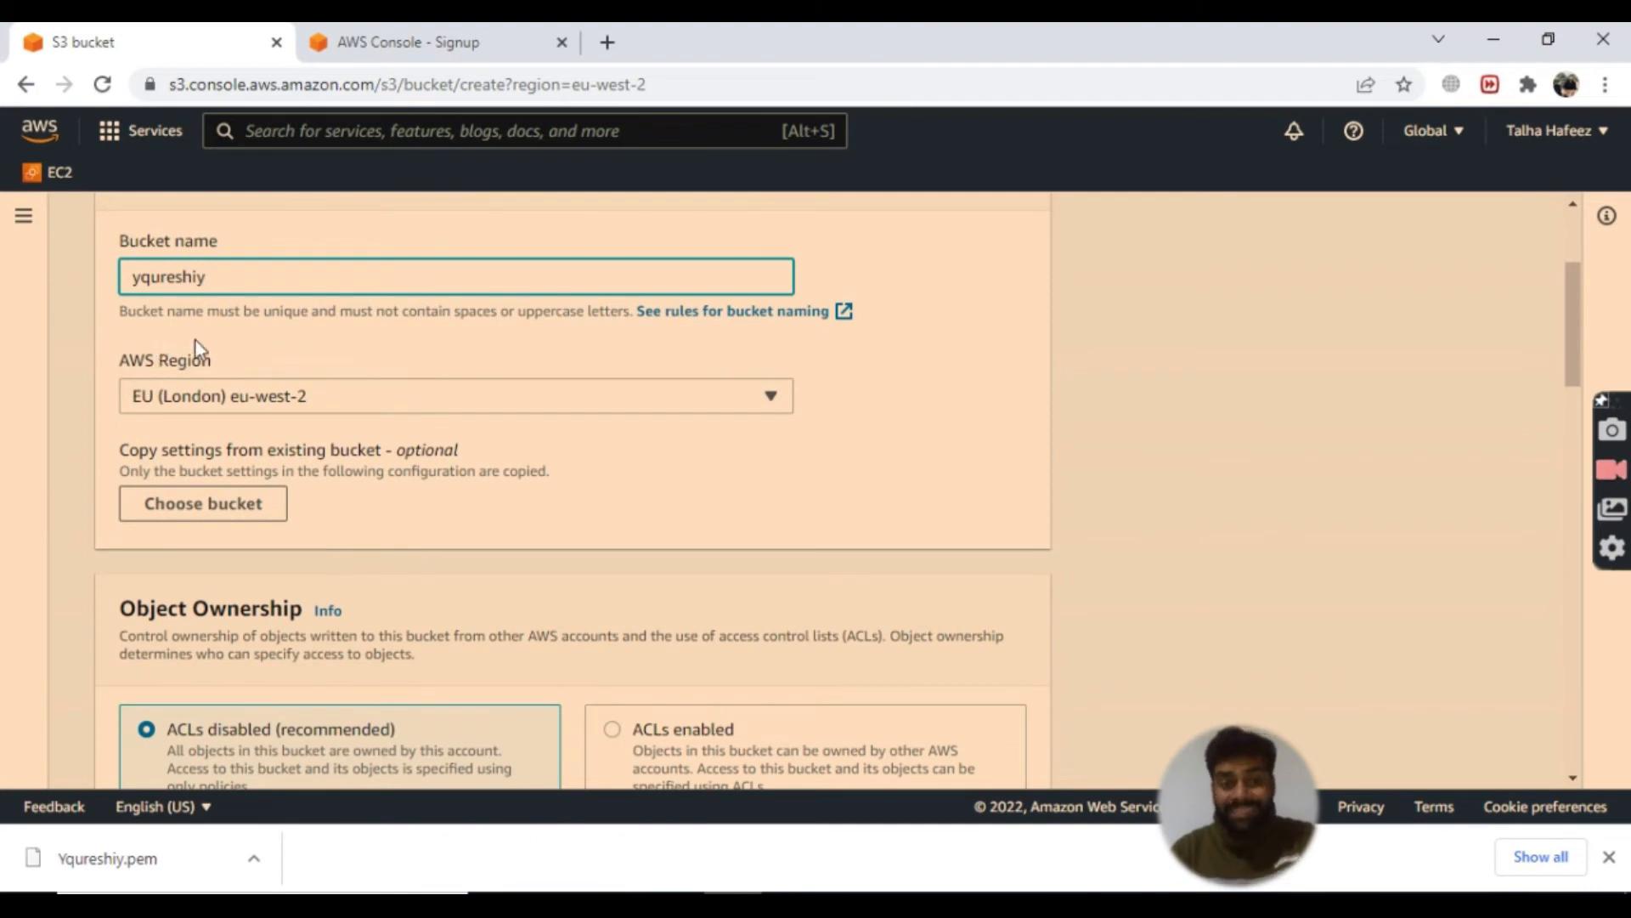
{"action": "left_click", "coordinate": [253, 405]}
{"action": "scroll", "coordinate": [329, 537], "scroll_direction": "down", "scroll_amount": 1}
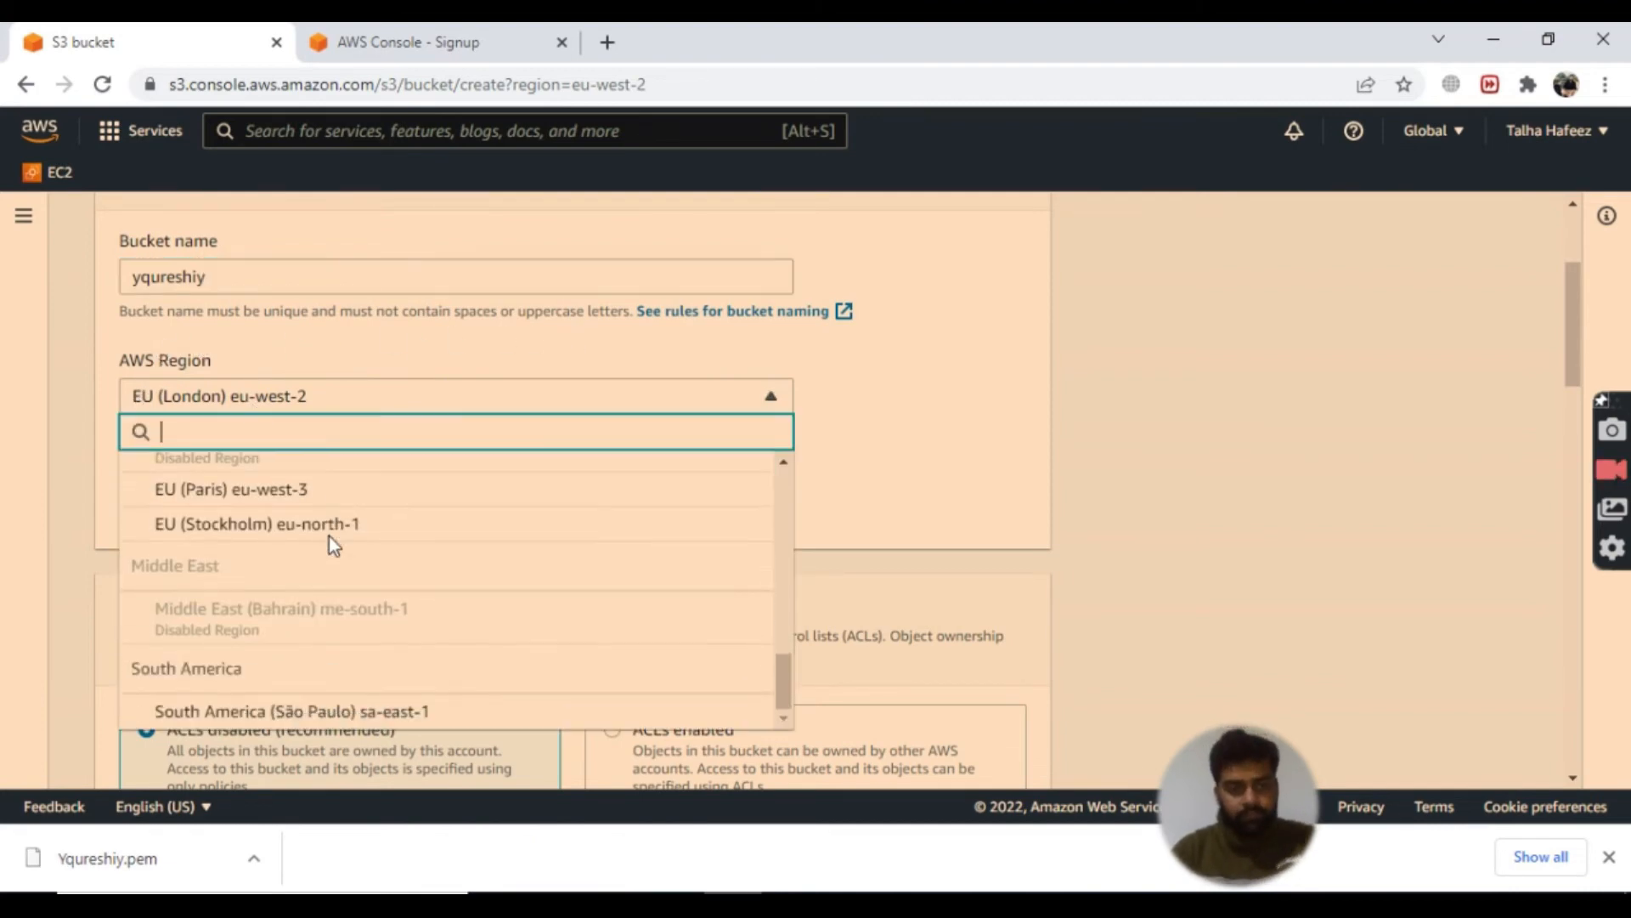
{"action": "scroll", "coordinate": [329, 537], "scroll_direction": "up", "scroll_amount": 4}
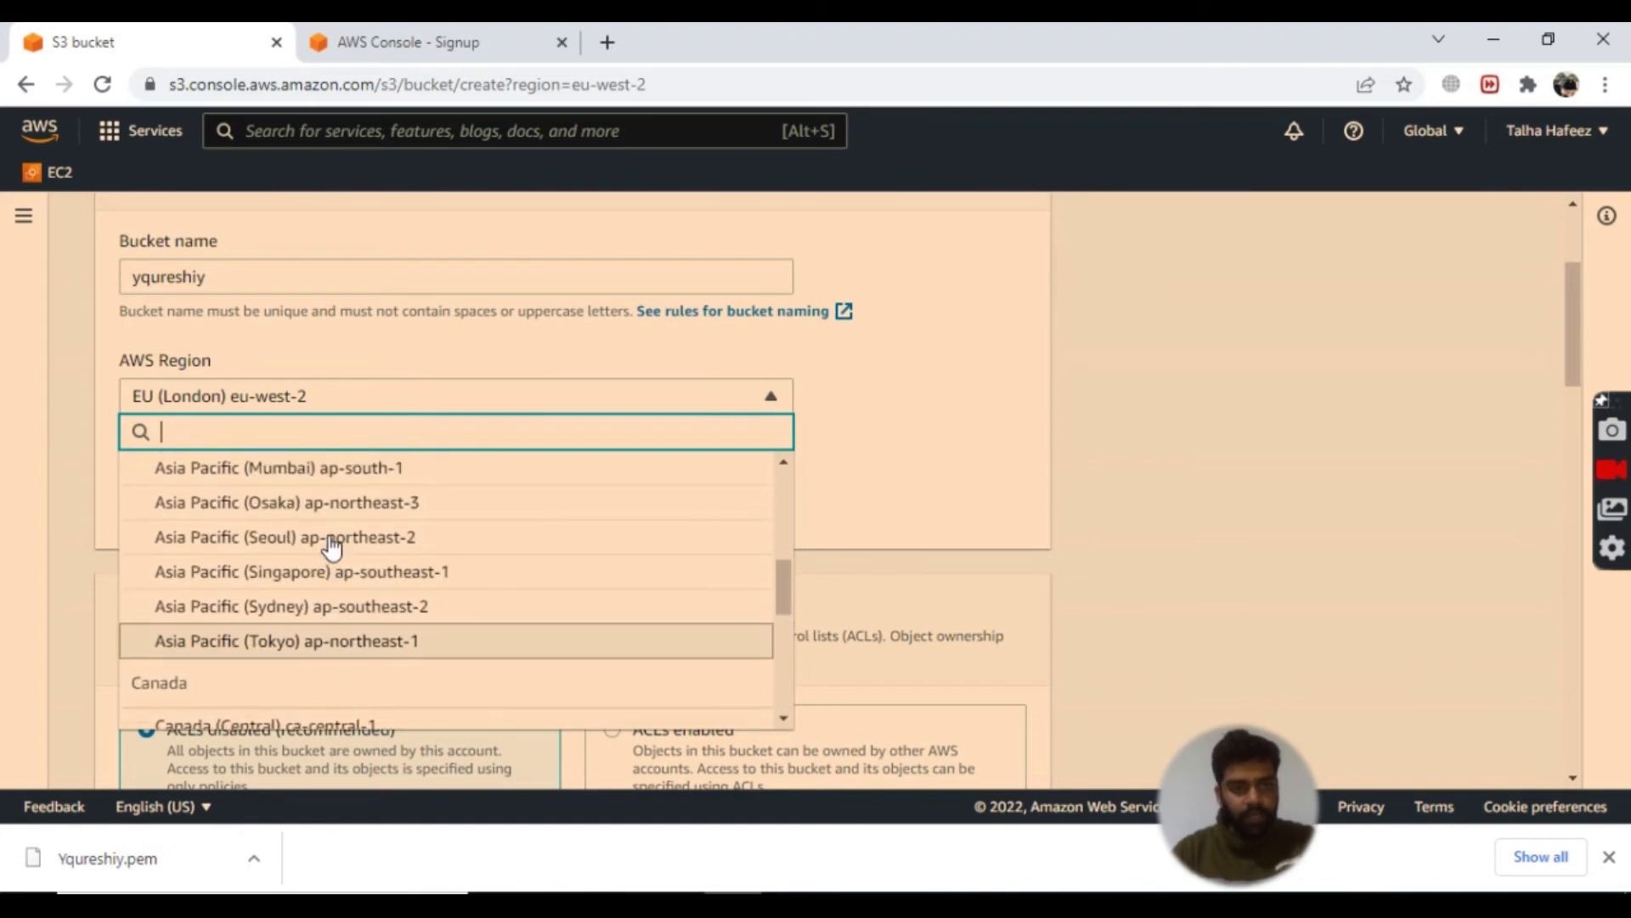
{"action": "scroll", "coordinate": [331, 549], "scroll_direction": "down", "scroll_amount": 3}
{"action": "left_click", "coordinate": [915, 484]}
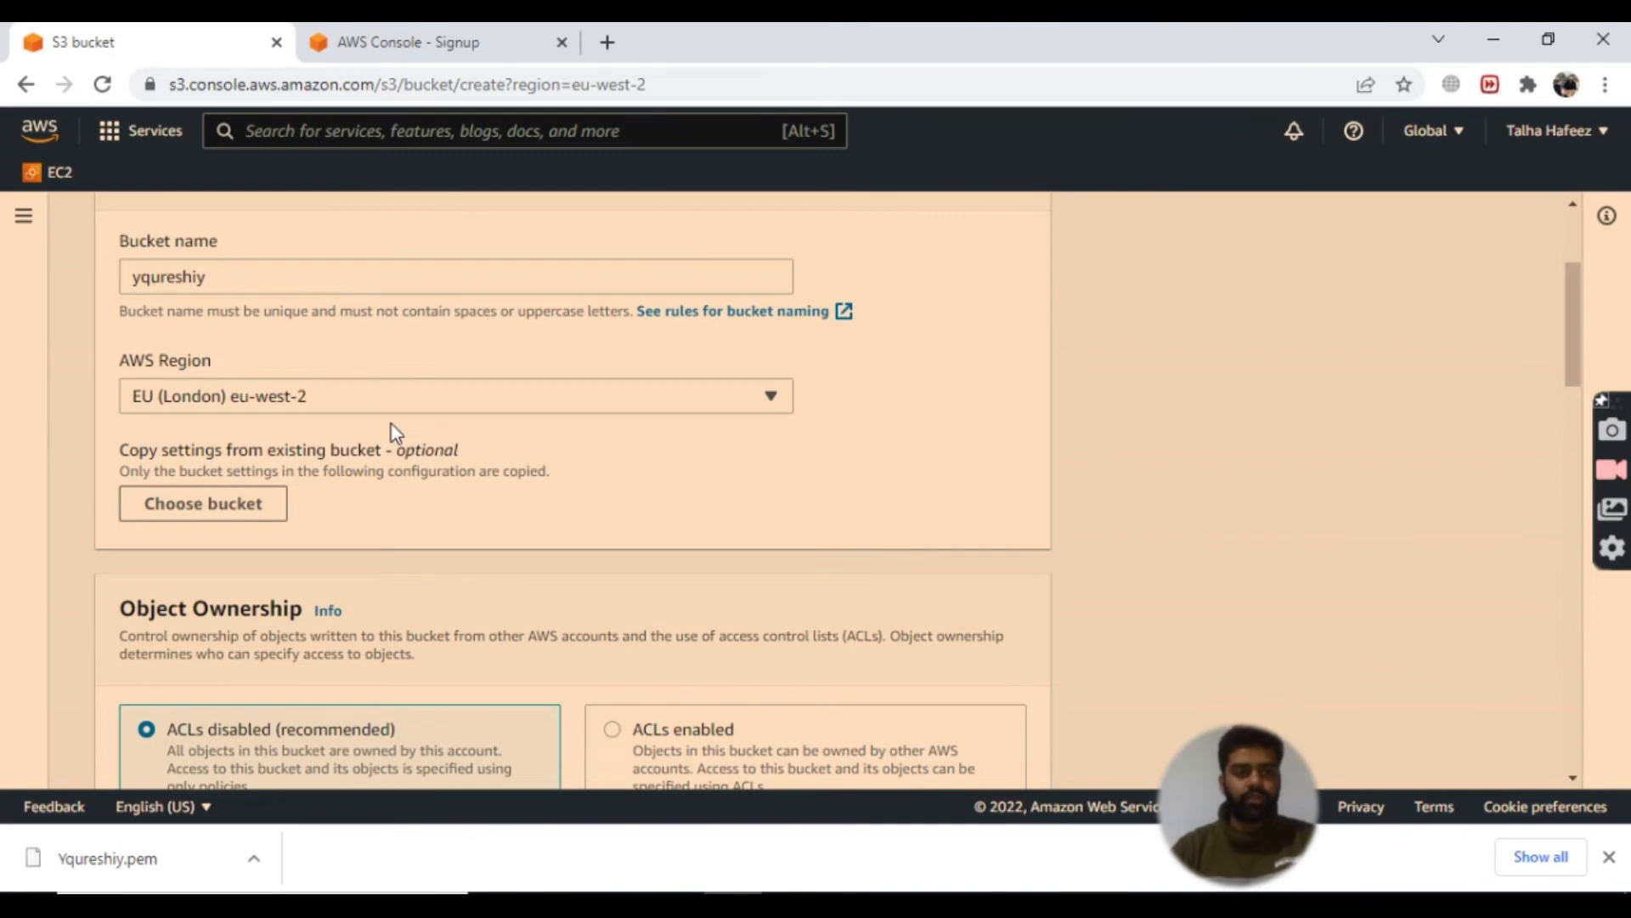
Step: Enable ACLs for the bucket and set its object ownership to Object writer
{"action": "scroll", "coordinate": [391, 425], "scroll_direction": "down", "scroll_amount": 1}
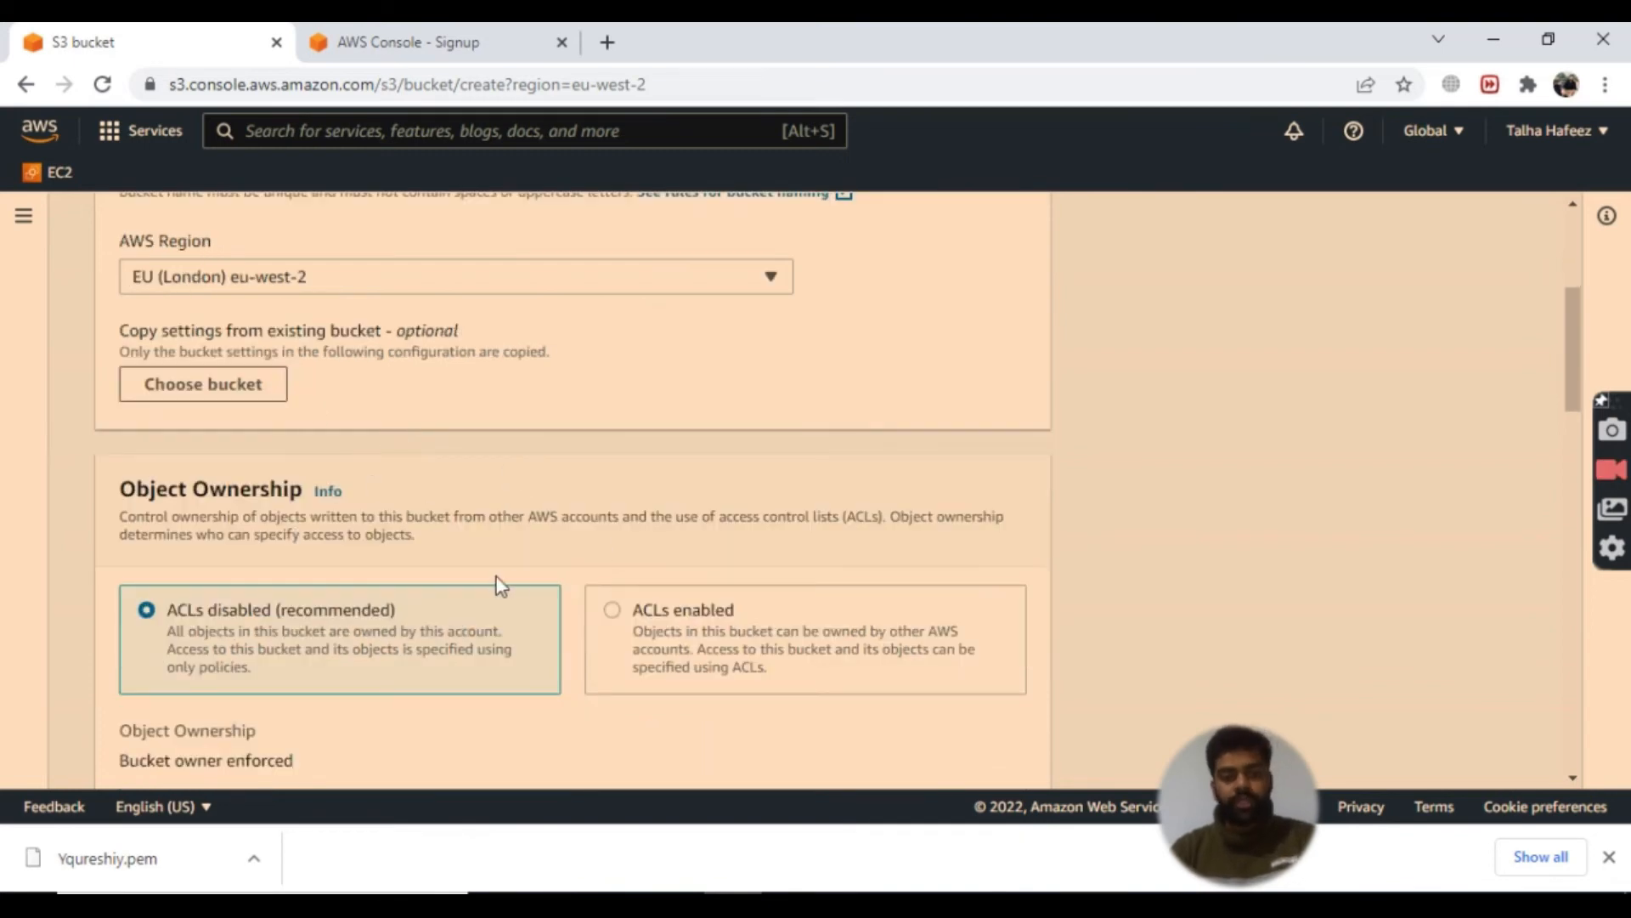
{"action": "left_click", "coordinate": [613, 610]}
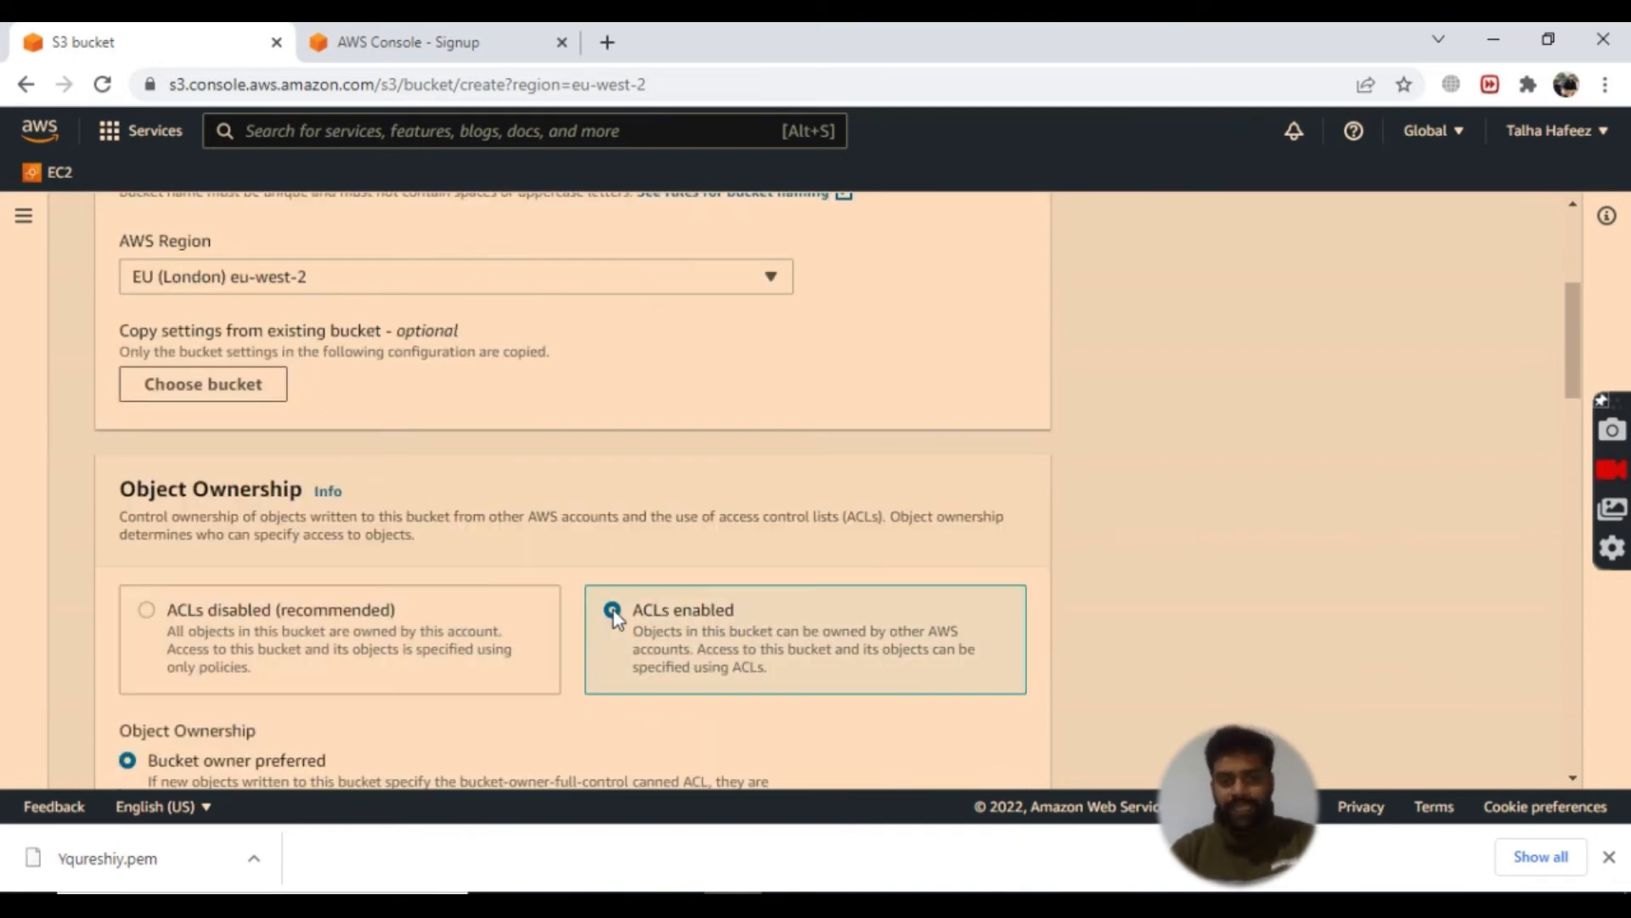
{"action": "scroll", "coordinate": [639, 510], "scroll_direction": "down", "scroll_amount": 1}
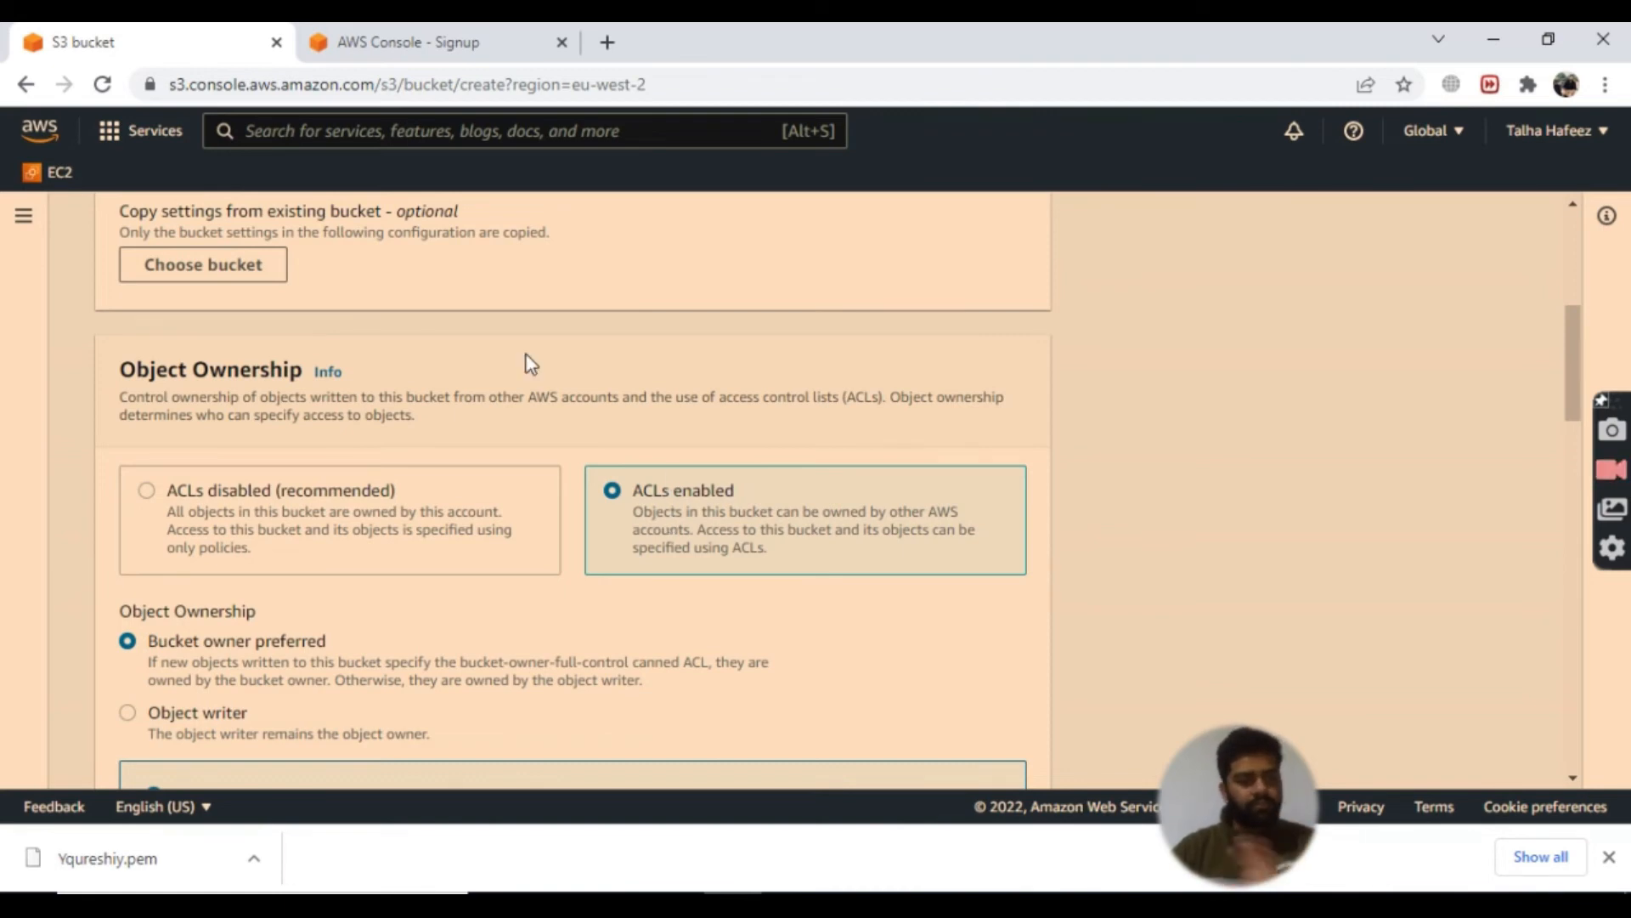
{"action": "scroll", "coordinate": [529, 364], "scroll_direction": "down", "scroll_amount": 2}
{"action": "scroll", "coordinate": [510, 390], "scroll_direction": "down", "scroll_amount": 3}
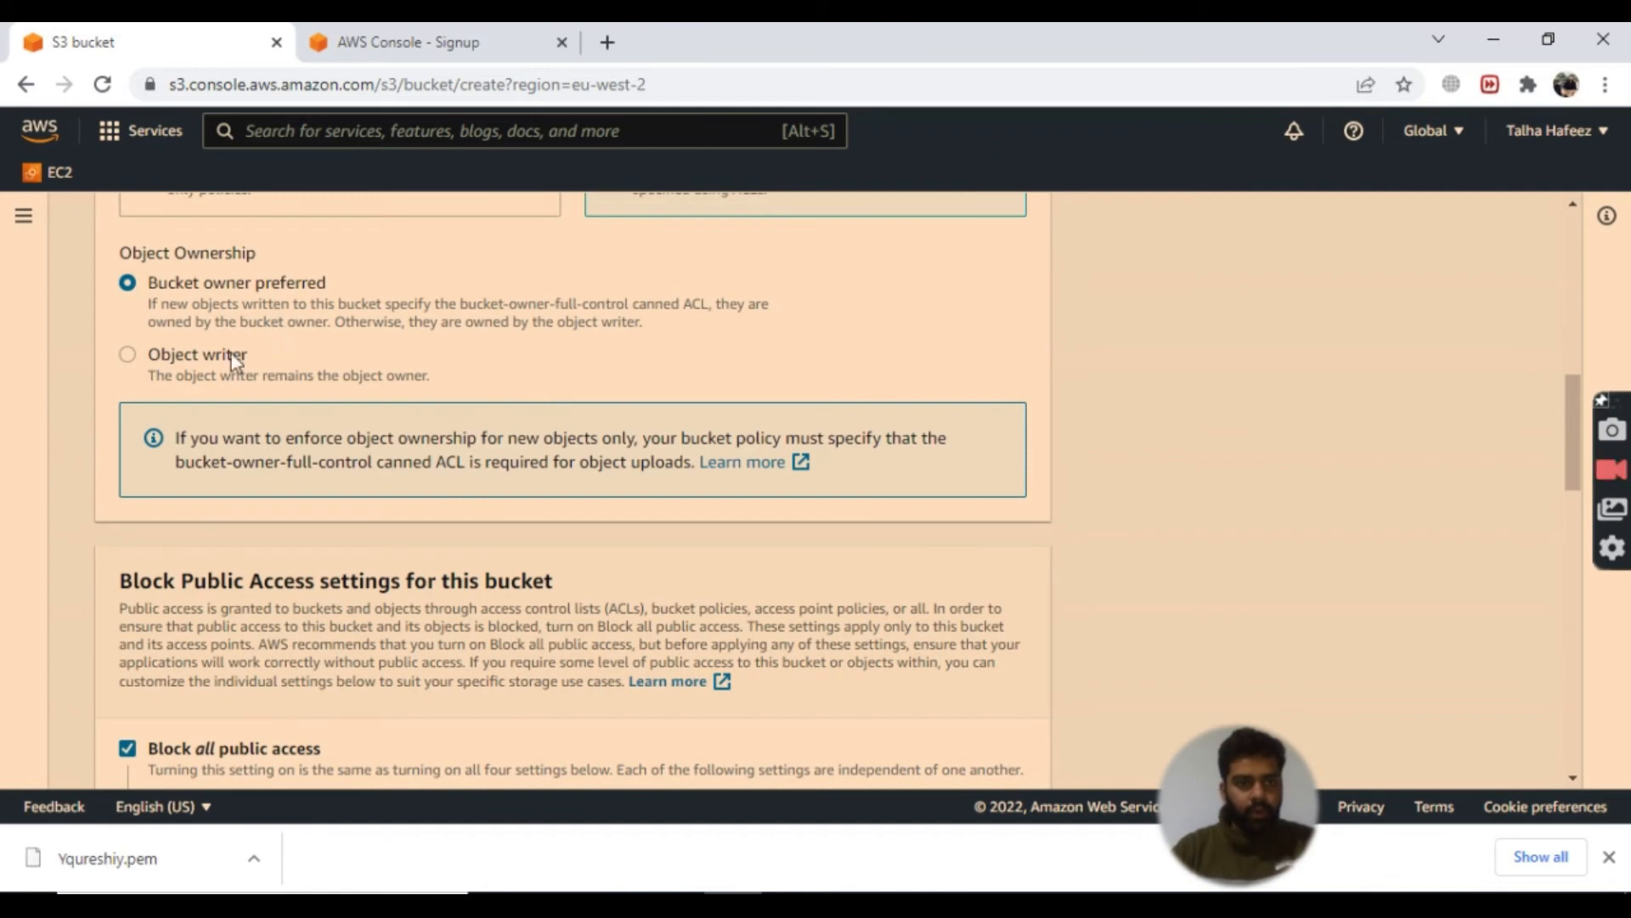
{"action": "left_click", "coordinate": [128, 355]}
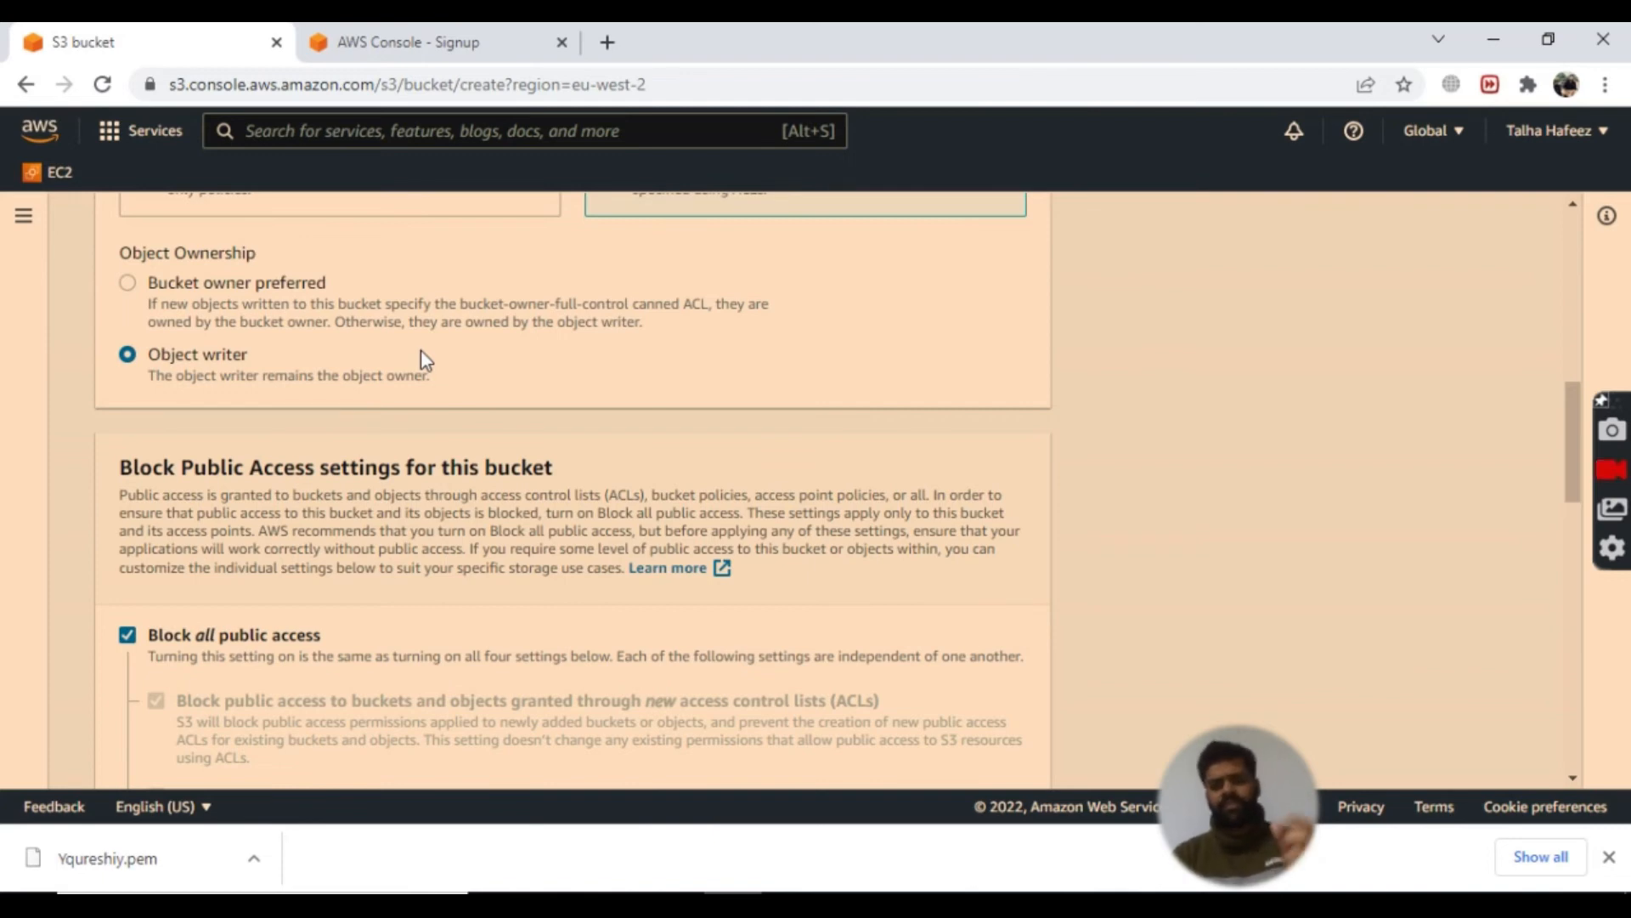
Step: Turn off Block all public access for the bucket and acknowledge that its objects might become public
{"action": "scroll", "coordinate": [421, 349], "scroll_direction": "down", "scroll_amount": 3}
{"action": "scroll", "coordinate": [420, 349], "scroll_direction": "down", "scroll_amount": 2}
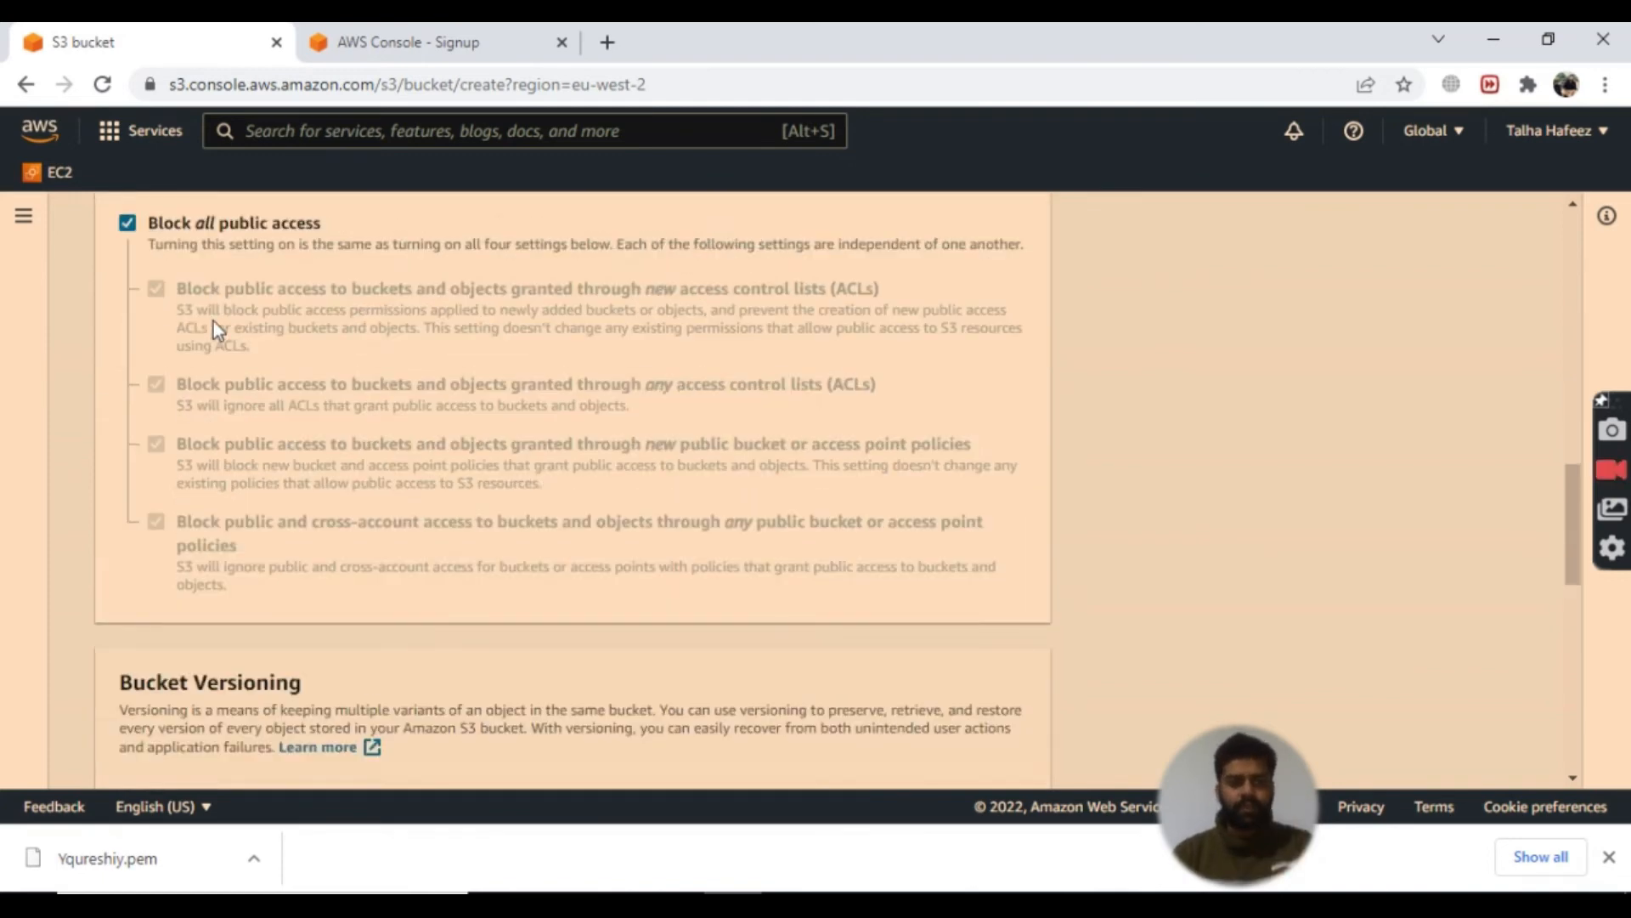
{"action": "scroll", "coordinate": [155, 304], "scroll_direction": "up", "scroll_amount": 1}
{"action": "left_click", "coordinate": [127, 277]}
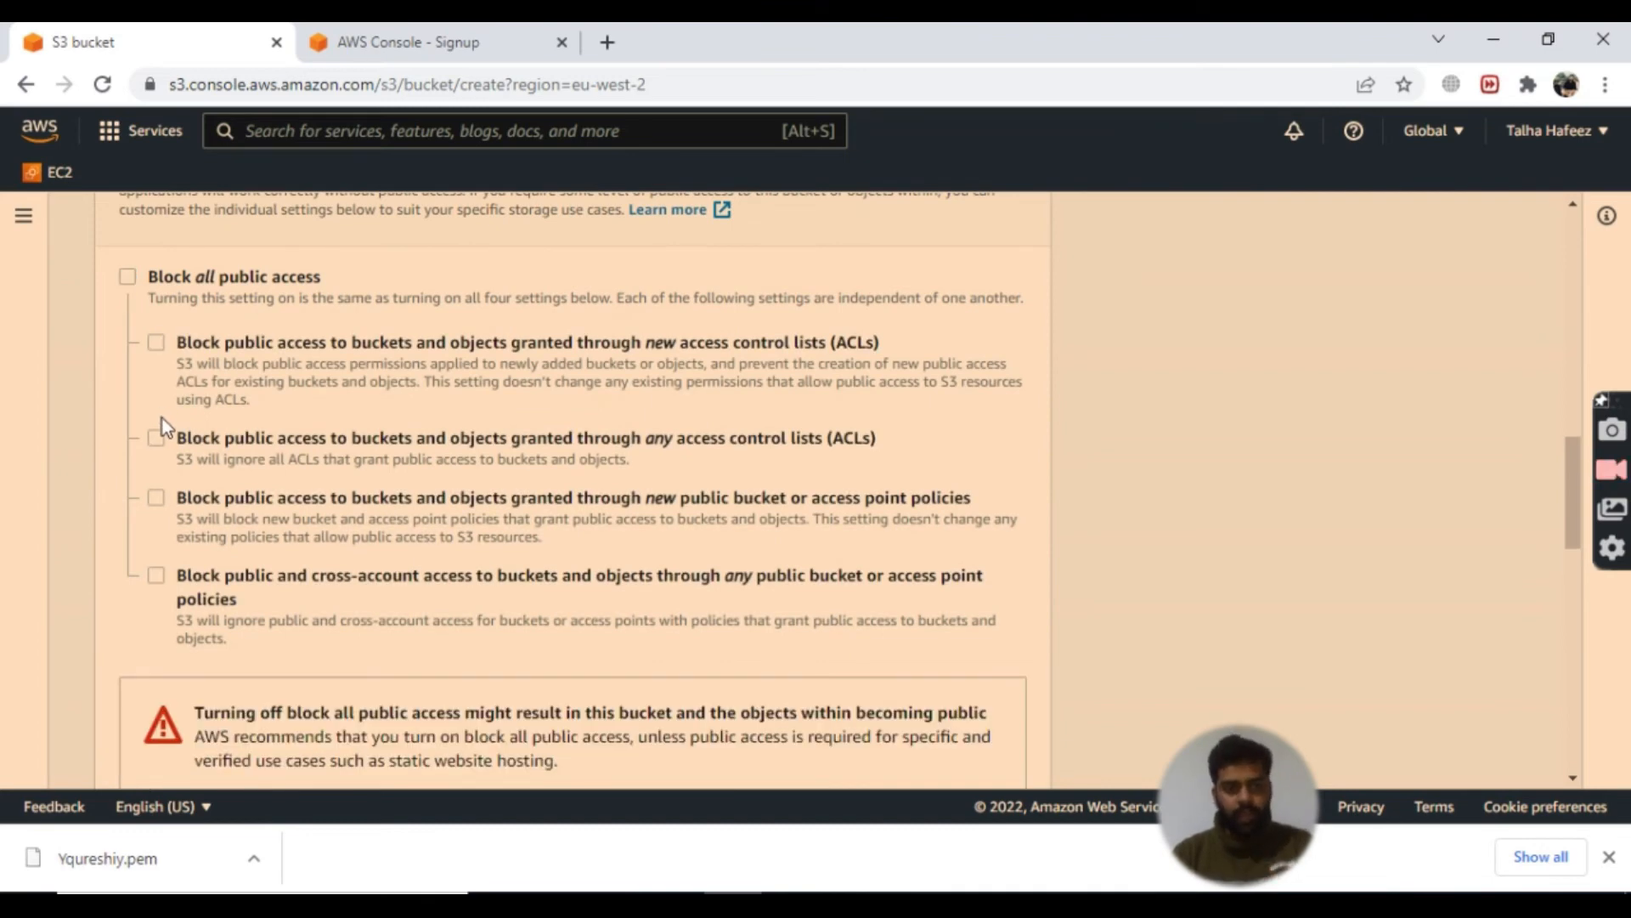
{"action": "scroll", "coordinate": [212, 411], "scroll_direction": "down", "scroll_amount": 4}
{"action": "scroll", "coordinate": [214, 416], "scroll_direction": "down", "scroll_amount": 4}
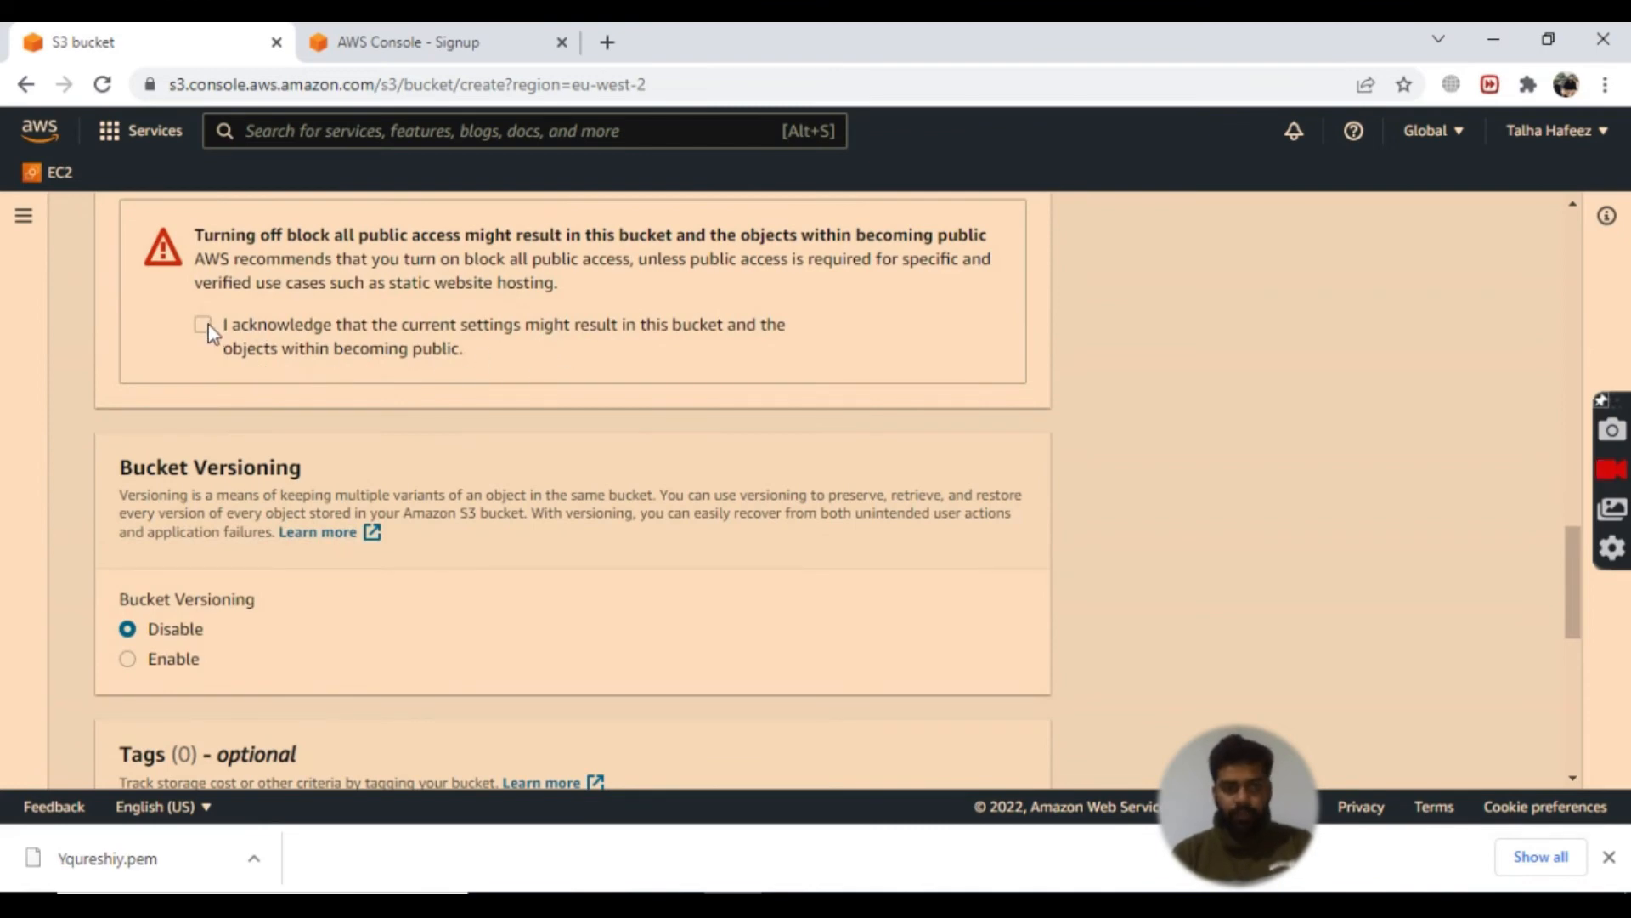
{"action": "left_click", "coordinate": [238, 328]}
{"action": "scroll", "coordinate": [346, 340], "scroll_direction": "up", "scroll_amount": 3}
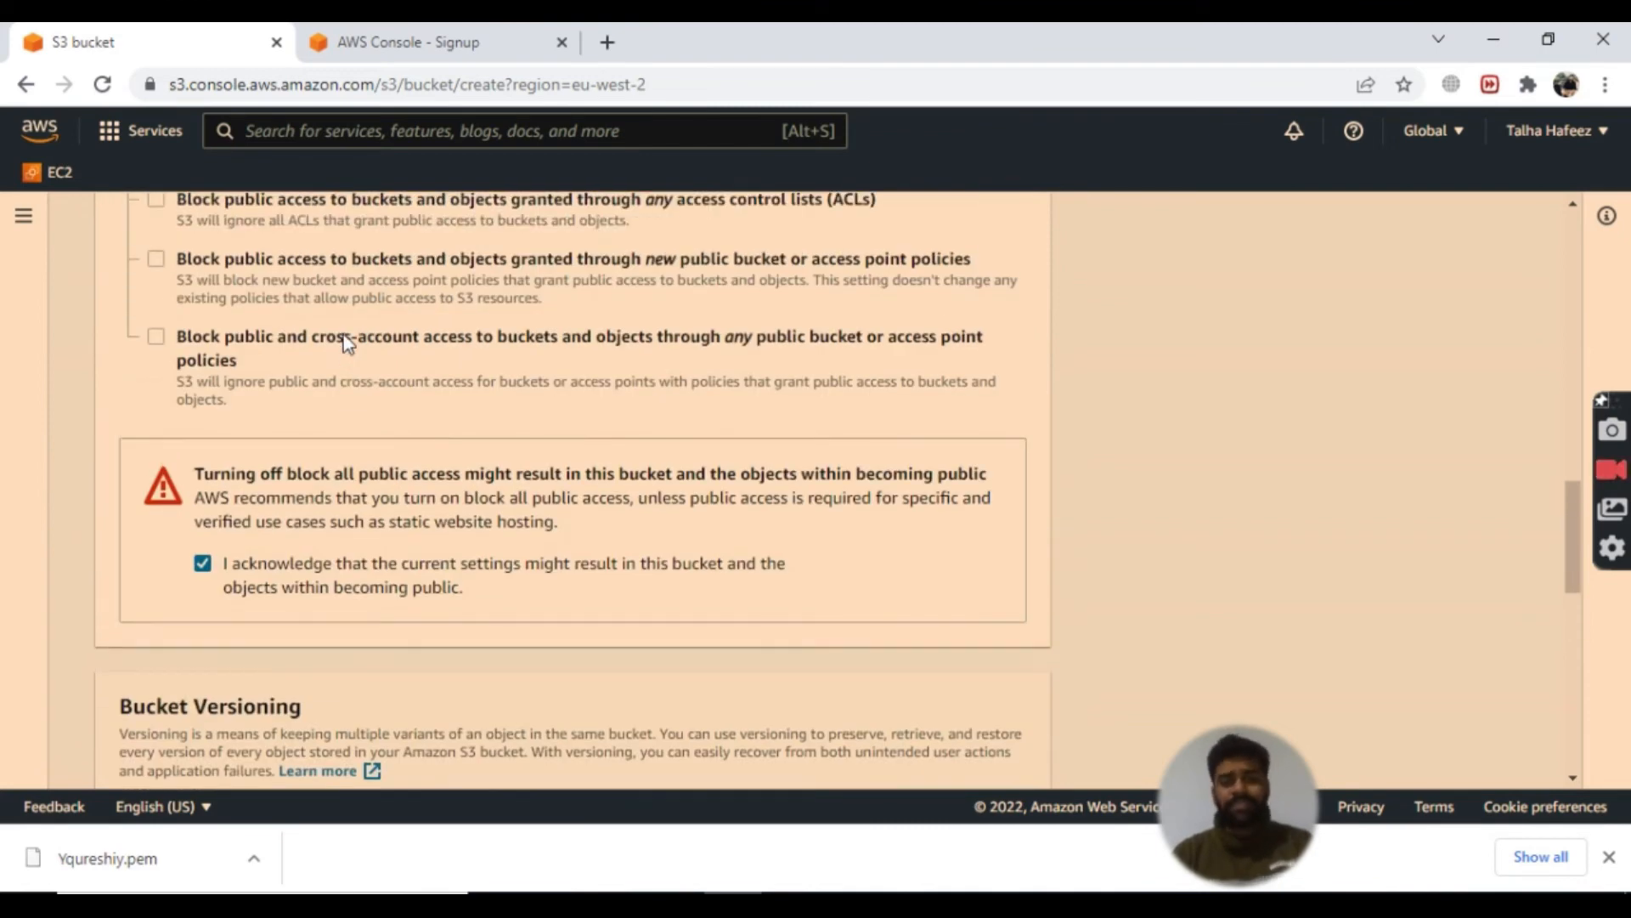
Step: Leave bucket versioning and server-side encryption disabled, add no tags, and create the bucket
{"action": "scroll", "coordinate": [346, 342], "scroll_direction": "down", "scroll_amount": 3}
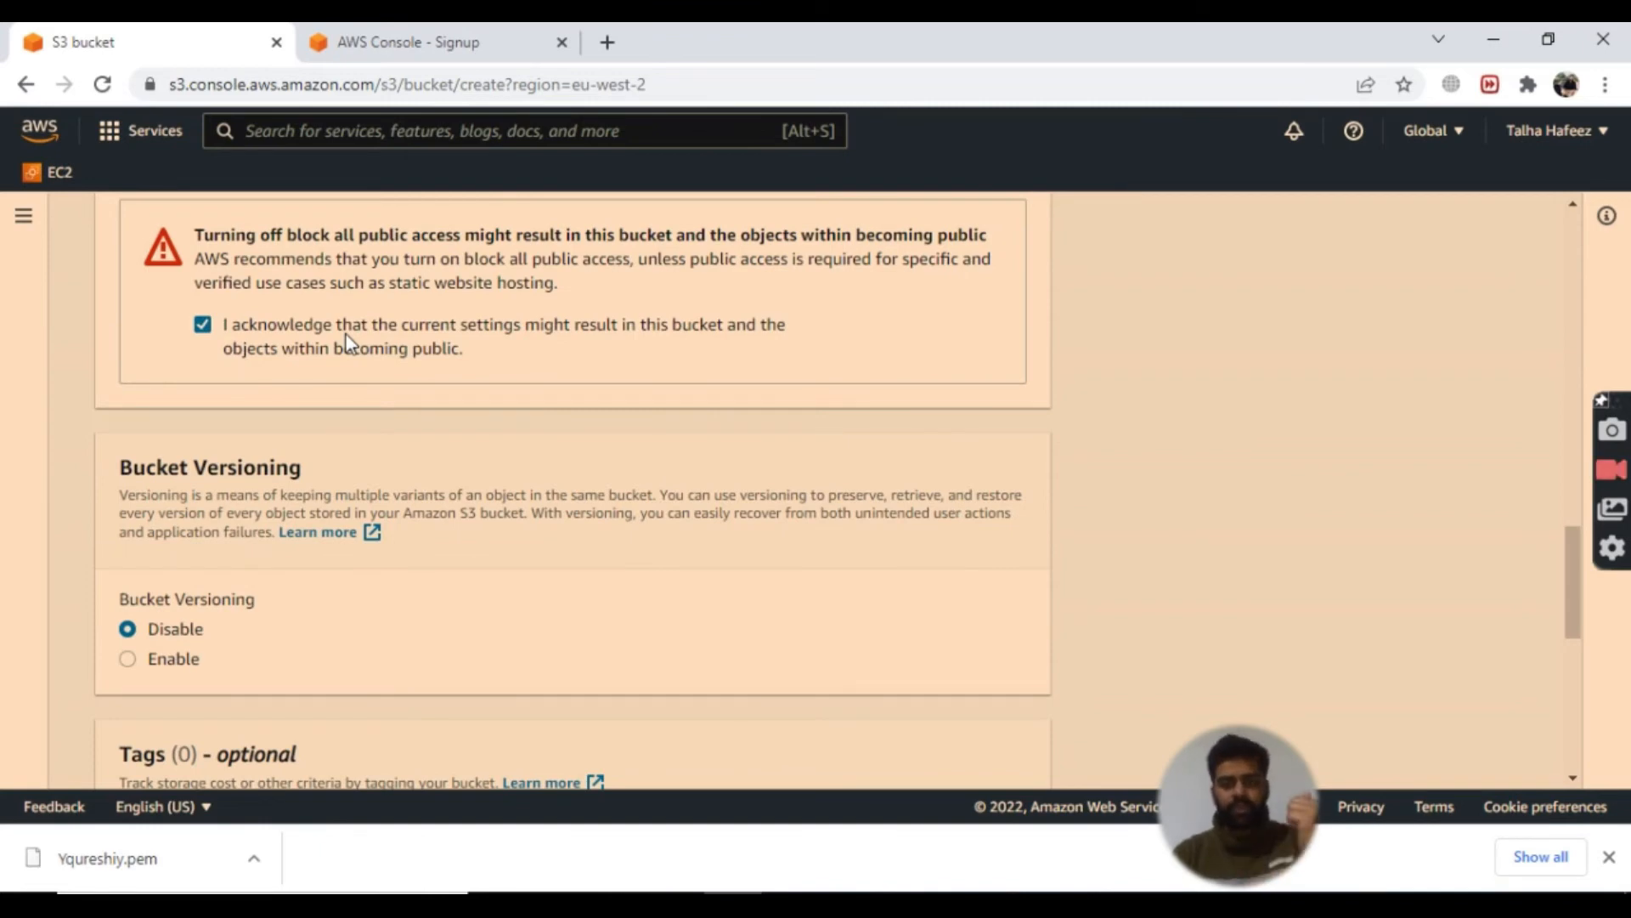
{"action": "scroll", "coordinate": [345, 334], "scroll_direction": "down", "scroll_amount": 6}
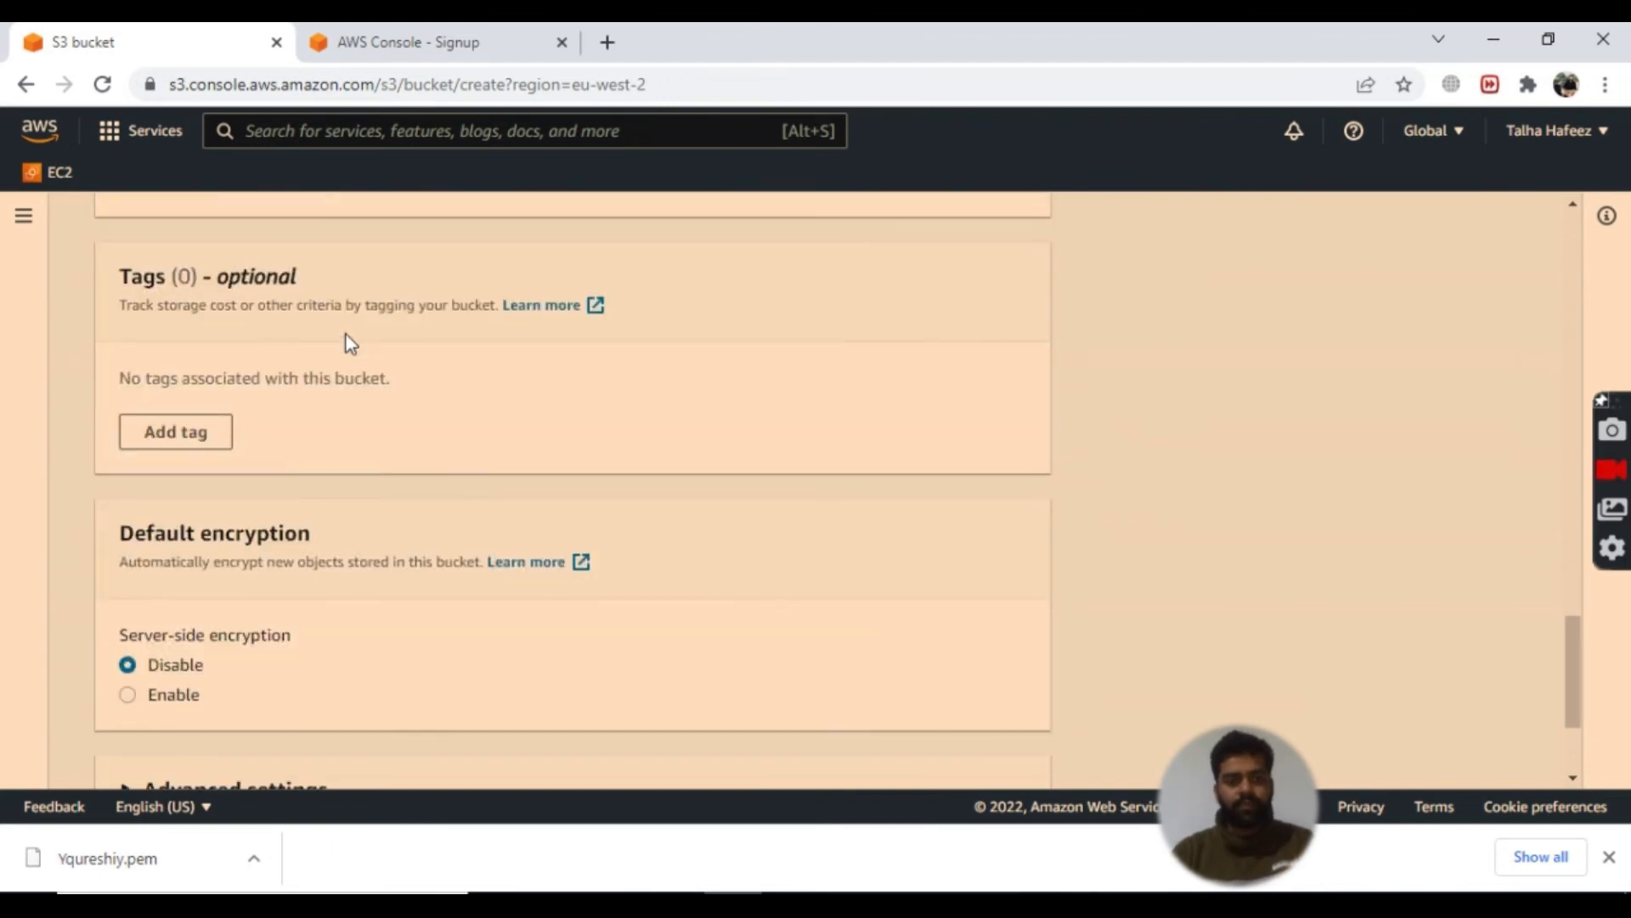
{"action": "scroll", "coordinate": [348, 340], "scroll_direction": "down", "scroll_amount": 3}
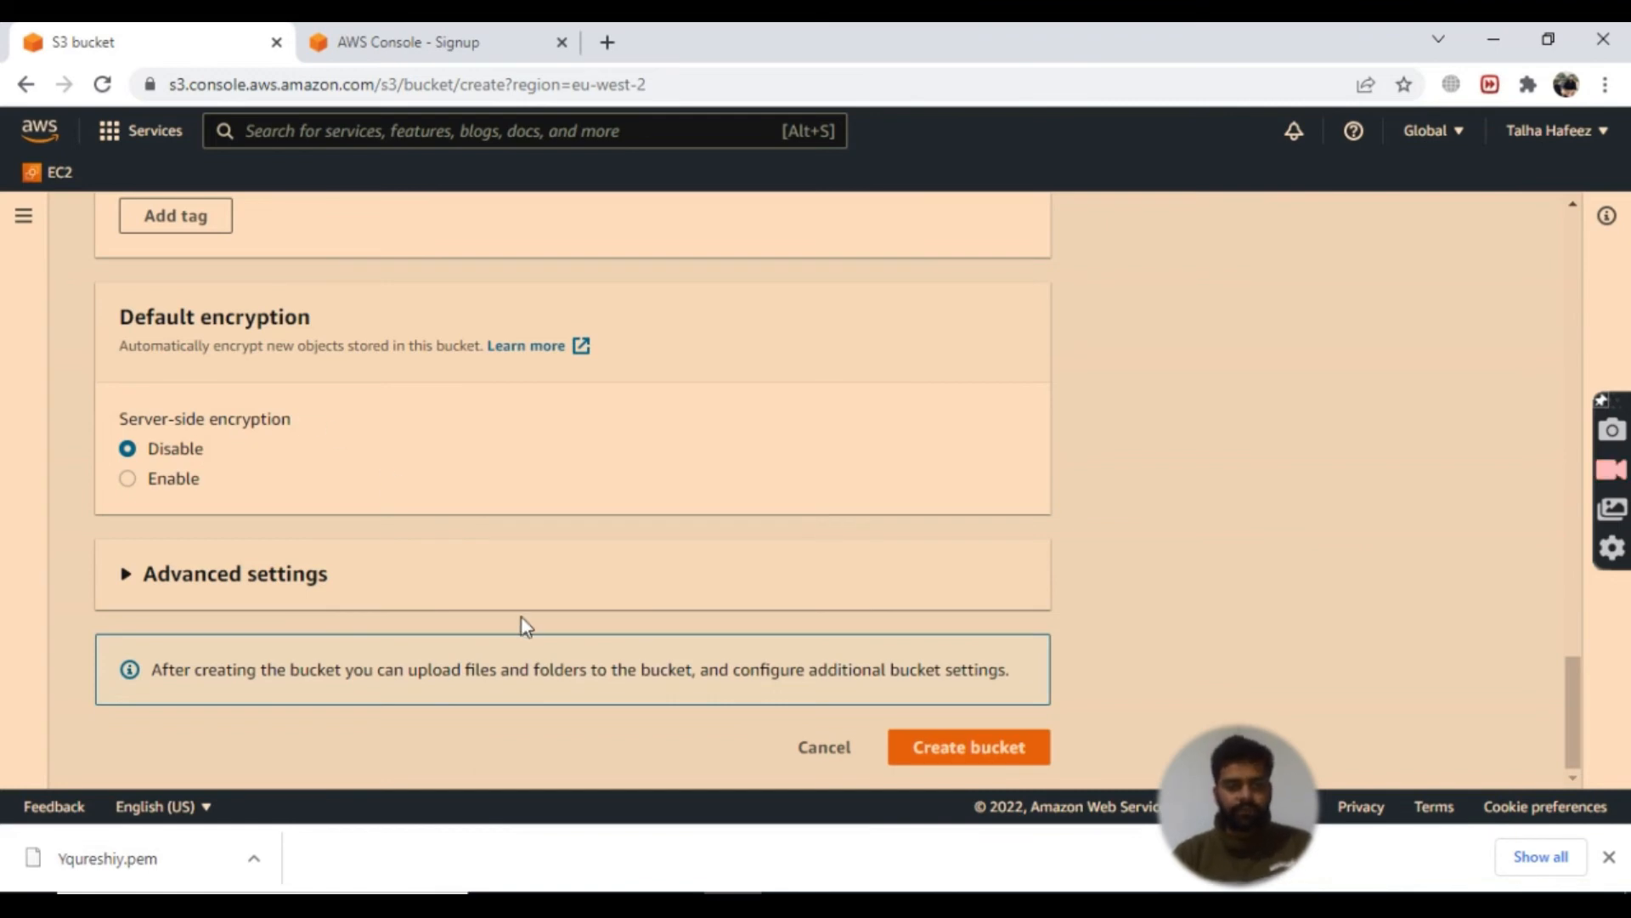
{"action": "left_click", "coordinate": [935, 749]}
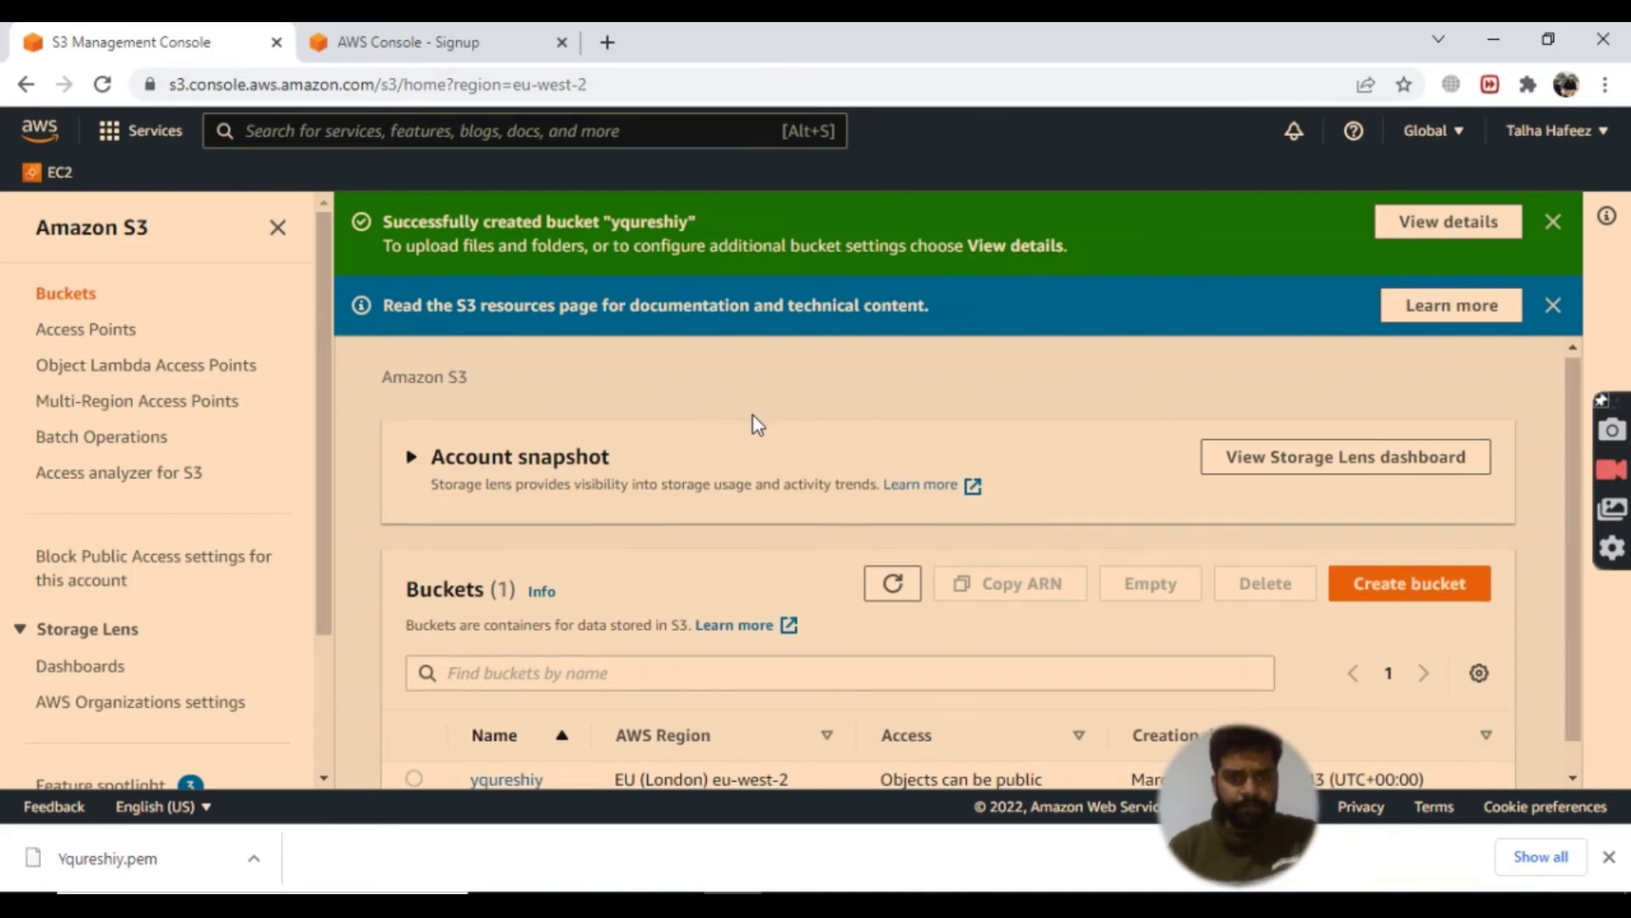
Step: Open the yqureshiy bucket from the bucket list and go to its objects list
{"action": "scroll", "coordinate": [739, 424], "scroll_direction": "down", "scroll_amount": 1}
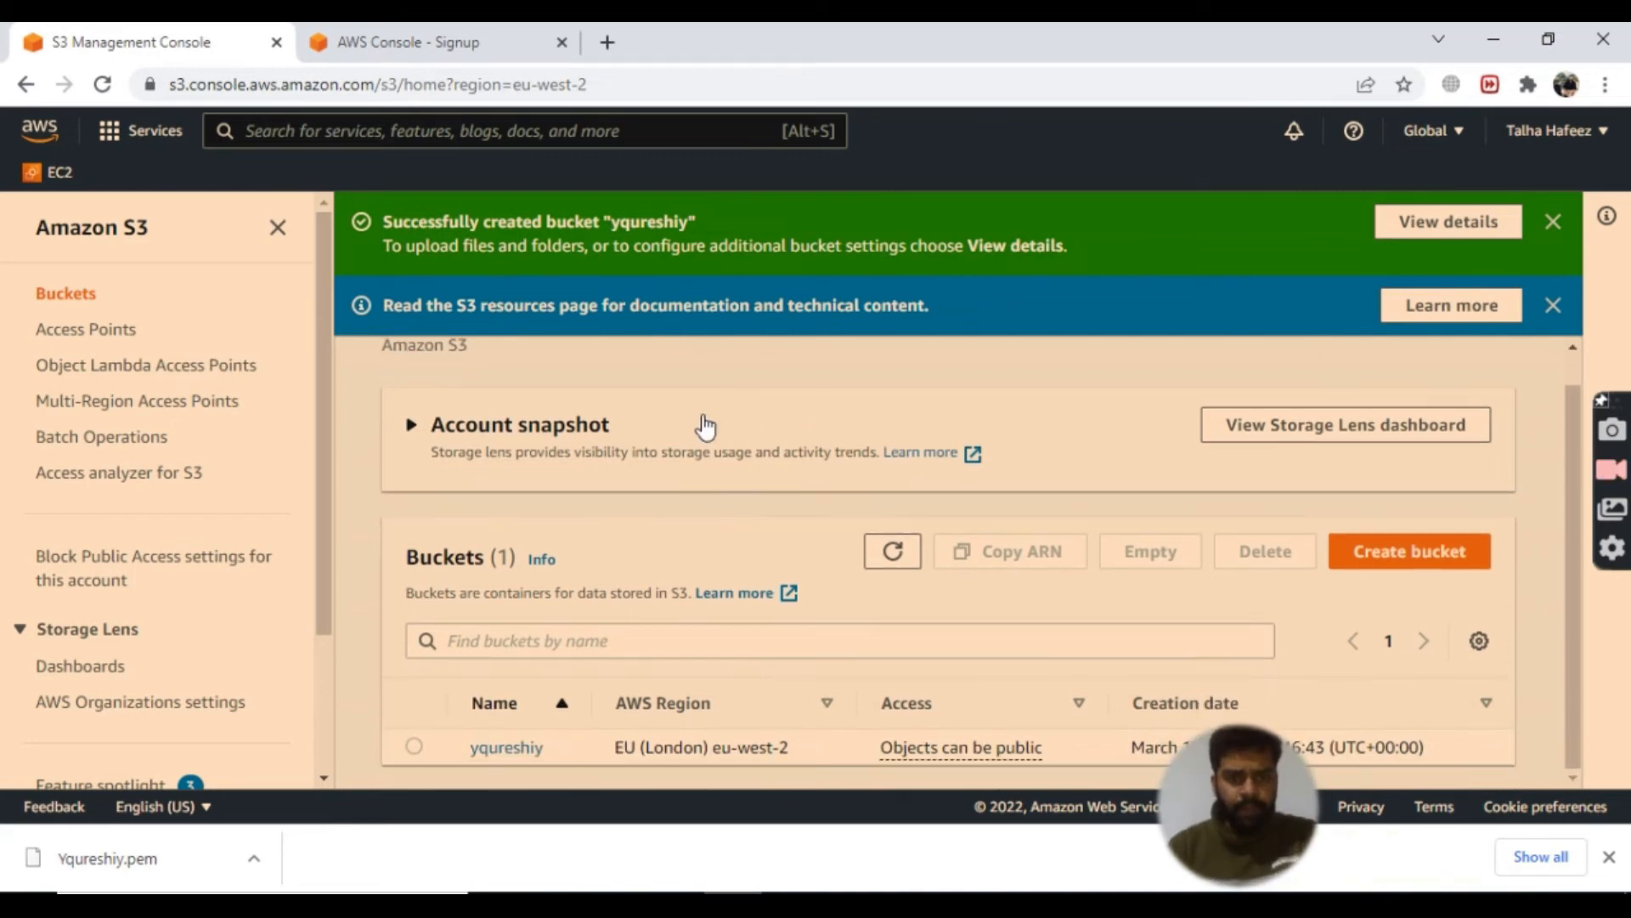
{"action": "left_click", "coordinate": [505, 751]}
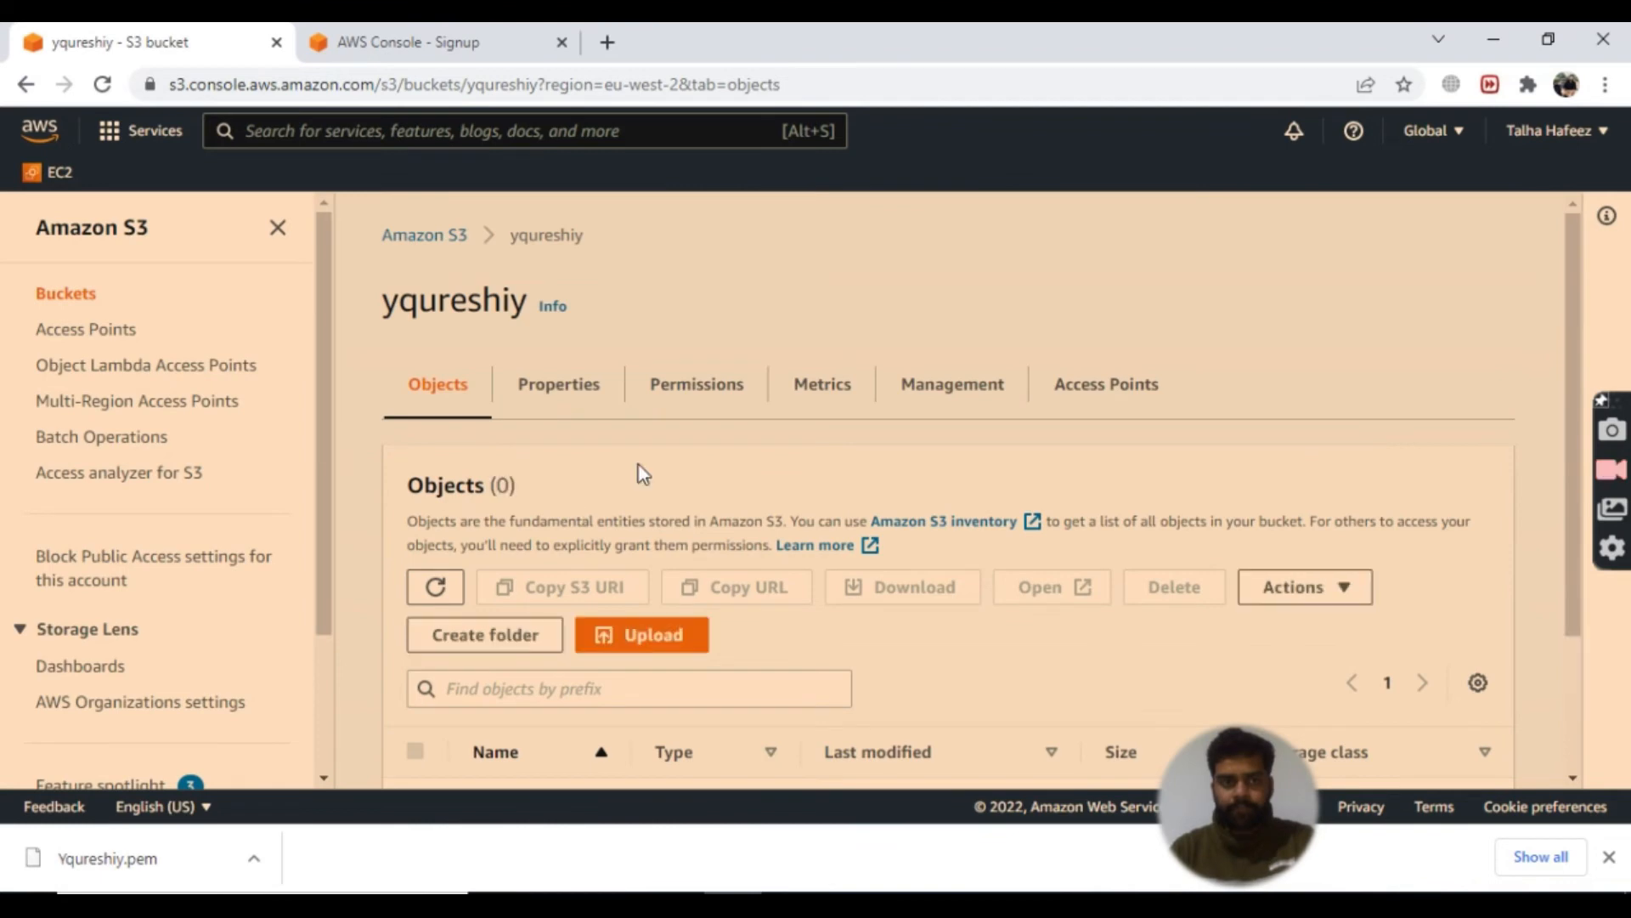
{"action": "scroll", "coordinate": [639, 474], "scroll_direction": "down", "scroll_amount": 2}
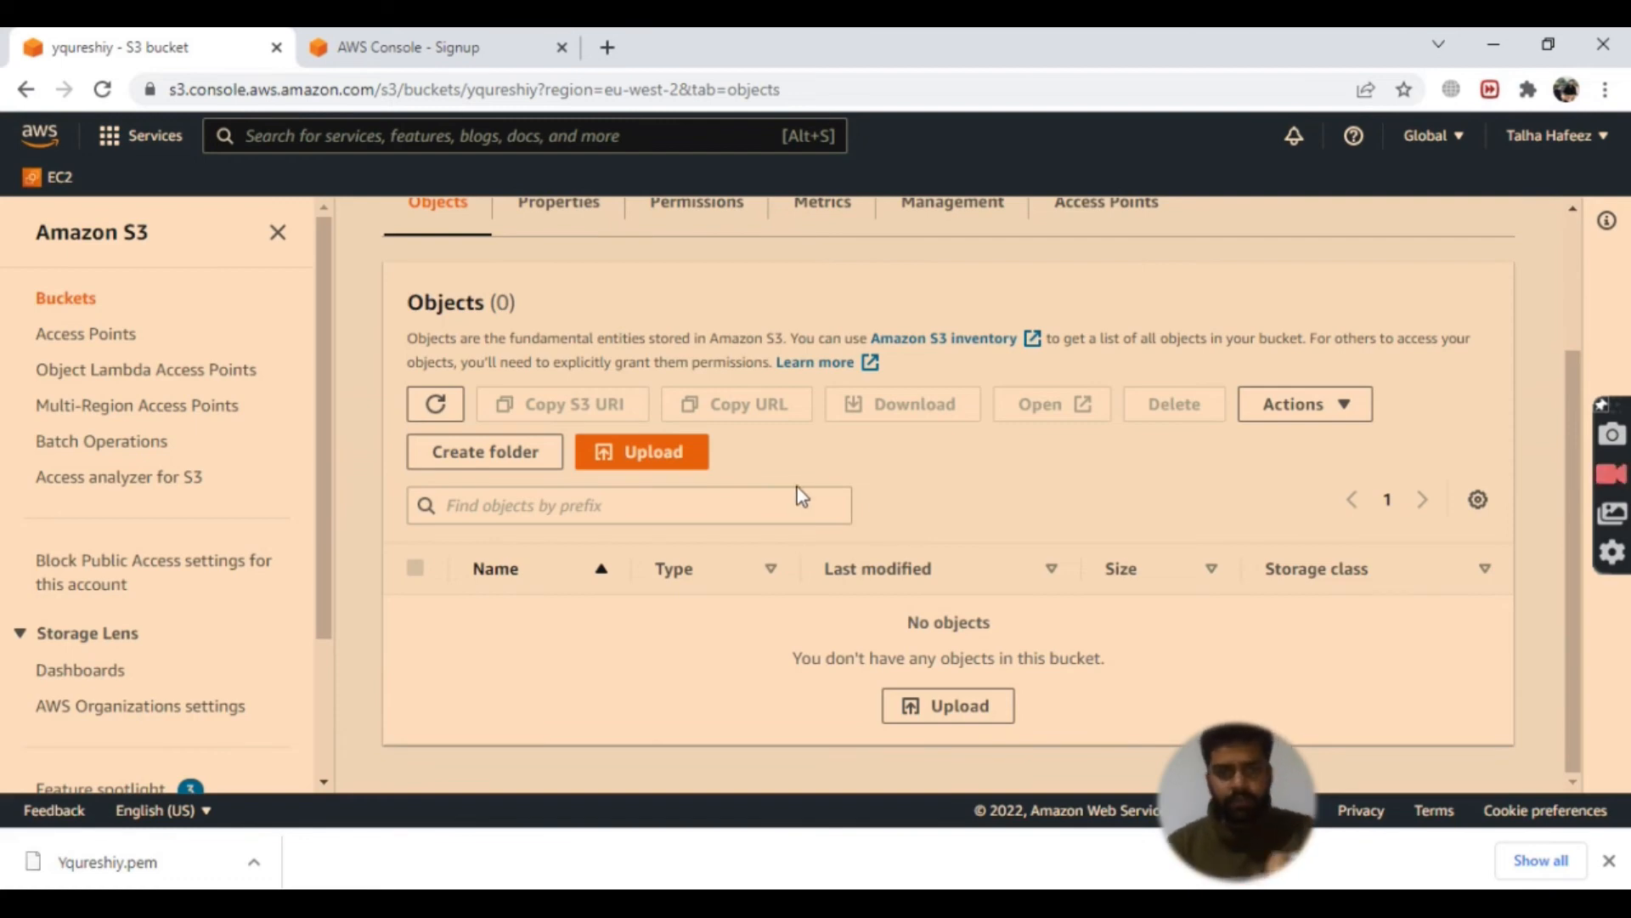
Step: Start an upload to the bucket and add the index HTML file from the Key folder
{"action": "left_click", "coordinate": [692, 461]}
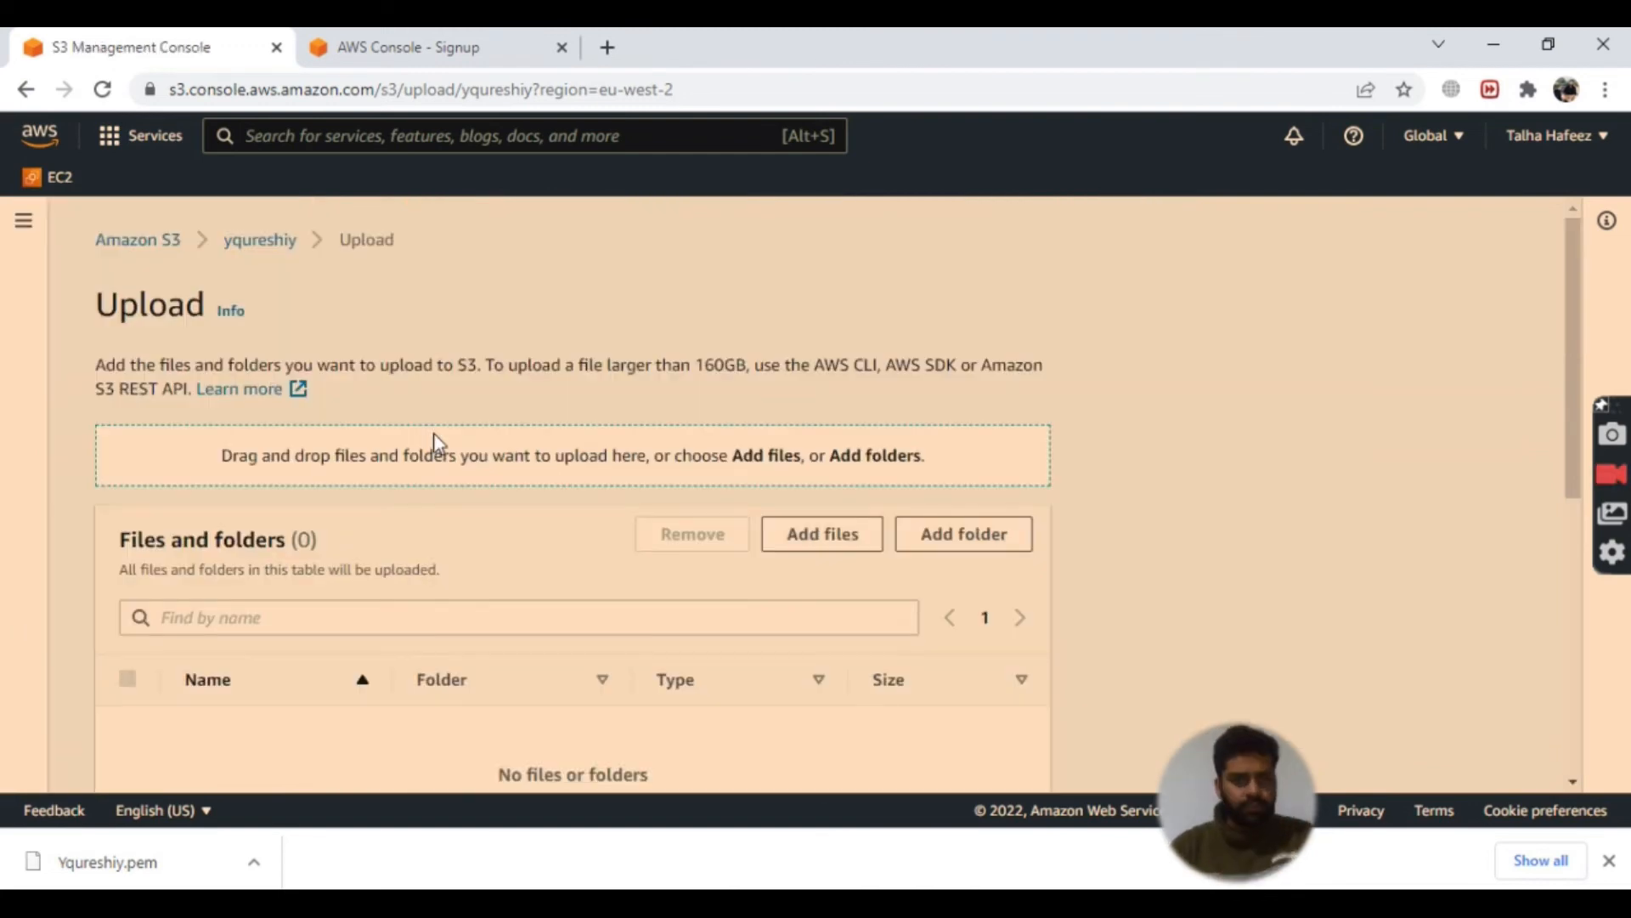
{"action": "left_click", "coordinate": [850, 540]}
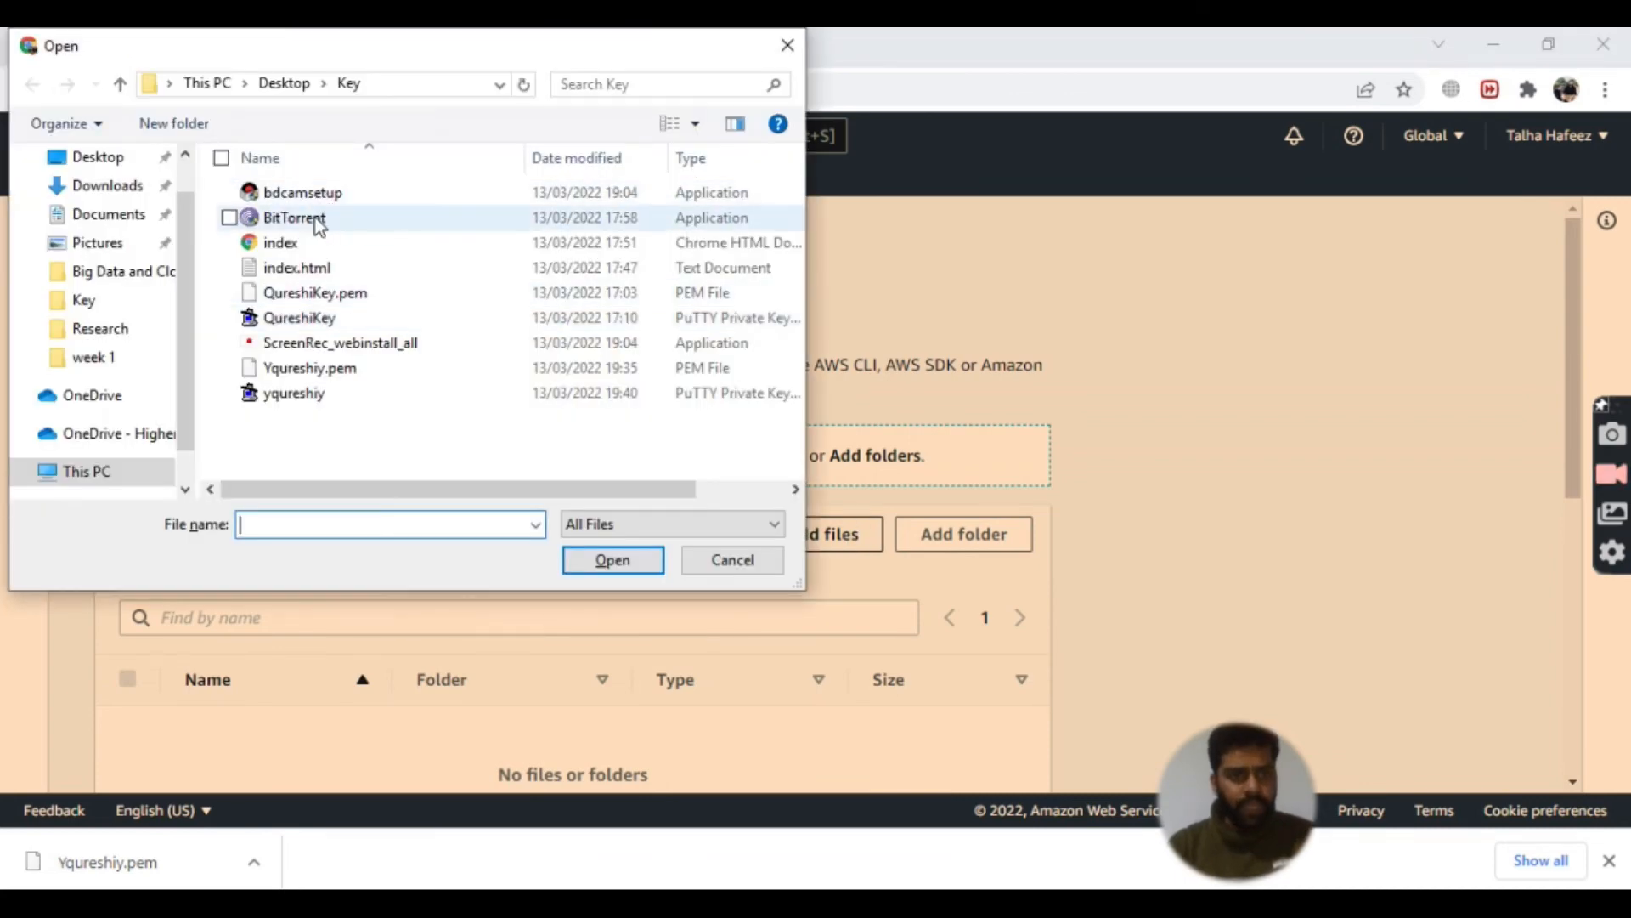
{"action": "left_click", "coordinate": [304, 243]}
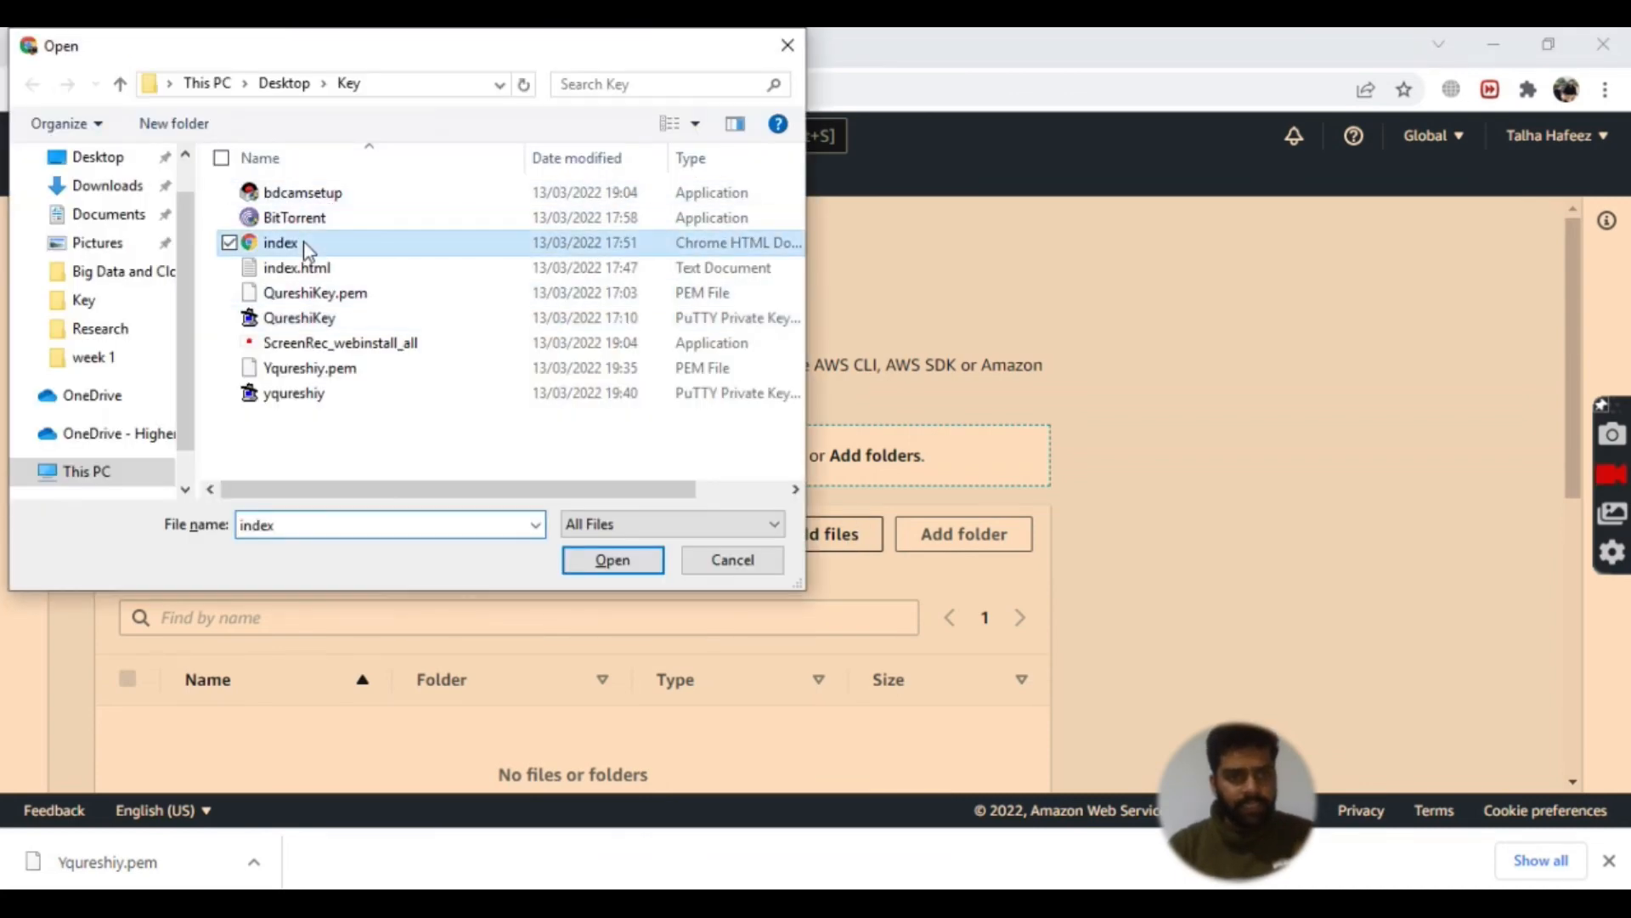
{"action": "left_click", "coordinate": [599, 564]}
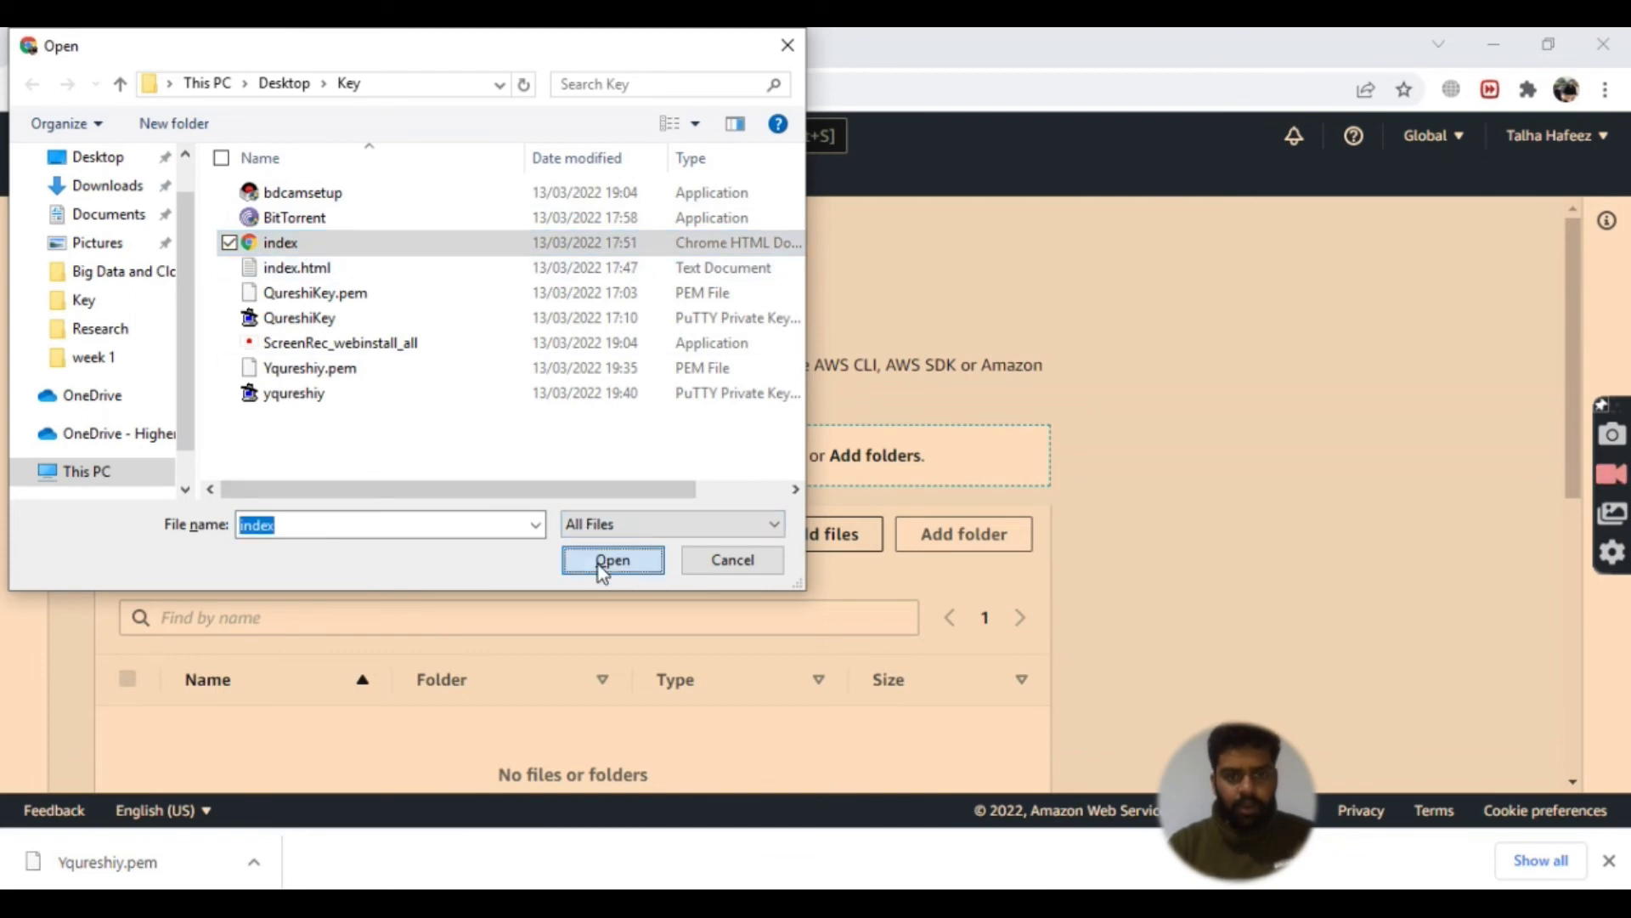
Step: Expand the upload's destination details and review the bucket's versioning, default encryption and Object Lock settings
{"action": "scroll", "coordinate": [670, 520], "scroll_direction": "down", "scroll_amount": 5}
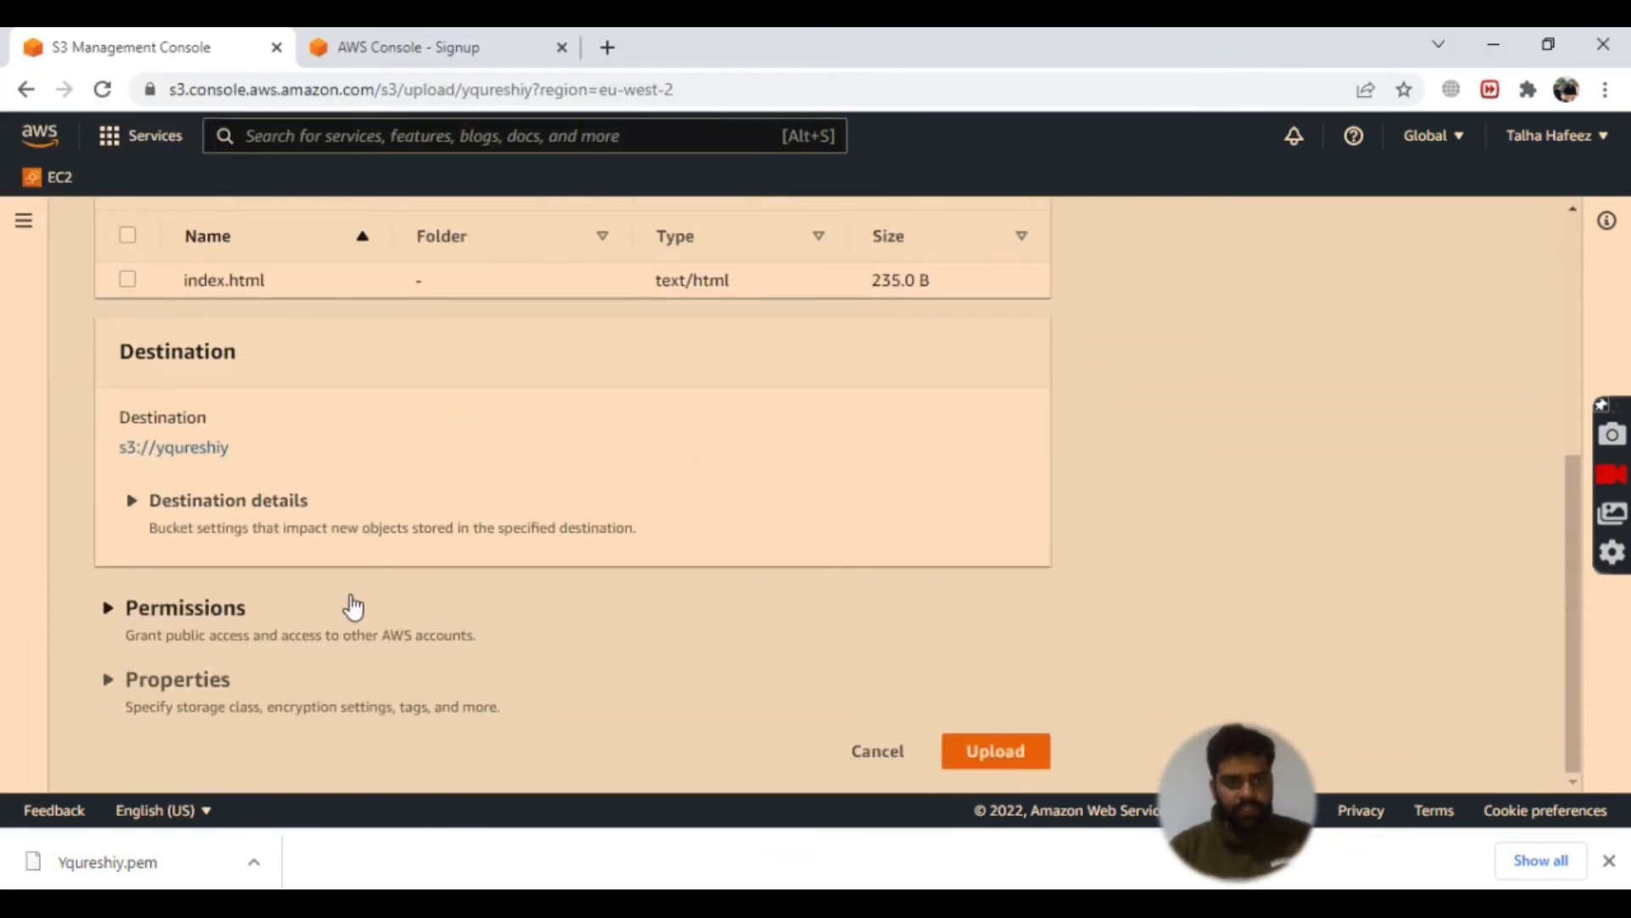
{"action": "left_click", "coordinate": [132, 505]}
{"action": "scroll", "coordinate": [259, 503], "scroll_direction": "down", "scroll_amount": 2}
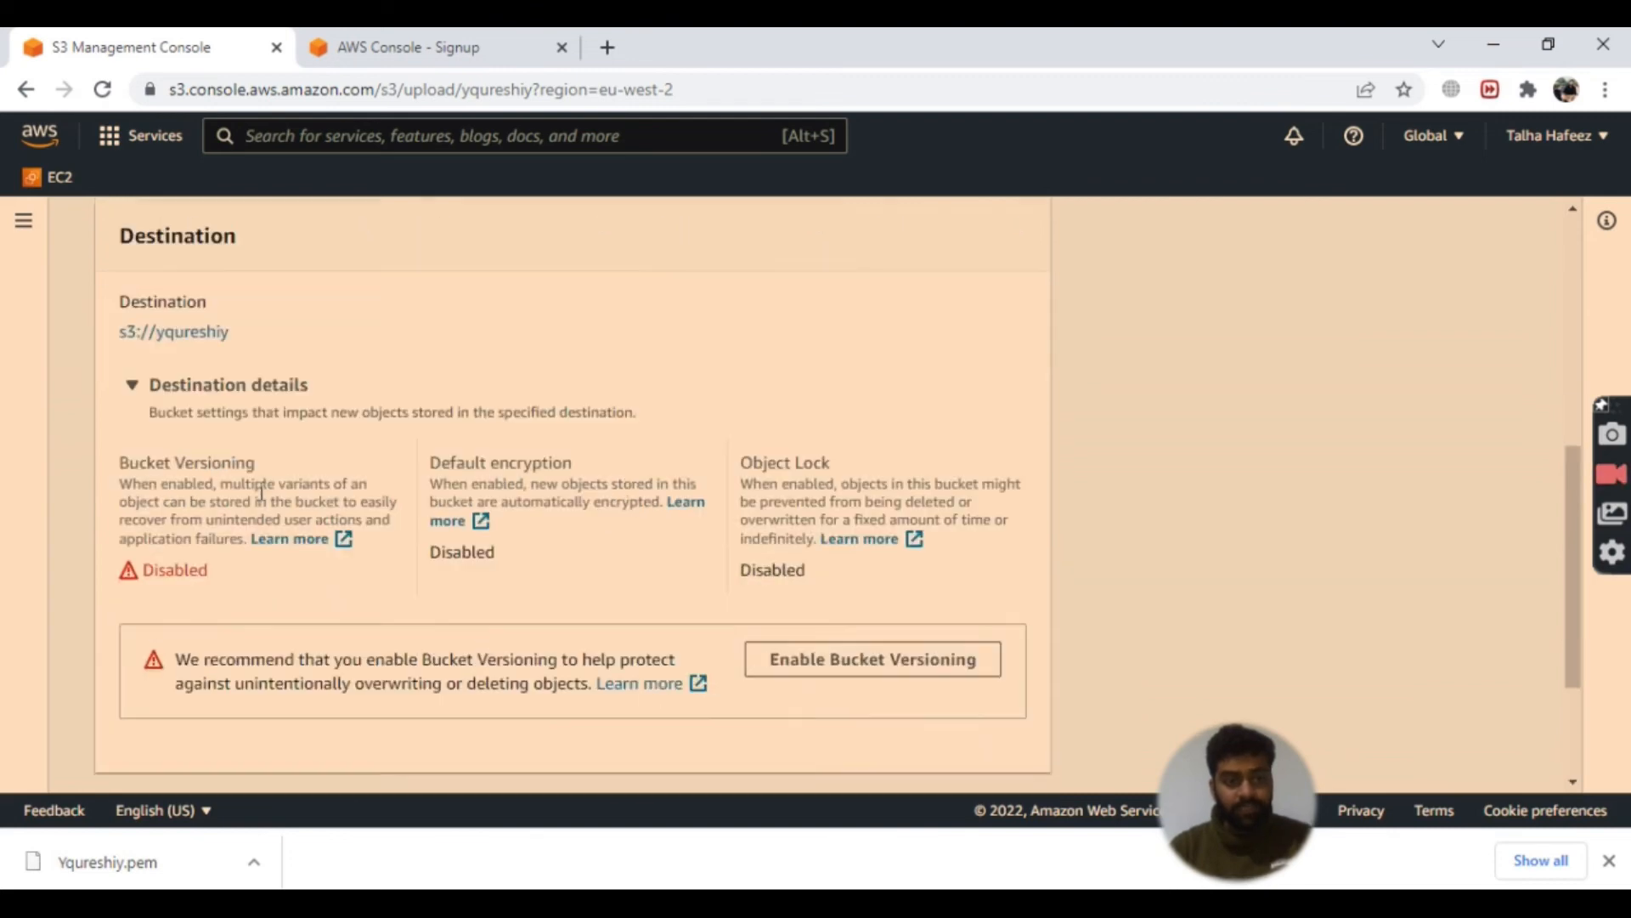
{"action": "scroll", "coordinate": [592, 410], "scroll_direction": "down", "scroll_amount": 3}
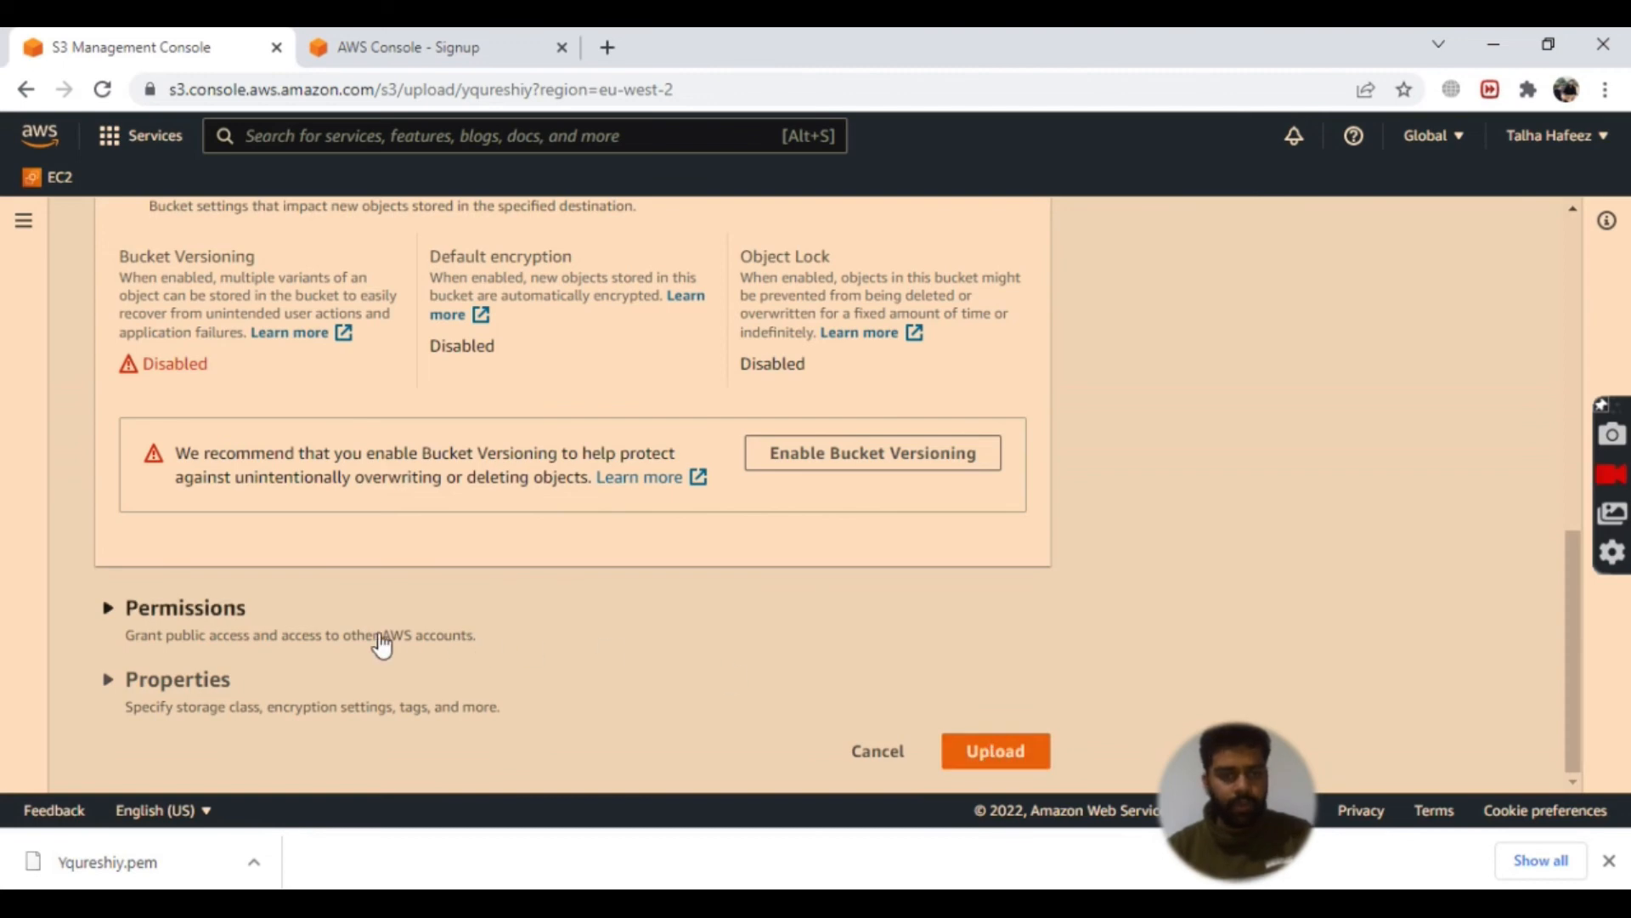
Step: In the upload's permissions, grant public-read access through the predefined ACLs and acknowledge the risk of public-read access to the objects
{"action": "left_click", "coordinate": [236, 609]}
{"action": "scroll", "coordinate": [340, 582], "scroll_direction": "down", "scroll_amount": 1}
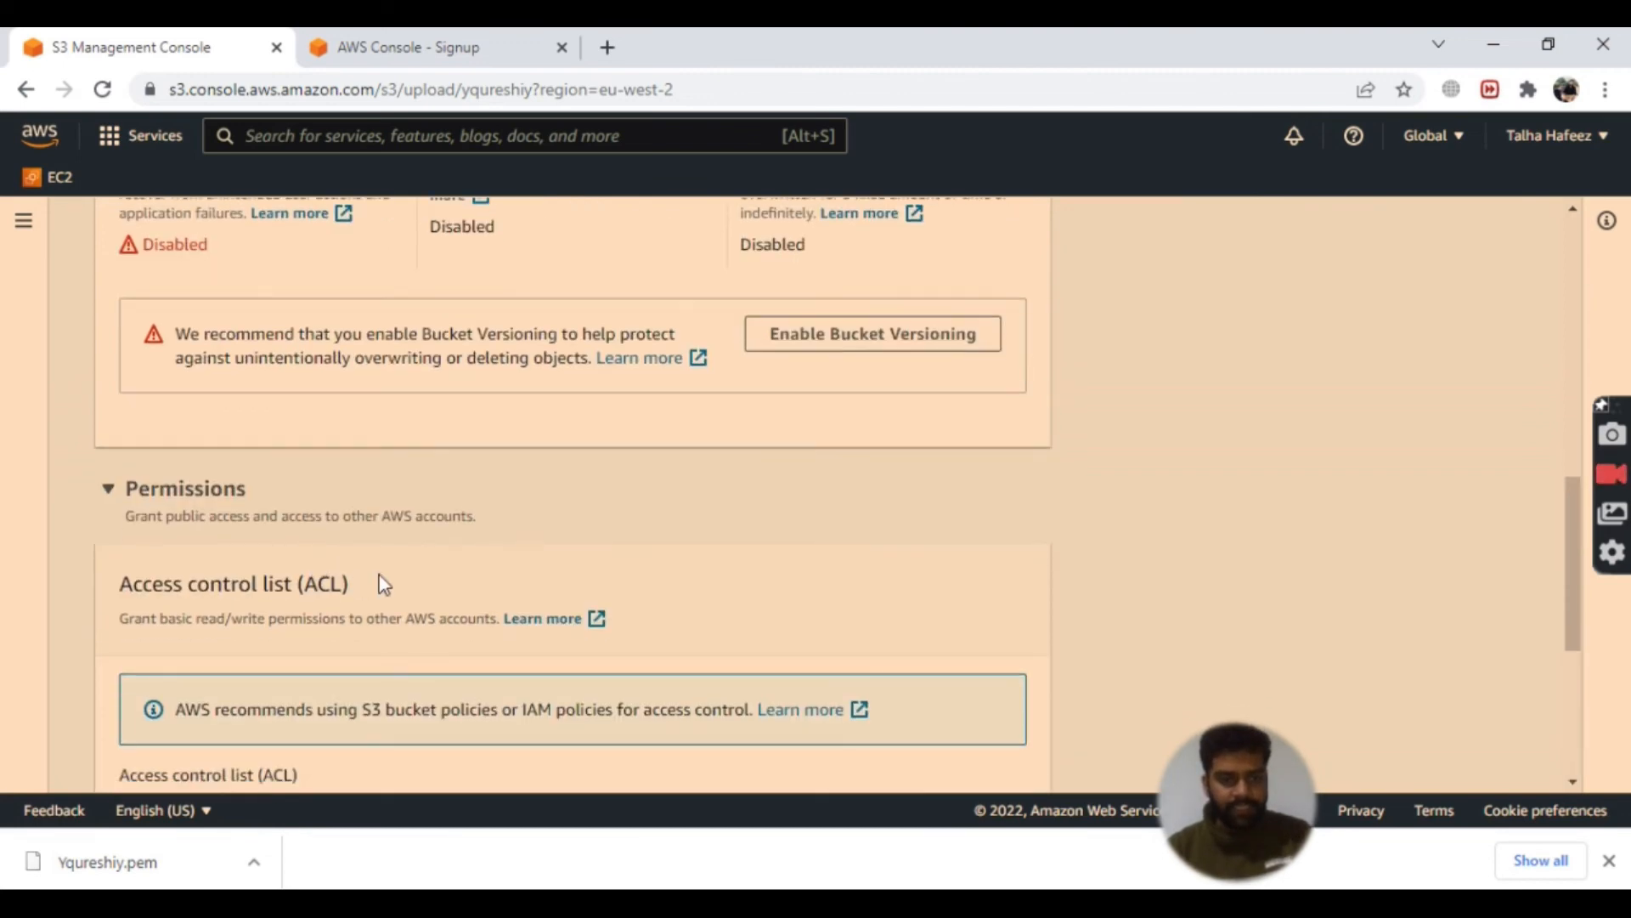
{"action": "scroll", "coordinate": [535, 550], "scroll_direction": "down", "scroll_amount": 1}
{"action": "scroll", "coordinate": [571, 531], "scroll_direction": "down", "scroll_amount": 1}
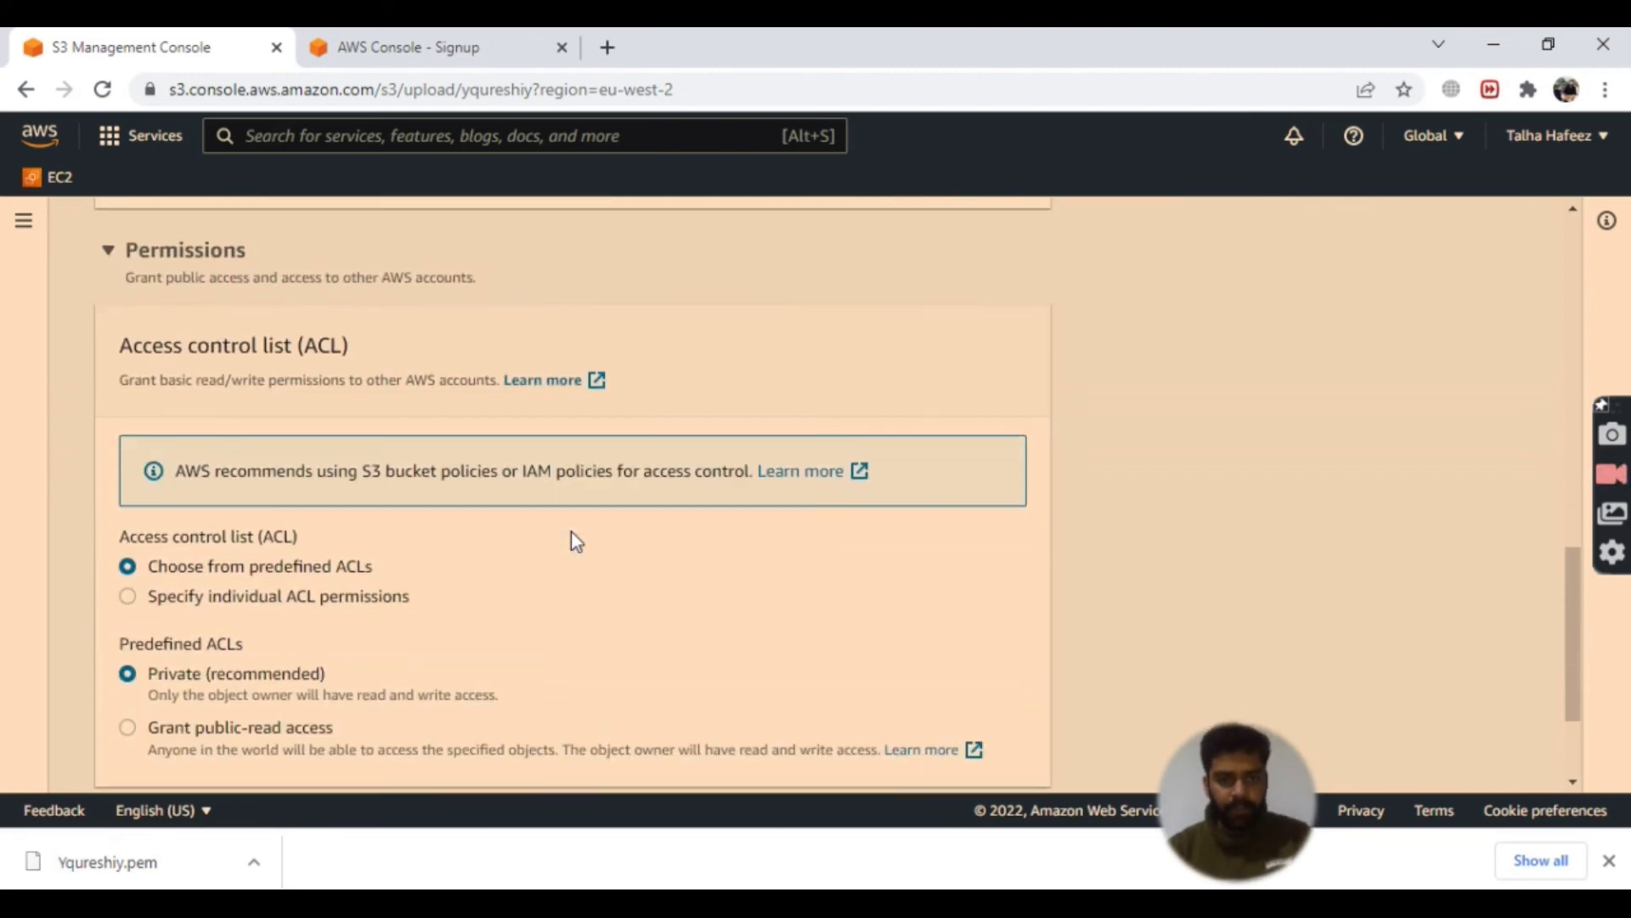
{"action": "scroll", "coordinate": [680, 539], "scroll_direction": "down", "scroll_amount": 1}
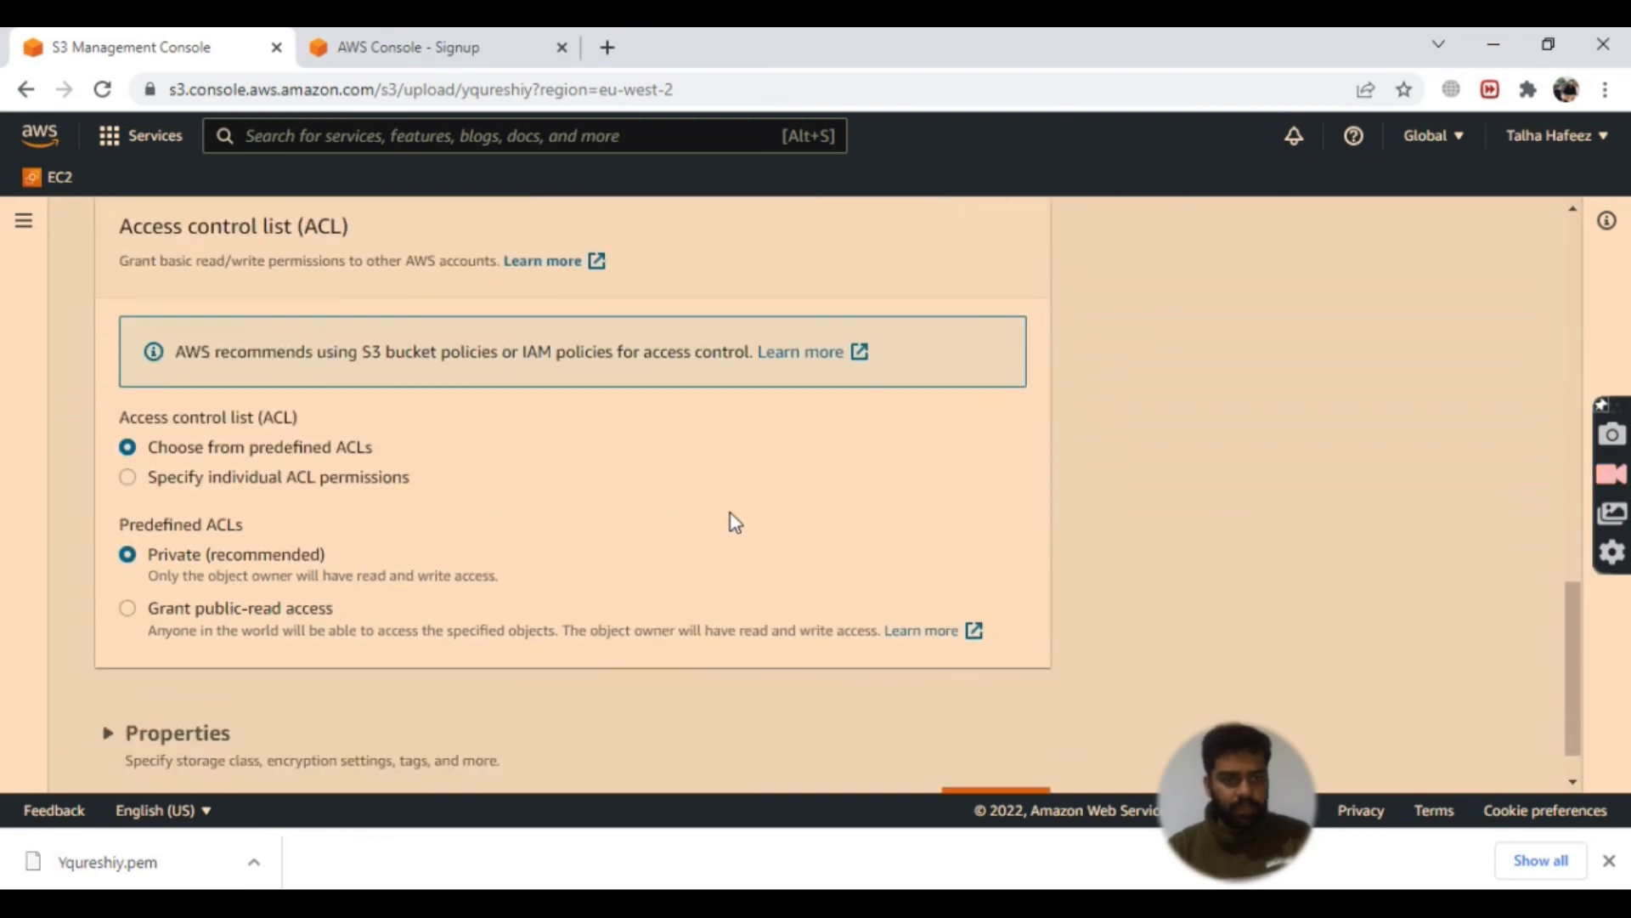
{"action": "scroll", "coordinate": [730, 513], "scroll_direction": "down", "scroll_amount": 1}
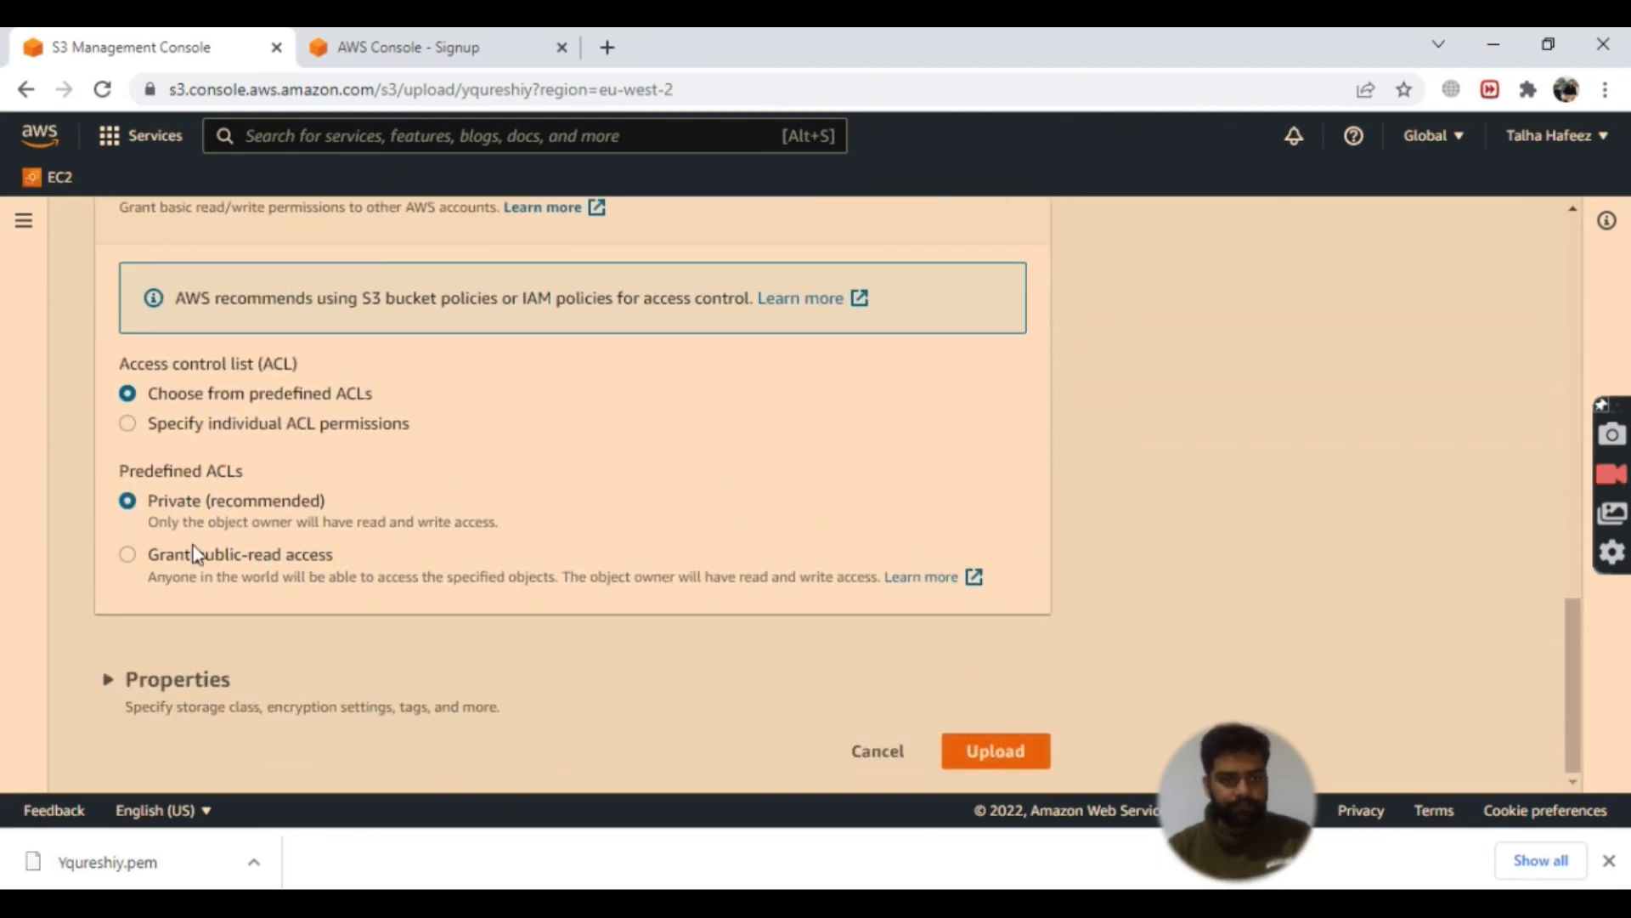
{"action": "left_click", "coordinate": [128, 555]}
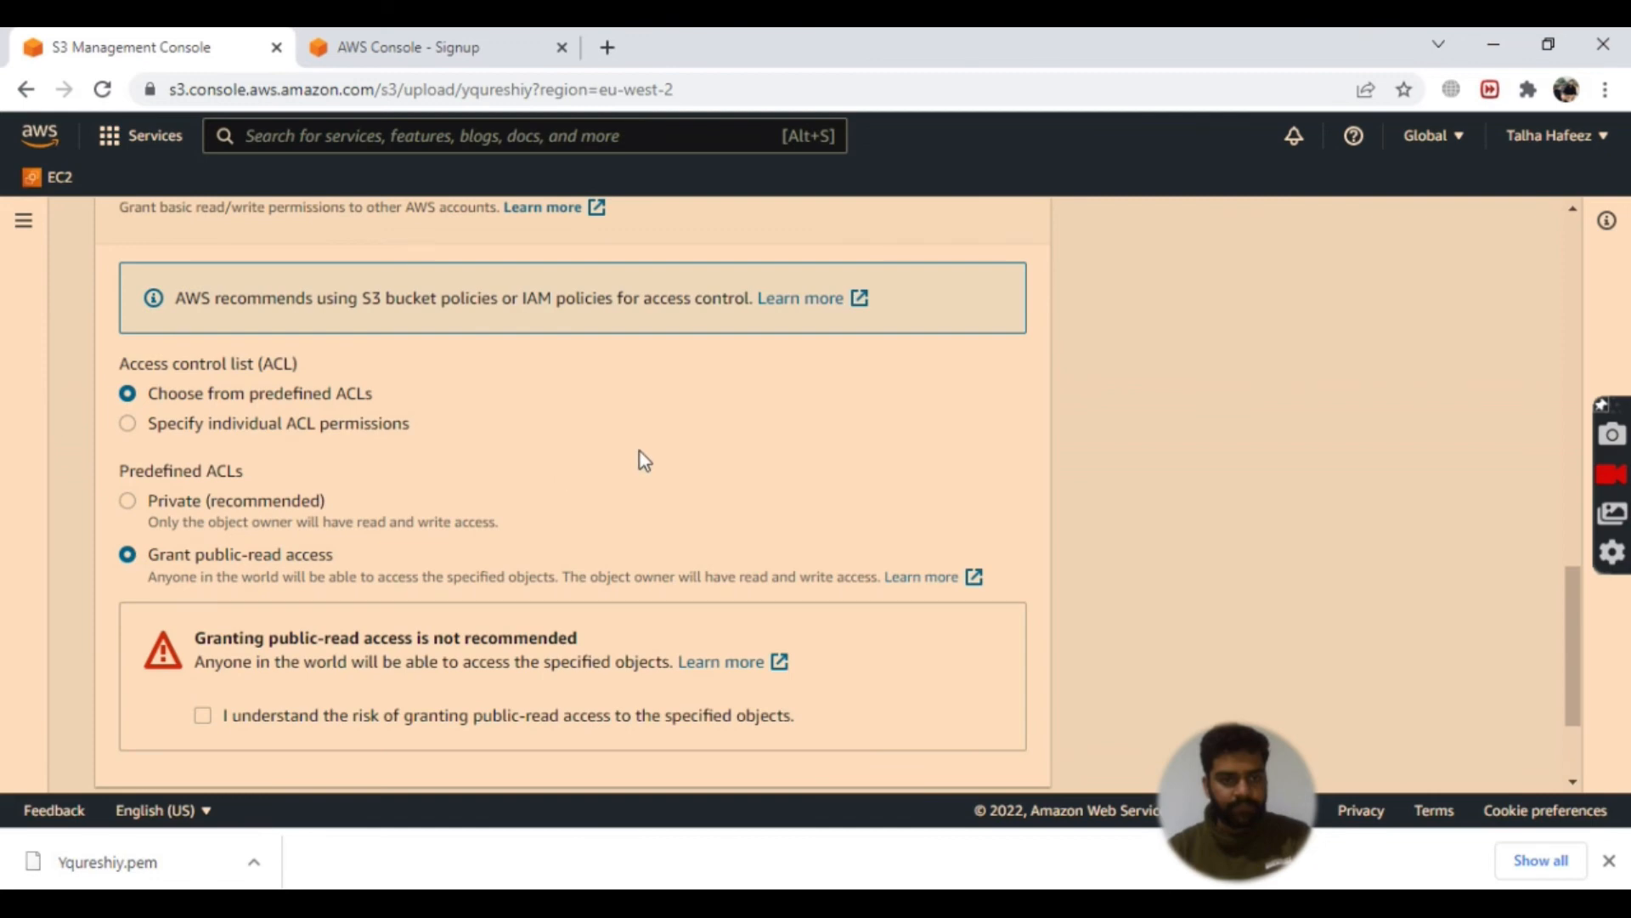
{"action": "scroll", "coordinate": [639, 451], "scroll_direction": "down", "scroll_amount": 2}
{"action": "left_click", "coordinate": [204, 542]}
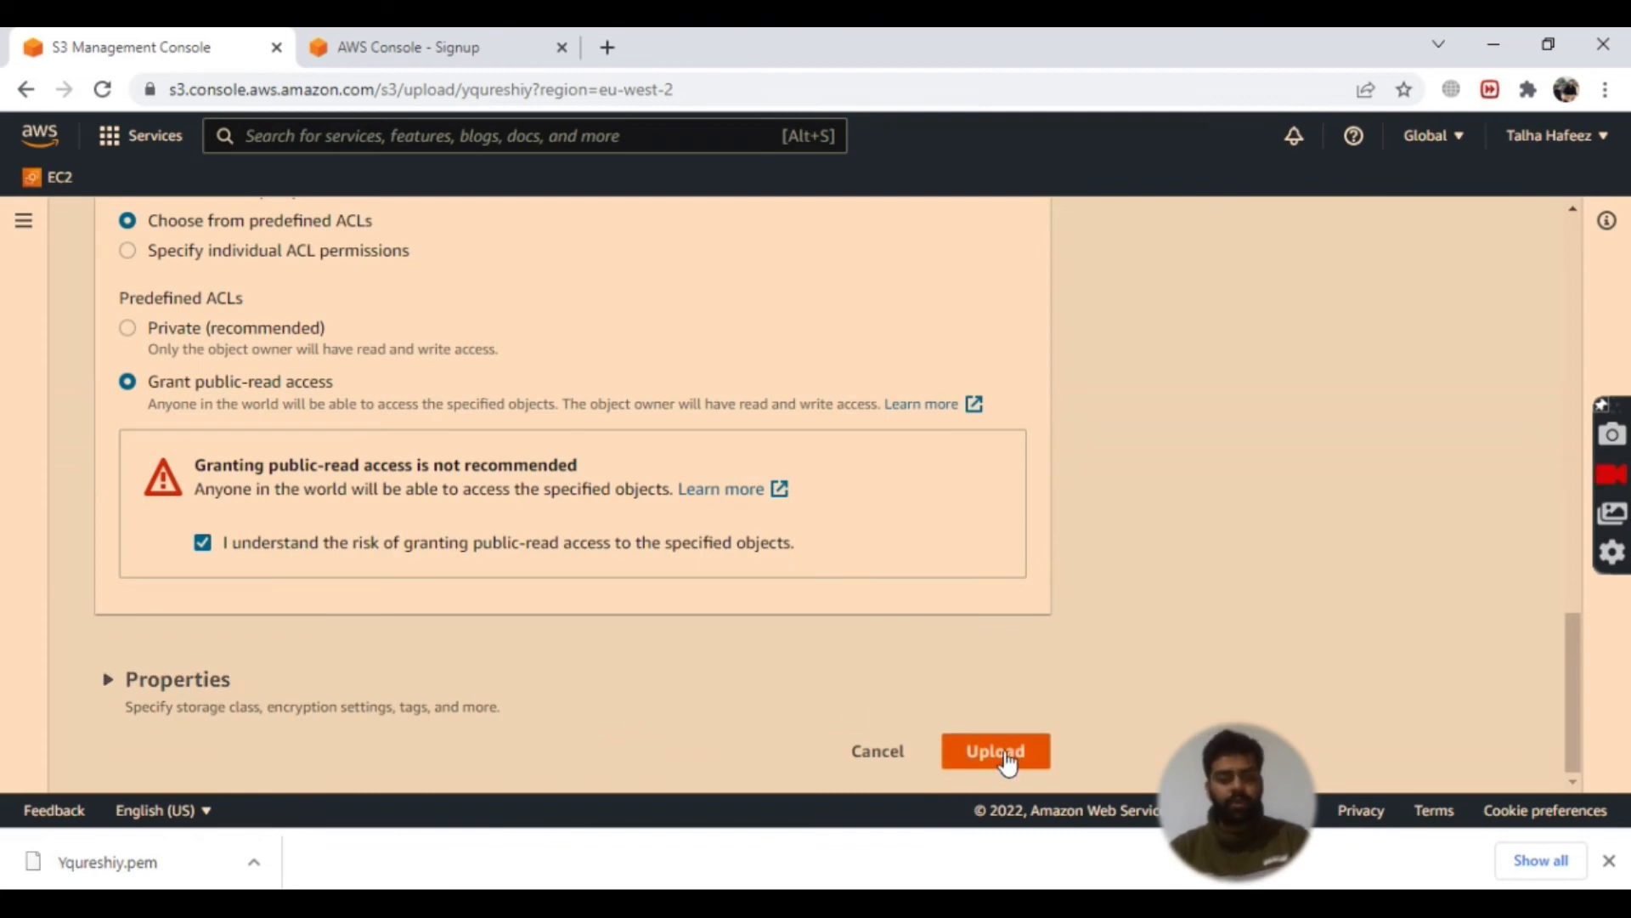
Step: Leave the upload's storage class, checksum, tag and metadata properties at their defaults, upload the file, and close the status page
{"action": "left_click", "coordinate": [108, 680]}
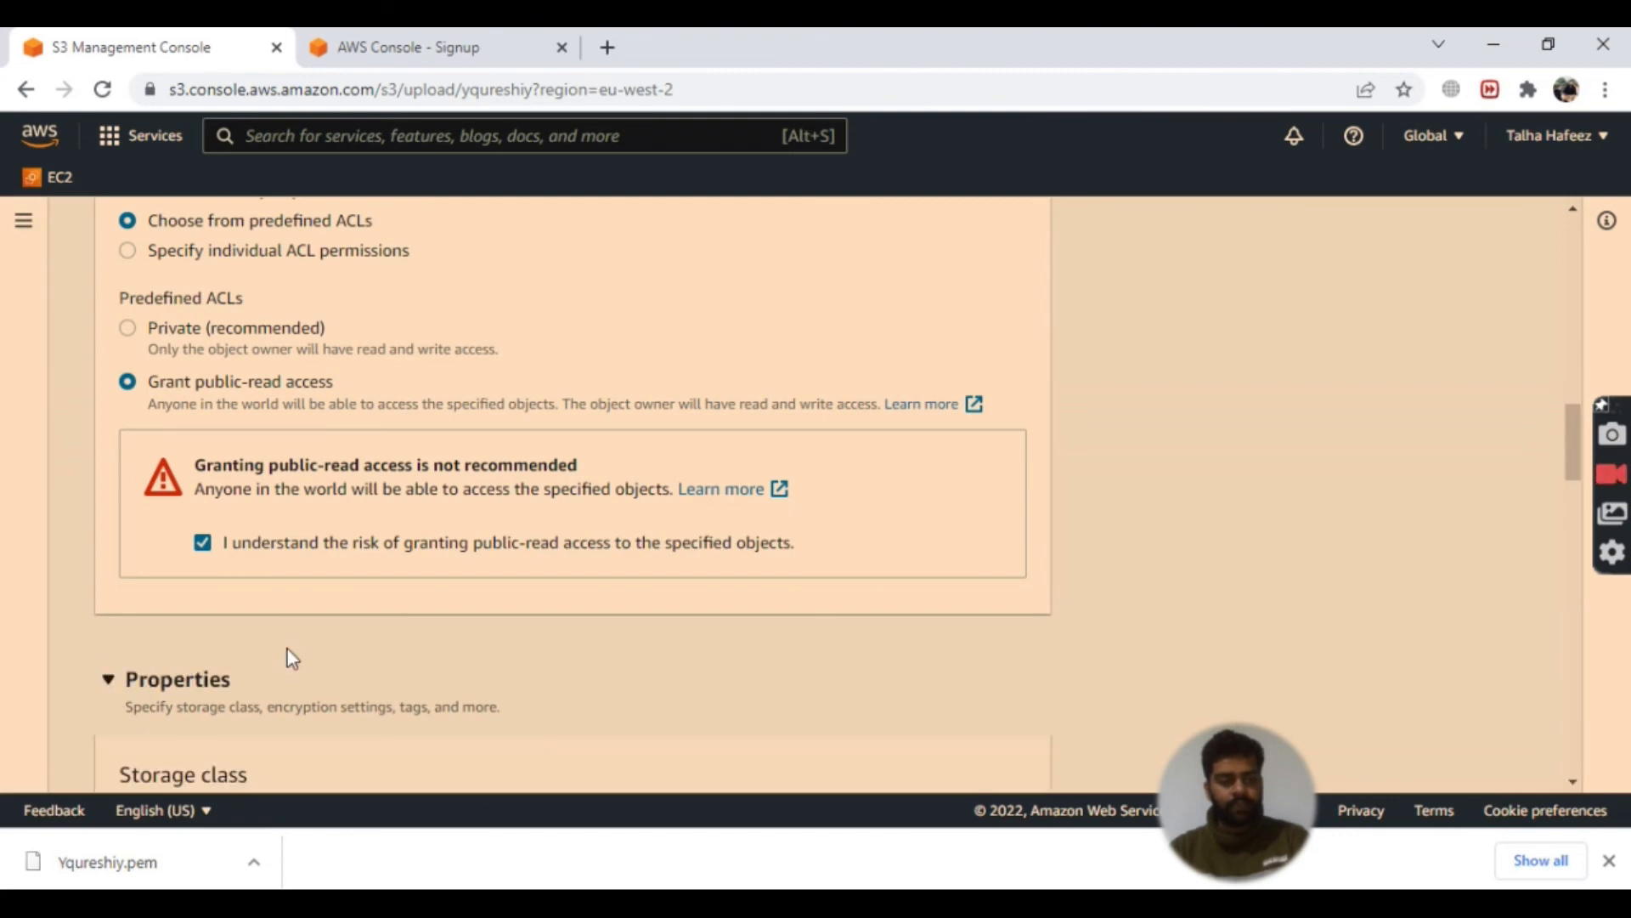
{"action": "scroll", "coordinate": [619, 573], "scroll_direction": "down", "scroll_amount": 7}
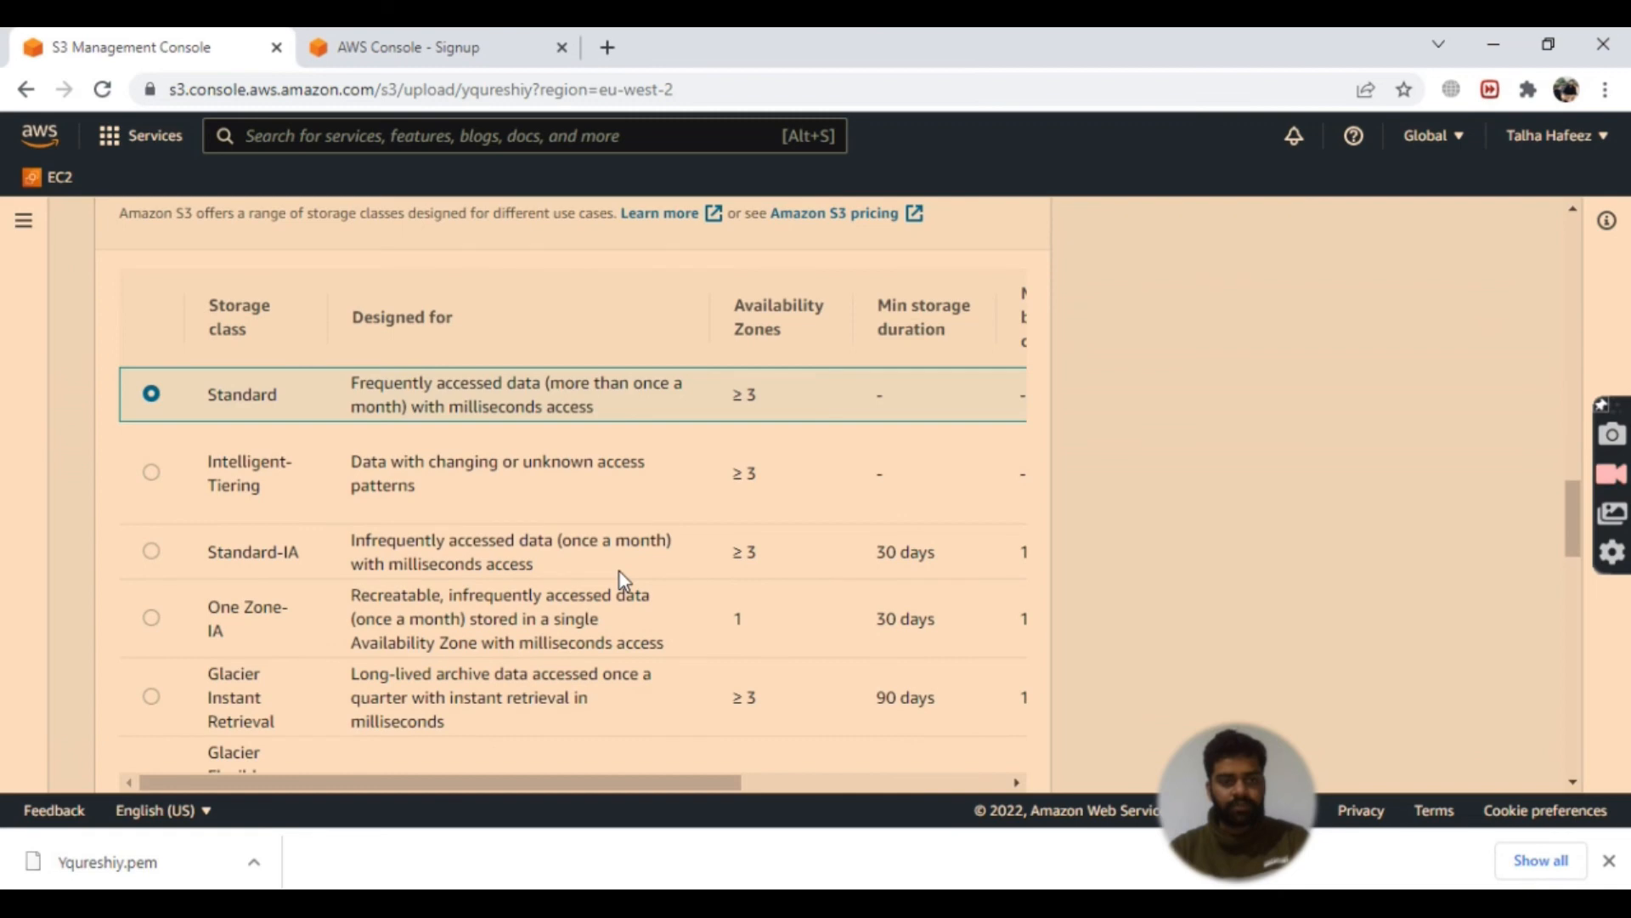
{"action": "scroll", "coordinate": [619, 573], "scroll_direction": "down", "scroll_amount": 12}
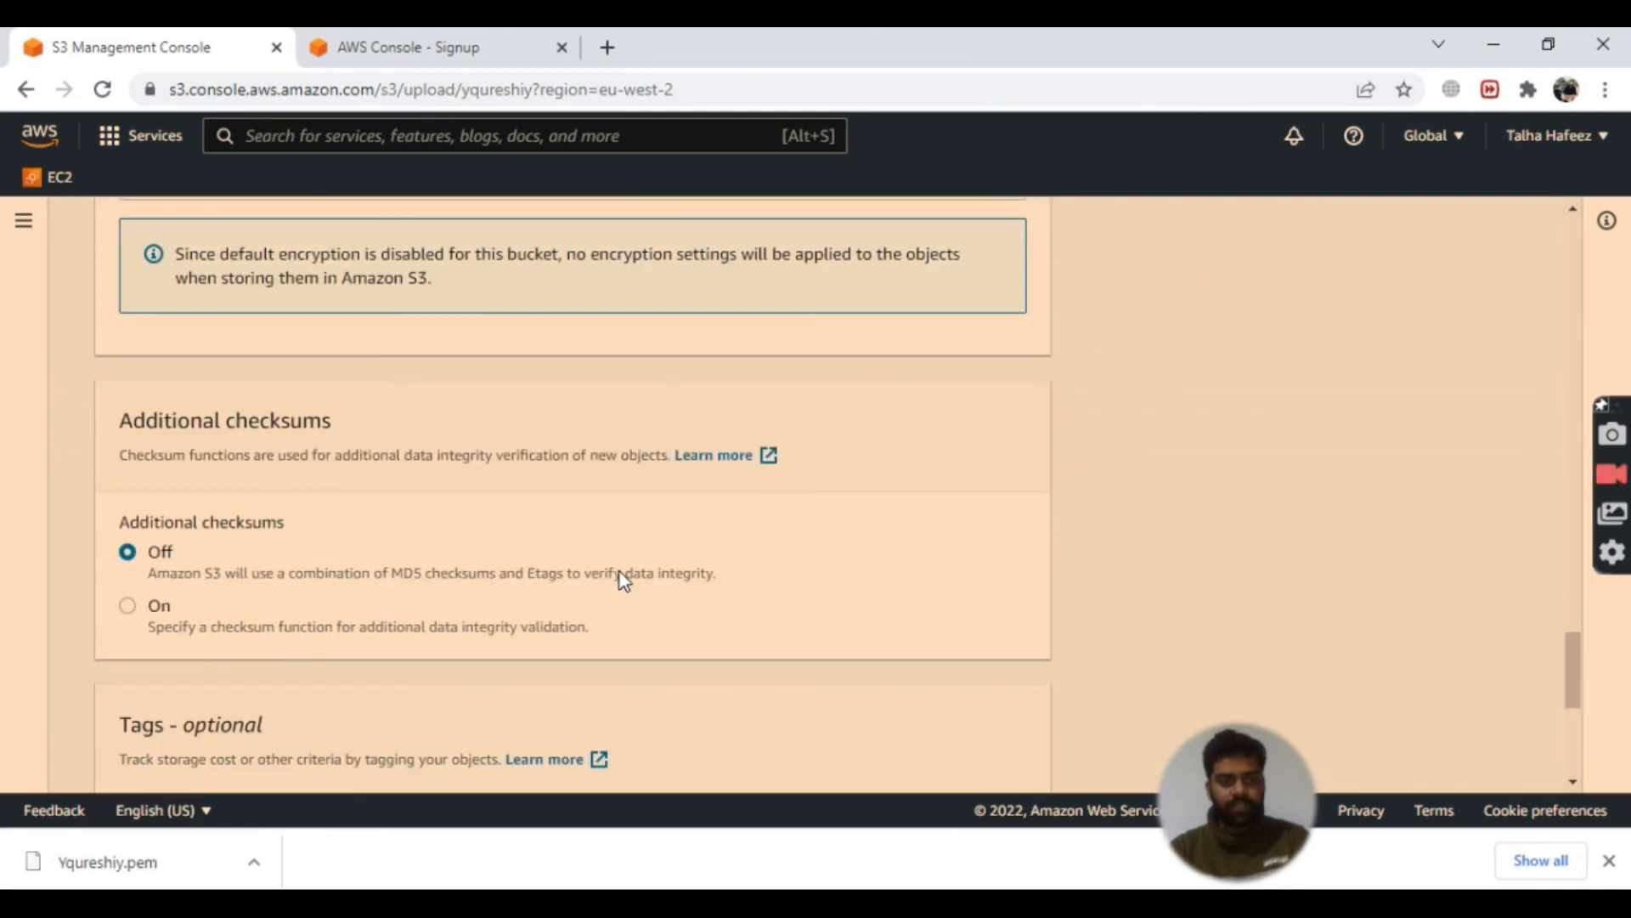
{"action": "scroll", "coordinate": [620, 573], "scroll_direction": "down", "scroll_amount": 5}
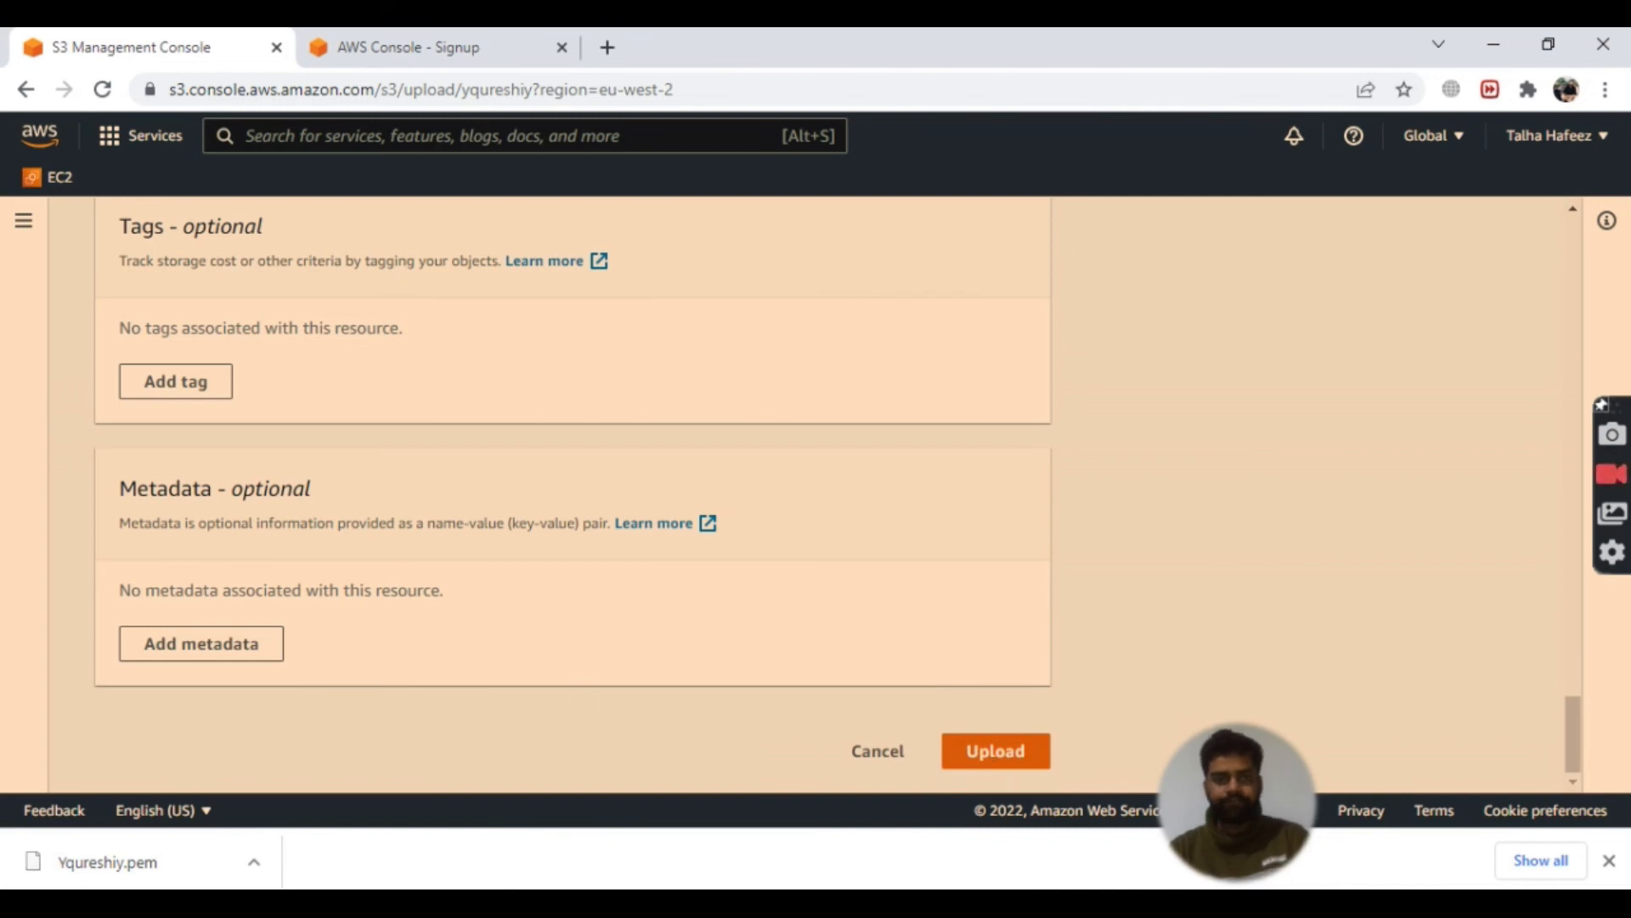
{"action": "left_click", "coordinate": [996, 750]}
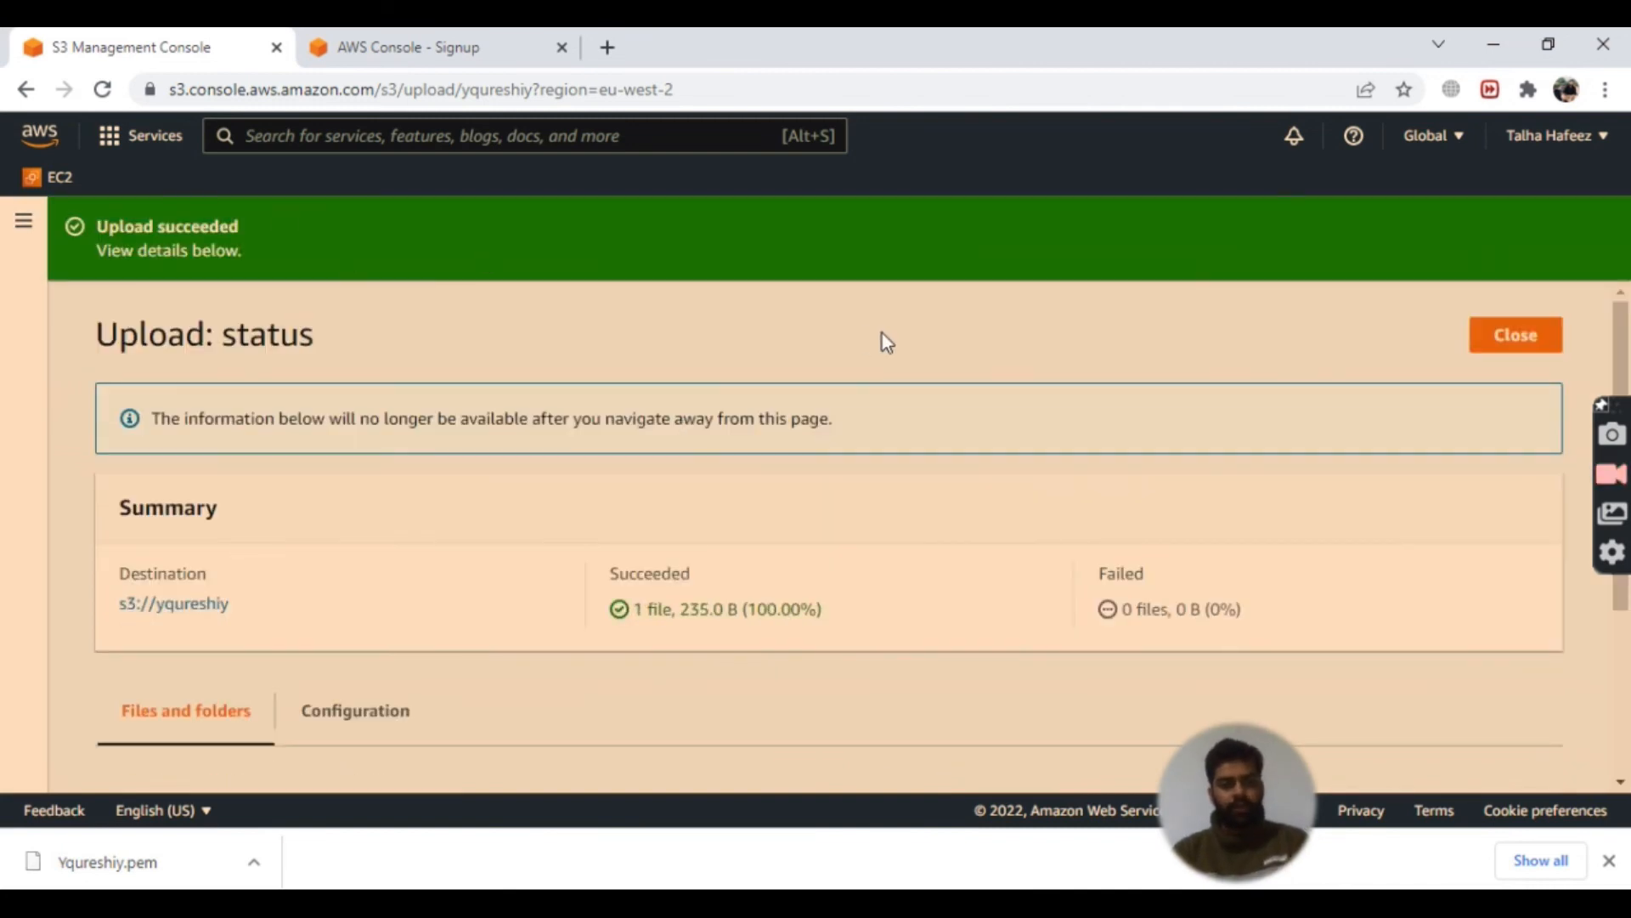
{"action": "left_click", "coordinate": [1509, 333]}
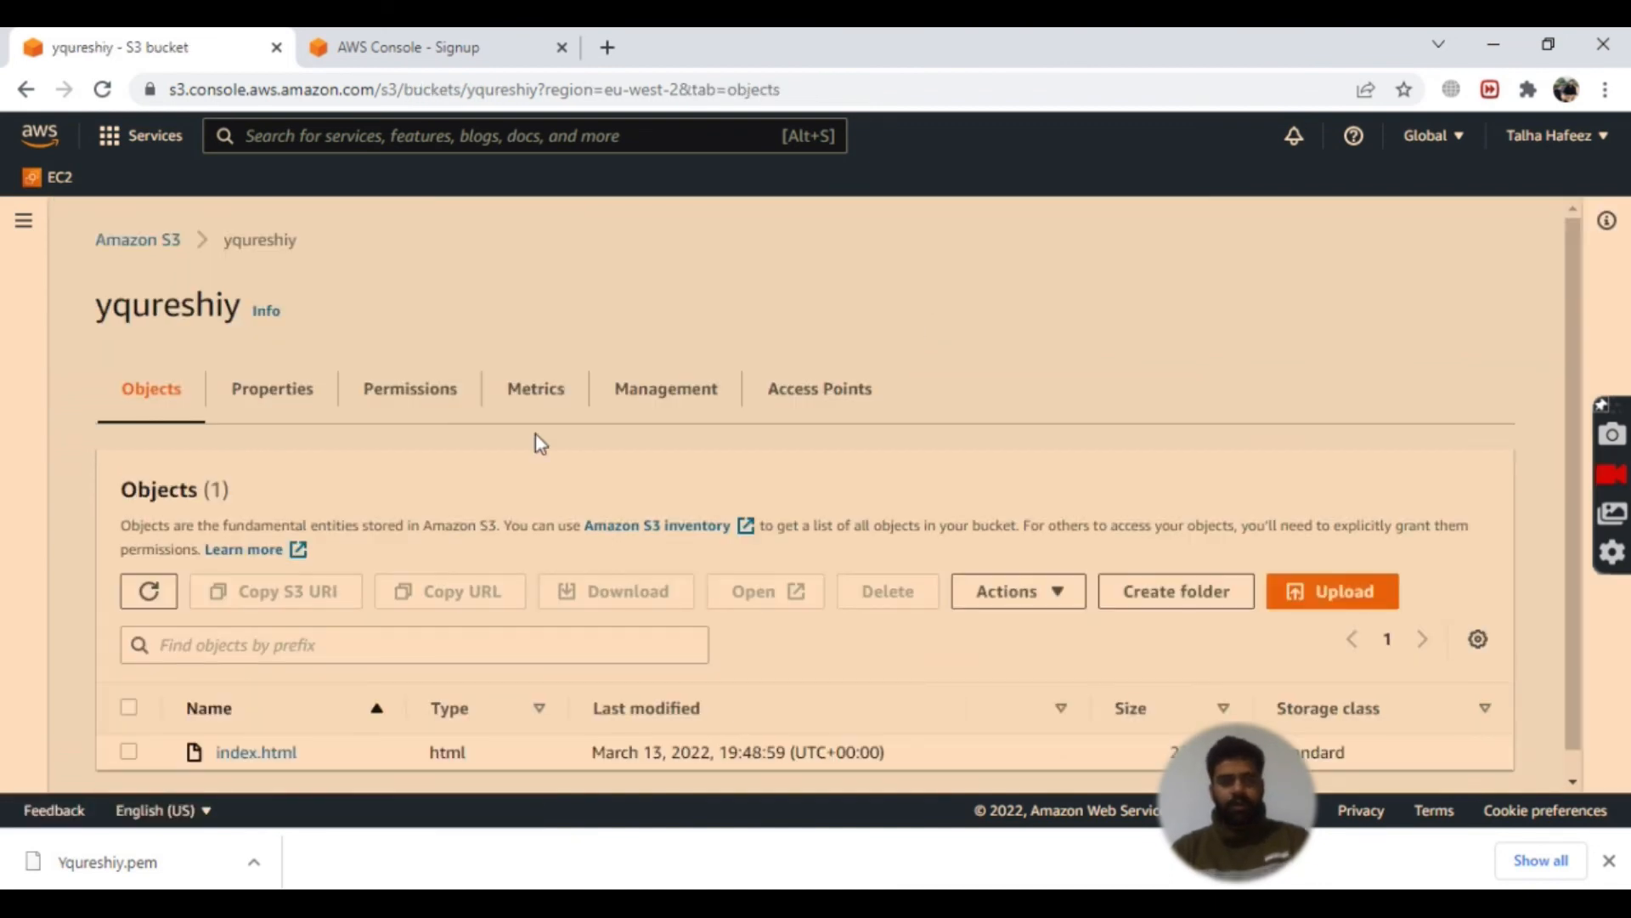
Step: Open the details of index.html in the yqureshiy bucket and view the page through its object URL
{"action": "scroll", "coordinate": [535, 435], "scroll_direction": "down", "scroll_amount": 1}
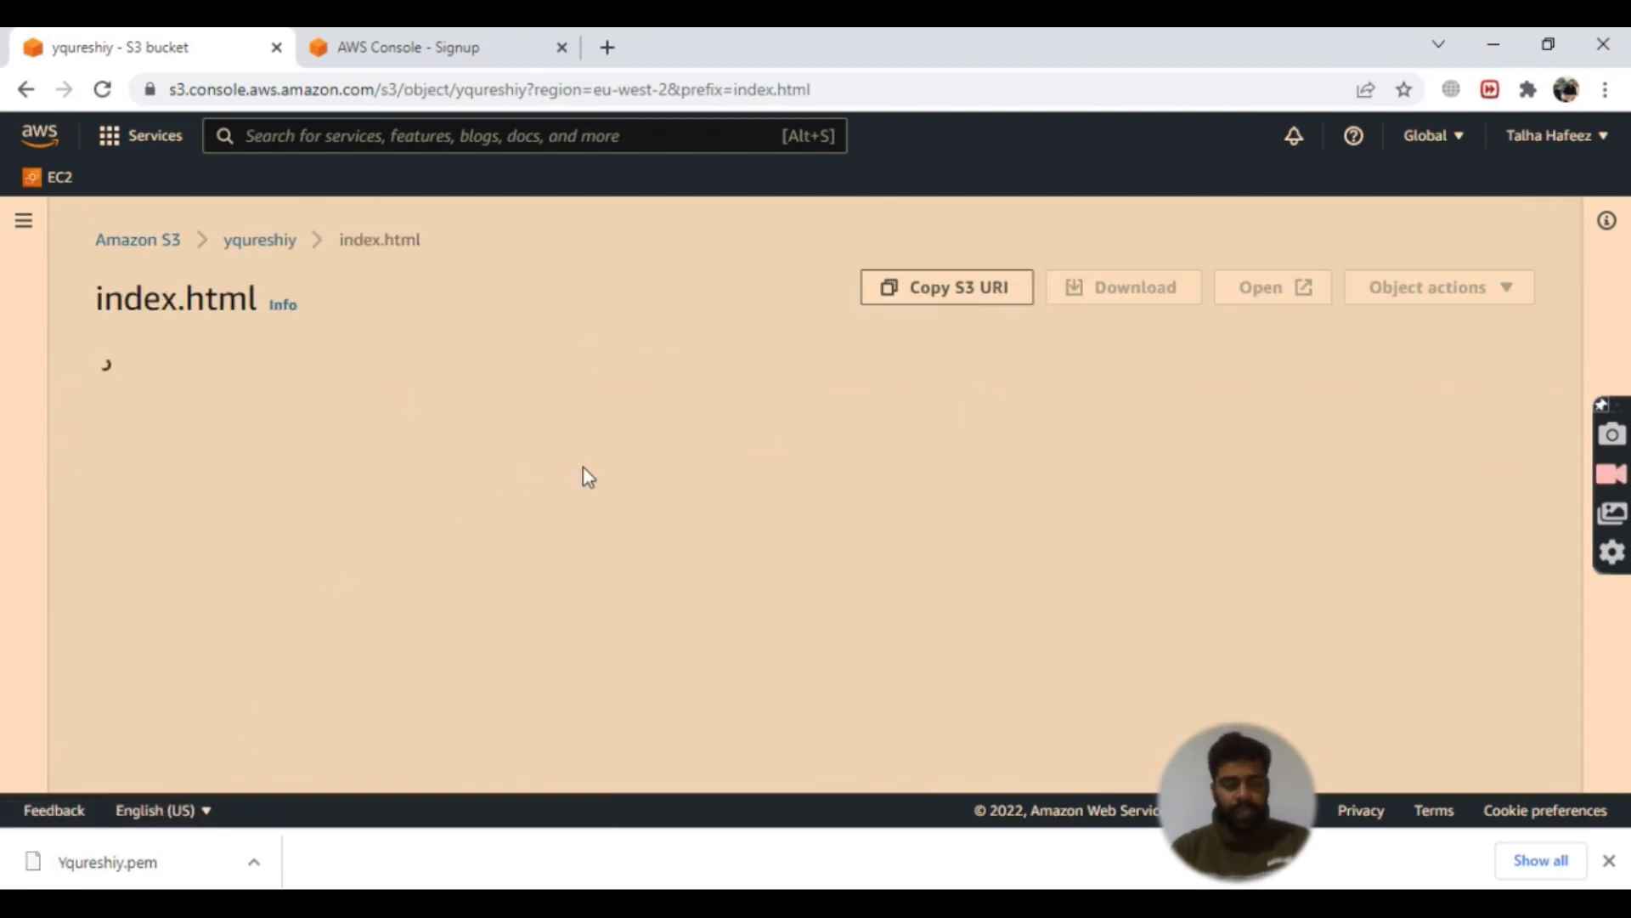
{"action": "scroll", "coordinate": [584, 469], "scroll_direction": "down", "scroll_amount": 2}
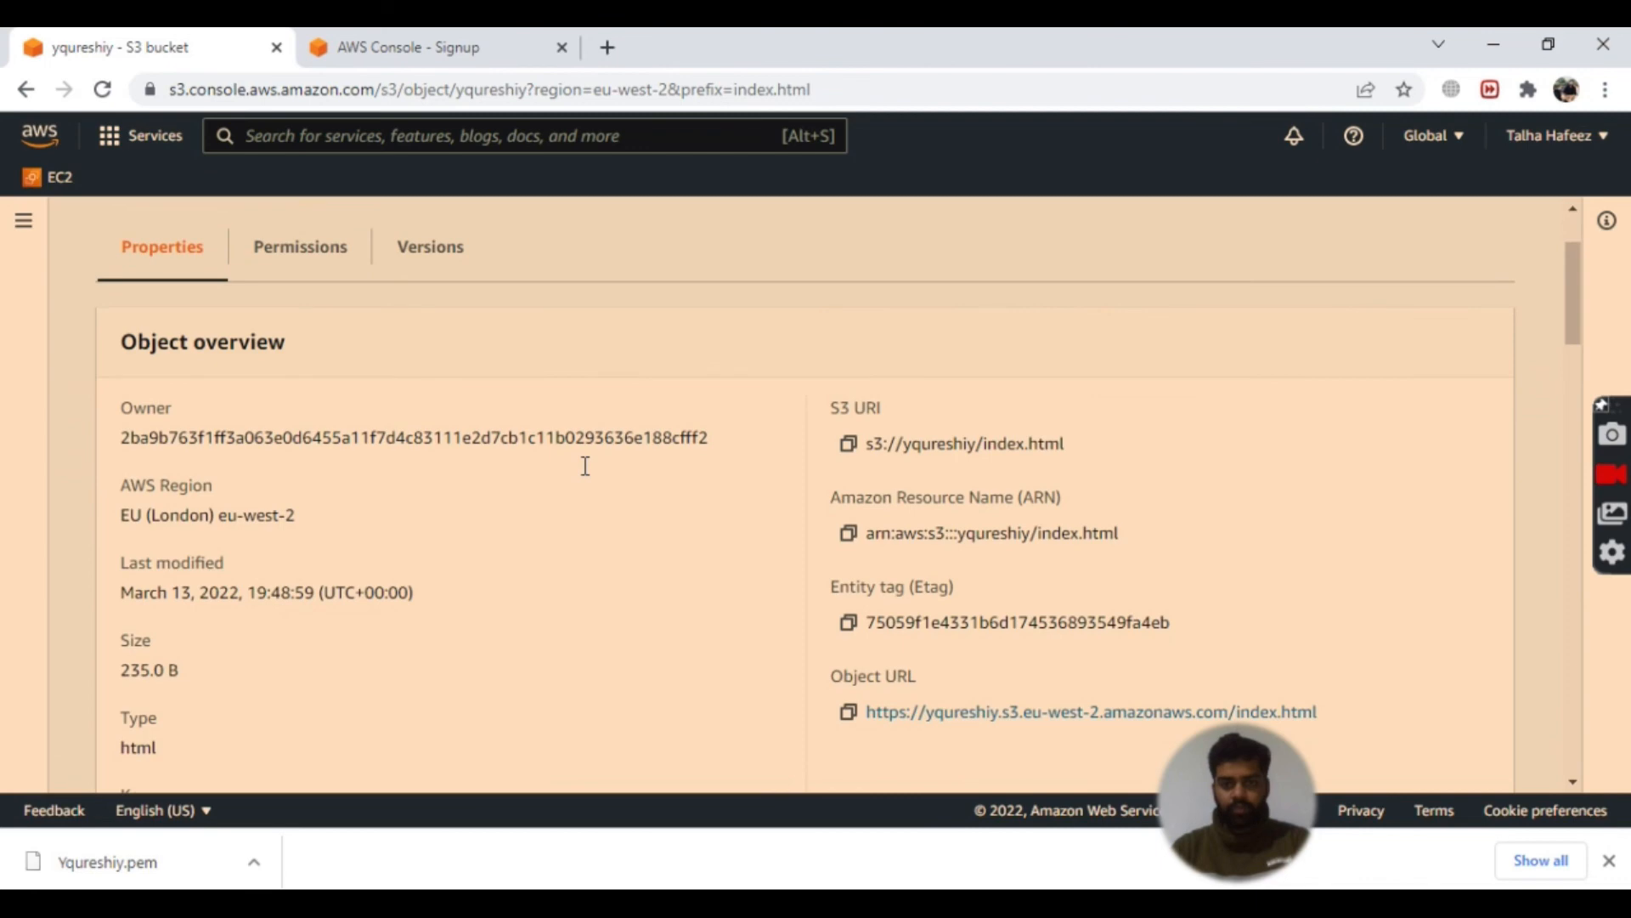
{"action": "scroll", "coordinate": [586, 465], "scroll_direction": "down", "scroll_amount": 1}
{"action": "left_click", "coordinate": [1057, 620]}
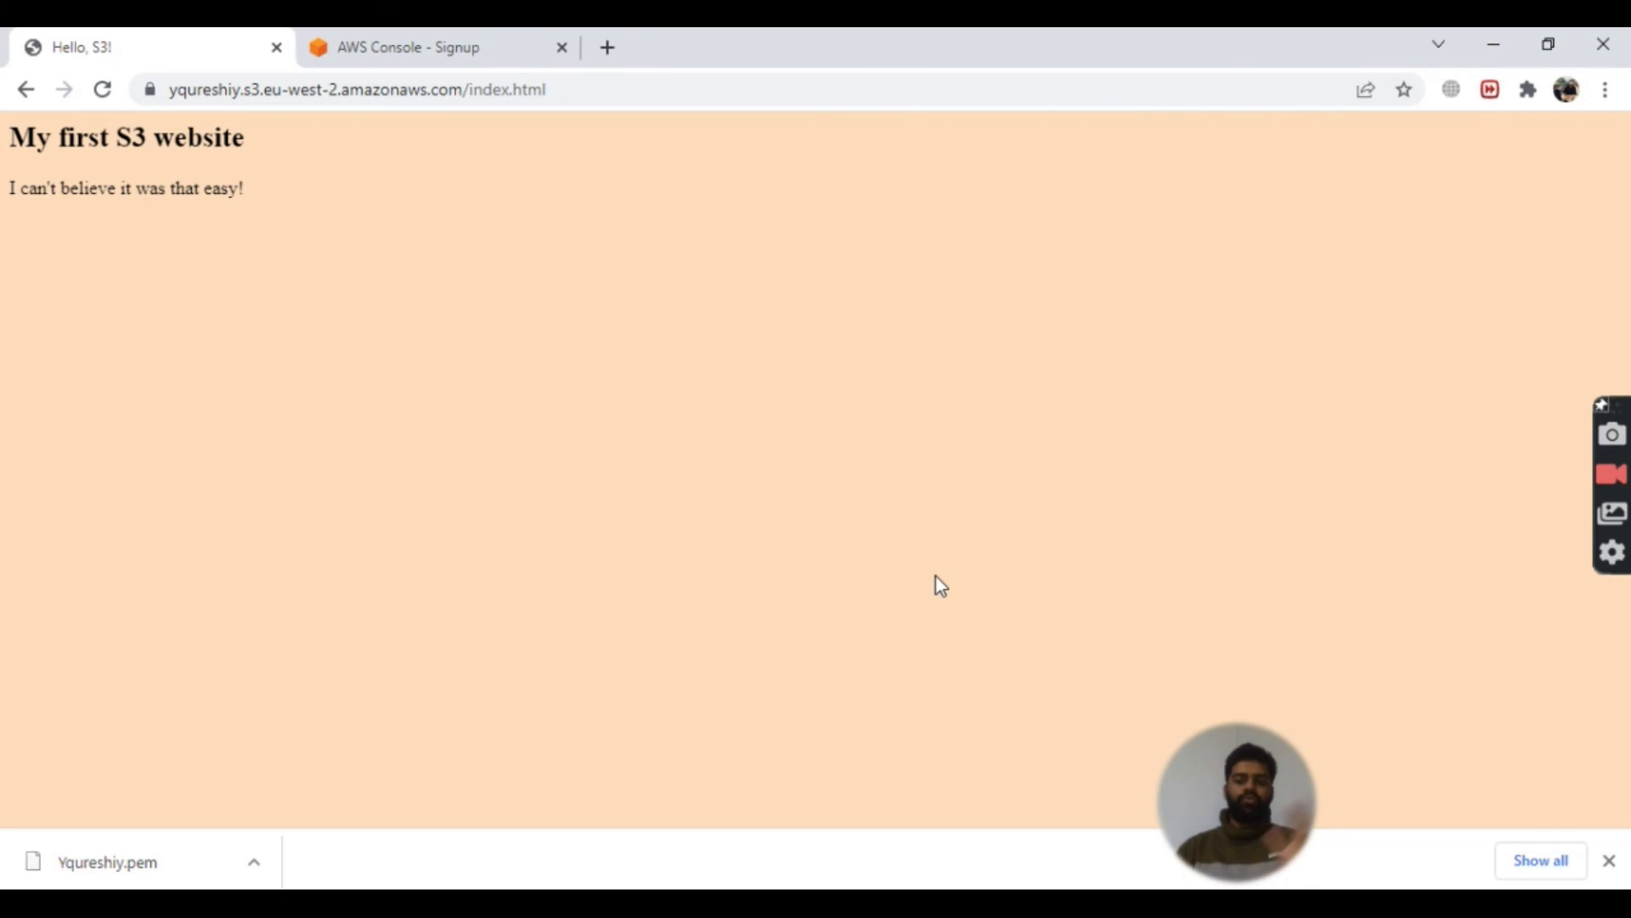
Step: Go back from the web page to the EC2 dashboard in the AWS console, and switch to the Ubuntu instance's PuTTY terminal
{"action": "left_click", "coordinate": [25, 89]}
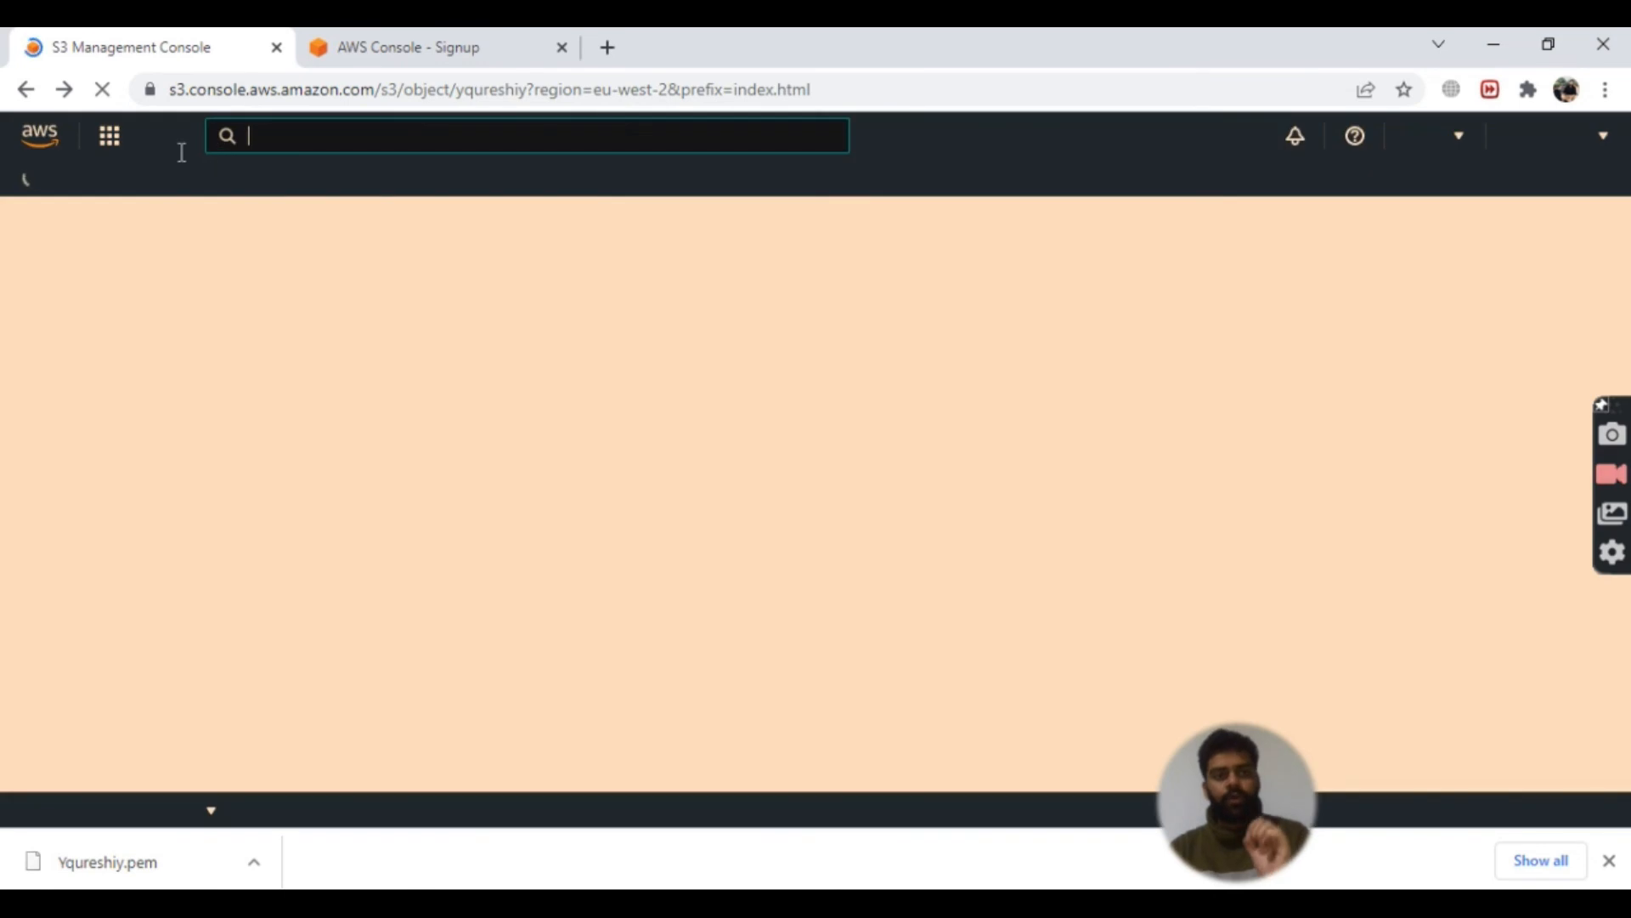
{"action": "left_click", "coordinate": [44, 135]}
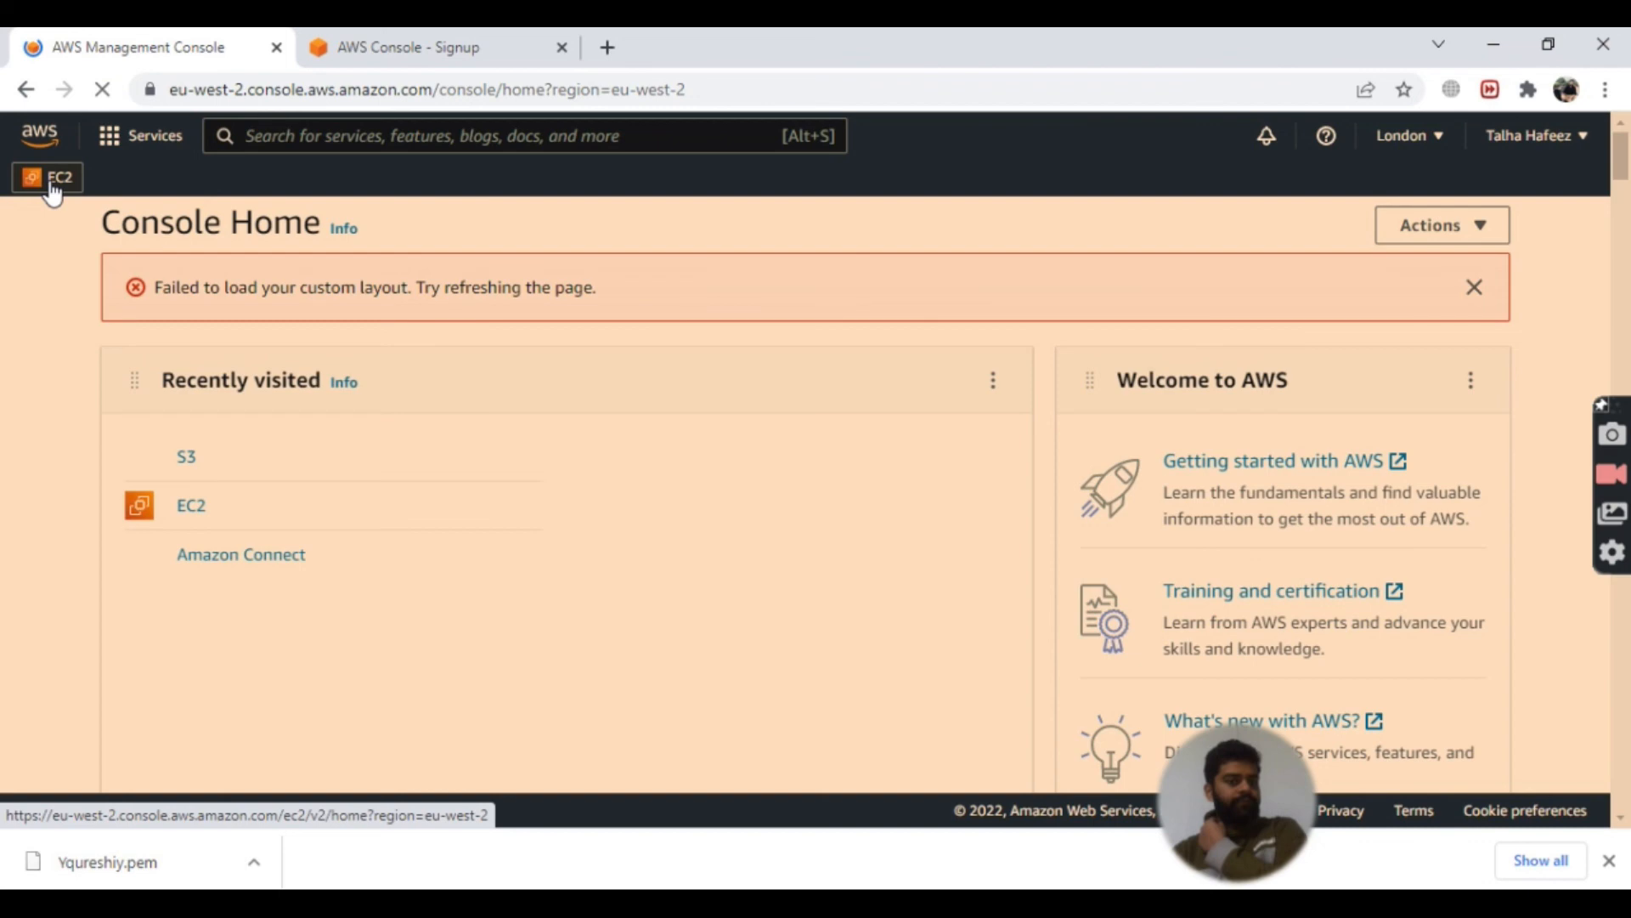
{"action": "left_click", "coordinate": [51, 189]}
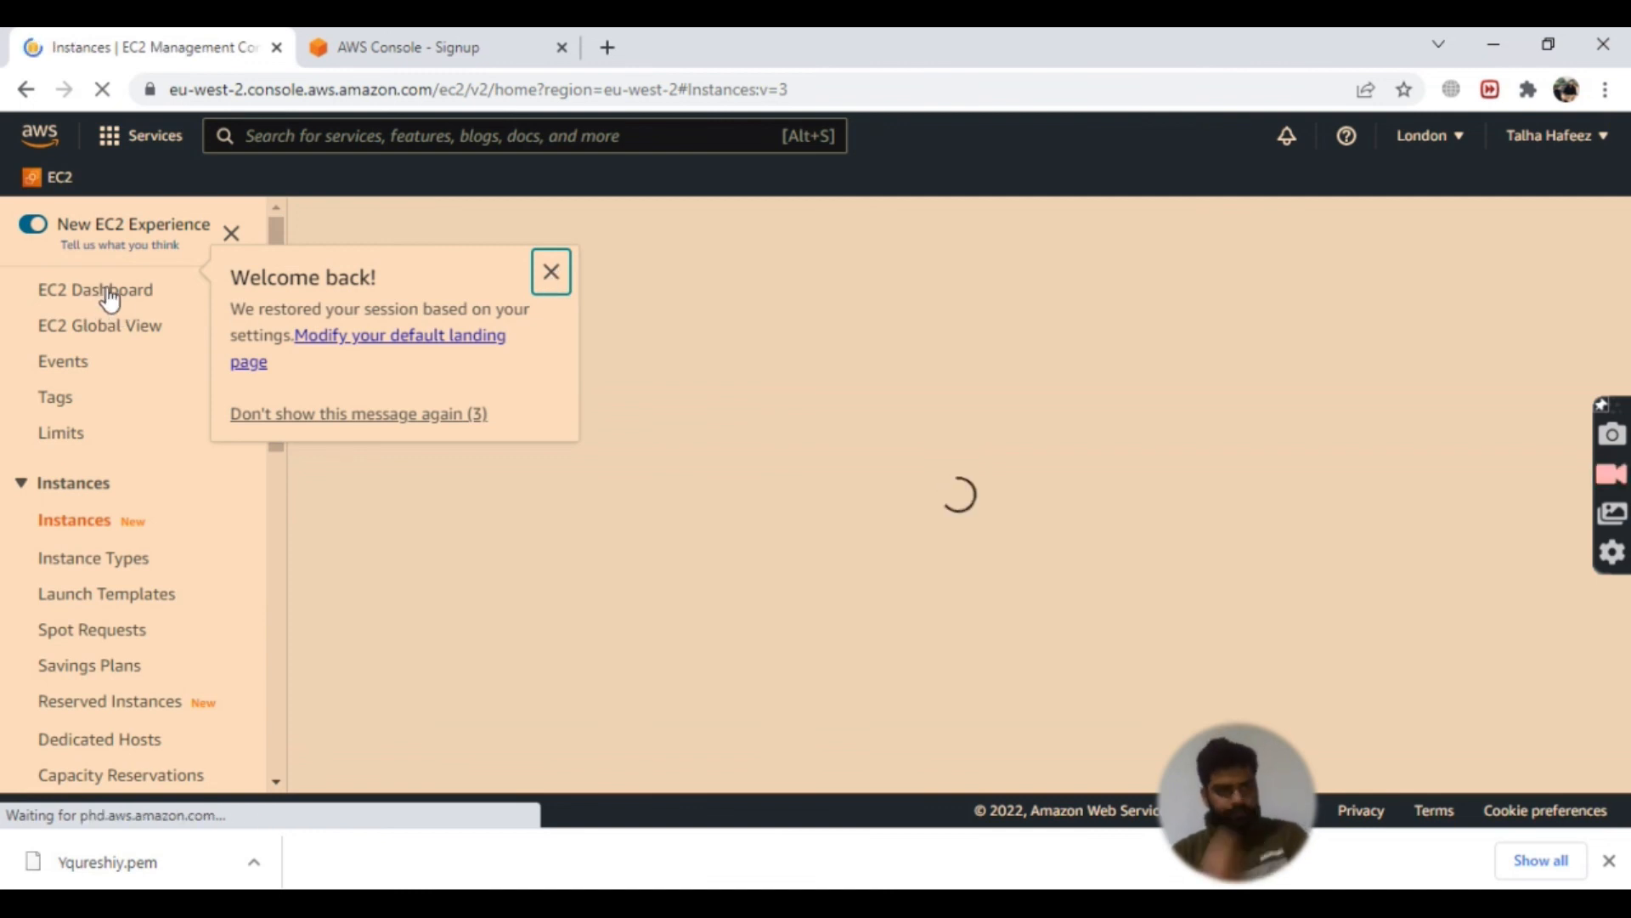
{"action": "left_click", "coordinate": [551, 272]}
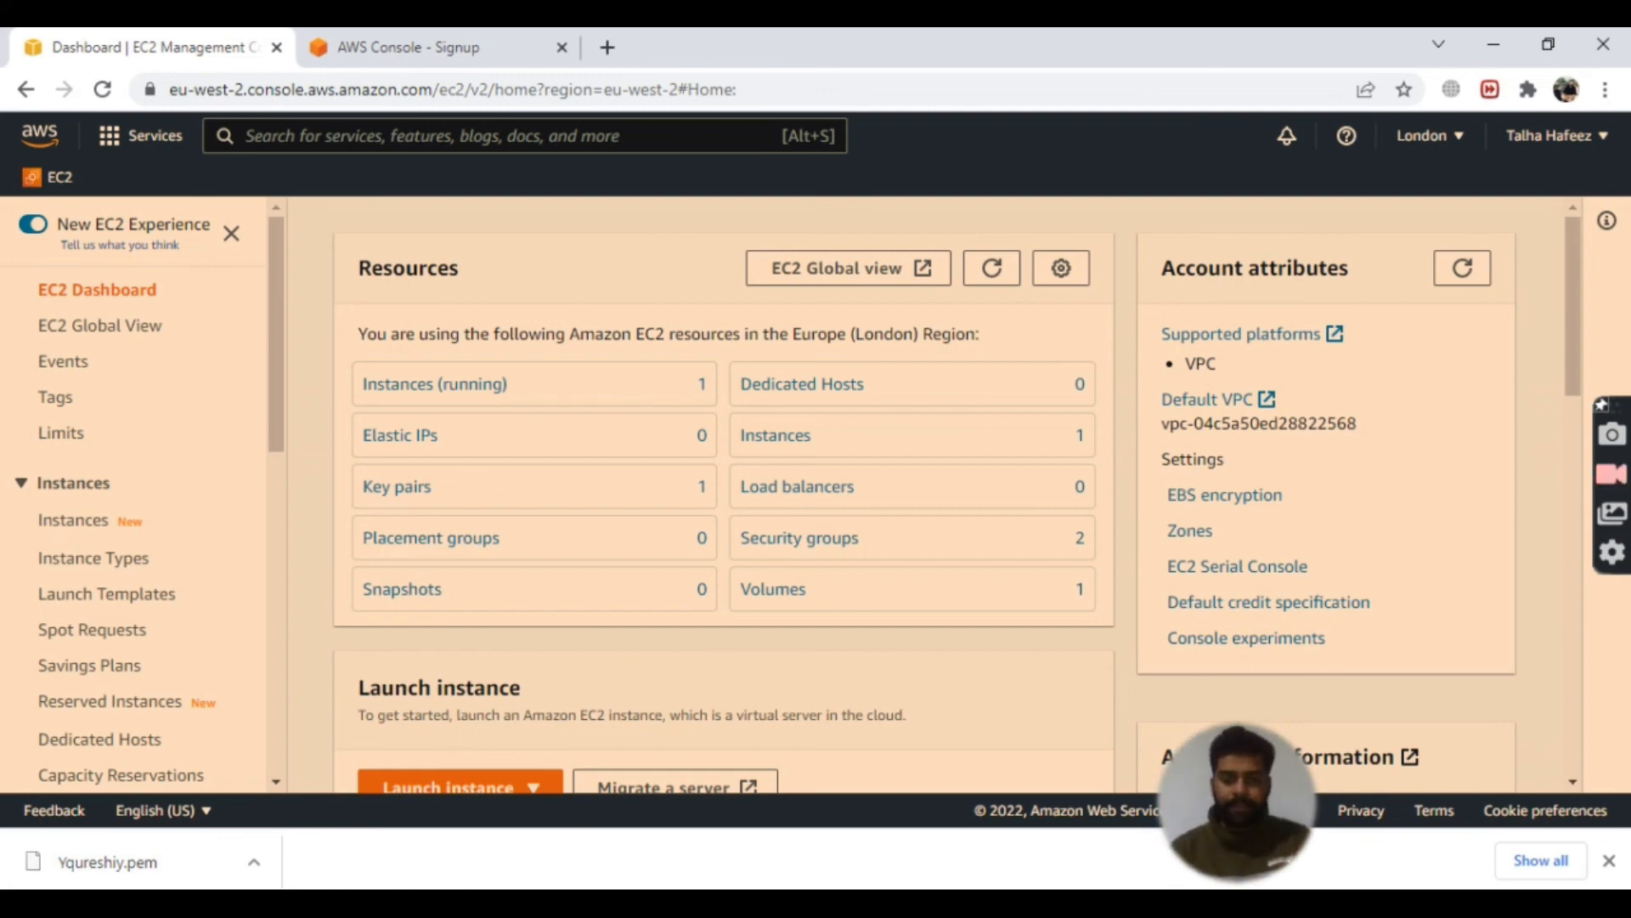
{"action": "key", "text": "alt+Tab"}
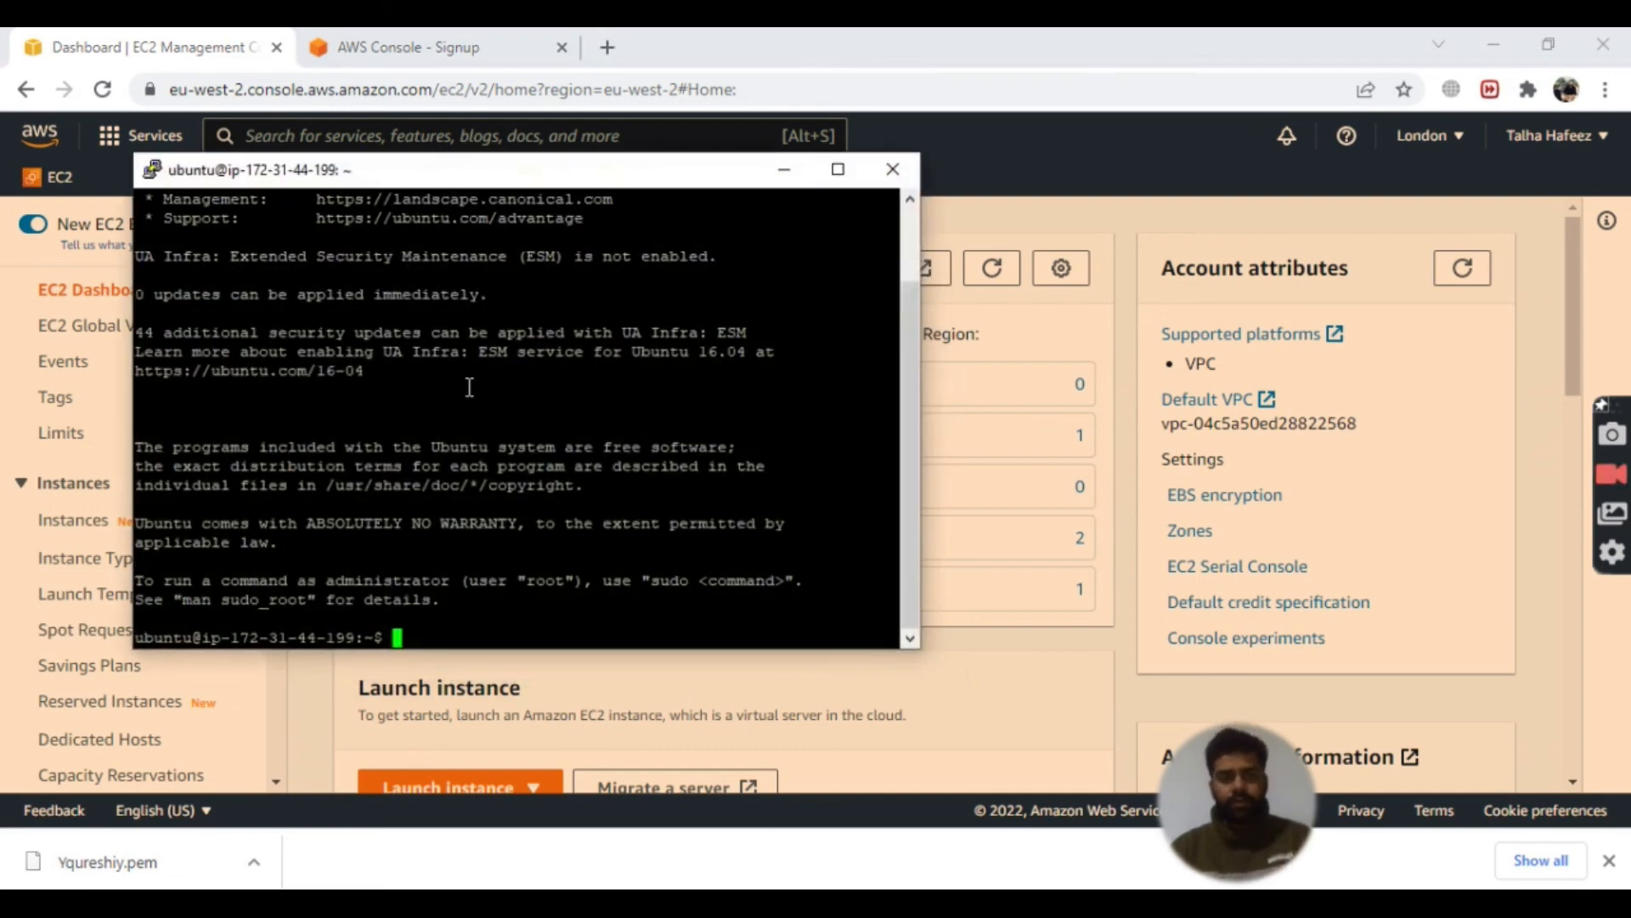